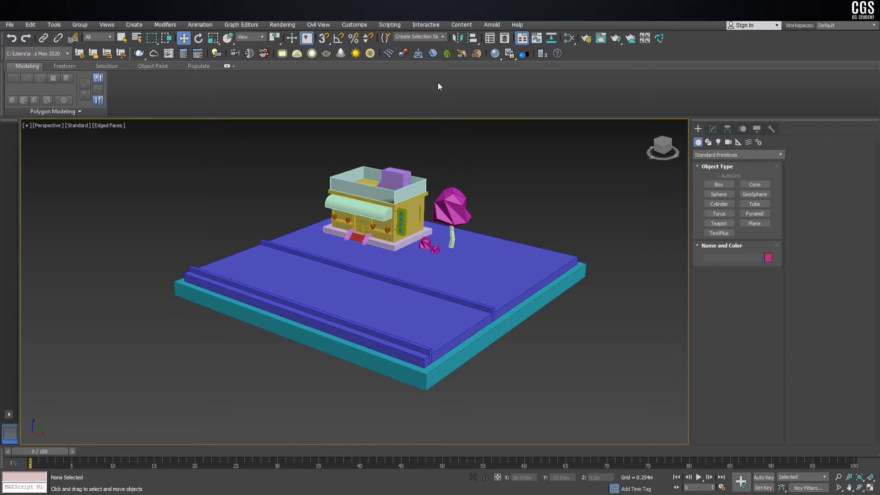
- Open the Slate Material Editor and enlarge the Map #2 bitmap node to preview the swatch texture
{"action": "key", "text": "m"}
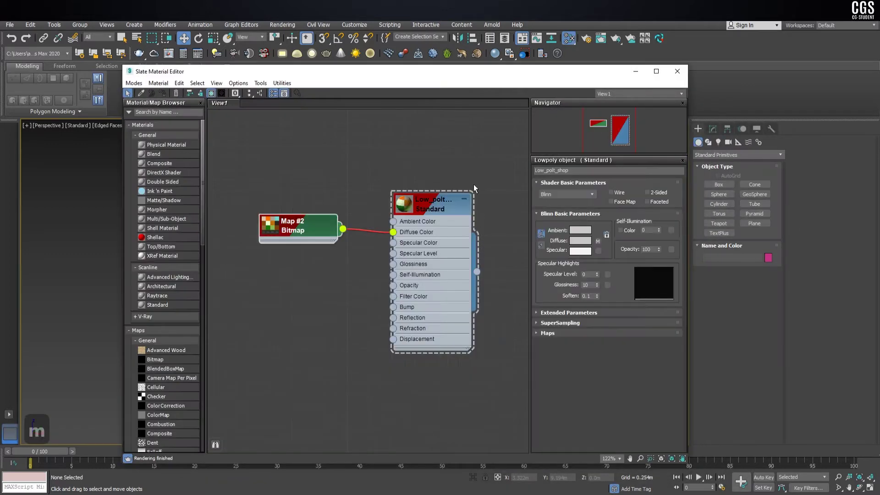
{"action": "left_click_drag", "start_coordinate": [475, 73], "coordinate": [483, 57]}
{"action": "scroll", "coordinate": [279, 209], "scroll_direction": "up", "scroll_amount": 1}
{"action": "double_click", "coordinate": [280, 209]}
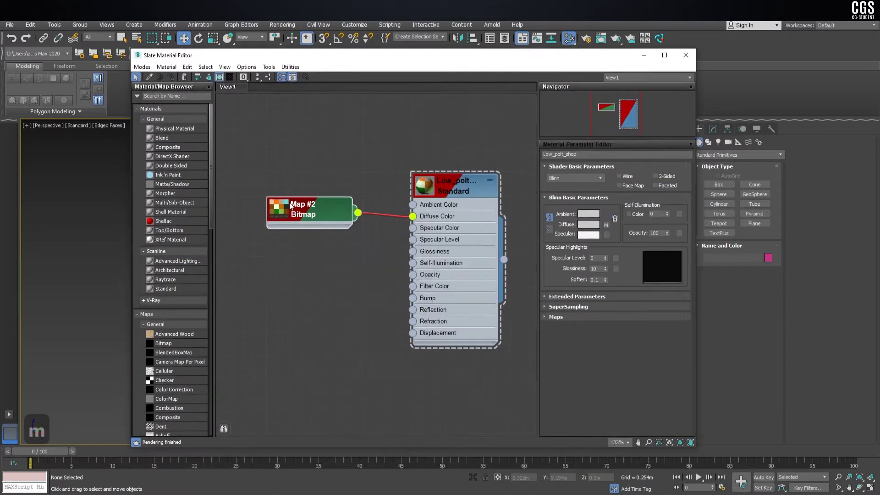
{"action": "double_click", "coordinate": [279, 209]}
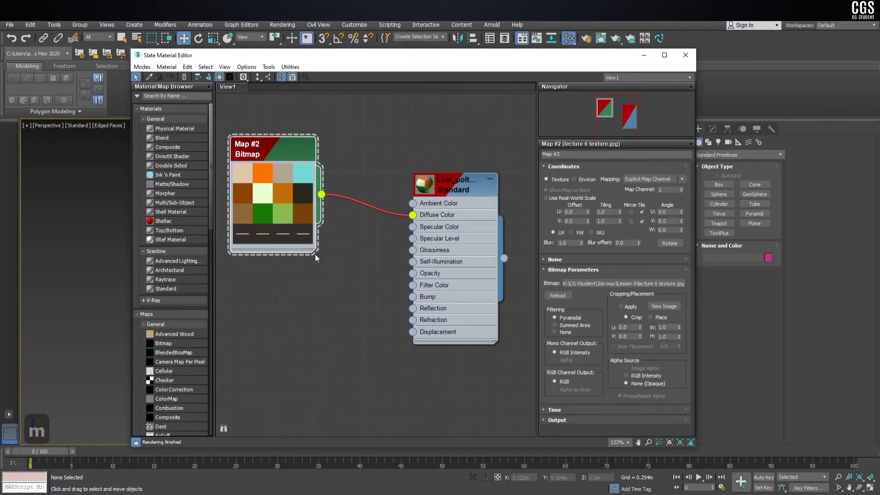
{"action": "left_click_drag", "start_coordinate": [336, 273], "coordinate": [383, 338]}
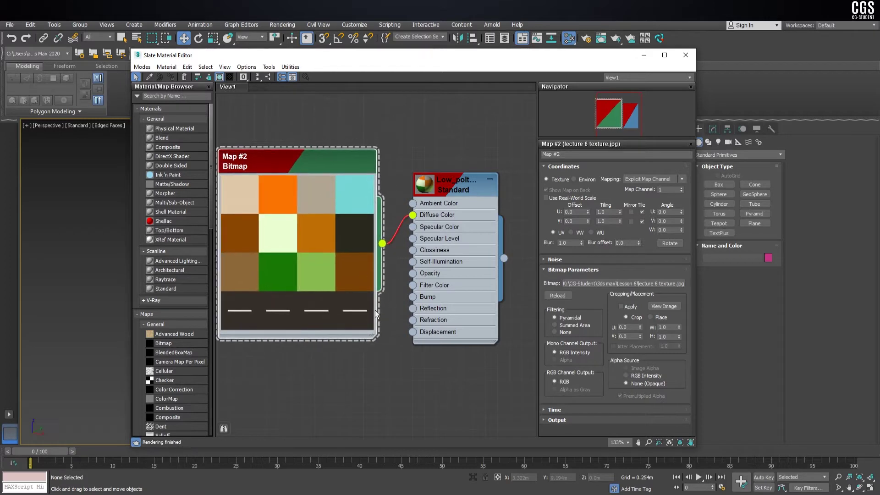
- Arrange the Map #2 bitmap node beside the Standard material and recentre the node view
{"action": "left_click_drag", "start_coordinate": [289, 177], "coordinate": [326, 179]}
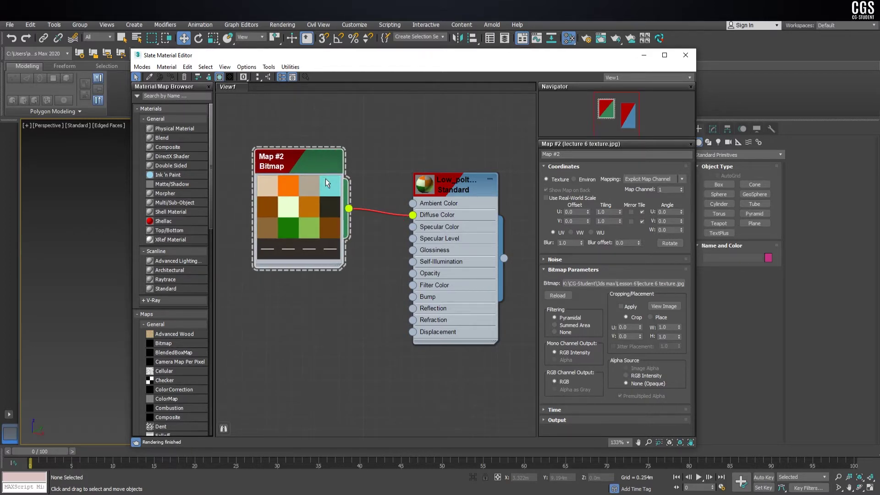
{"action": "left_click_drag", "start_coordinate": [325, 181], "coordinate": [366, 222]}
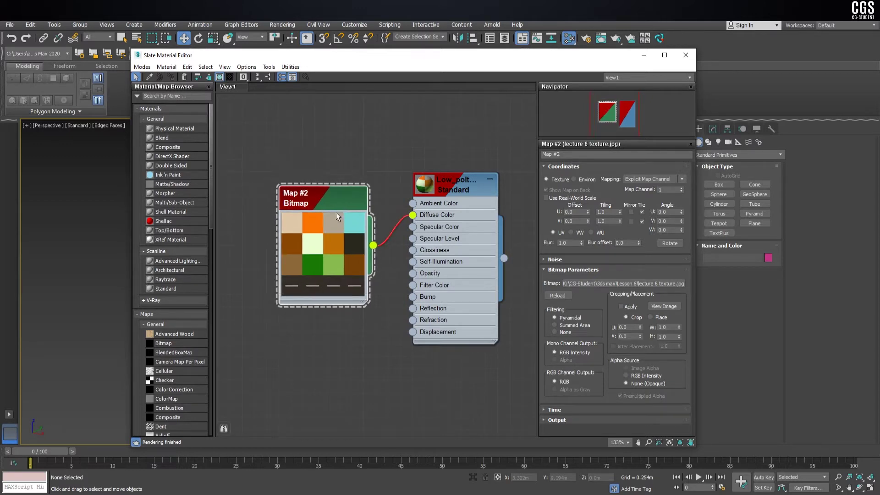
{"action": "left_click_drag", "start_coordinate": [417, 187], "coordinate": [435, 192]}
{"action": "middle_click_drag", "start_coordinate": [401, 180], "coordinate": [370, 189]}
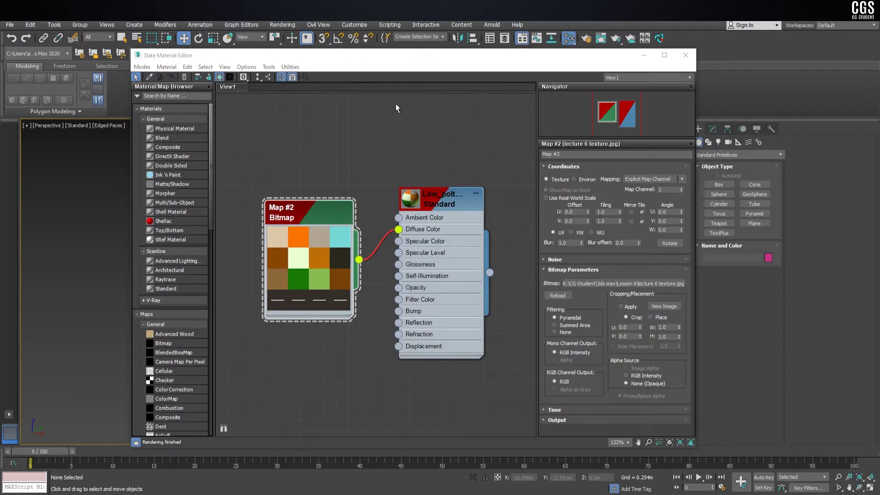
{"action": "scroll", "coordinate": [76, 200], "scroll_direction": "down", "scroll_amount": 5}
{"action": "scroll", "coordinate": [78, 258], "scroll_direction": "down", "scroll_amount": 4}
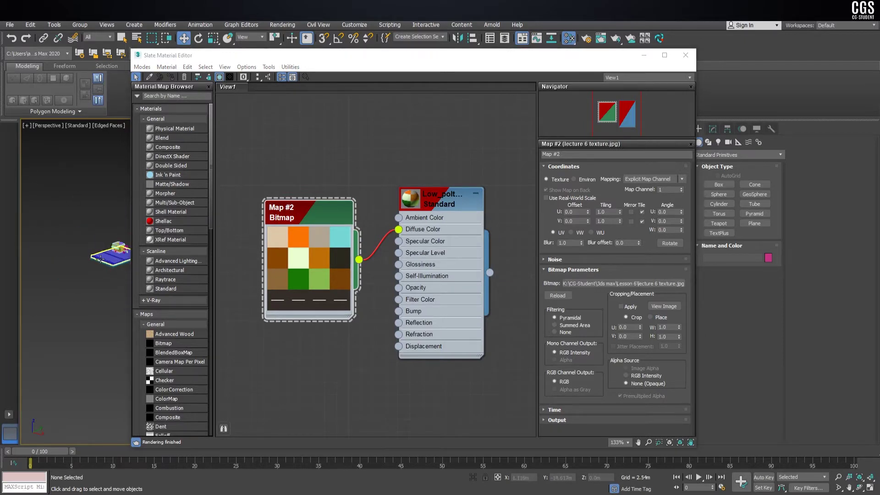
{"action": "scroll", "coordinate": [78, 257], "scroll_direction": "up", "scroll_amount": 5}
- Assign the swatch material to all 20 scene objects, then close the Slate editor
{"action": "left_click_drag", "start_coordinate": [364, 55], "coordinate": [595, 54]}
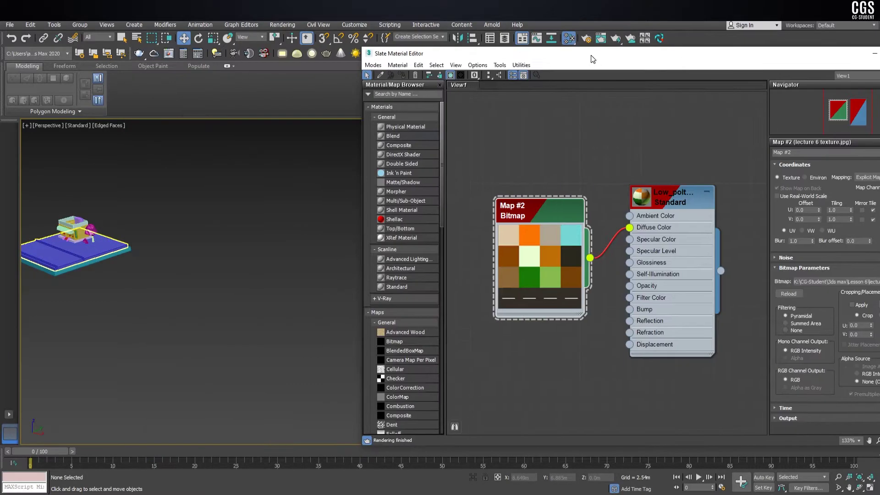
{"action": "key", "text": "ctrl+a"}
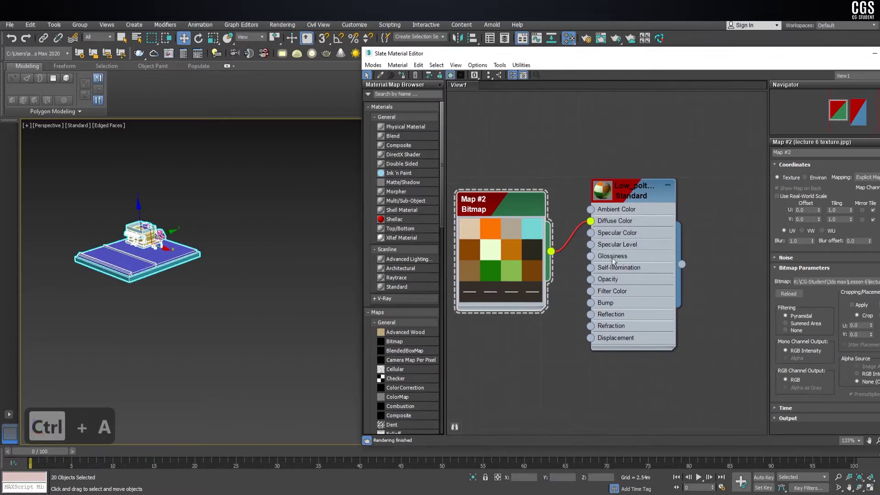
{"action": "middle_click_drag", "start_coordinate": [618, 277], "coordinate": [580, 271]}
{"action": "left_click_drag", "start_coordinate": [682, 264], "coordinate": [183, 281]}
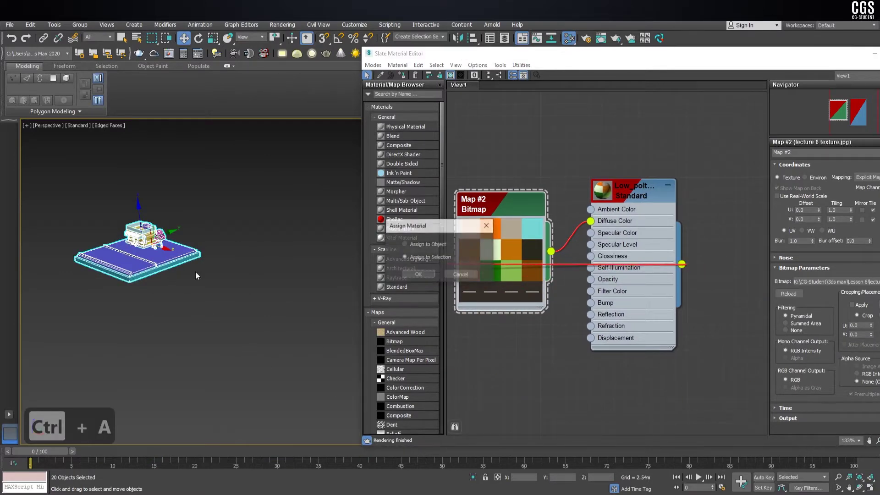
{"action": "left_click", "coordinate": [428, 279]}
{"action": "scroll", "coordinate": [234, 280], "scroll_direction": "up", "scroll_amount": 5}
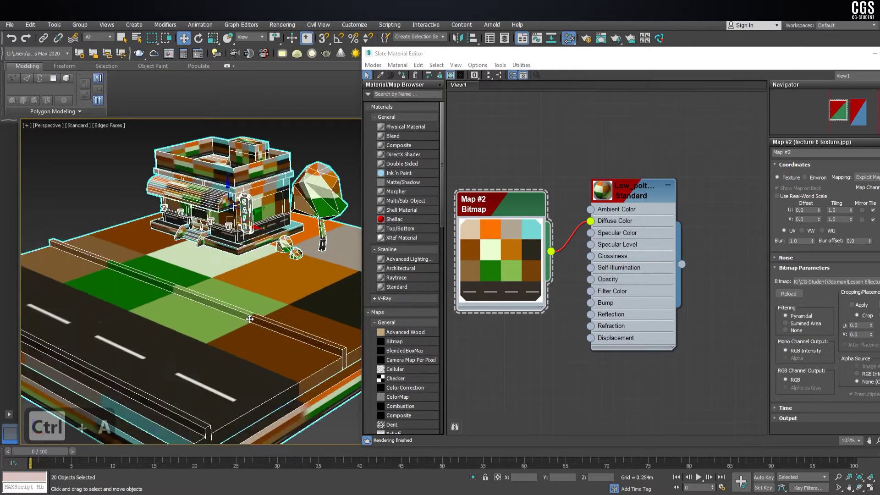
{"action": "mouse_move", "coordinate": [234, 280]}
{"action": "middle_mouse_down", "text": "alt"}
{"action": "mouse_move", "coordinate": [304, 238]}
{"action": "mouse_move", "coordinate": [280, 304]}
{"action": "mouse_move", "coordinate": [320, 275]}
{"action": "middle_mouse_up", "text": "alt"}
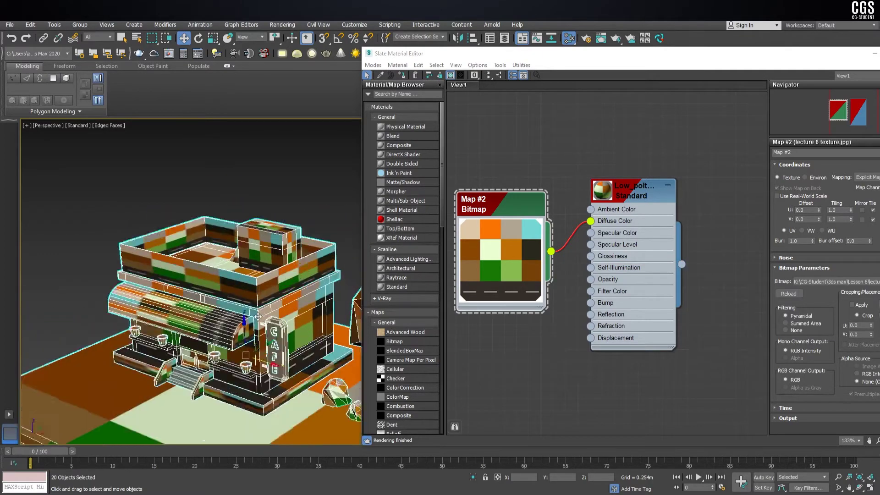
{"action": "double_click", "coordinate": [793, 55]}
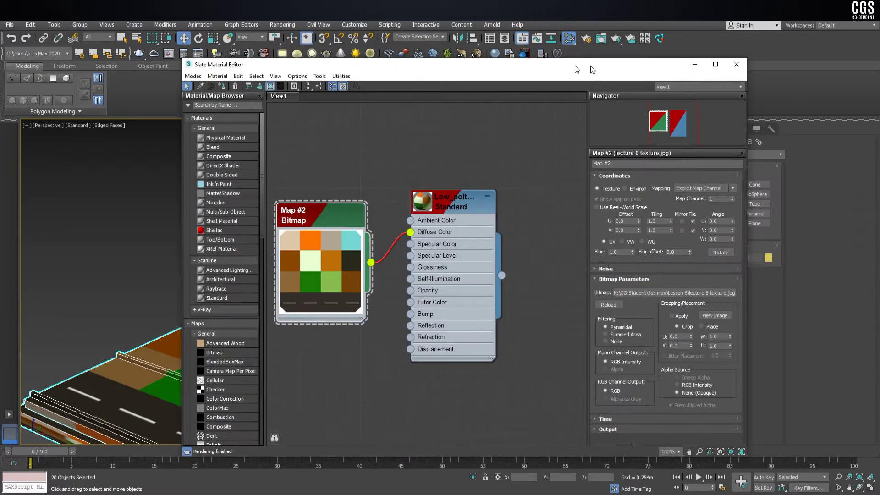
{"action": "left_click", "coordinate": [736, 63]}
- Deselect everything, save the textured cafe scene, and orbit to a lower view
{"action": "middle_click_drag", "start_coordinate": [534, 181], "coordinate": [546, 177]}
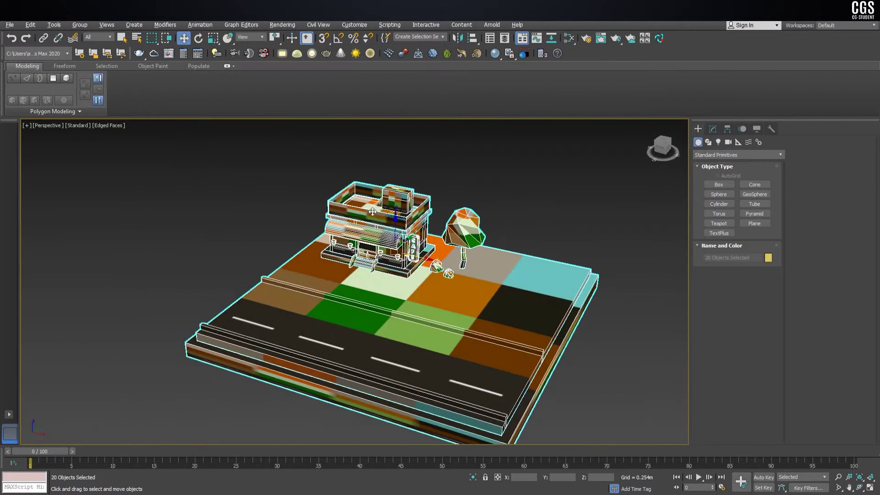
{"action": "scroll", "coordinate": [546, 177], "scroll_direction": "up", "scroll_amount": 5}
{"action": "left_click", "coordinate": [573, 172]}
{"action": "key", "text": "ctrl+s"}
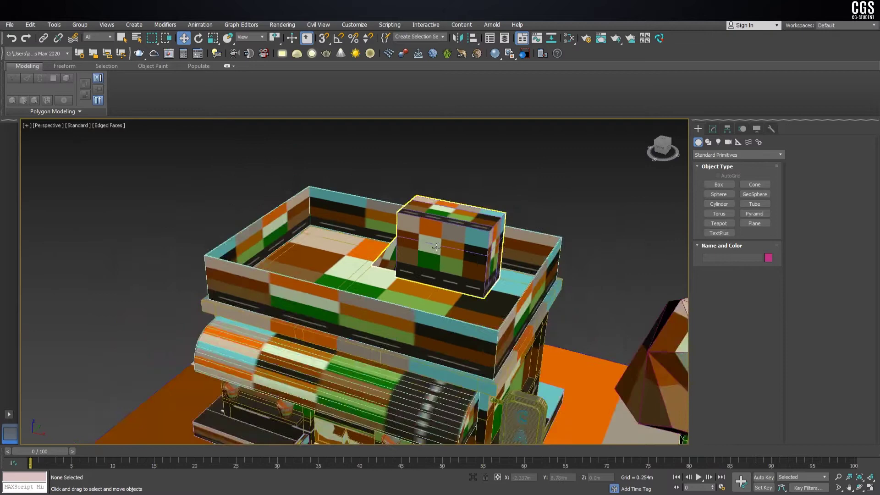
{"action": "middle_click_drag", "start_coordinate": [262, 205], "coordinate": [474, 224], "text": "alt"}
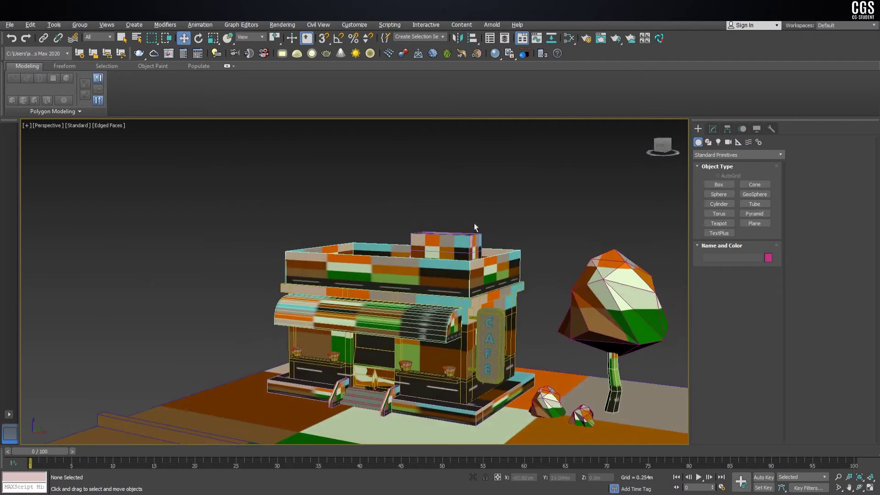
- Select the upper roof box Box004 and isolate it with Alt+Q
{"action": "left_click", "coordinate": [493, 270]}
{"action": "key", "text": "z"}
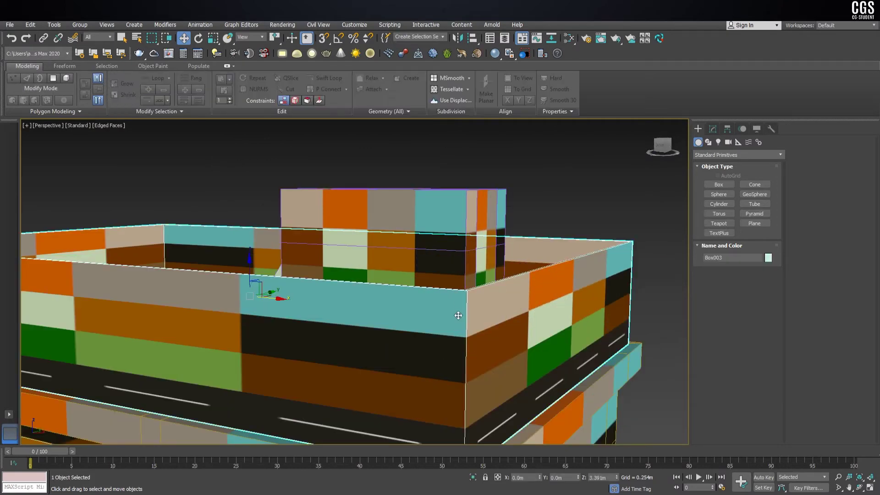
{"action": "left_click", "coordinate": [465, 202]}
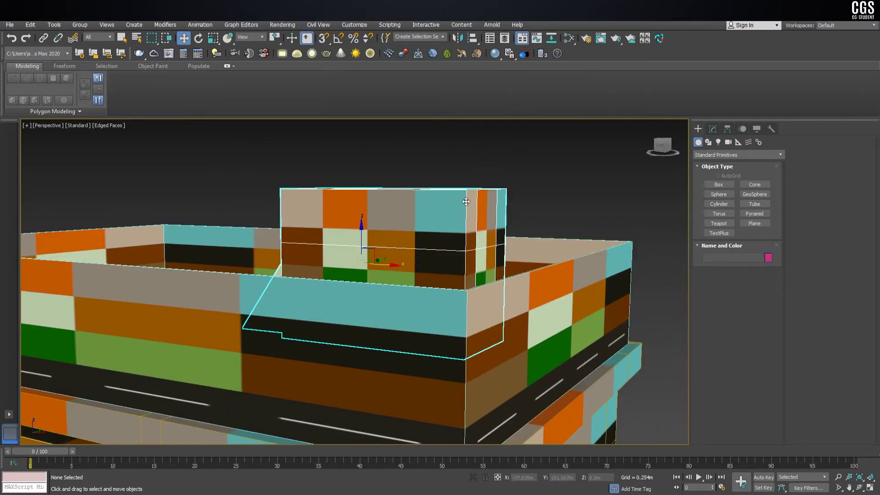
{"action": "middle_click_drag", "start_coordinate": [465, 201], "coordinate": [470, 151], "text": "alt"}
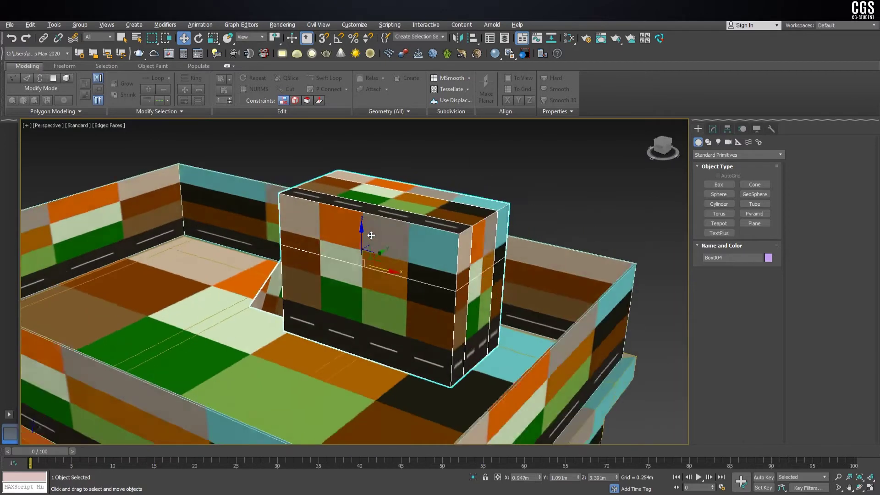
{"action": "key", "text": "alt+q"}
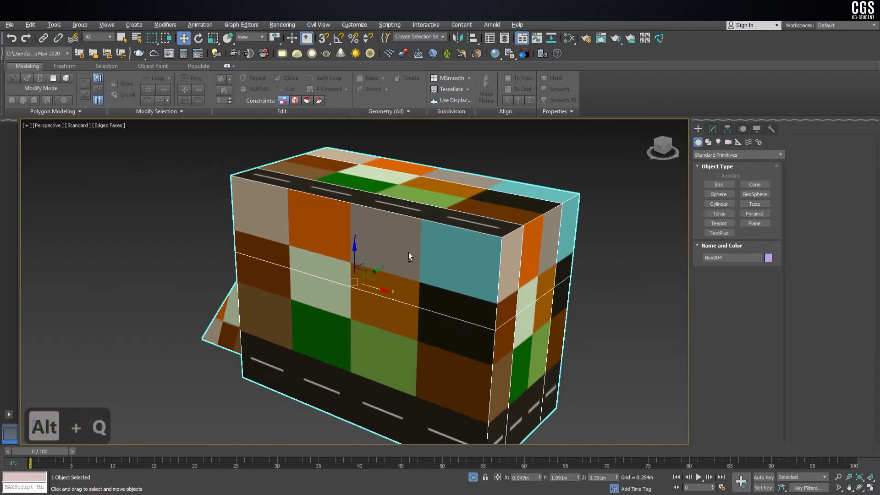
- Orbit the isolated box to a front view and show its Editable Poly settings
{"action": "middle_click_drag", "start_coordinate": [408, 254], "coordinate": [310, 265], "text": "alt"}
{"action": "scroll", "coordinate": [480, 275], "scroll_direction": "up", "scroll_amount": 3}
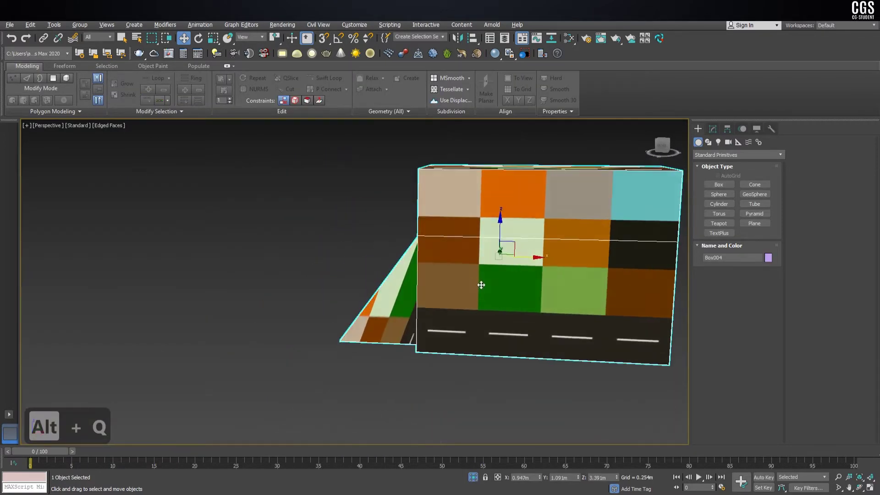
{"action": "scroll", "coordinate": [479, 269], "scroll_direction": "up", "scroll_amount": 2}
{"action": "scroll", "coordinate": [491, 255], "scroll_direction": "down", "scroll_amount": 2}
{"action": "scroll", "coordinate": [491, 256], "scroll_direction": "up", "scroll_amount": 4}
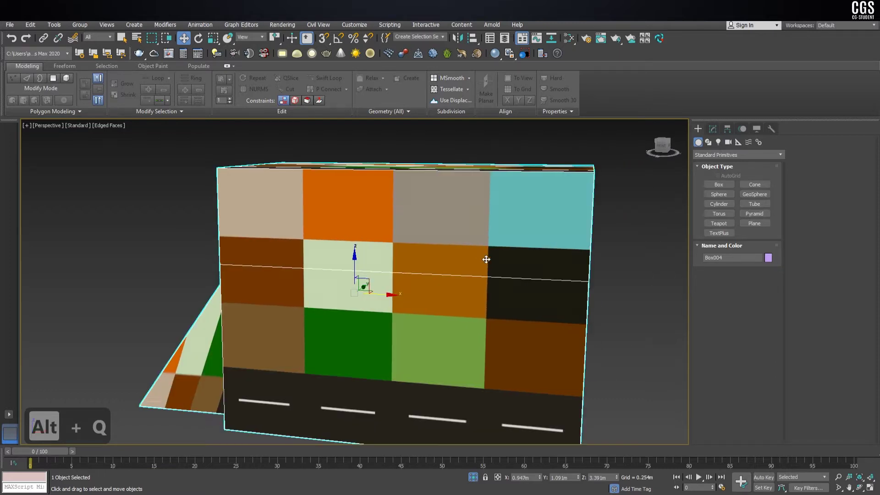
{"action": "mouse_move", "coordinate": [491, 256]}
{"action": "middle_mouse_down", "text": "alt"}
{"action": "mouse_move", "coordinate": [414, 262]}
{"action": "mouse_move", "coordinate": [461, 230]}
{"action": "middle_mouse_up", "text": "alt"}
{"action": "scroll", "coordinate": [415, 262], "scroll_direction": "down", "scroll_amount": 4}
{"action": "scroll", "coordinate": [461, 230], "scroll_direction": "up", "scroll_amount": 4}
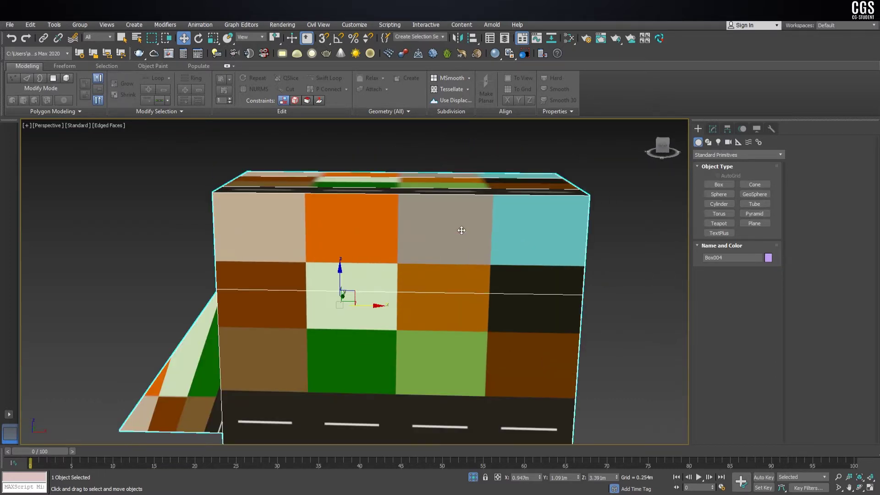
{"action": "left_click", "coordinate": [713, 129]}
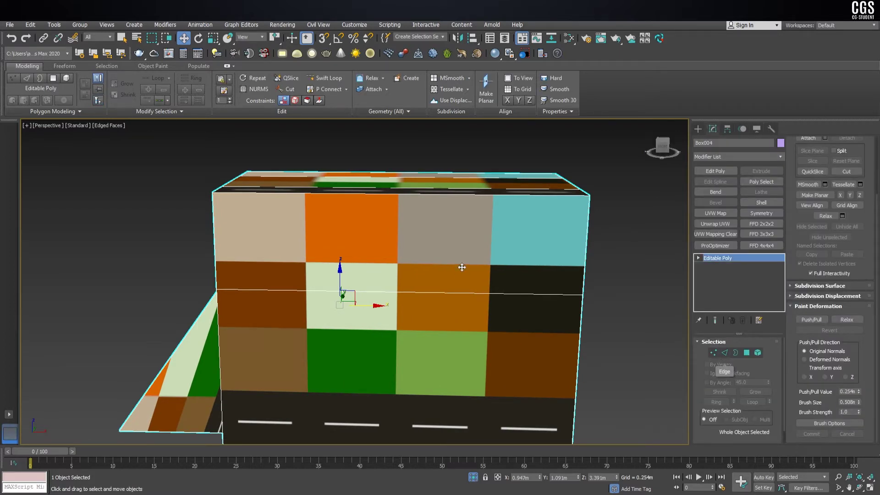
- In Polygon mode, select middle-column polygons, then the box's front polygons
{"action": "middle_click_drag", "start_coordinate": [463, 209], "coordinate": [508, 216], "text": "alt"}
{"action": "left_click", "coordinate": [745, 353]}
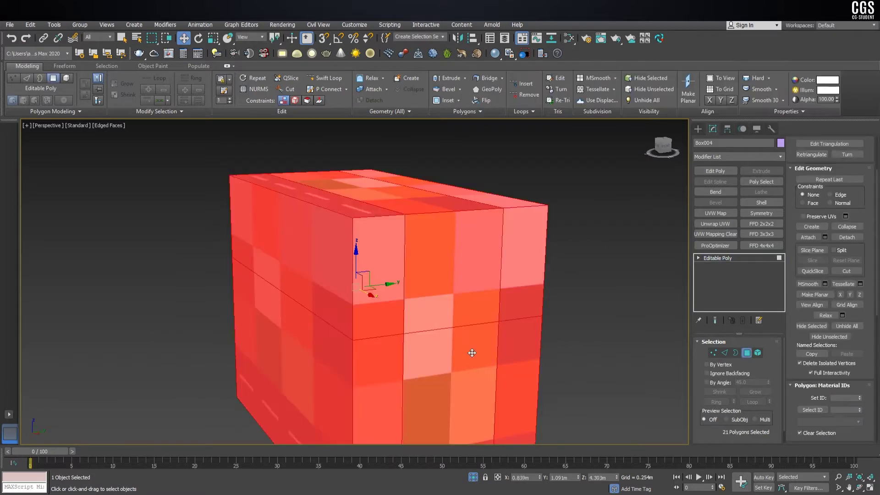
{"action": "left_click", "coordinate": [469, 406]}
{"action": "left_click", "coordinate": [456, 275], "text": "ctrl"}
{"action": "left_click", "coordinate": [408, 209], "text": "ctrl"}
{"action": "scroll", "coordinate": [458, 298], "scroll_direction": "down", "scroll_amount": 5}
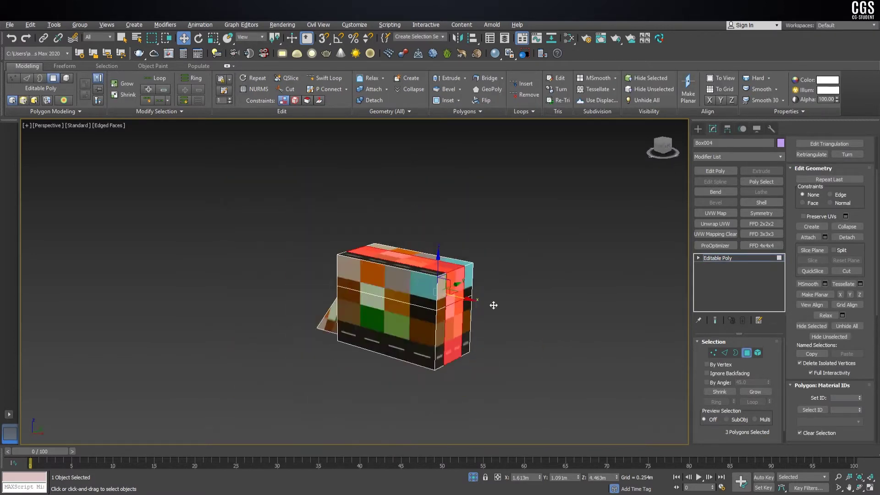
{"action": "middle_click_drag", "start_coordinate": [490, 304], "coordinate": [563, 360], "text": "alt"}
{"action": "left_click", "coordinate": [563, 360]}
{"action": "left_click_drag", "start_coordinate": [28, 150], "coordinate": [29, 151]}
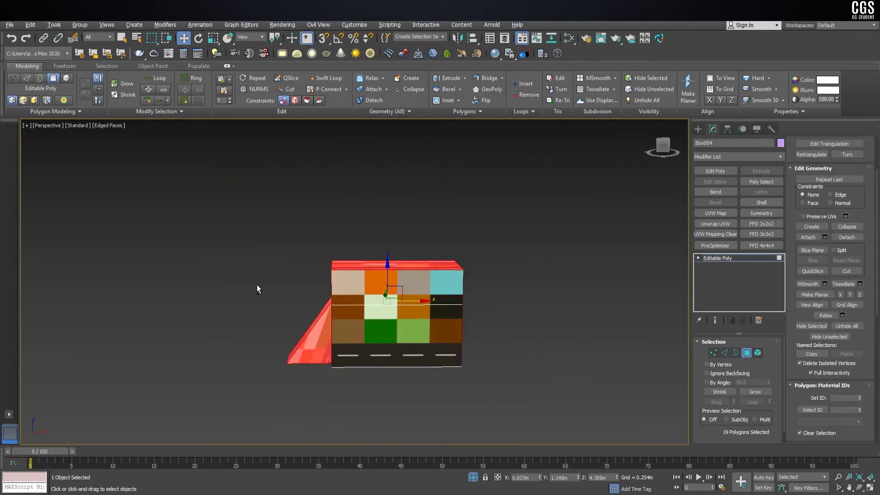
{"action": "mouse_move", "coordinate": [257, 289]}
{"action": "middle_mouse_down", "text": "alt"}
{"action": "mouse_move", "coordinate": [391, 335]}
{"action": "mouse_move", "coordinate": [383, 242]}
{"action": "mouse_move", "coordinate": [518, 269]}
{"action": "middle_mouse_up", "text": "alt"}
{"action": "scroll", "coordinate": [383, 242], "scroll_direction": "up", "scroll_amount": 3}
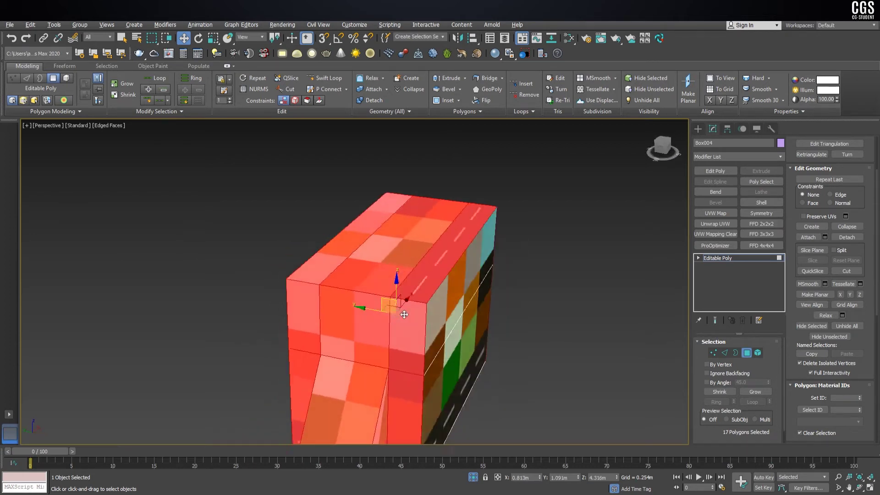
{"action": "scroll", "coordinate": [518, 270], "scroll_direction": "up", "scroll_amount": 1}
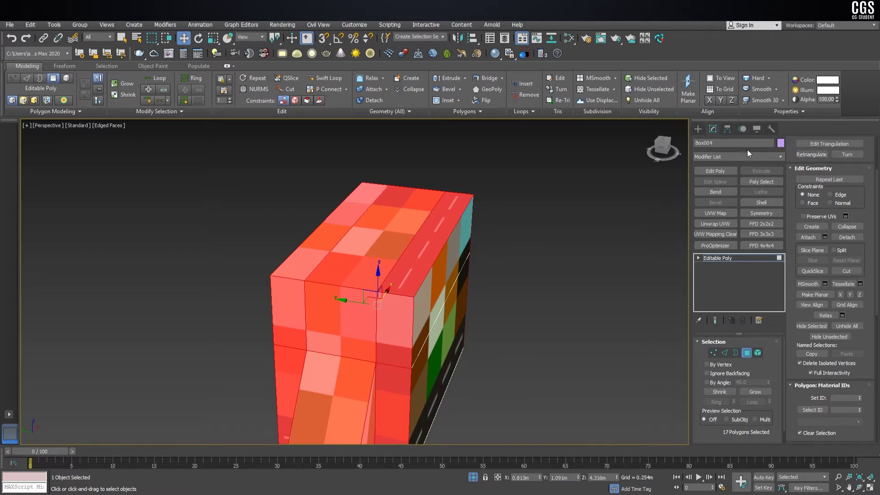
- Rename Box004 to Top_mumti and turn the view to its front
{"action": "left_click", "coordinate": [733, 142]}
{"action": "type", "text": "Top_"}
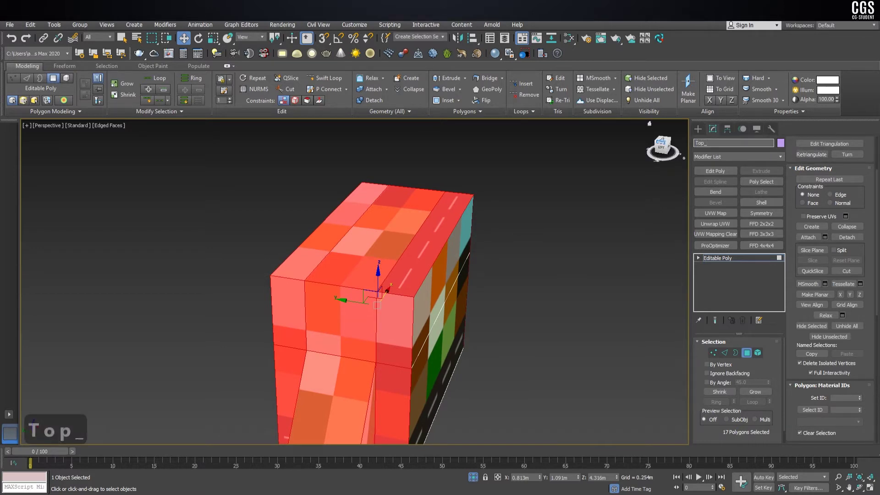
{"action": "type", "text": "mumti"}
{"action": "key", "text": "Return"}
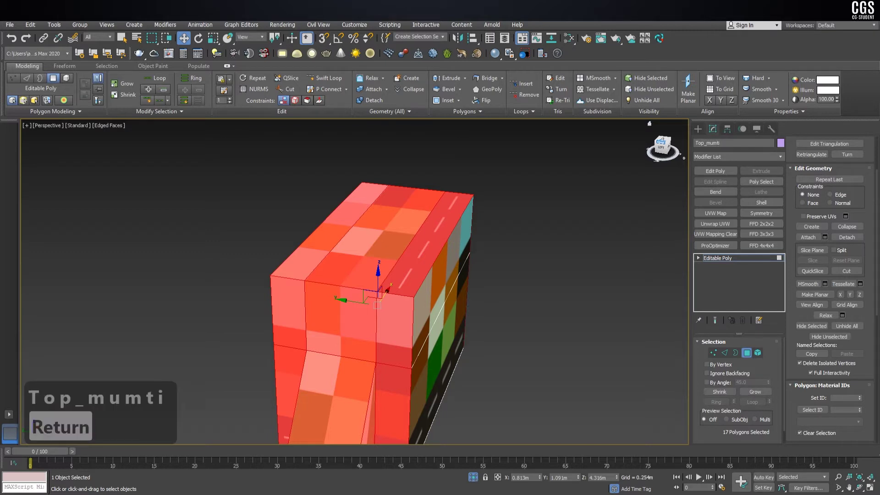
{"action": "mouse_move", "coordinate": [550, 218]}
{"action": "middle_mouse_down", "text": "alt"}
{"action": "mouse_move", "coordinate": [535, 275]}
{"action": "mouse_move", "coordinate": [546, 273]}
{"action": "middle_mouse_up", "text": "alt"}
- Add Unwrap UVW to Top_mumti and open its UV editor with Map #2 behind the UVs
{"action": "left_click", "coordinate": [714, 223]}
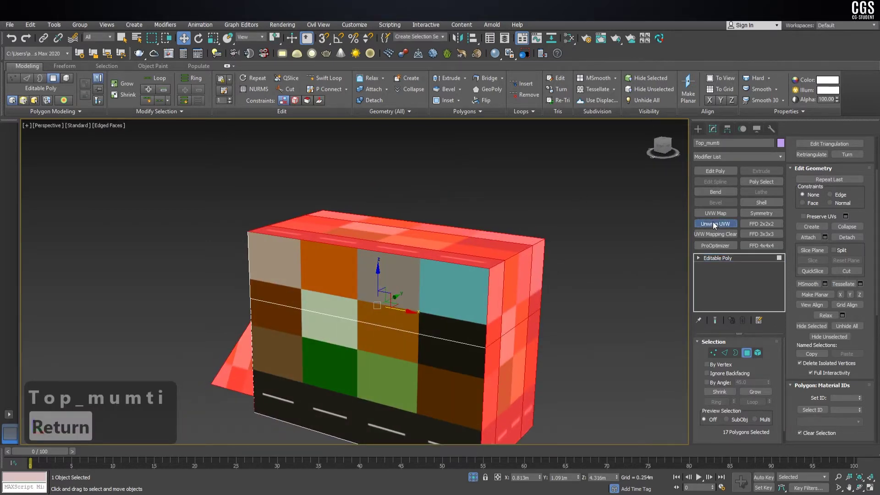
{"action": "scroll", "coordinate": [800, 187], "scroll_direction": "up", "scroll_amount": 2}
{"action": "scroll", "coordinate": [820, 186], "scroll_direction": "up", "scroll_amount": 2}
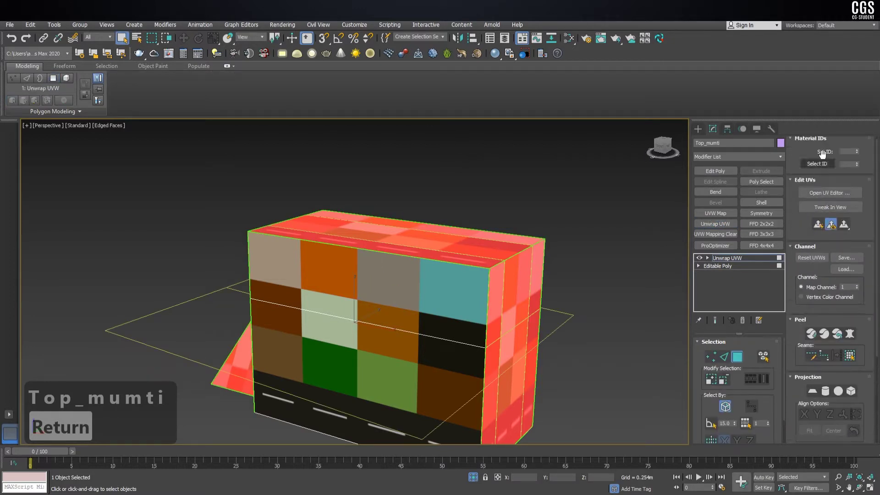
{"action": "left_click", "coordinate": [826, 193]}
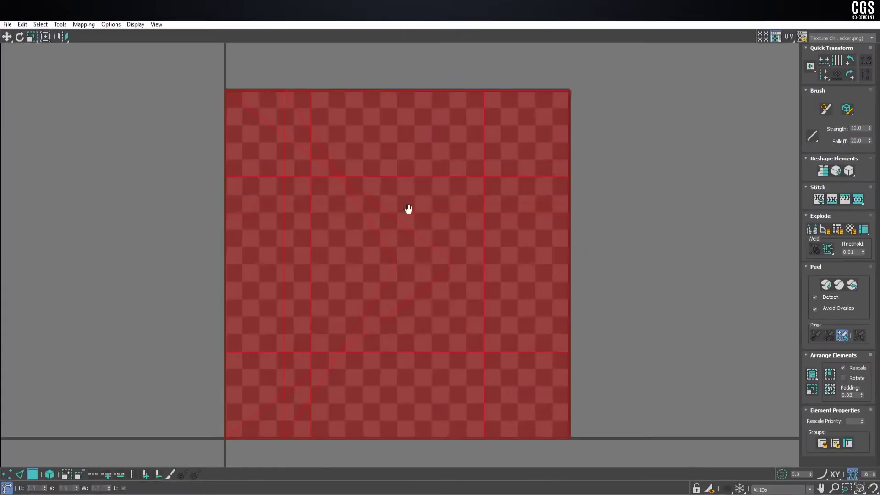
{"action": "left_click", "coordinate": [815, 41]}
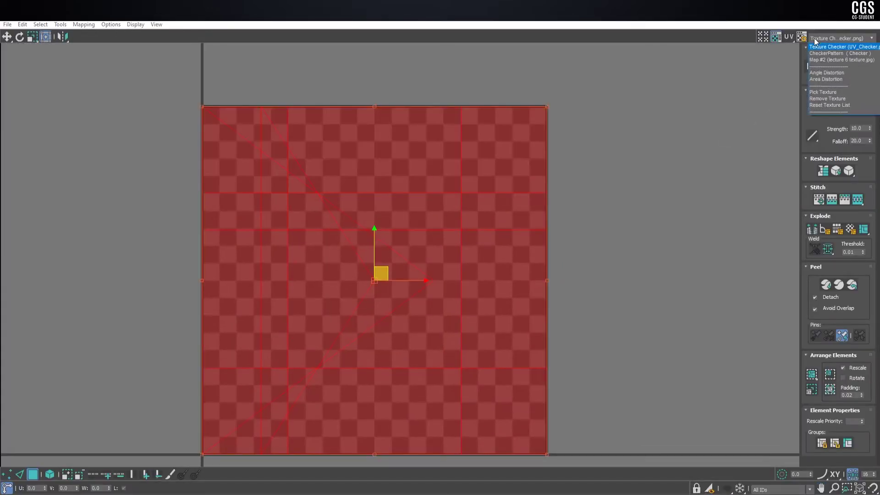
{"action": "left_click", "coordinate": [803, 61]}
{"action": "scroll", "coordinate": [507, 222], "scroll_direction": "down", "scroll_amount": 3}
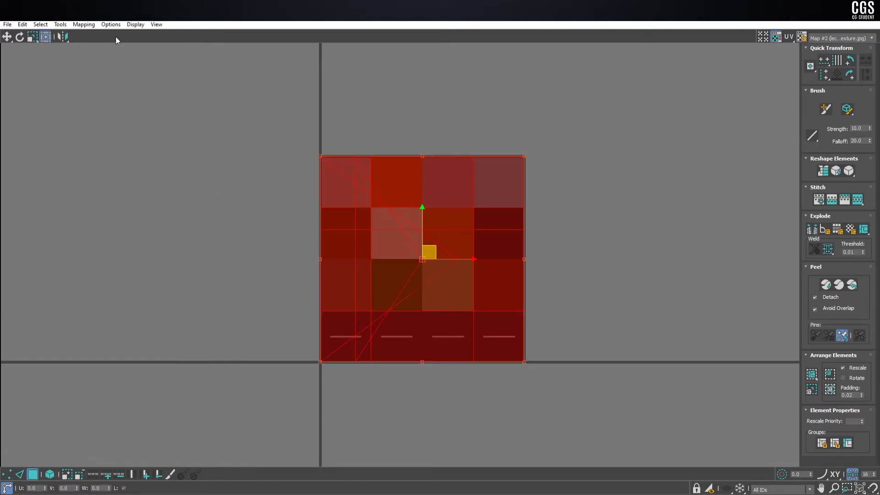
- Apply Unfold Mapping to the box's UVs
{"action": "left_click", "coordinate": [84, 24]}
{"action": "left_click", "coordinate": [101, 59]}
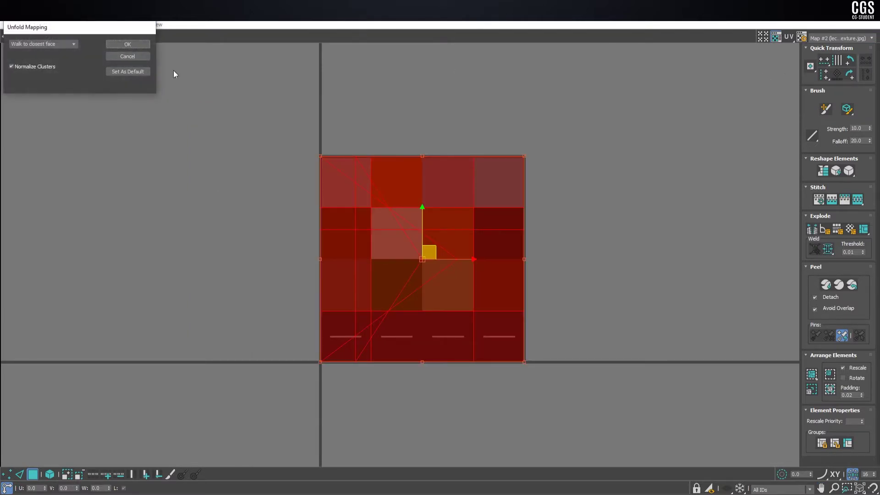
{"action": "left_click", "coordinate": [138, 44]}
{"action": "scroll", "coordinate": [486, 294], "scroll_direction": "up", "scroll_amount": 3}
- Shrink the UV strip and move it onto the dark swatch under the teal one
{"action": "left_click", "coordinate": [506, 289]}
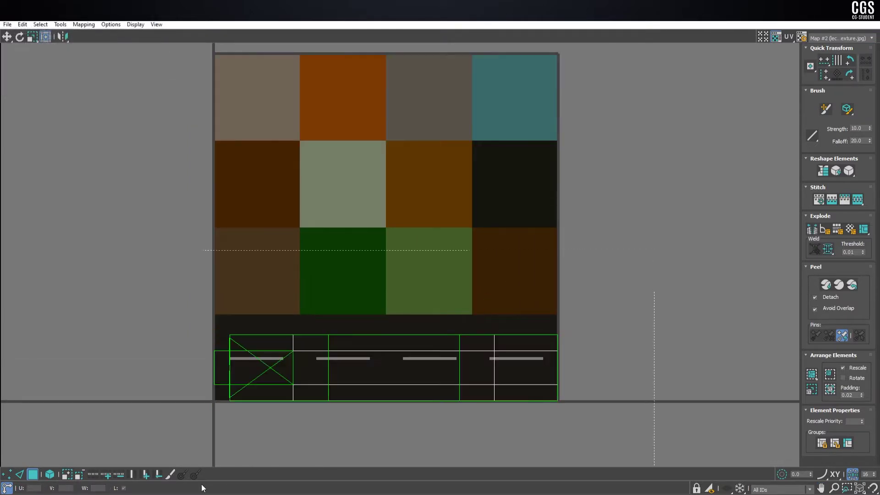
{"action": "scroll", "coordinate": [334, 377], "scroll_direction": "up", "scroll_amount": 2}
{"action": "left_click", "coordinate": [240, 340]}
{"action": "scroll", "coordinate": [397, 246], "scroll_direction": "down", "scroll_amount": 2}
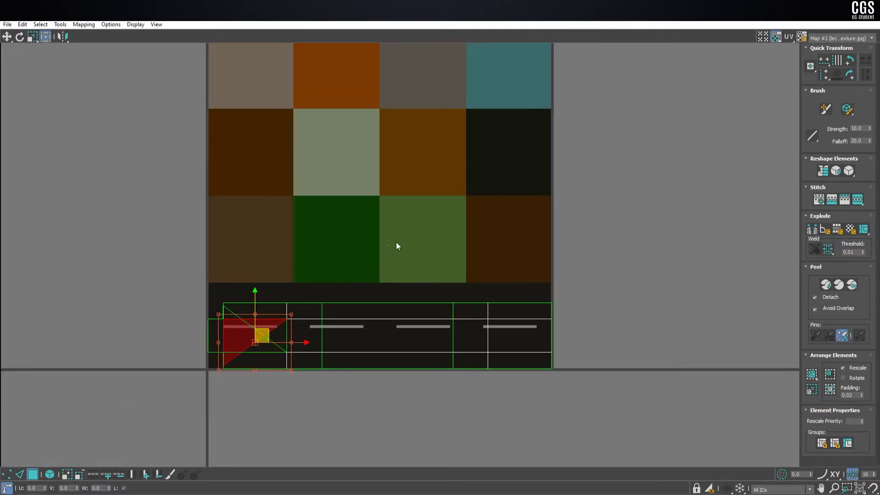
{"action": "left_click_drag", "start_coordinate": [235, 216], "coordinate": [667, 422]}
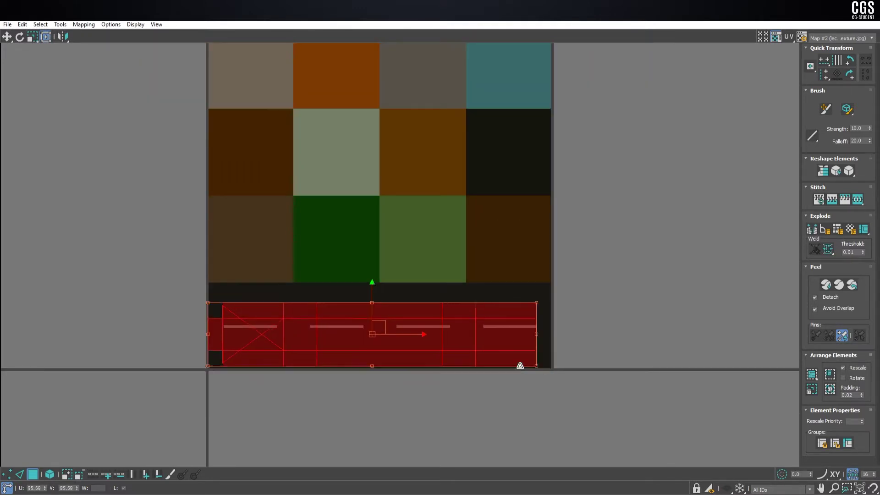
{"action": "mouse_move", "coordinate": [520, 365]}
{"action": "left_mouse_down"}
{"action": "mouse_move", "coordinate": [304, 359]}
{"action": "mouse_move", "coordinate": [268, 311]}
{"action": "mouse_move", "coordinate": [523, 150]}
{"action": "left_mouse_up"}
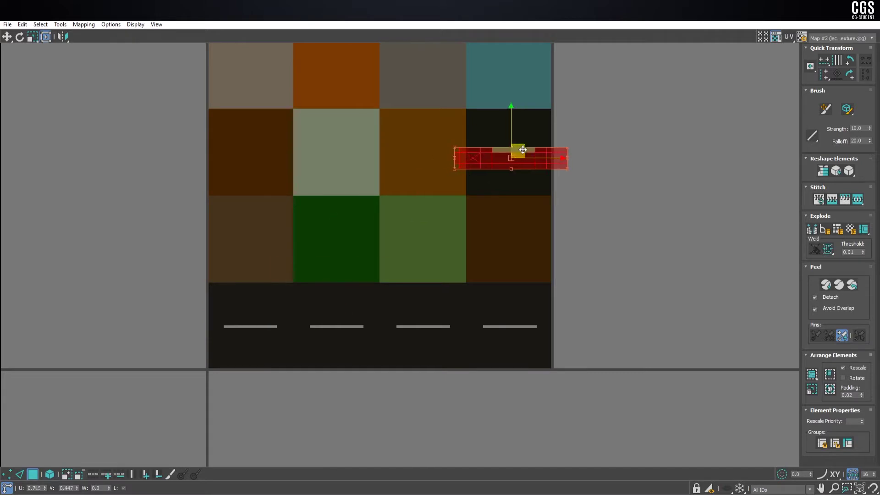
{"action": "middle_click_drag", "start_coordinate": [523, 150], "coordinate": [499, 374]}
{"action": "scroll", "coordinate": [501, 365], "scroll_direction": "up", "scroll_amount": 2}
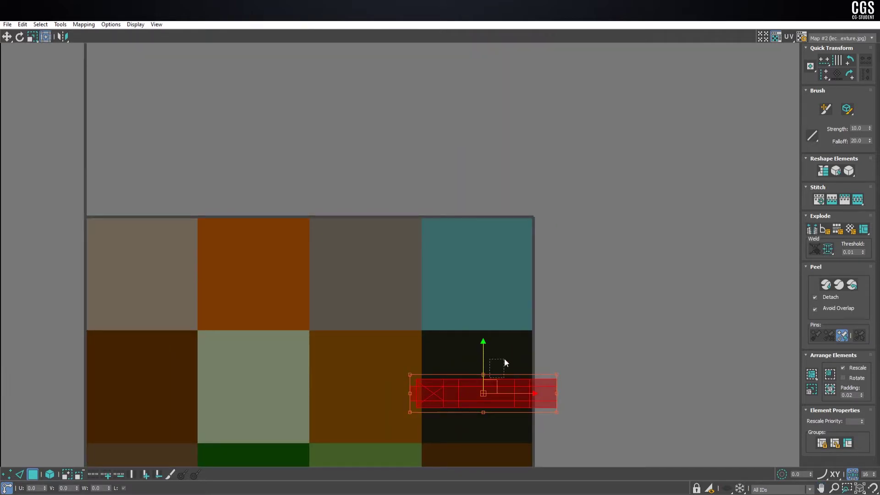
{"action": "left_click_drag", "start_coordinate": [383, 315], "coordinate": [632, 444]}
{"action": "left_click_drag", "start_coordinate": [560, 411], "coordinate": [486, 408]}
{"action": "left_click_drag", "start_coordinate": [548, 324], "coordinate": [369, 430]}
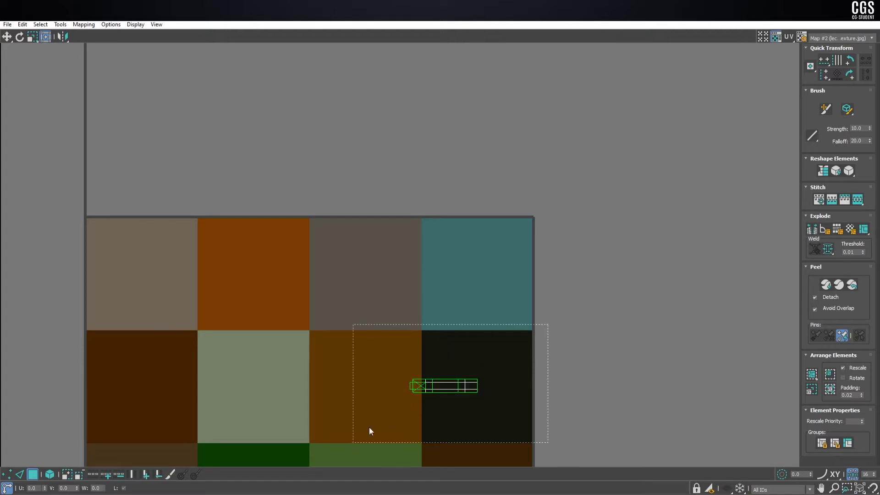
{"action": "scroll", "coordinate": [466, 381], "scroll_direction": "up", "scroll_amount": 3}
{"action": "left_click_drag", "start_coordinate": [428, 384], "coordinate": [461, 284]}
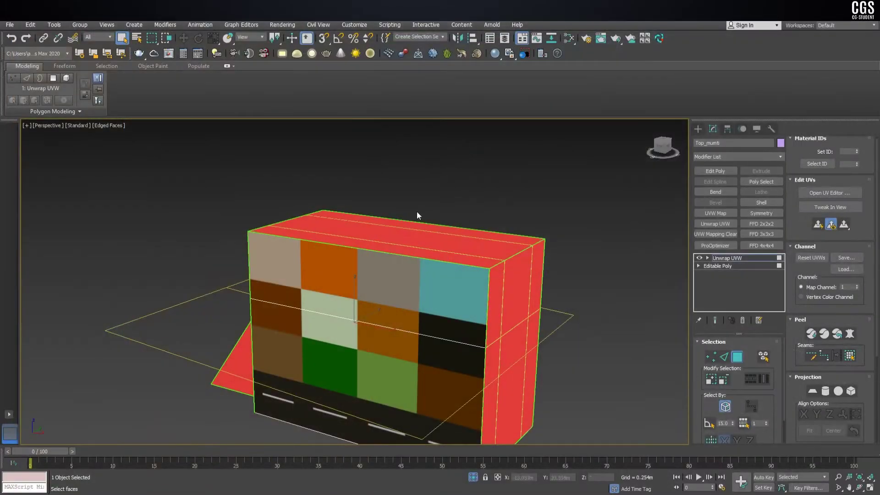
- Collapse Top_mumti to a single Editable Poly via Convert To
{"action": "right_click", "coordinate": [388, 253]}
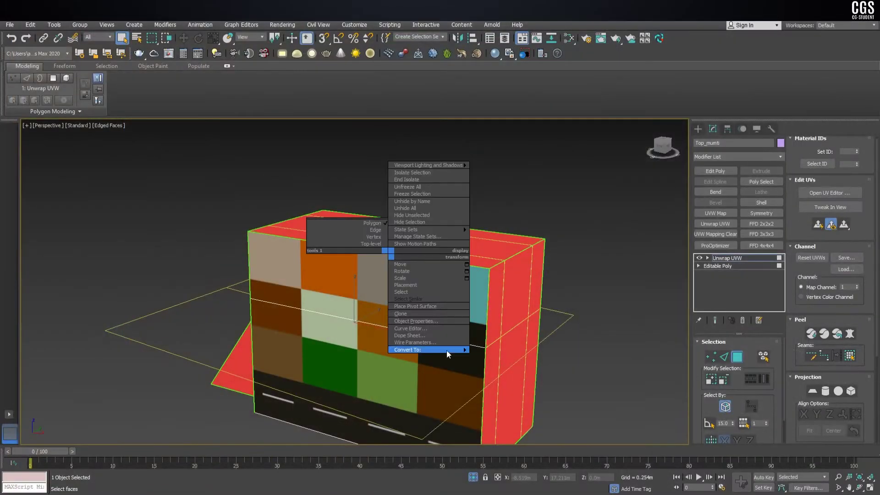
{"action": "left_click", "coordinate": [502, 356]}
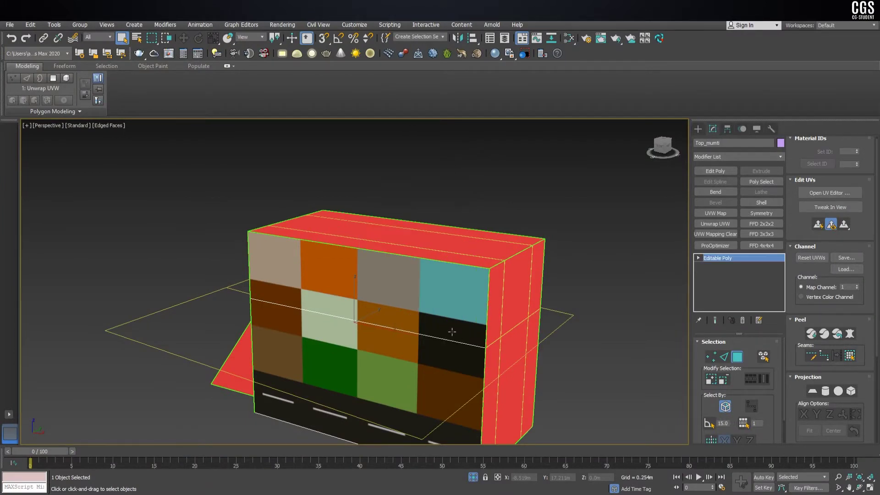
{"action": "scroll", "coordinate": [452, 332], "scroll_direction": "down", "scroll_amount": 3}
{"action": "middle_click_drag", "start_coordinate": [451, 332], "coordinate": [410, 281], "text": "alt"}
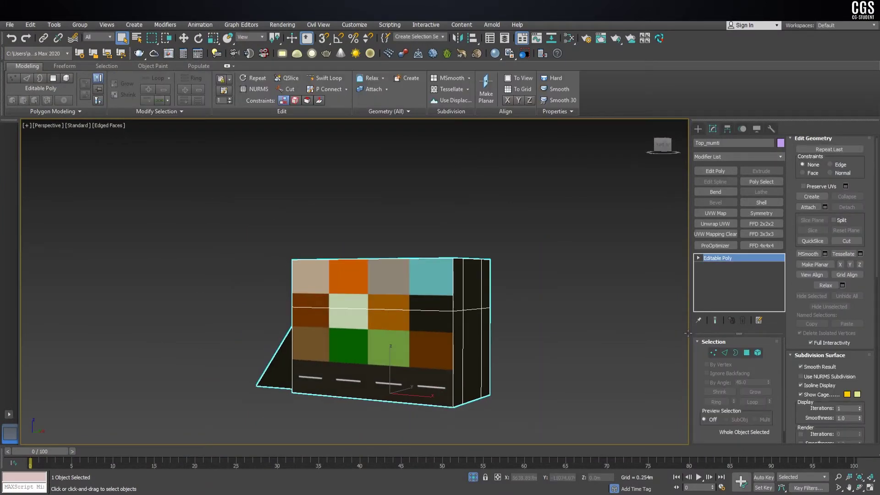
- In Polygon mode, select the four front polygons of the box
{"action": "left_click", "coordinate": [746, 352]}
{"action": "left_click_drag", "start_coordinate": [284, 249], "coordinate": [411, 313]}
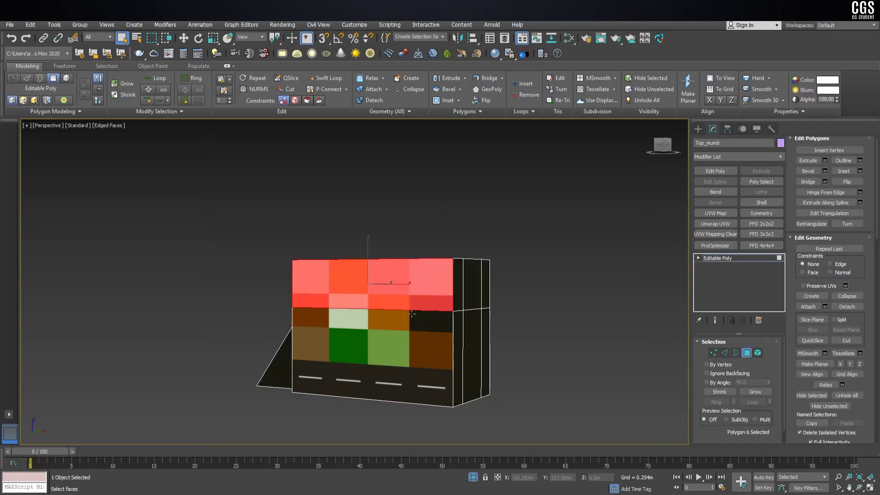
{"action": "left_click", "coordinate": [408, 330], "text": "ctrl"}
{"action": "scroll", "coordinate": [408, 321], "scroll_direction": "up", "scroll_amount": 2}
{"action": "scroll", "coordinate": [404, 289], "scroll_direction": "up", "scroll_amount": 4}
{"action": "mouse_move", "coordinate": [402, 287]}
{"action": "middle_mouse_down"}
{"action": "mouse_move", "coordinate": [381, 281]}
{"action": "mouse_move", "coordinate": [459, 316]}
{"action": "middle_mouse_up"}
{"action": "scroll", "coordinate": [382, 281], "scroll_direction": "down", "scroll_amount": 3}
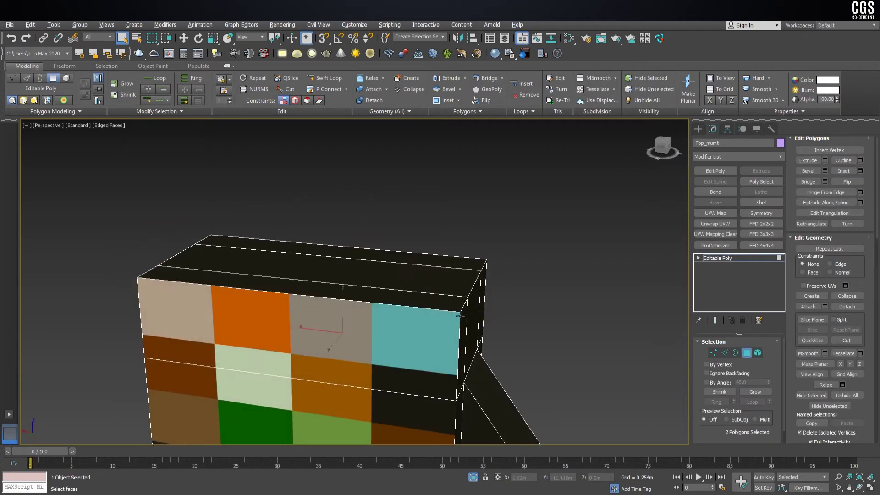
{"action": "left_click", "coordinate": [334, 396], "text": "ctrl"}
{"action": "scroll", "coordinate": [335, 397], "scroll_direction": "down", "scroll_amount": 5}
{"action": "mouse_move", "coordinate": [334, 396]}
{"action": "middle_mouse_down", "text": "alt"}
{"action": "mouse_move", "coordinate": [315, 369]}
{"action": "mouse_move", "coordinate": [321, 358]}
{"action": "middle_mouse_up", "text": "alt"}
{"action": "scroll", "coordinate": [372, 322], "scroll_direction": "up", "scroll_amount": 3}
{"action": "scroll", "coordinate": [372, 322], "scroll_direction": "up", "scroll_amount": 2}
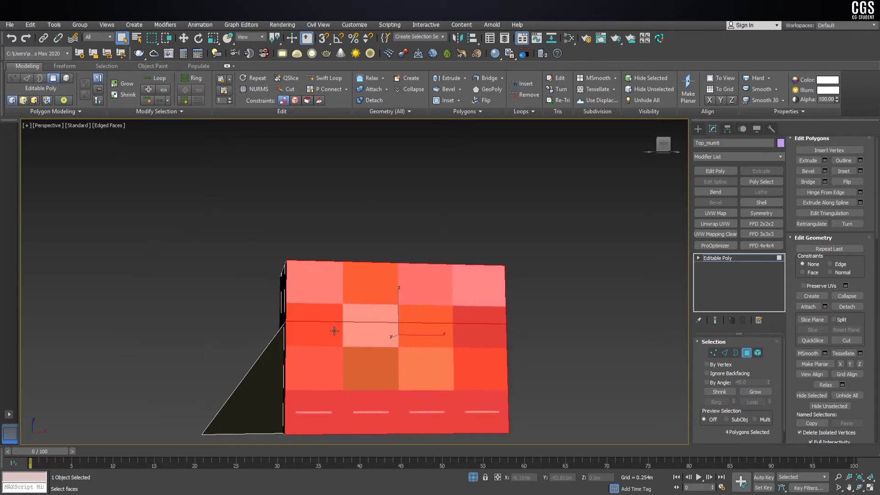
{"action": "middle_click_drag", "start_coordinate": [529, 292], "coordinate": [370, 306], "text": "alt"}
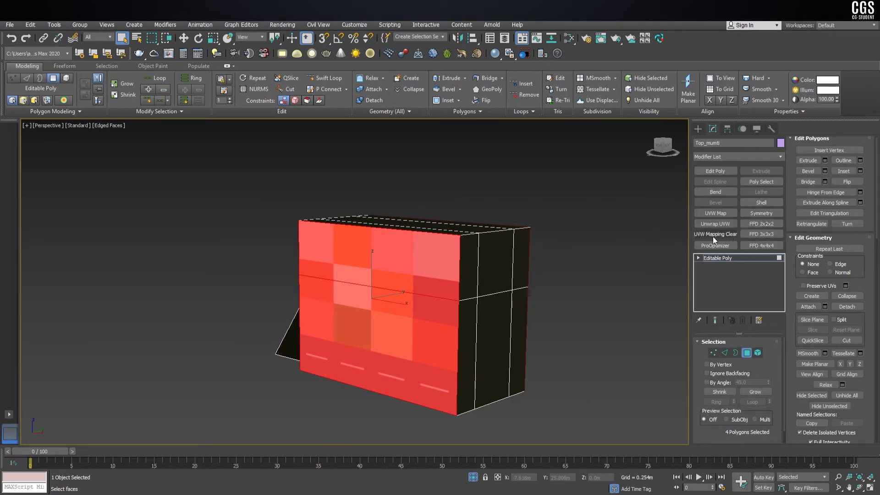
- Add Unwrap UVW to the front polygons and open the UV editor showing Map #2
{"action": "left_click", "coordinate": [713, 222]}
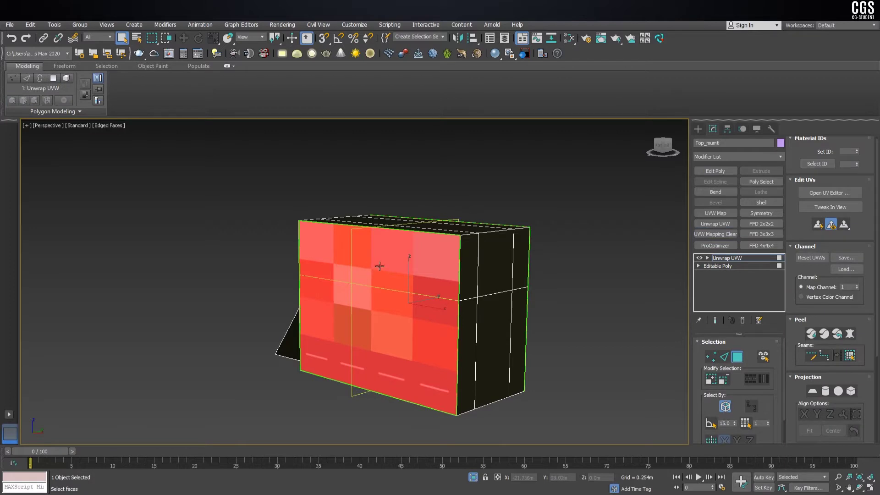
{"action": "key", "text": "shift+z"}
{"action": "key", "text": "shift+z"}
{"action": "key", "text": "shift+z"}
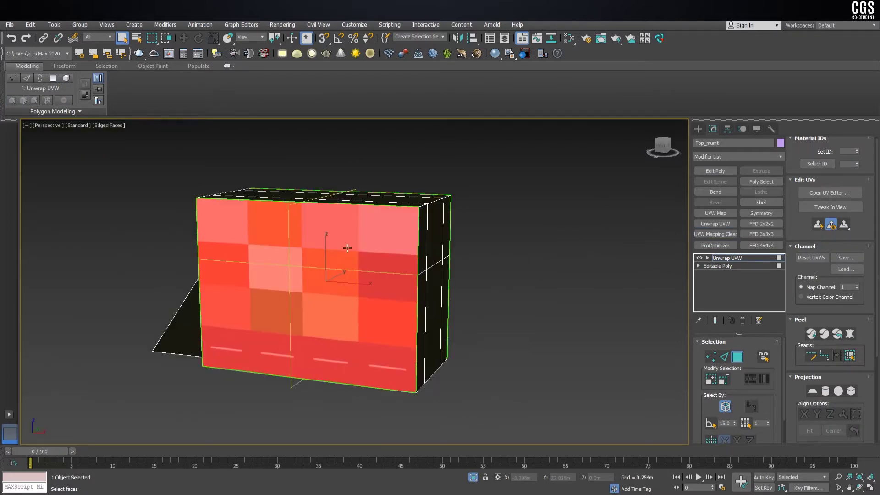
{"action": "key", "text": "shift+z"}
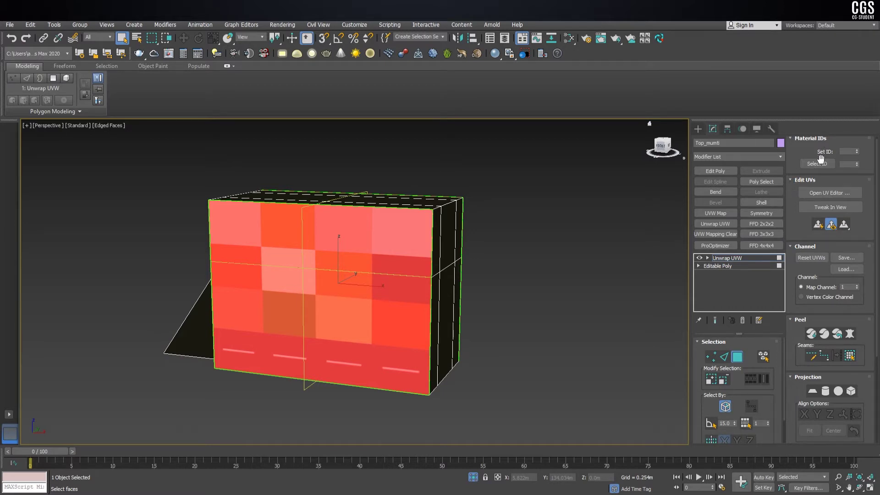
{"action": "left_click", "coordinate": [817, 194]}
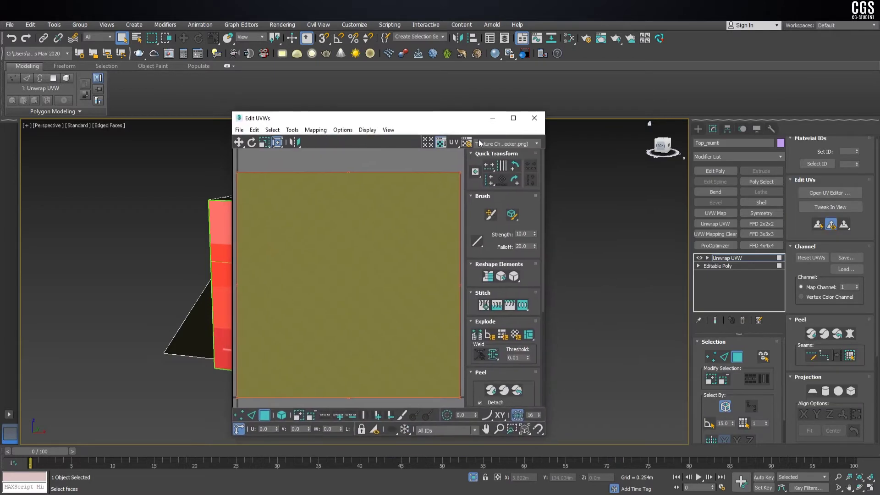
{"action": "left_click", "coordinate": [482, 144]}
{"action": "left_click", "coordinate": [489, 165]}
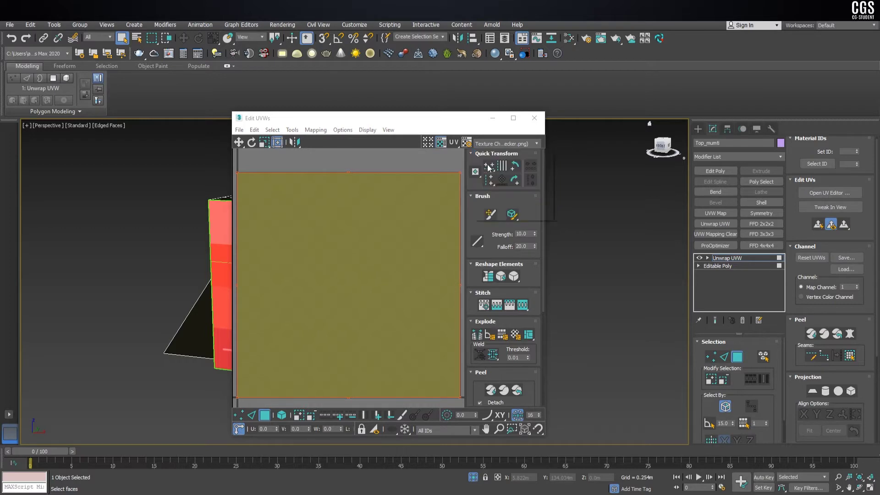
{"action": "left_click", "coordinate": [513, 118]}
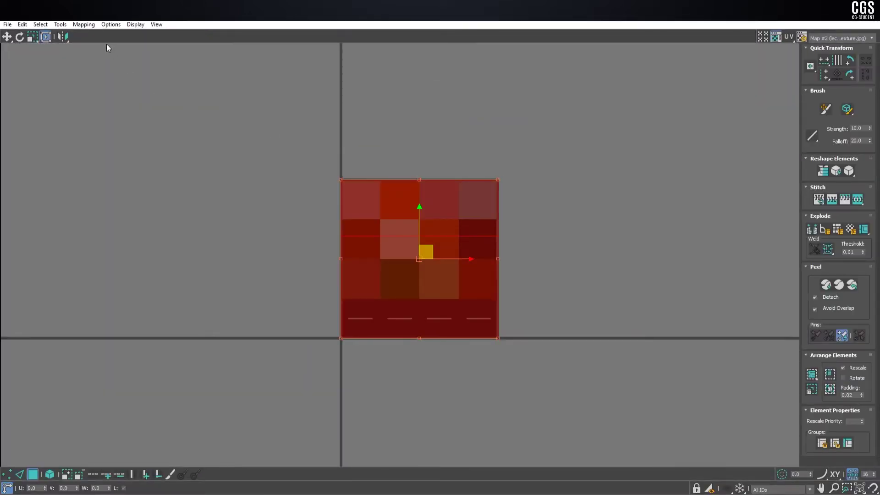
- Apply Unfold Mapping to the front polygons' UVs
{"action": "left_click", "coordinate": [83, 25]}
{"action": "left_click", "coordinate": [97, 58]}
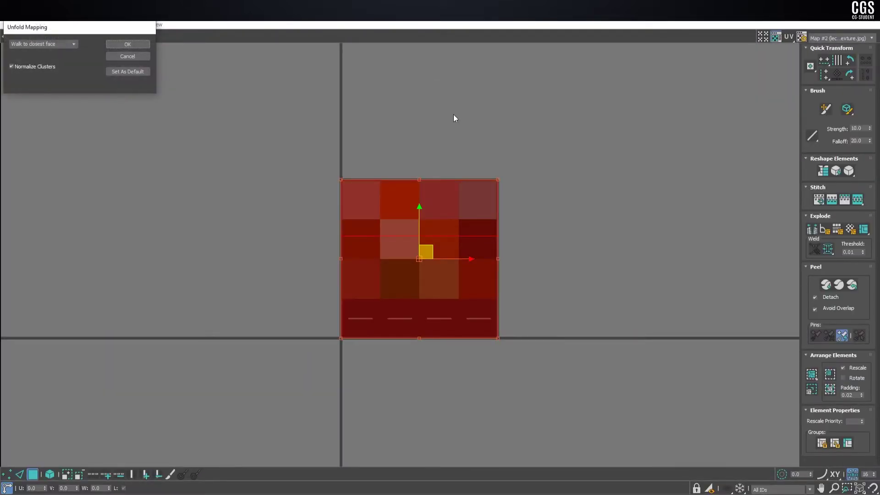
{"action": "left_click", "coordinate": [132, 47]}
{"action": "scroll", "coordinate": [504, 179], "scroll_direction": "up", "scroll_amount": 3}
- Scale the lower UV rows to about 83% and move one piece onto the third top-row swatch
{"action": "left_click_drag", "start_coordinate": [574, 183], "coordinate": [177, 447]}
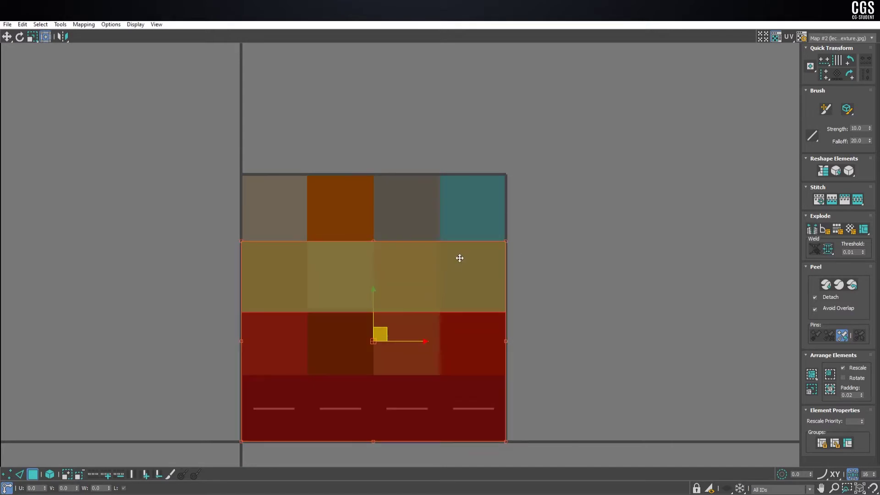
{"action": "key", "text": "r"}
{"action": "left_click_drag", "start_coordinate": [459, 258], "coordinate": [438, 312]}
{"action": "left_click_drag", "start_coordinate": [305, 413], "coordinate": [350, 194]}
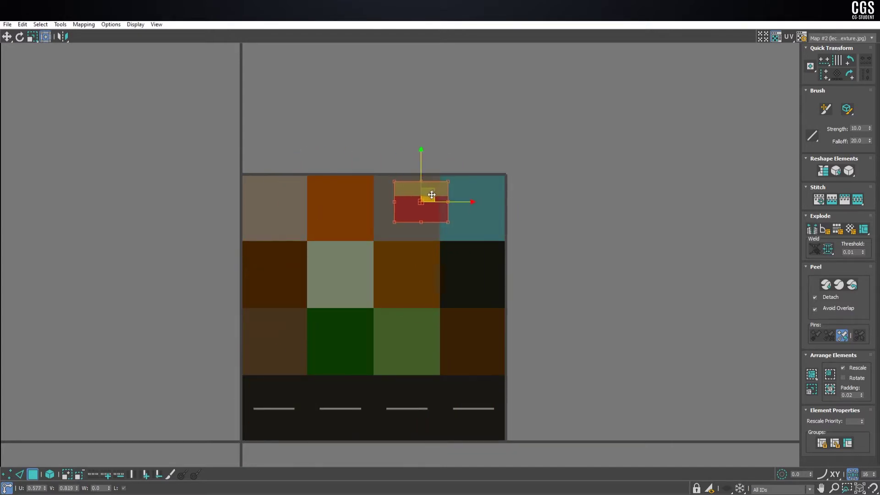
{"action": "left_click_drag", "start_coordinate": [350, 194], "coordinate": [451, 198]}
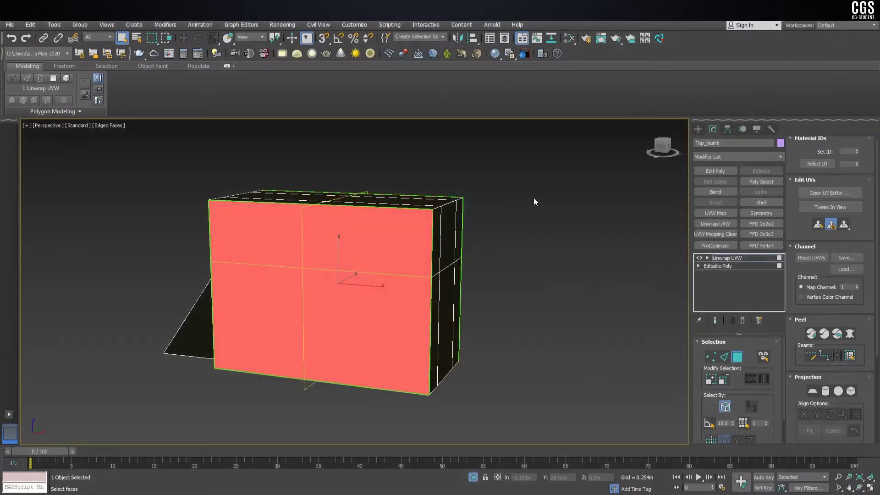
- Collapse Top_mumti to an Editable Poly and unhide the rest of the scene
{"action": "right_click", "coordinate": [409, 229]}
{"action": "left_click", "coordinate": [515, 331]}
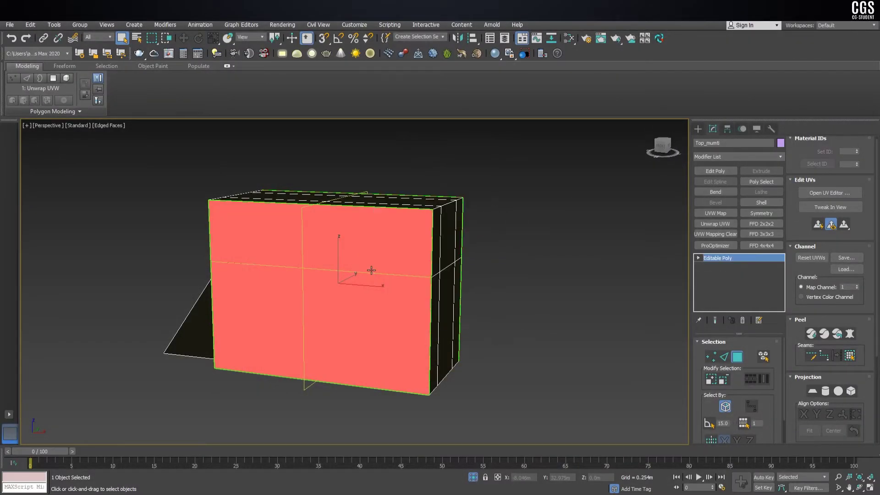
{"action": "left_click", "coordinate": [472, 477]}
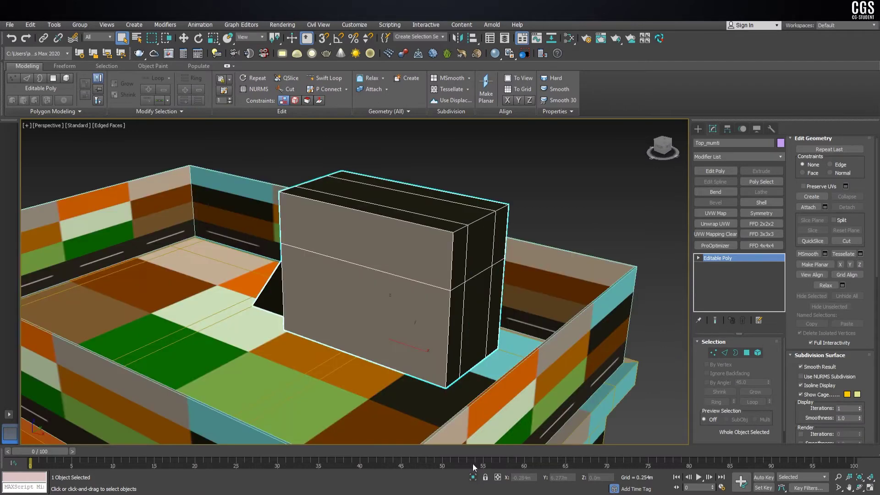
{"action": "scroll", "coordinate": [295, 292], "scroll_direction": "down", "scroll_amount": 3}
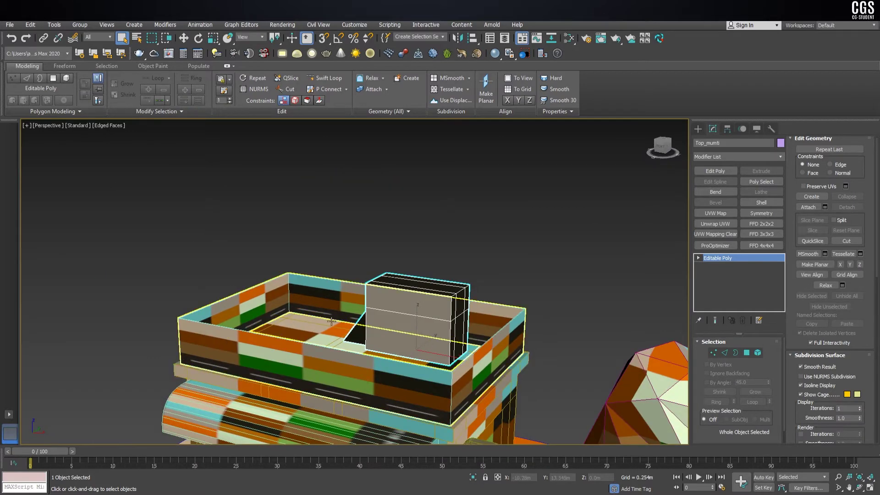
- Select the walled tray Box003 and isolate it
{"action": "left_click", "coordinate": [331, 321]}
{"action": "key", "text": "alt+q"}
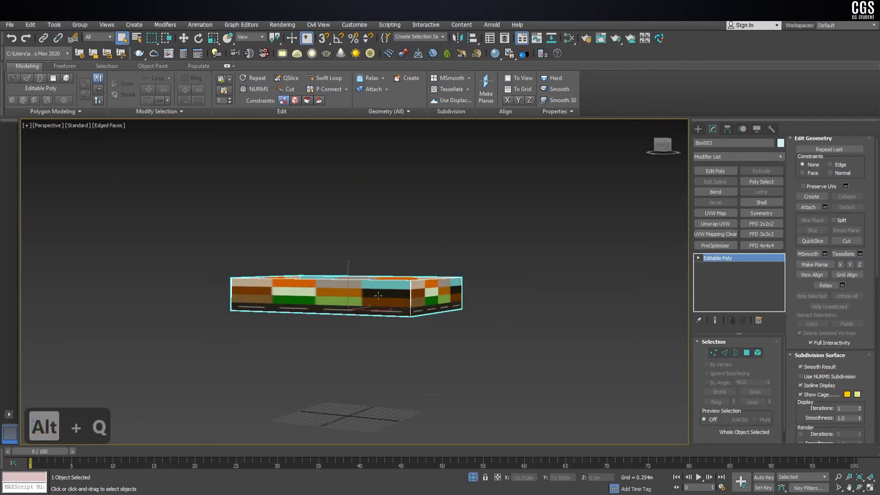
{"action": "middle_click_drag", "start_coordinate": [378, 295], "coordinate": [383, 304], "text": "alt"}
{"action": "scroll", "coordinate": [380, 300], "scroll_direction": "up", "scroll_amount": 4}
{"action": "scroll", "coordinate": [379, 295], "scroll_direction": "up", "scroll_amount": 2}
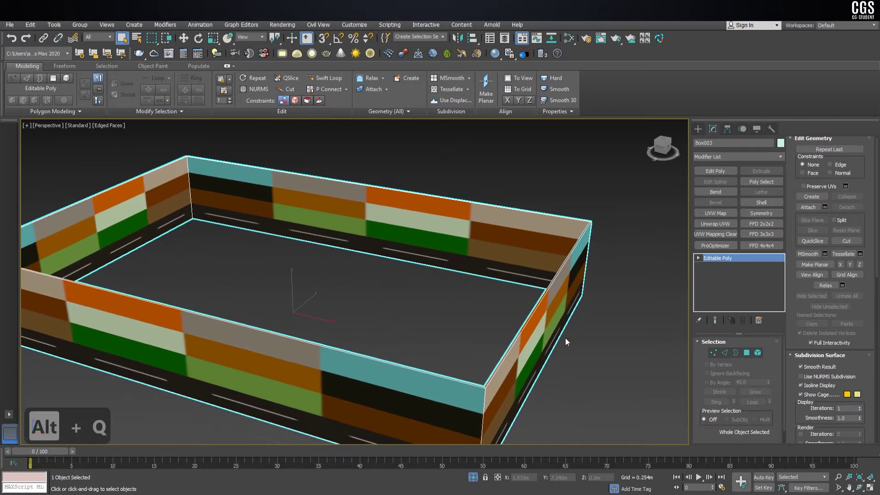
- Select all 12 tray polygons, then add a UVW Map and undo it
{"action": "left_click", "coordinate": [746, 353]}
{"action": "scroll", "coordinate": [432, 255], "scroll_direction": "down", "scroll_amount": 5}
{"action": "key", "text": "ctrl+a"}
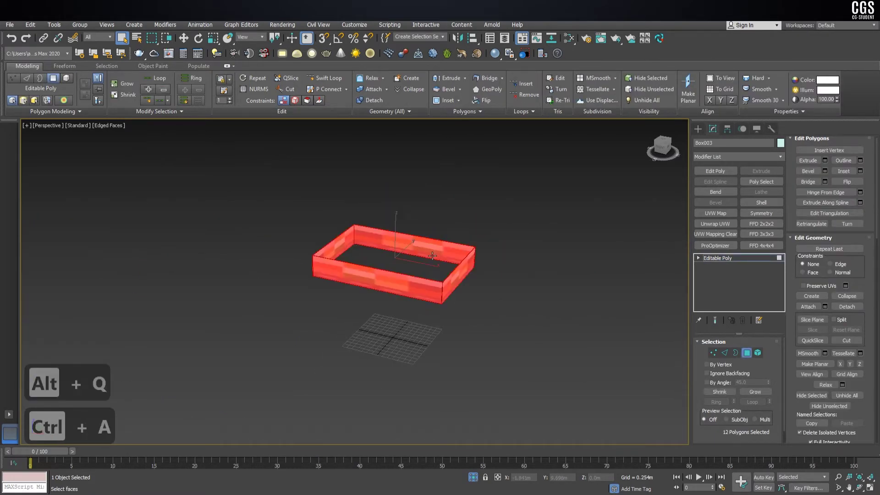
{"action": "middle_click_drag", "start_coordinate": [432, 255], "coordinate": [521, 274], "text": "alt"}
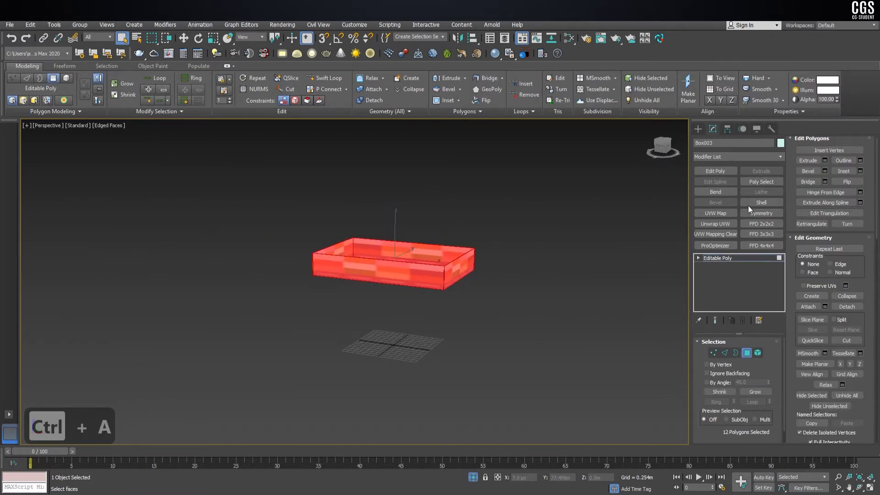
{"action": "left_click", "coordinate": [730, 214]}
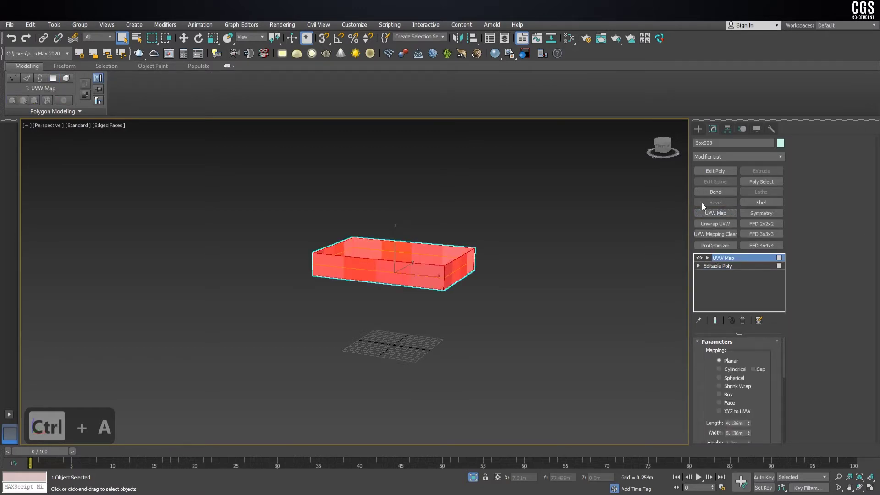
{"action": "key", "text": "ctrl+z"}
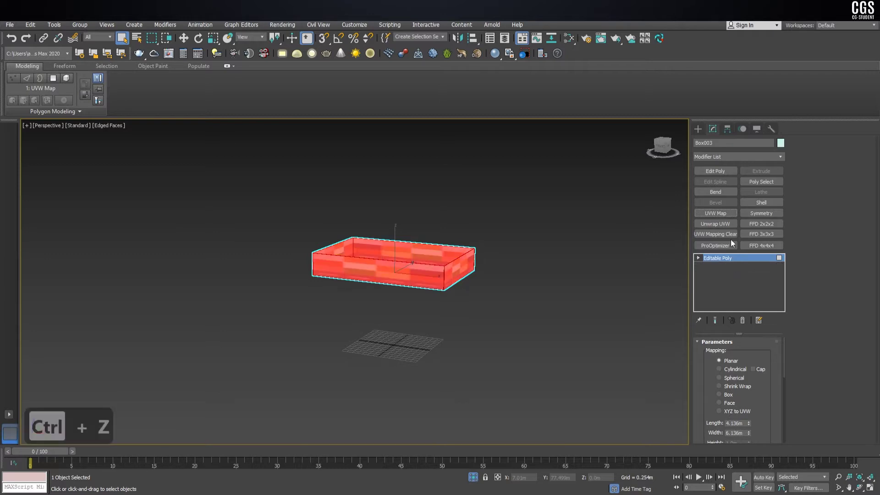
- Add Unwrap UVW to the tray and show the colour atlas in a maximized UV editor
{"action": "left_click", "coordinate": [725, 223]}
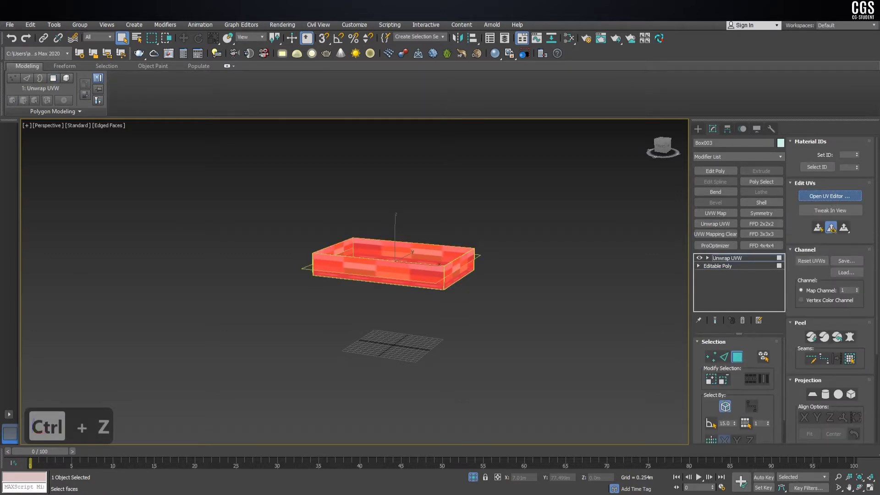
{"action": "left_click", "coordinate": [830, 196]}
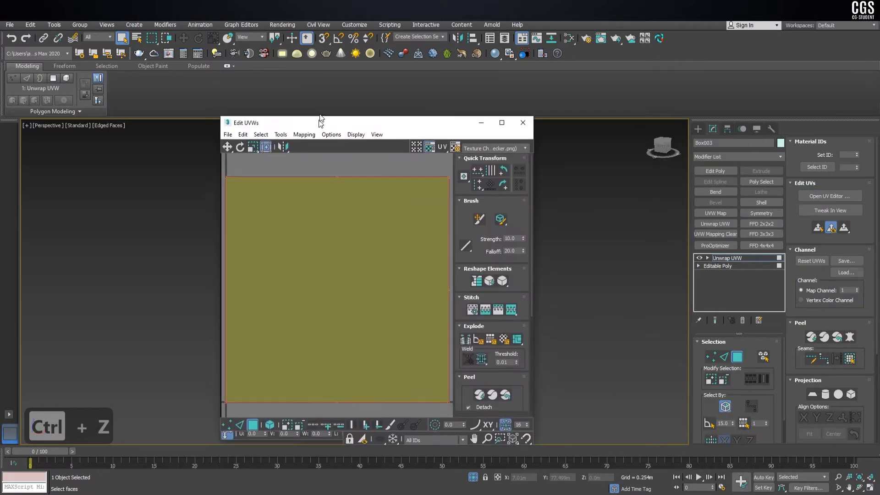
{"action": "double_click", "coordinate": [320, 120]}
{"action": "left_click", "coordinate": [824, 38]}
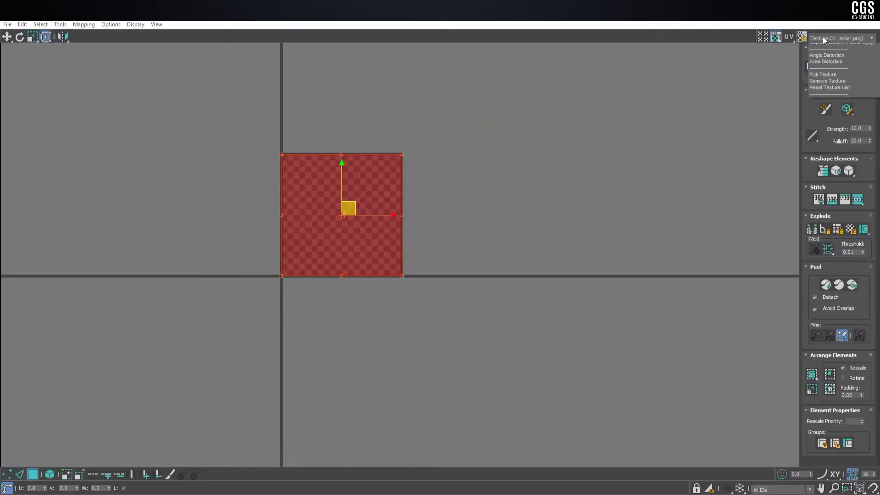
{"action": "left_click", "coordinate": [825, 58]}
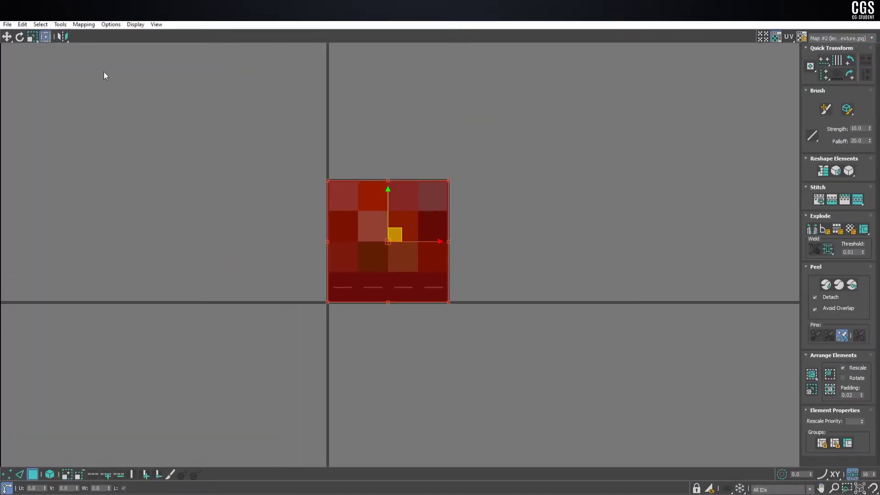
- Unfold and flatten the tray's UVs, then shrink them into the top-left swatch
{"action": "left_click", "coordinate": [84, 25]}
{"action": "left_click", "coordinate": [92, 59]}
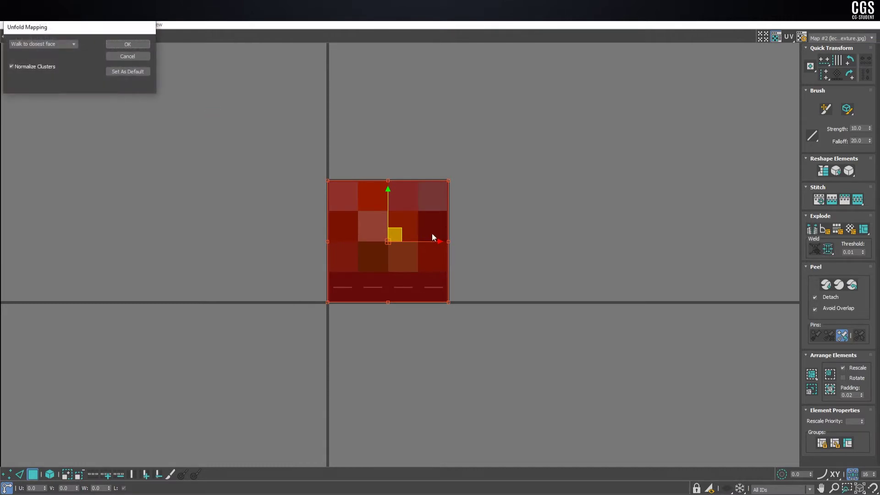
{"action": "left_click", "coordinate": [131, 45]}
{"action": "scroll", "coordinate": [356, 236], "scroll_direction": "up", "scroll_amount": 3}
{"action": "left_click", "coordinate": [617, 244]}
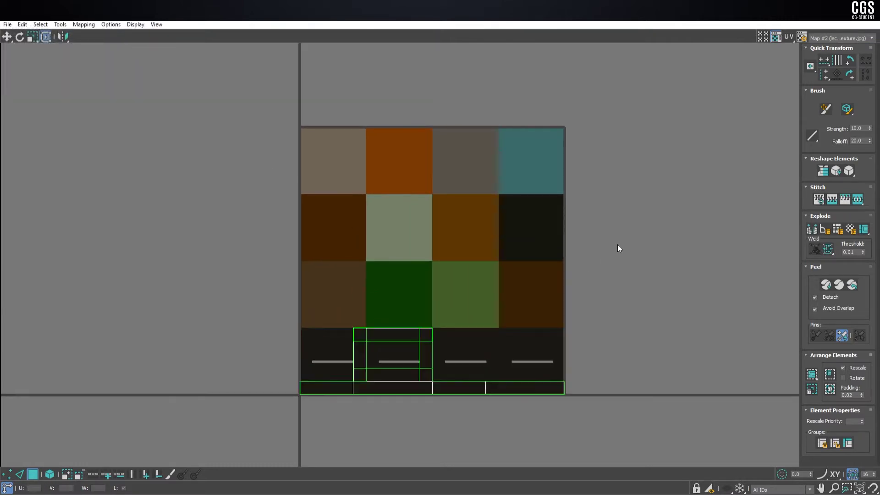
{"action": "left_click_drag", "start_coordinate": [653, 236], "coordinate": [202, 451]}
{"action": "left_click", "coordinate": [92, 27]}
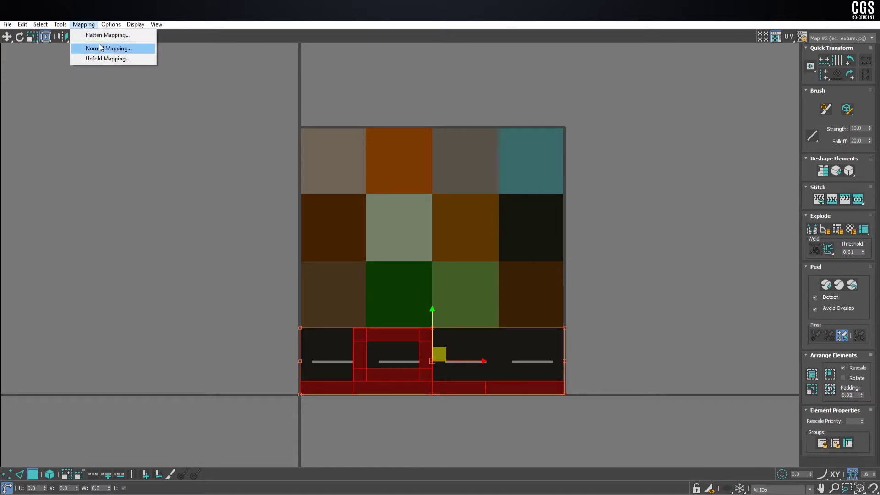
{"action": "left_click", "coordinate": [130, 85]}
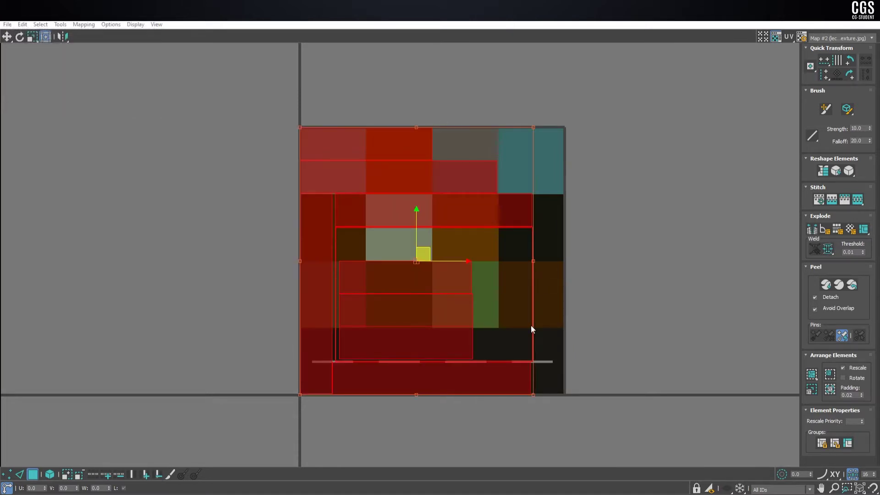
{"action": "mouse_move", "coordinate": [536, 394]}
{"action": "left_mouse_down"}
{"action": "mouse_move", "coordinate": [442, 299]}
{"action": "mouse_move", "coordinate": [350, 185]}
{"action": "left_mouse_up"}
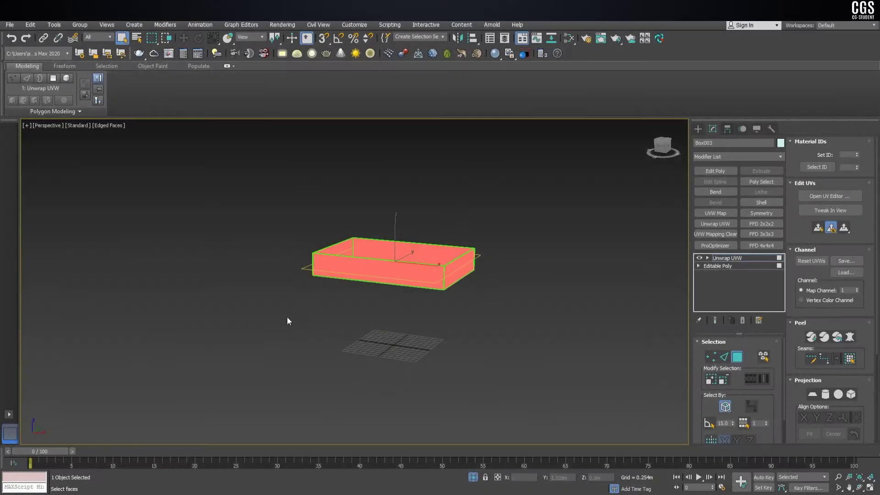
- Collapse the tray to an Editable Poly and return to its Modify settings
{"action": "scroll", "coordinate": [321, 293], "scroll_direction": "up", "scroll_amount": 2}
{"action": "right_click", "coordinate": [402, 260]}
{"action": "mouse_move", "coordinate": [440, 356]}
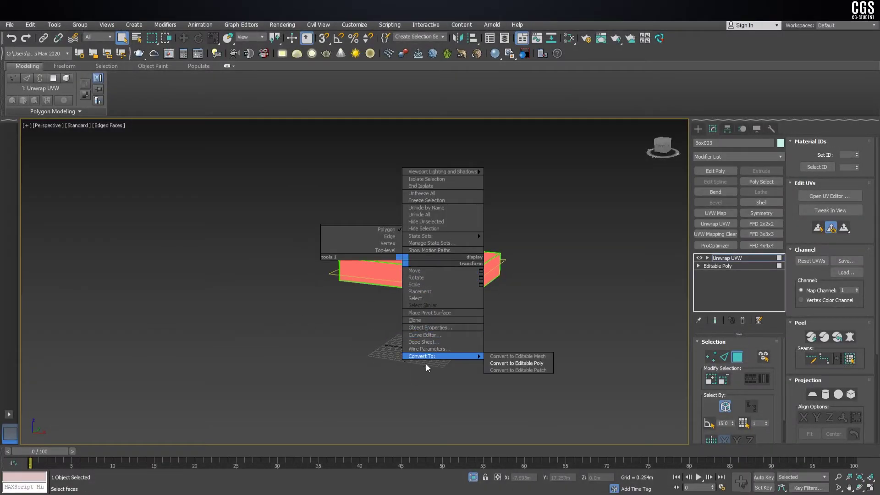
{"action": "left_click", "coordinate": [527, 363]}
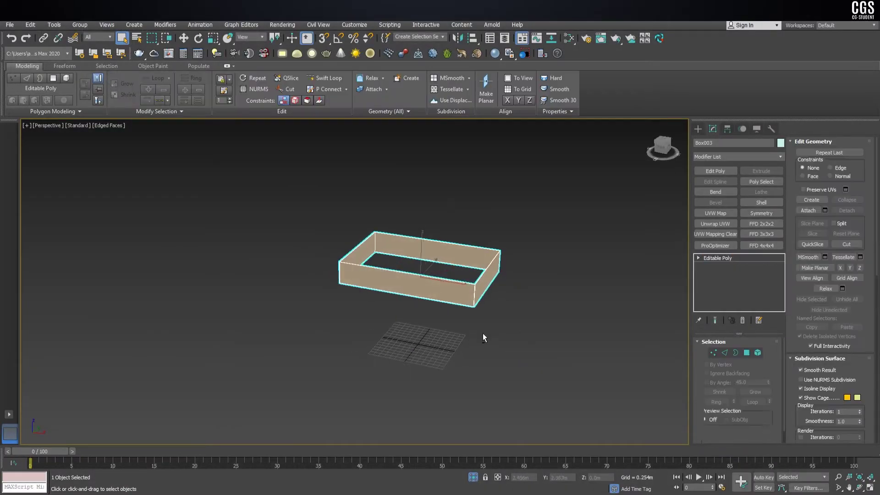
{"action": "left_click", "coordinate": [699, 129]}
{"action": "left_click", "coordinate": [712, 128]}
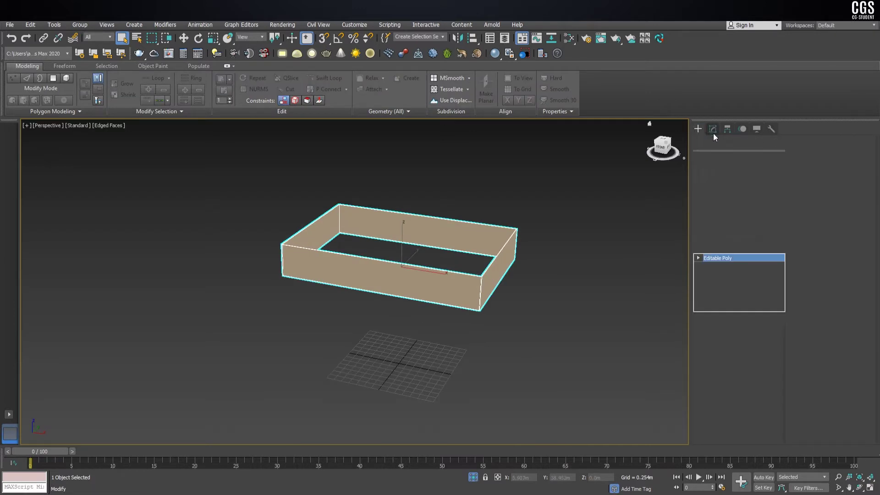
- Rename the tray object to Top_header
{"action": "type", "text": "T"}
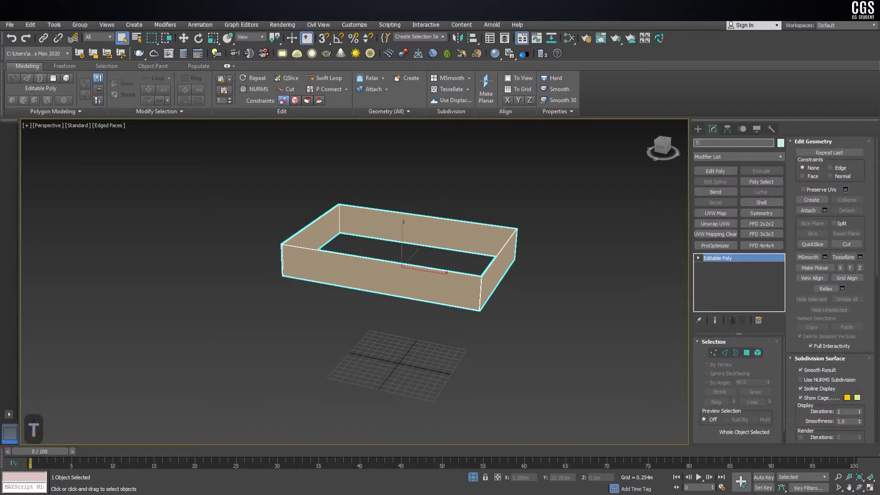
{"action": "type", "text": "op"}
{"action": "key", "text": "BackSpace"}
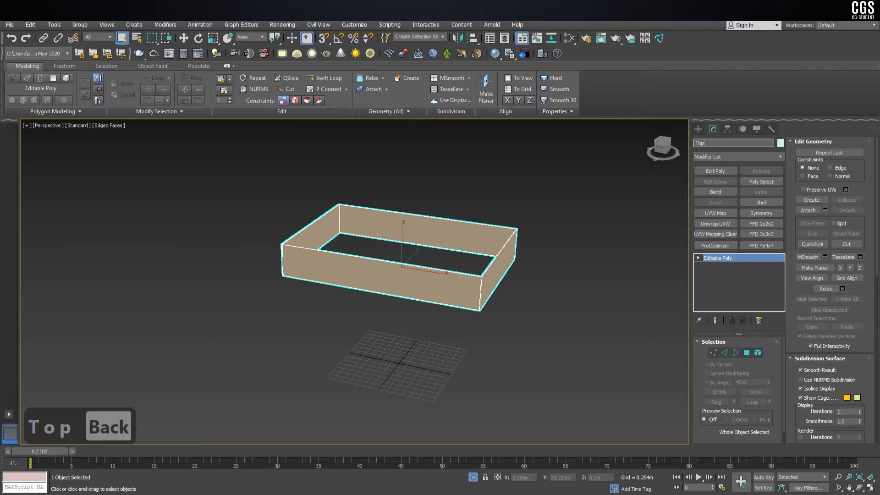
{"action": "type", "text": "header"}
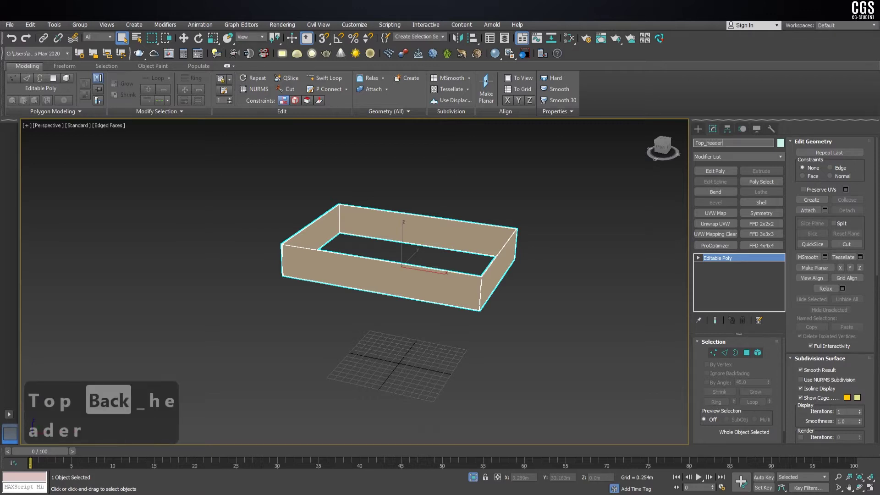
{"action": "key", "text": "Return"}
{"action": "middle_click_drag", "start_coordinate": [473, 235], "coordinate": [460, 261], "text": "alt"}
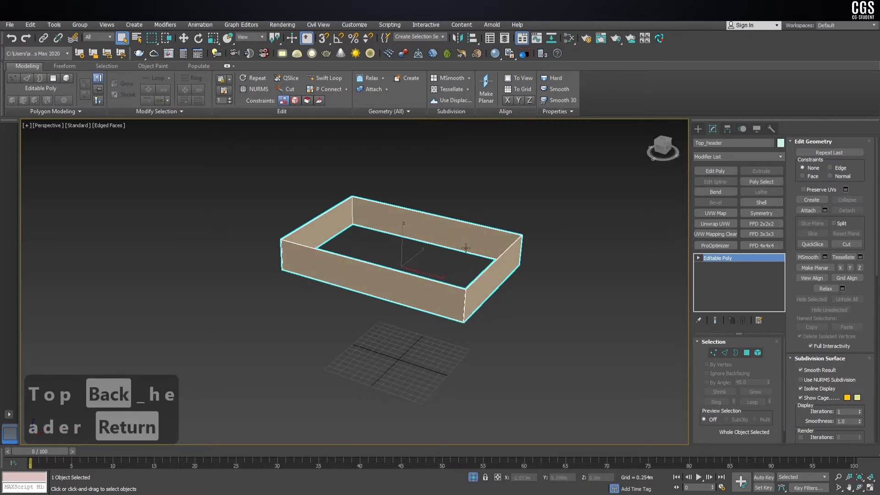
{"action": "right_click", "coordinate": [461, 261]}
- Finish the tray conversion, then select the main building box and isolate it
{"action": "left_click", "coordinate": [580, 365]}
{"action": "key", "text": "alt+q"}
{"action": "mouse_move", "coordinate": [472, 262]}
{"action": "middle_mouse_down"}
{"action": "mouse_move", "coordinate": [468, 350]}
{"action": "mouse_move", "coordinate": [336, 230]}
{"action": "middle_mouse_up"}
{"action": "left_click", "coordinate": [326, 254]}
{"action": "key", "text": "alt+q"}
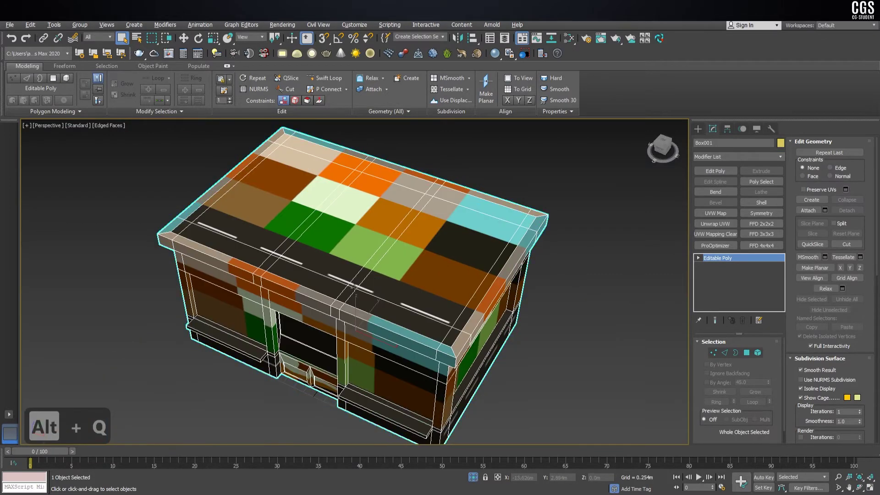
{"action": "mouse_move", "coordinate": [355, 280]}
{"action": "middle_mouse_down", "text": "alt"}
{"action": "mouse_move", "coordinate": [414, 308]}
{"action": "mouse_move", "coordinate": [459, 303]}
{"action": "middle_mouse_up", "text": "alt"}
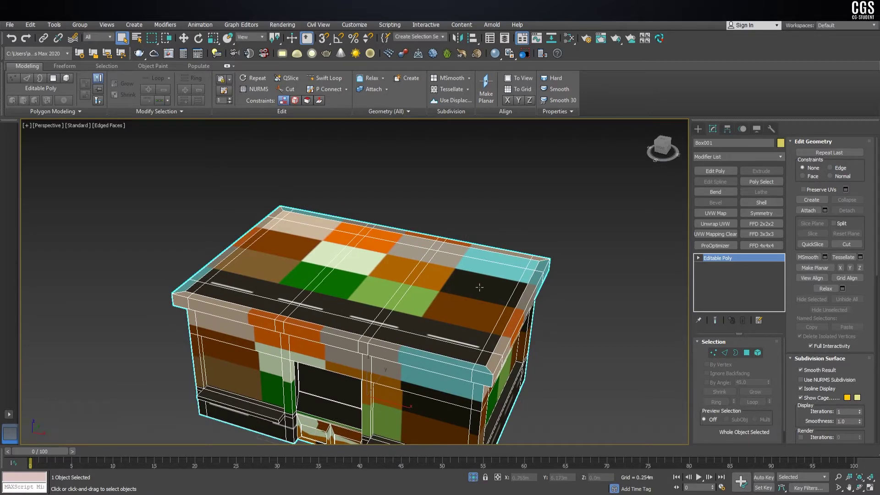
{"action": "middle_click_drag", "start_coordinate": [458, 282], "coordinate": [454, 309], "text": "alt"}
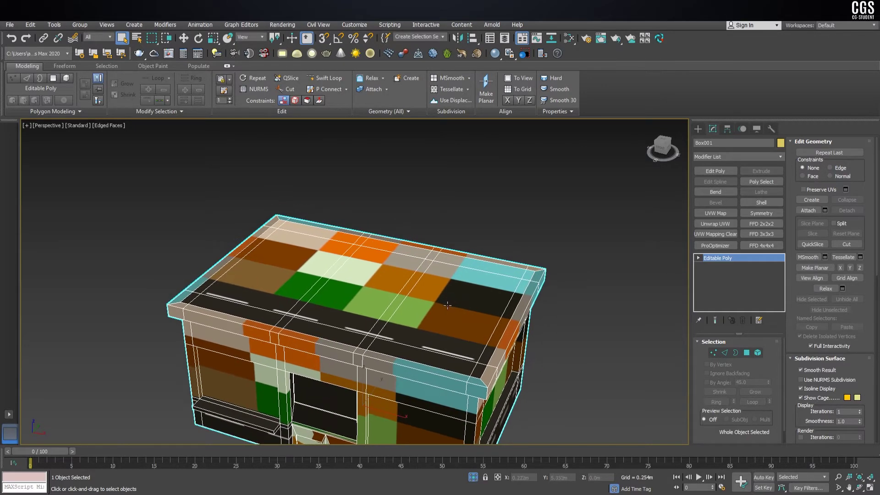
- In Polygon mode, select the roof's right-edge strip and corner polygons
{"action": "left_click", "coordinate": [746, 355]}
{"action": "left_click", "coordinate": [537, 304]}
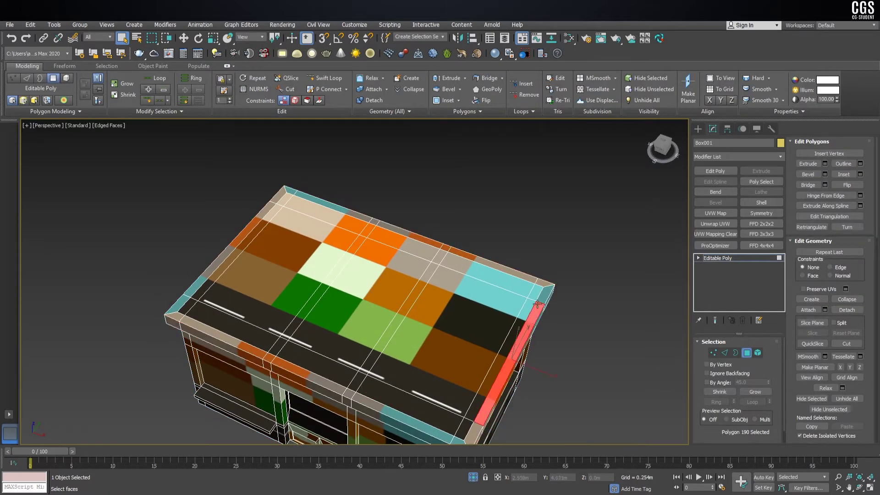
{"action": "scroll", "coordinate": [543, 293], "scroll_direction": "down", "scroll_amount": 5}
{"action": "middle_click_drag", "start_coordinate": [543, 294], "coordinate": [613, 368], "text": "alt"}
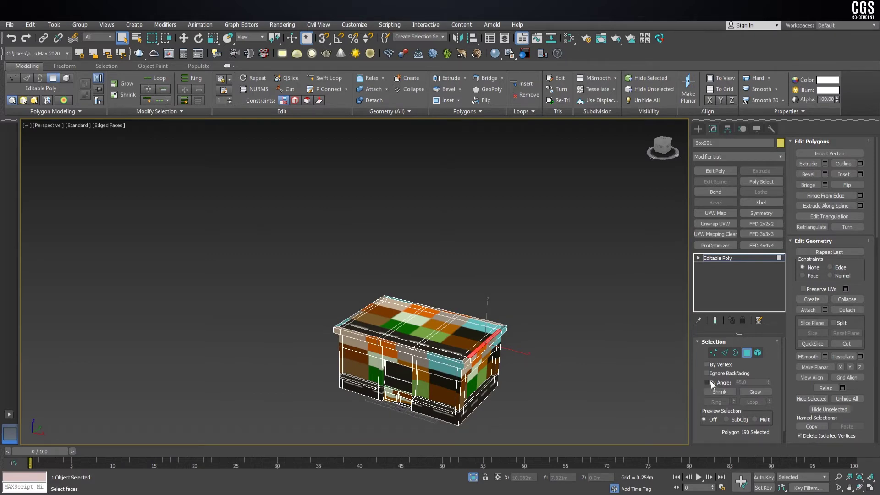
{"action": "scroll", "coordinate": [462, 363], "scroll_direction": "up", "scroll_amount": 10}
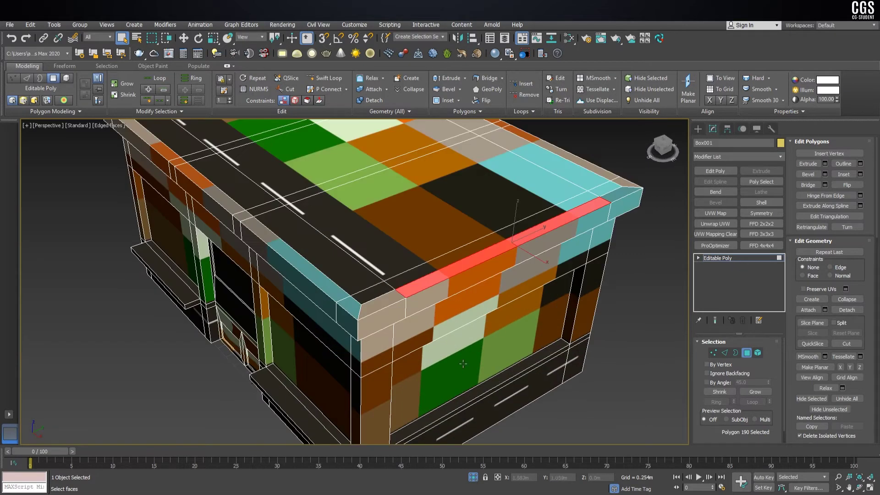
{"action": "left_click", "coordinate": [374, 306], "text": "ctrl"}
{"action": "left_click", "coordinate": [360, 301], "text": "ctrl"}
{"action": "scroll", "coordinate": [359, 301], "scroll_direction": "down", "scroll_amount": 5}
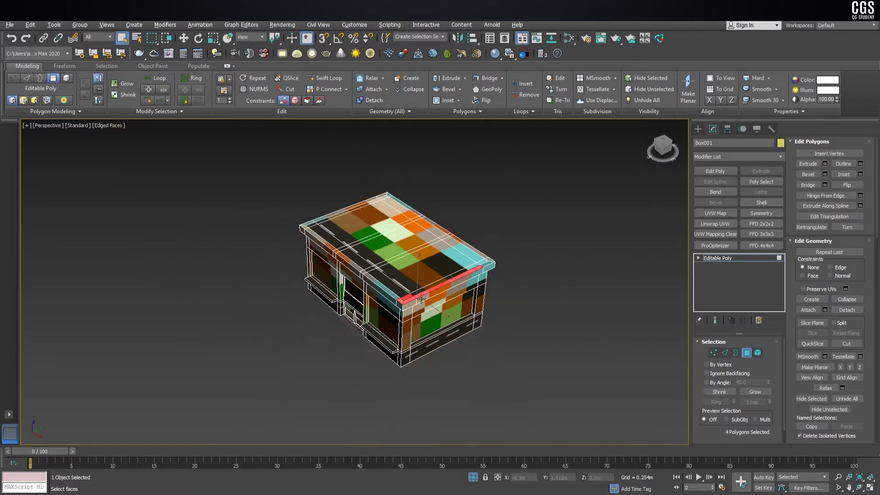
{"action": "middle_click_drag", "start_coordinate": [360, 301], "coordinate": [462, 256], "text": "alt"}
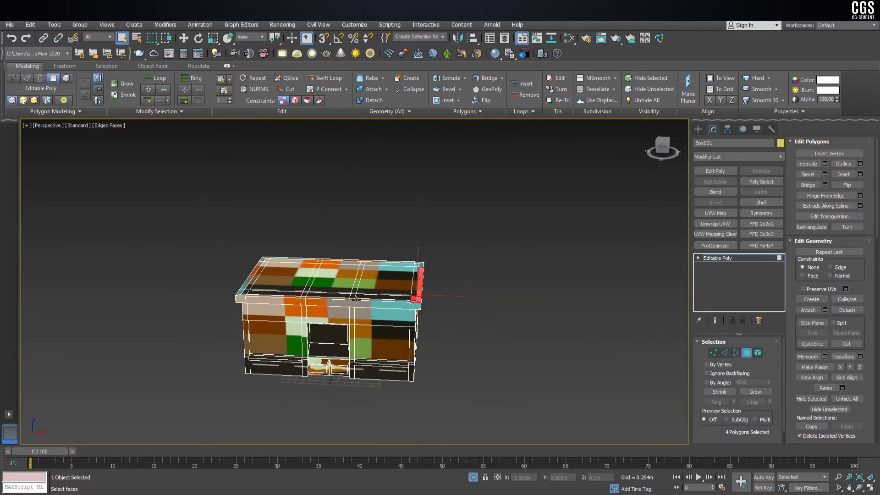
- Grow the selection to all 41 roof polygons and add Unwrap UVW to them
{"action": "left_click", "coordinate": [406, 274], "text": "ctrl"}
{"action": "middle_click_drag", "start_coordinate": [406, 274], "coordinate": [444, 293], "text": "alt"}
{"action": "scroll", "coordinate": [412, 289], "scroll_direction": "up", "scroll_amount": 5}
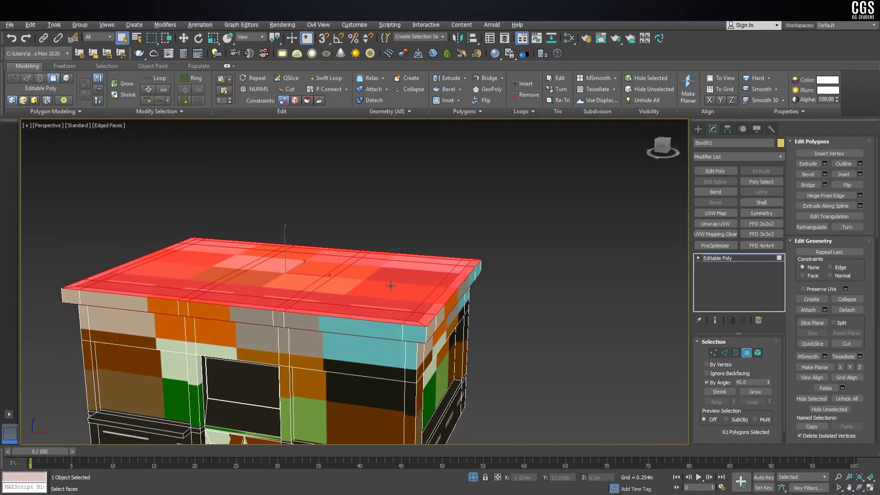
{"action": "middle_click_drag", "start_coordinate": [557, 352], "coordinate": [484, 260], "text": "alt"}
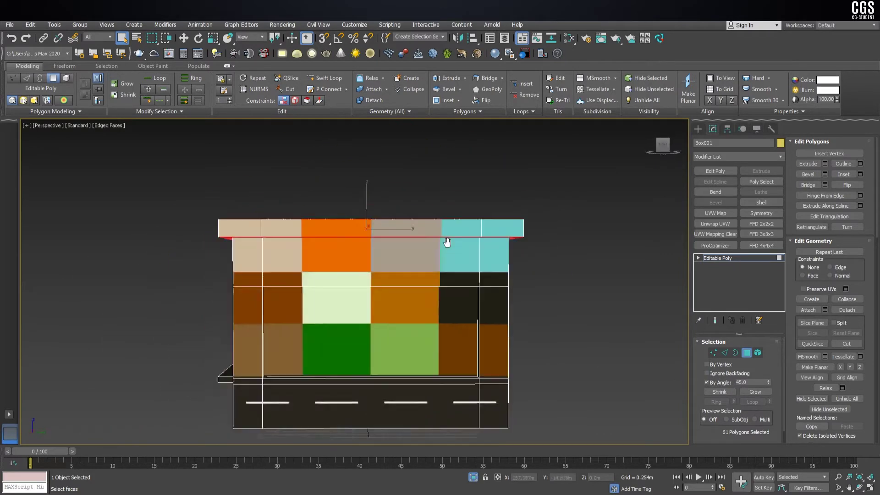
{"action": "scroll", "coordinate": [484, 260], "scroll_direction": "up", "scroll_amount": 3}
{"action": "left_click", "coordinate": [484, 260]}
{"action": "mouse_move", "coordinate": [430, 338]}
{"action": "middle_mouse_down", "text": "alt"}
{"action": "mouse_move", "coordinate": [505, 262]}
{"action": "mouse_move", "coordinate": [444, 284]}
{"action": "middle_mouse_up", "text": "alt"}
{"action": "scroll", "coordinate": [469, 290], "scroll_direction": "up", "scroll_amount": 3}
{"action": "left_click", "coordinate": [469, 289]}
{"action": "scroll", "coordinate": [464, 266], "scroll_direction": "down", "scroll_amount": 4}
{"action": "scroll", "coordinate": [439, 283], "scroll_direction": "up", "scroll_amount": 3}
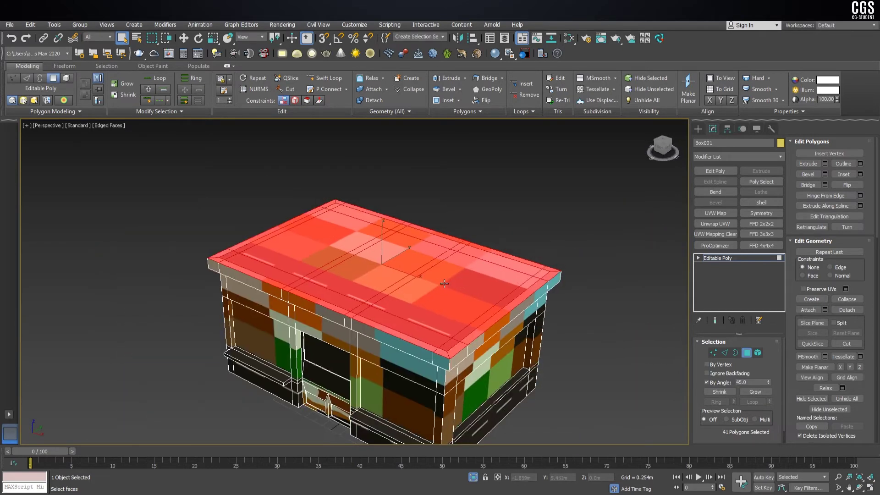
{"action": "left_click", "coordinate": [727, 224]}
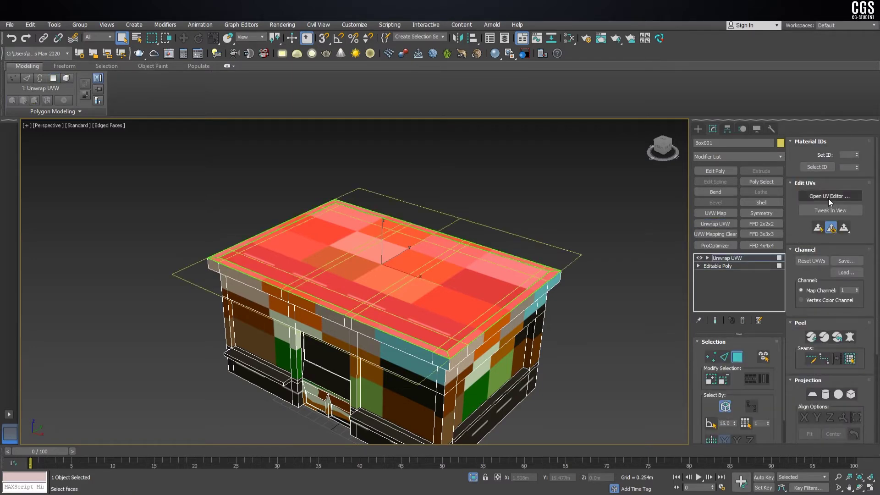
- Show the atlas in the UV editor, unfold the roof UVs, and shrink them onto the black swatch
{"action": "left_click", "coordinate": [828, 200]}
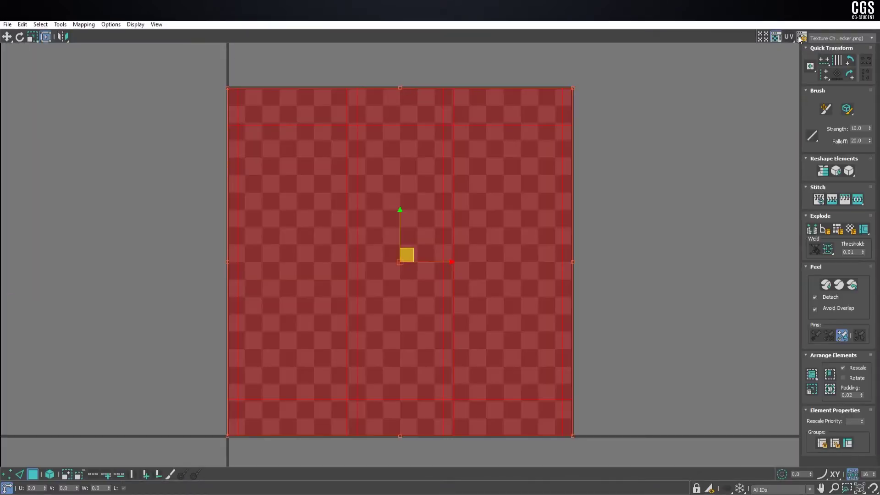
{"action": "left_click", "coordinate": [817, 39]}
{"action": "left_click", "coordinate": [839, 59]}
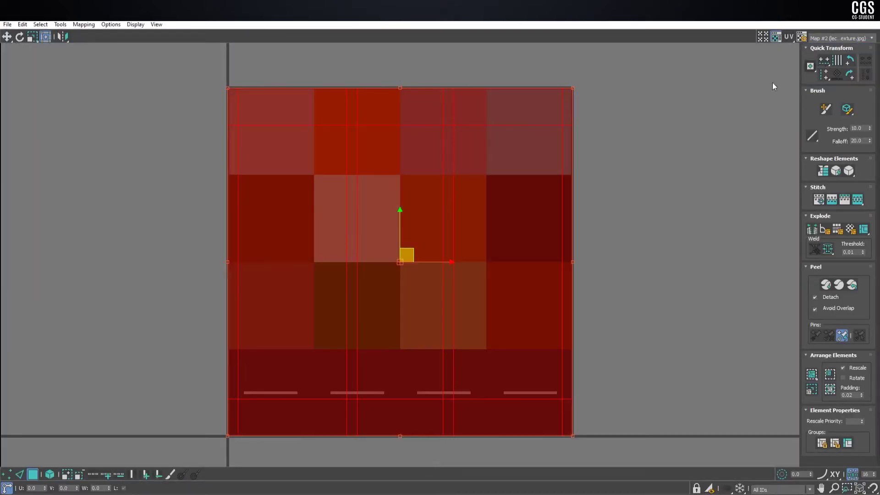
{"action": "left_click", "coordinate": [83, 25]}
{"action": "left_click", "coordinate": [97, 60]}
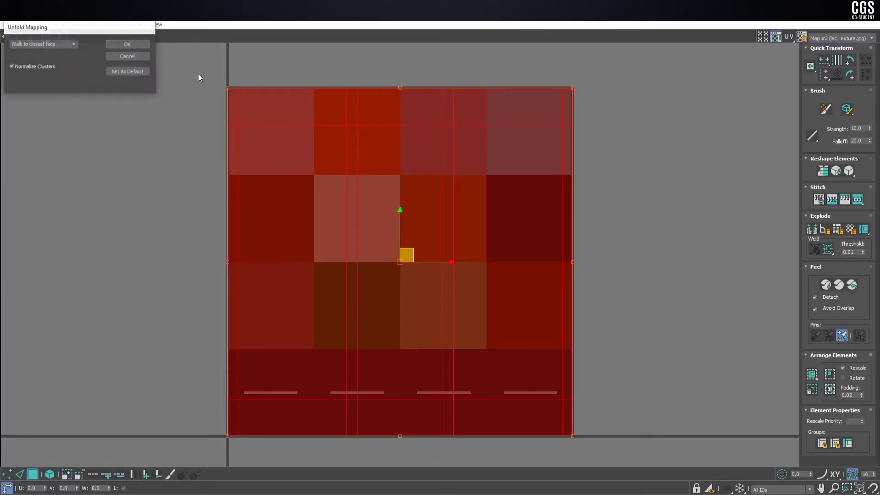
{"action": "left_click", "coordinate": [145, 45]}
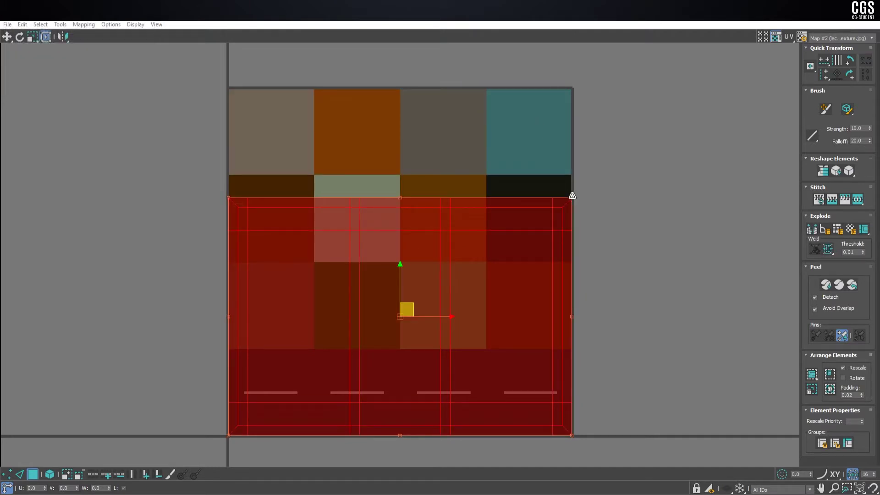
{"action": "mouse_move", "coordinate": [572, 195]}
{"action": "left_mouse_down"}
{"action": "mouse_move", "coordinate": [324, 359]}
{"action": "mouse_move", "coordinate": [595, 176]}
{"action": "mouse_move", "coordinate": [565, 204]}
{"action": "left_mouse_up"}
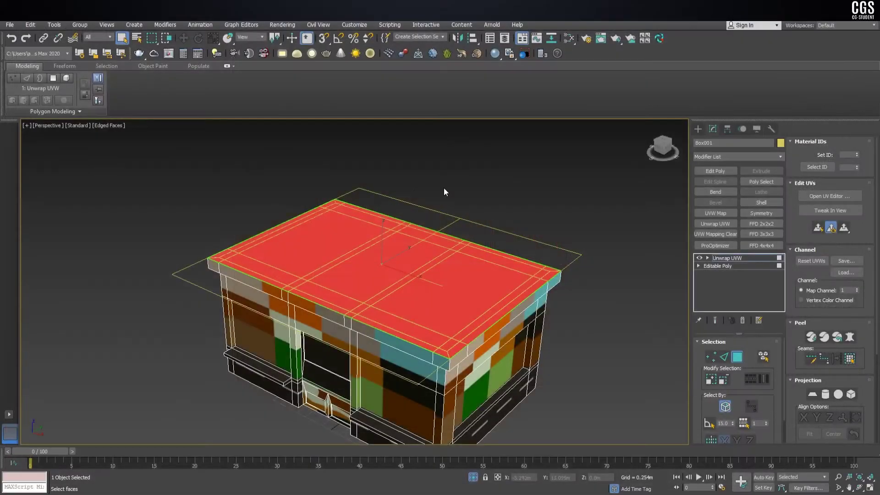
- Collapse the building box to Editable Poly and turn off Isolate Selection to show the full café
{"action": "right_click", "coordinate": [411, 187]}
{"action": "mouse_move", "coordinate": [440, 283]}
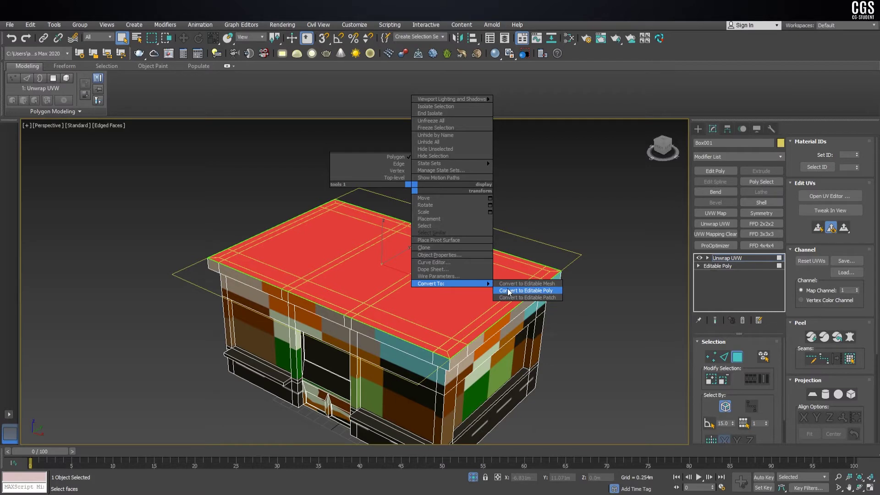
{"action": "left_click", "coordinate": [507, 290]}
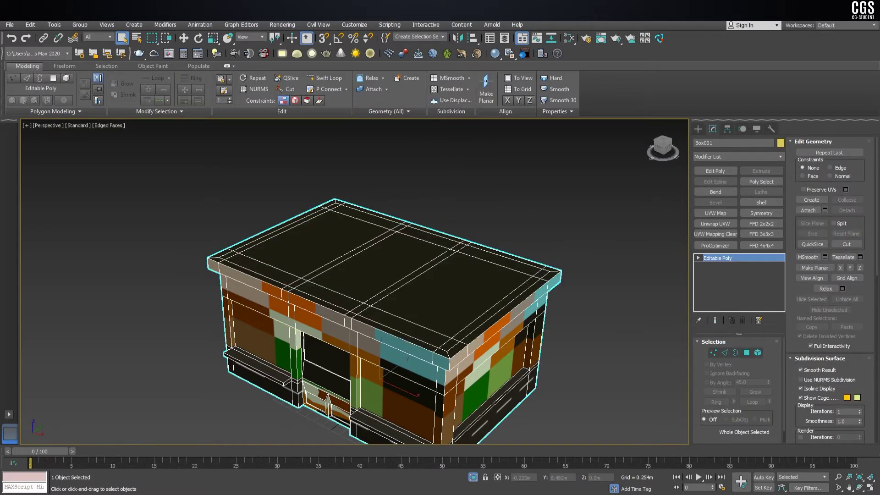
{"action": "scroll", "coordinate": [403, 294], "scroll_direction": "down", "scroll_amount": 3}
{"action": "middle_click_drag", "start_coordinate": [404, 293], "coordinate": [421, 230], "text": "alt"}
{"action": "scroll", "coordinate": [421, 230], "scroll_direction": "up", "scroll_amount": 3}
{"action": "scroll", "coordinate": [453, 282], "scroll_direction": "up", "scroll_amount": 2}
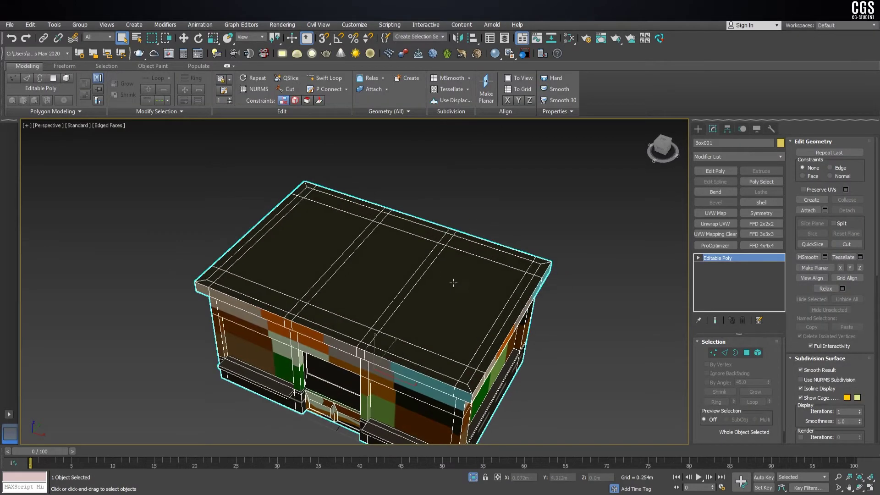
{"action": "left_click", "coordinate": [698, 129]}
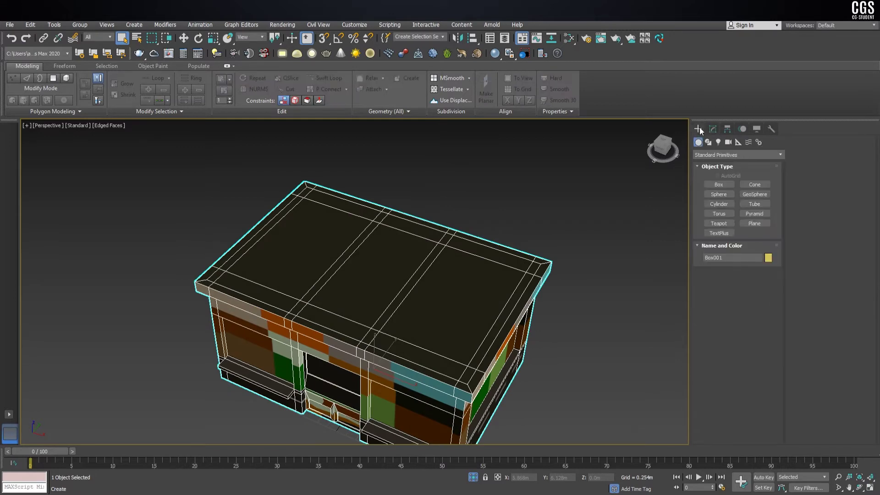
{"action": "left_click", "coordinate": [474, 478]}
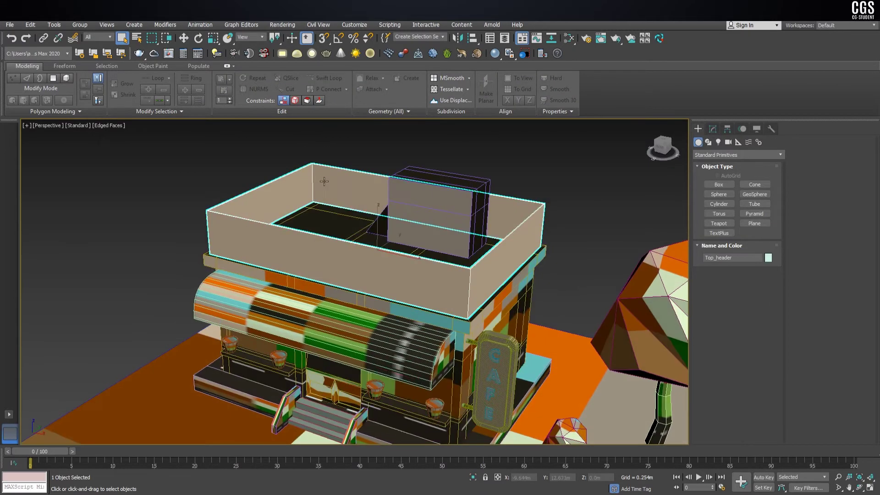
{"action": "left_click", "coordinate": [713, 129]}
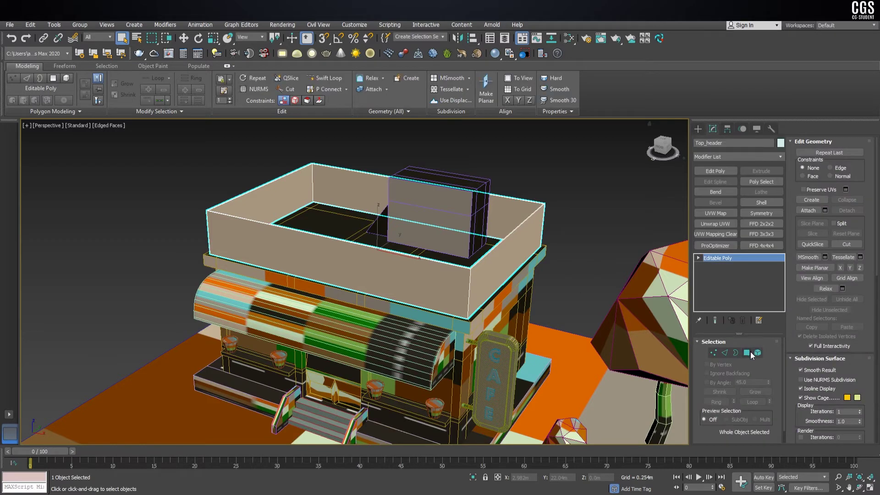
- Test-scale Top_header's four inner wall polygons, then undo the scaling
{"action": "left_click", "coordinate": [747, 353]}
{"action": "left_click_drag", "start_coordinate": [337, 173], "coordinate": [391, 219]}
{"action": "key", "text": "r"}
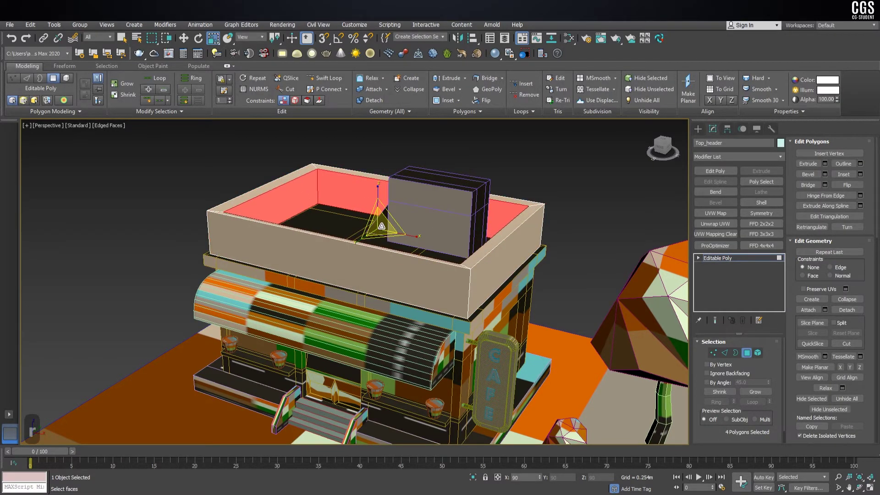
{"action": "middle_click_drag", "start_coordinate": [392, 219], "coordinate": [421, 209], "text": "alt"}
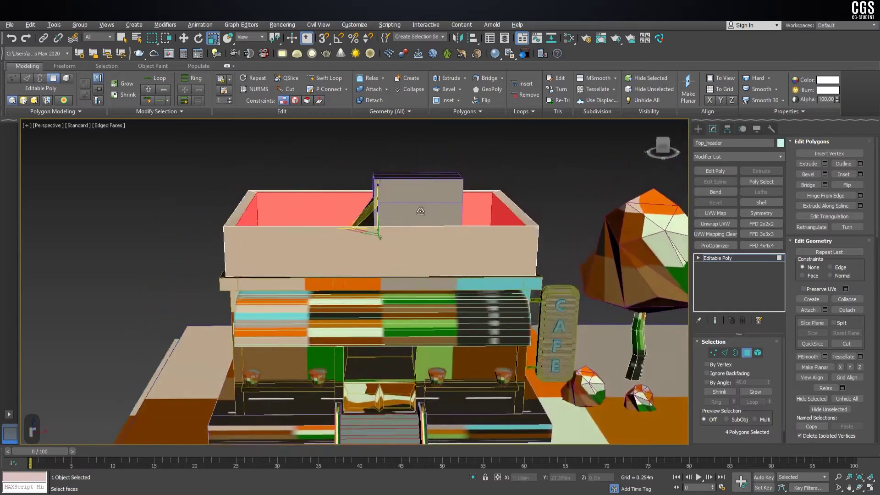
{"action": "key", "text": "ctrl+z"}
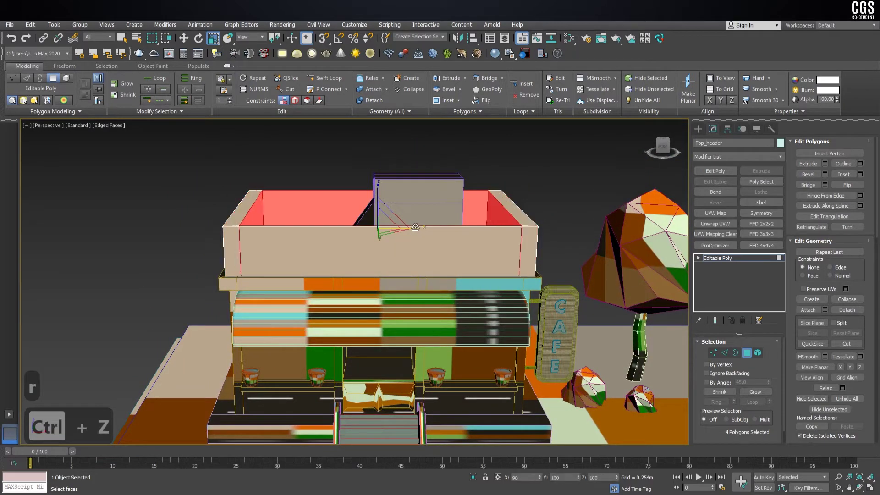
{"action": "middle_click_drag", "start_coordinate": [416, 230], "coordinate": [345, 246], "text": "alt"}
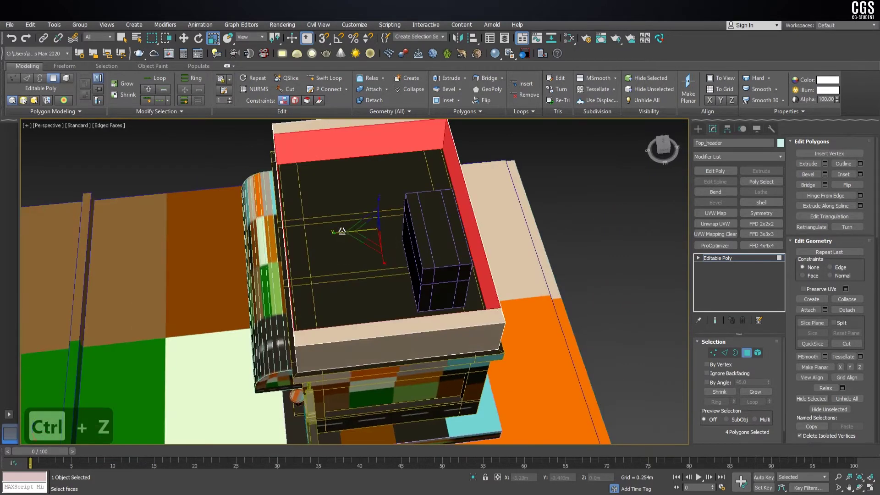
{"action": "key", "text": "r"}
- Leave polygon editing on Top_header and reselect the building box Box001
{"action": "left_click", "coordinate": [696, 129]}
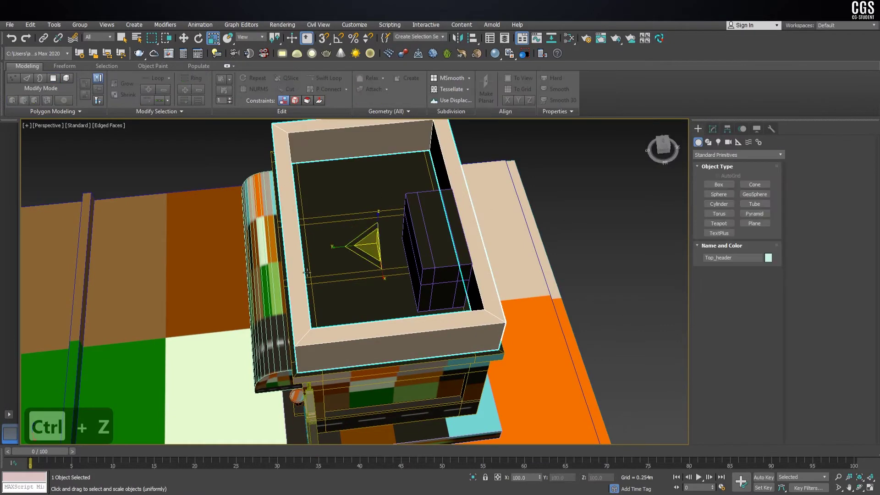
{"action": "scroll", "coordinate": [306, 272], "scroll_direction": "down", "scroll_amount": 5}
{"action": "mouse_move", "coordinate": [306, 273]}
{"action": "middle_mouse_down", "text": "alt"}
{"action": "mouse_move", "coordinate": [366, 269]}
{"action": "mouse_move", "coordinate": [367, 284]}
{"action": "mouse_move", "coordinate": [415, 283]}
{"action": "middle_mouse_up", "text": "alt"}
{"action": "scroll", "coordinate": [365, 269], "scroll_direction": "up", "scroll_amount": 3}
{"action": "left_click", "coordinate": [713, 129]}
{"action": "left_click", "coordinate": [472, 234]}
{"action": "left_click", "coordinate": [416, 283]}
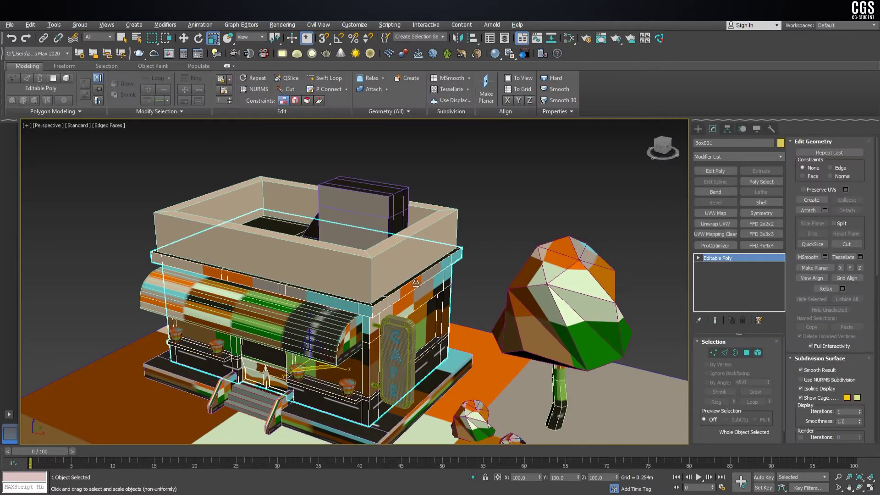
- Isolate the building and select the front and right-end cornice polygons using By Angle
{"action": "key", "text": "alt+q"}
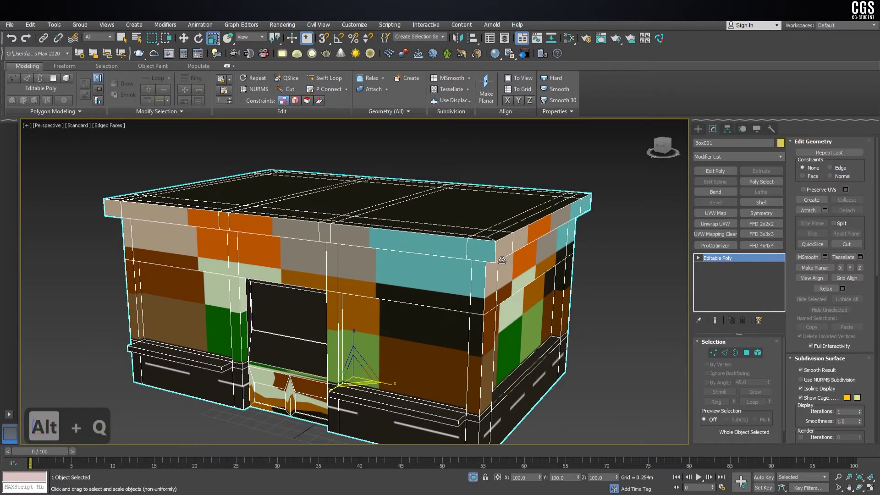
{"action": "left_click", "coordinate": [747, 351]}
{"action": "left_click", "coordinate": [537, 232]}
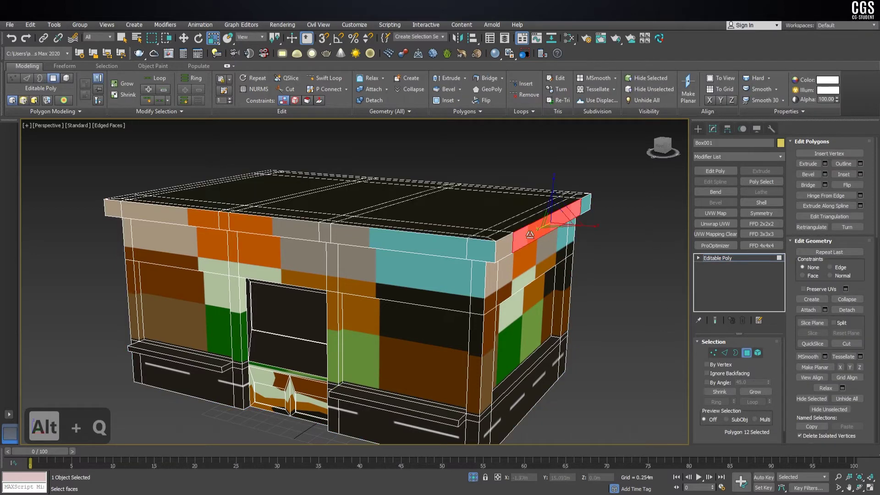
{"action": "left_click", "coordinate": [726, 382]}
{"action": "left_click", "coordinate": [507, 249]}
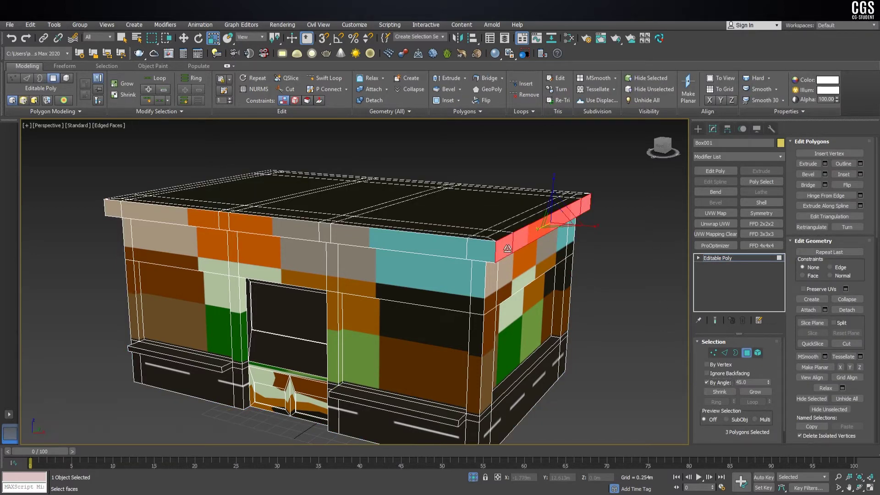
{"action": "left_click", "coordinate": [482, 247]}
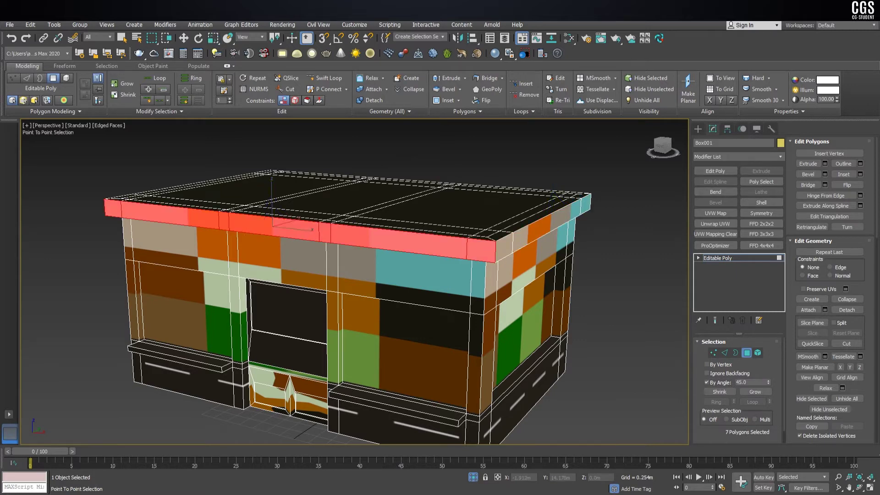
{"action": "left_click", "coordinate": [509, 243], "text": "ctrl"}
{"action": "mouse_move", "coordinate": [510, 242]}
{"action": "middle_mouse_down", "text": "alt"}
{"action": "mouse_move", "coordinate": [526, 257]}
{"action": "mouse_move", "coordinate": [458, 275]}
{"action": "middle_mouse_up", "text": "alt"}
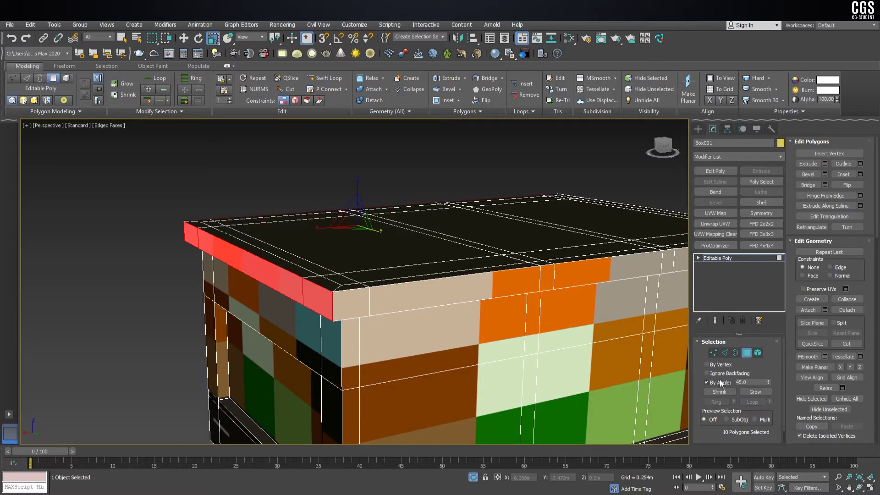
{"action": "left_click", "coordinate": [707, 382]}
{"action": "left_click", "coordinate": [479, 290], "text": "ctrl"}
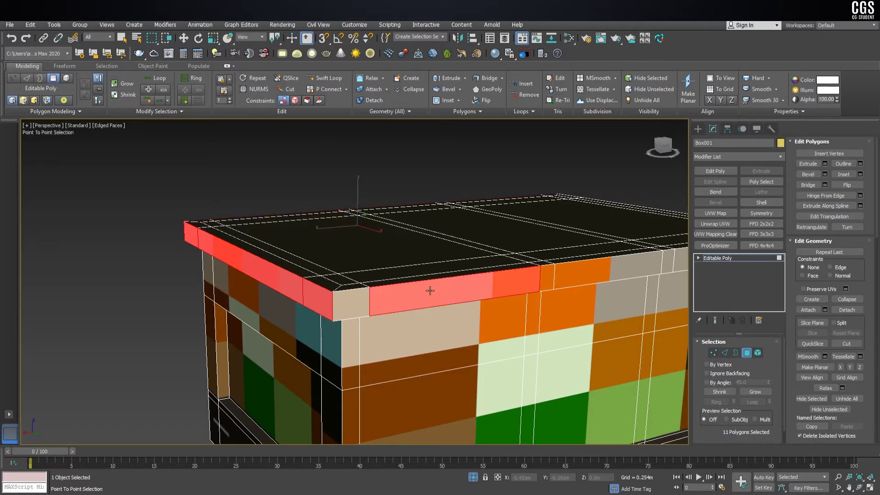
{"action": "left_click", "coordinate": [355, 300], "text": "ctrl"}
- Select the front cornice loop and add the corner and long cornice strips
{"action": "scroll", "coordinate": [457, 297], "scroll_direction": "down", "scroll_amount": 5}
{"action": "middle_click_drag", "start_coordinate": [458, 297], "coordinate": [490, 295], "text": "alt"}
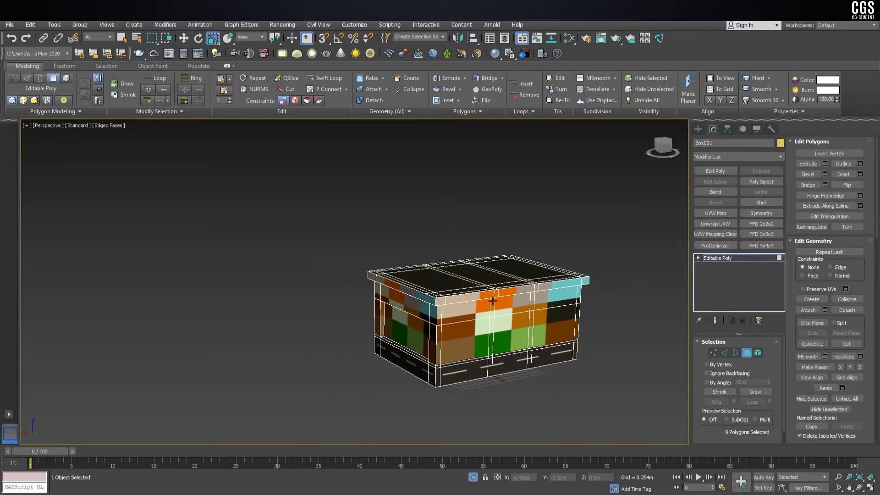
{"action": "key", "text": "w"}
{"action": "left_click", "coordinate": [489, 295]}
{"action": "scroll", "coordinate": [489, 295], "scroll_direction": "up", "scroll_amount": 3}
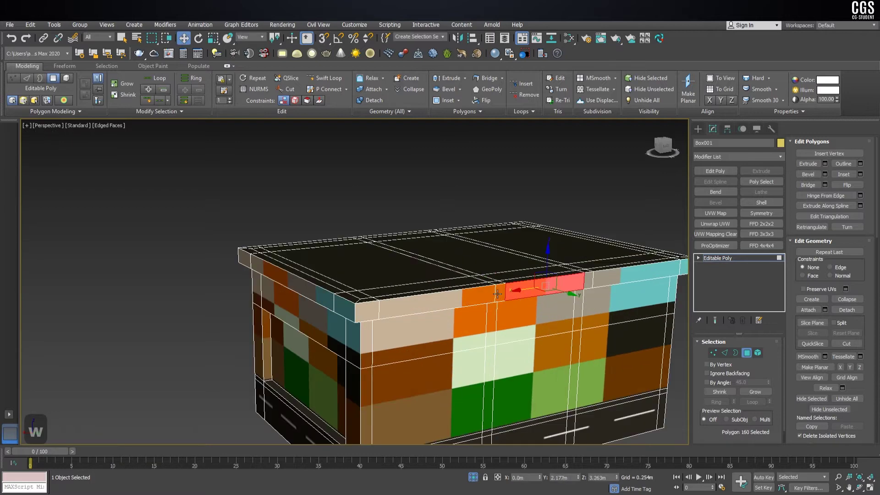
{"action": "left_click", "coordinate": [459, 310], "text": "shift"}
{"action": "scroll", "coordinate": [459, 310], "scroll_direction": "down", "scroll_amount": 4}
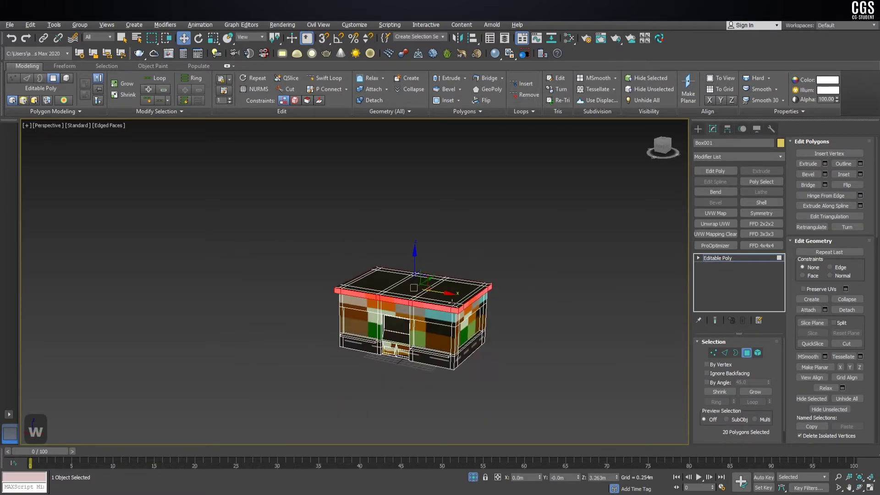
{"action": "scroll", "coordinate": [459, 310], "scroll_direction": "up", "scroll_amount": 4}
{"action": "middle_click_drag", "start_coordinate": [459, 309], "coordinate": [500, 260], "text": "alt"}
{"action": "scroll", "coordinate": [500, 260], "scroll_direction": "up", "scroll_amount": 3}
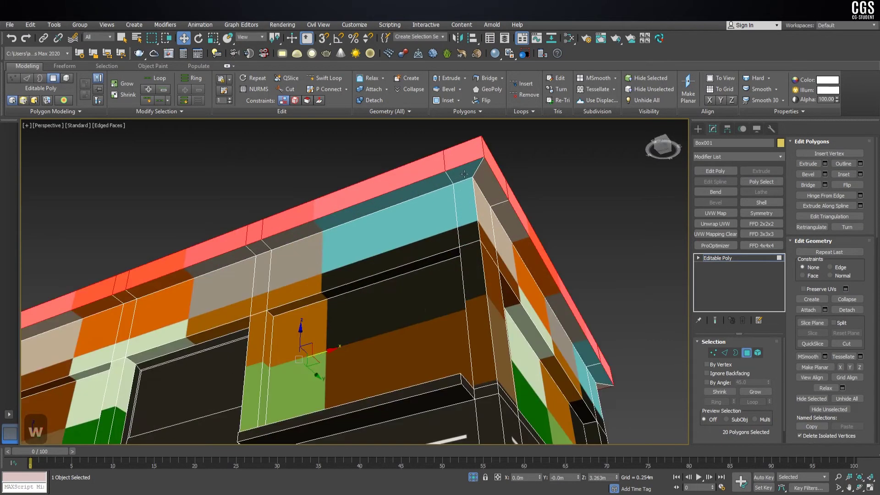
{"action": "left_click", "coordinate": [464, 174], "text": "ctrl"}
{"action": "left_click", "coordinate": [498, 189], "text": "ctrl"}
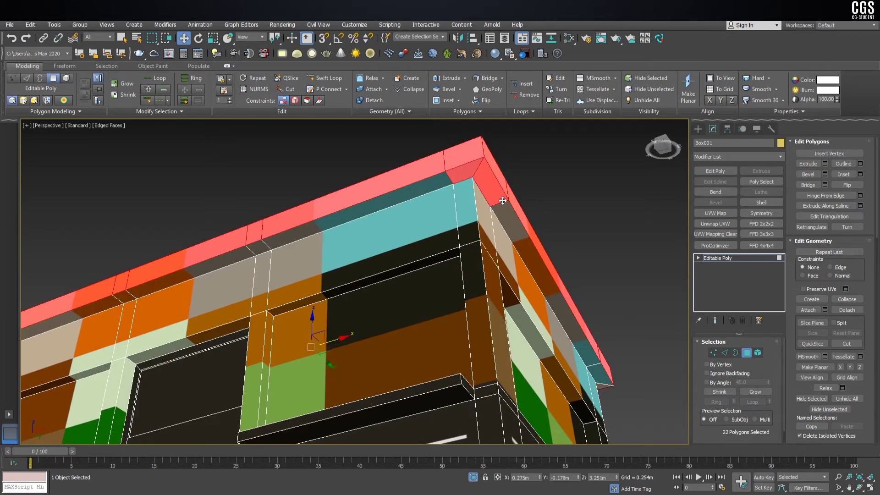
{"action": "left_click", "coordinate": [537, 267], "text": "ctrl"}
{"action": "left_click", "coordinate": [596, 379], "text": "ctrl"}
- Add further corner and side cornice polygons around the building to the selection
{"action": "middle_click_drag", "start_coordinate": [595, 379], "coordinate": [433, 329], "text": "alt"}
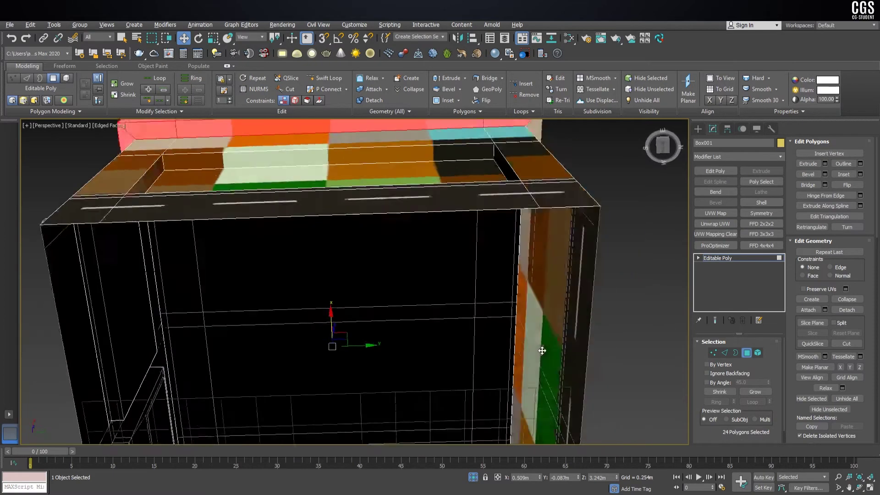
{"action": "left_click", "coordinate": [206, 188], "text": "ctrl"}
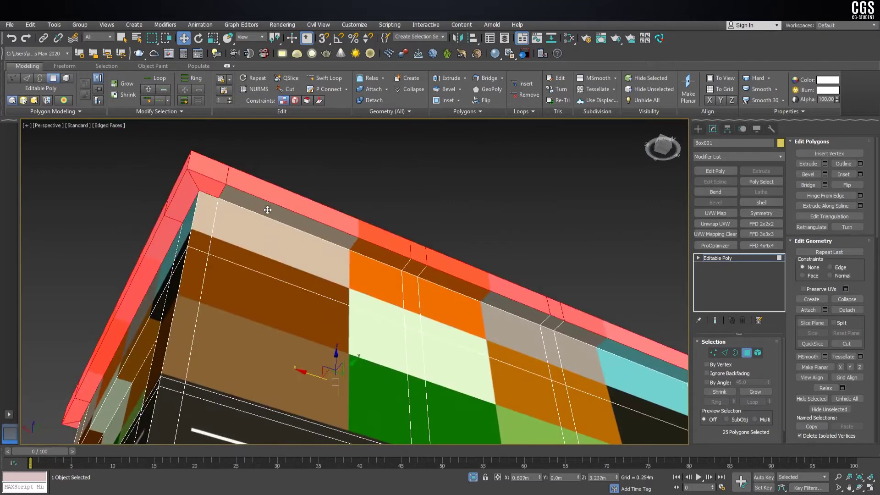
{"action": "scroll", "coordinate": [406, 229], "scroll_direction": "down", "scroll_amount": 5}
{"action": "scroll", "coordinate": [393, 234], "scroll_direction": "up", "scroll_amount": 2}
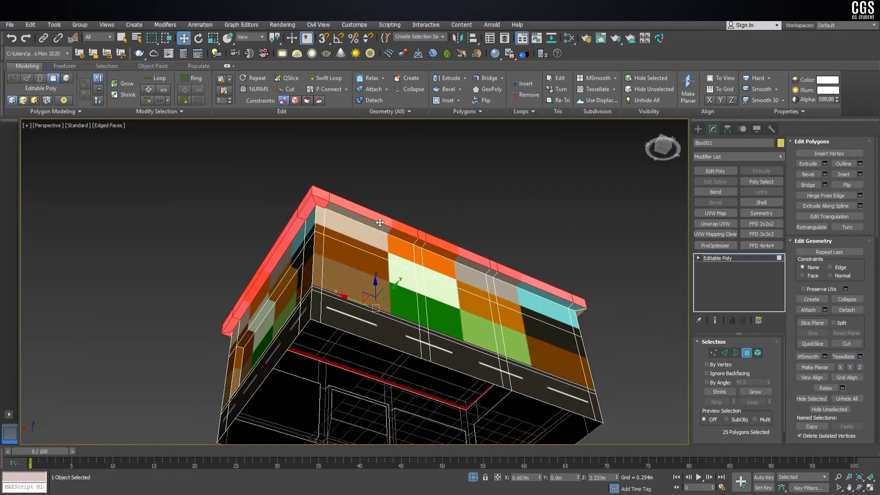
{"action": "left_click", "coordinate": [377, 226], "text": "ctrl"}
{"action": "left_click", "coordinate": [419, 243], "text": "ctrl"}
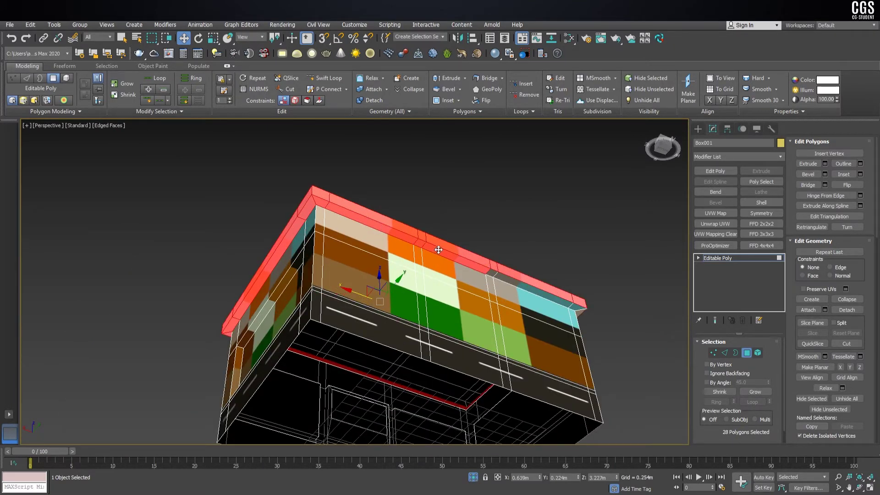
{"action": "middle_click_drag", "start_coordinate": [509, 276], "coordinate": [478, 268]}
{"action": "scroll", "coordinate": [477, 268], "scroll_direction": "up", "scroll_amount": 3}
{"action": "left_click", "coordinate": [463, 260], "text": "ctrl"}
{"action": "left_click", "coordinate": [551, 296], "text": "ctrl"}
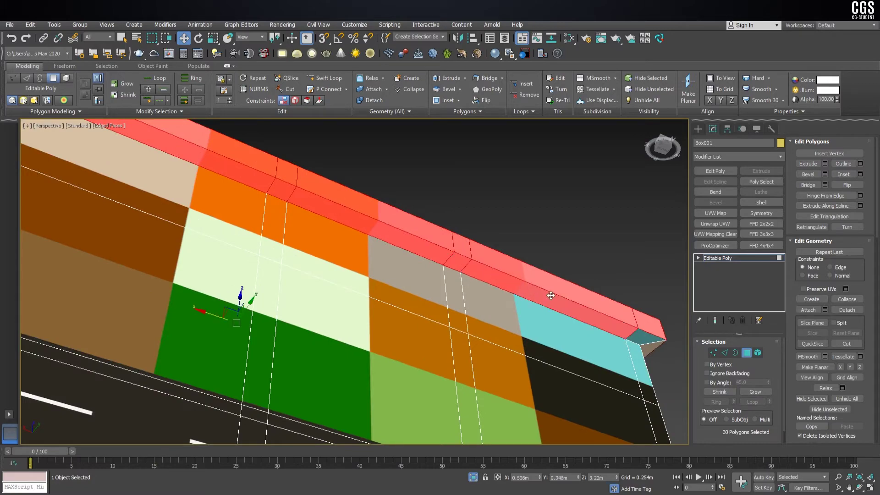
{"action": "left_click", "coordinate": [647, 335], "text": "ctrl"}
{"action": "scroll", "coordinate": [647, 335], "scroll_direction": "down", "scroll_amount": 3}
{"action": "mouse_move", "coordinate": [648, 335]}
{"action": "middle_mouse_down", "text": "alt"}
{"action": "mouse_move", "coordinate": [534, 330]}
{"action": "mouse_move", "coordinate": [478, 421]}
{"action": "middle_mouse_up", "text": "alt"}
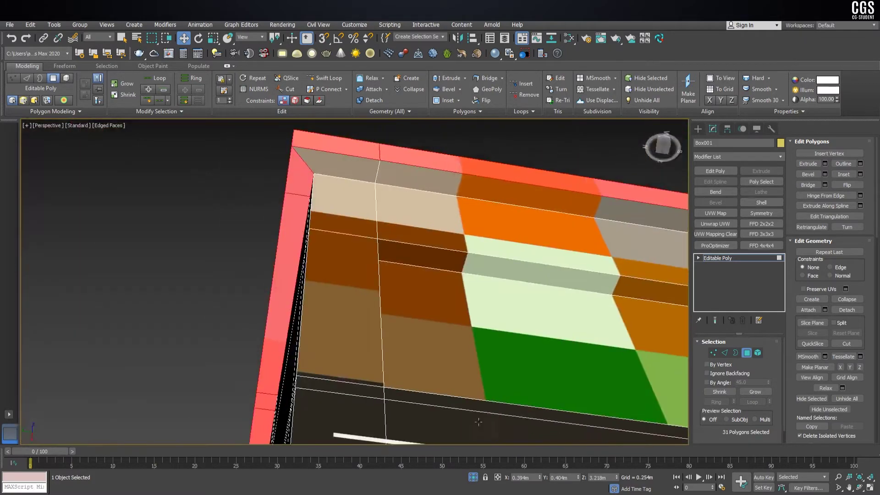
- Add the top and back-edge cornice polygons along the roof
{"action": "left_click", "coordinate": [333, 166], "text": "ctrl"}
{"action": "left_click", "coordinate": [373, 174], "text": "ctrl"}
{"action": "scroll", "coordinate": [395, 183], "scroll_direction": "down", "scroll_amount": 3}
{"action": "mouse_move", "coordinate": [395, 183]}
{"action": "middle_mouse_down", "text": "alt"}
{"action": "mouse_move", "coordinate": [489, 238]}
{"action": "mouse_move", "coordinate": [442, 236]}
{"action": "mouse_move", "coordinate": [399, 198]}
{"action": "mouse_move", "coordinate": [332, 289]}
{"action": "middle_mouse_up", "text": "alt"}
{"action": "scroll", "coordinate": [442, 236], "scroll_direction": "up", "scroll_amount": 2}
{"action": "left_click", "coordinate": [442, 236], "text": "ctrl"}
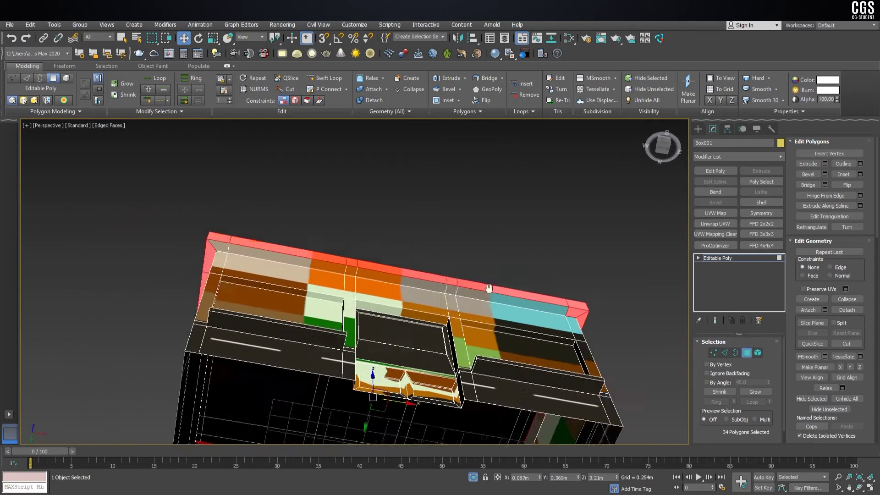
{"action": "left_click", "coordinate": [263, 265], "text": "ctrl"}
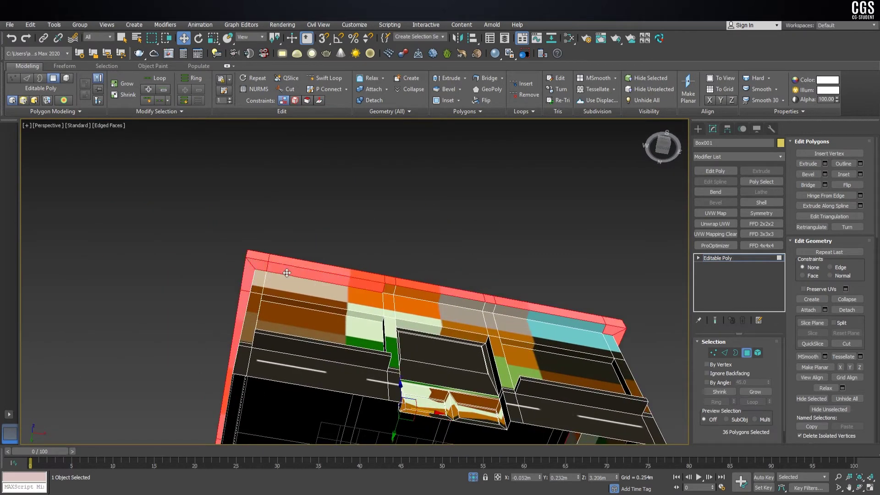
{"action": "left_click", "coordinate": [323, 278], "text": "ctrl"}
{"action": "scroll", "coordinate": [393, 284], "scroll_direction": "up", "scroll_amount": 3}
{"action": "scroll", "coordinate": [331, 292], "scroll_direction": "down", "scroll_amount": 5}
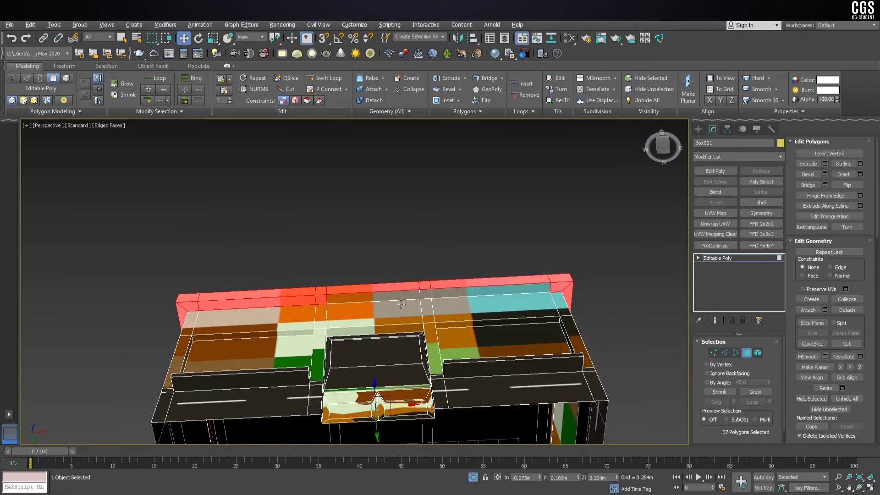
{"action": "scroll", "coordinate": [331, 293], "scroll_direction": "up", "scroll_amount": 2}
{"action": "left_click", "coordinate": [394, 294], "text": "ctrl"}
{"action": "left_click", "coordinate": [438, 287], "text": "ctrl"}
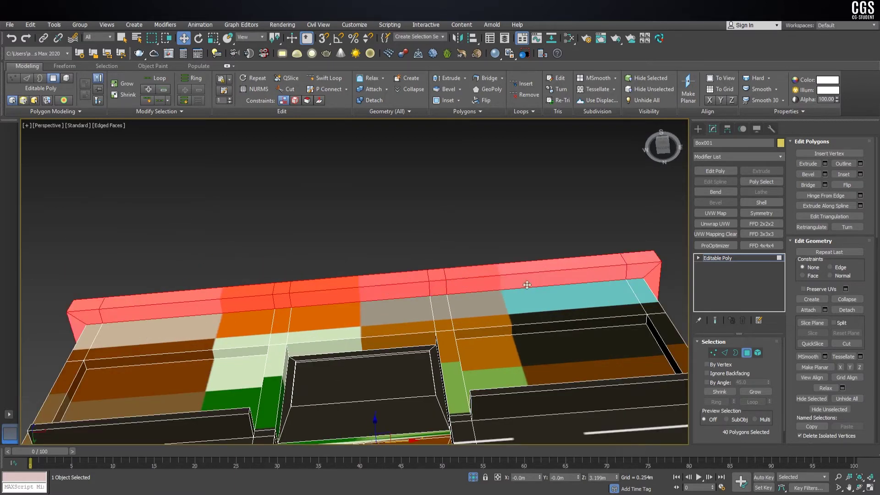
- From a top-down view, add the roof-rim corner polygons along the near and right edges
{"action": "scroll", "coordinate": [459, 282], "scroll_direction": "down", "scroll_amount": 3}
{"action": "mouse_move", "coordinate": [412, 320]}
{"action": "middle_mouse_down", "text": "alt"}
{"action": "mouse_move", "coordinate": [351, 347]}
{"action": "mouse_move", "coordinate": [387, 344]}
{"action": "mouse_move", "coordinate": [403, 256]}
{"action": "middle_mouse_up", "text": "alt"}
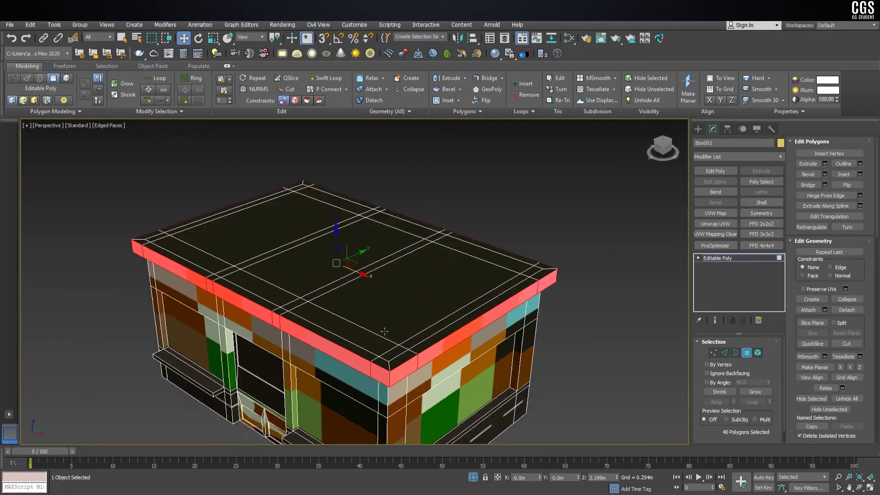
{"action": "scroll", "coordinate": [403, 314], "scroll_direction": "up", "scroll_amount": 2}
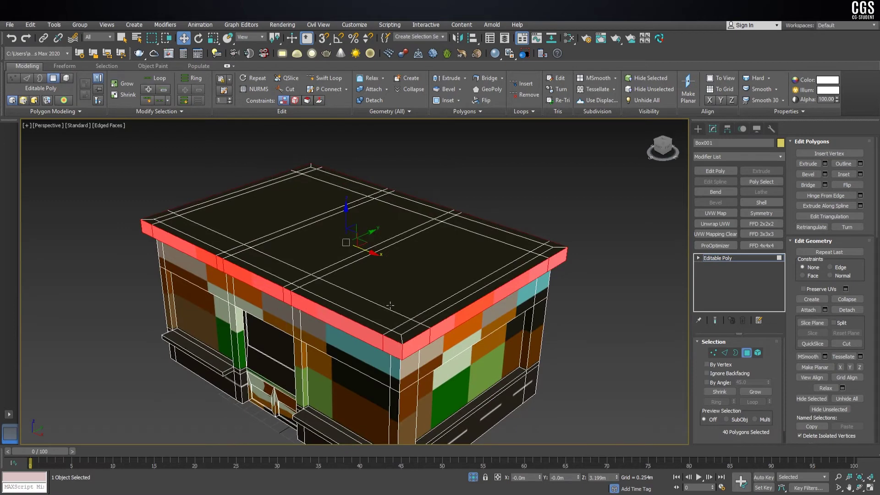
{"action": "middle_click_drag", "start_coordinate": [396, 307], "coordinate": [399, 349], "text": "alt"}
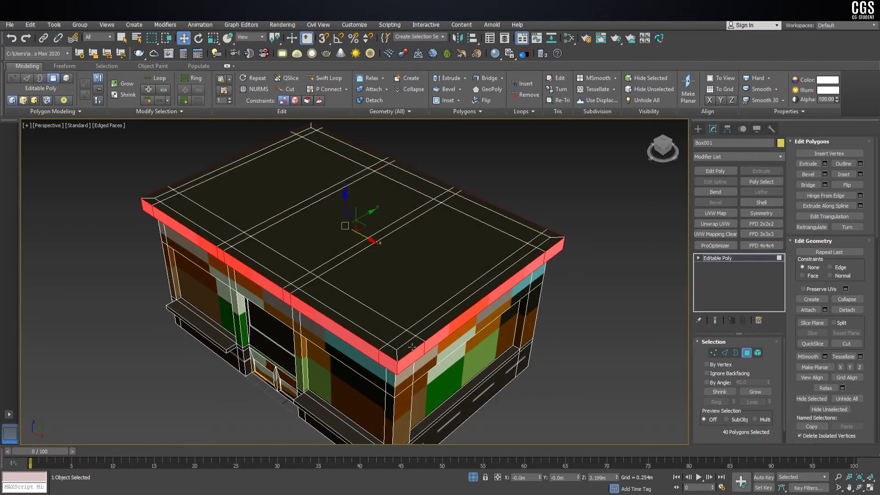
{"action": "left_click", "coordinate": [412, 346], "text": "ctrl"}
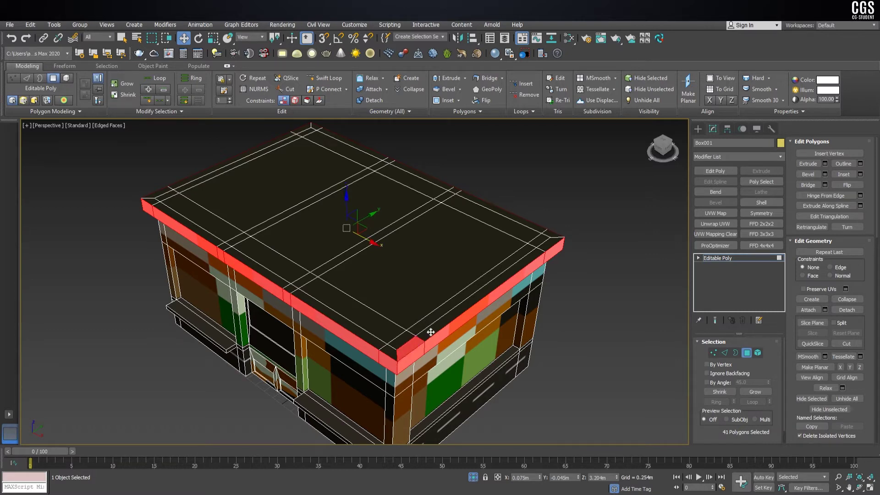
{"action": "left_click", "coordinate": [433, 333], "text": "ctrl"}
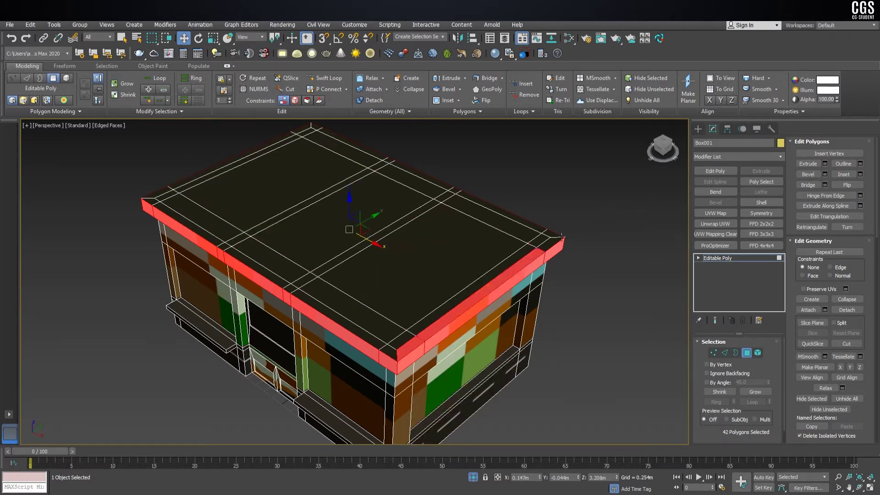
{"action": "left_click", "coordinate": [560, 240], "text": "ctrl"}
{"action": "left_click", "coordinate": [389, 351], "text": "ctrl"}
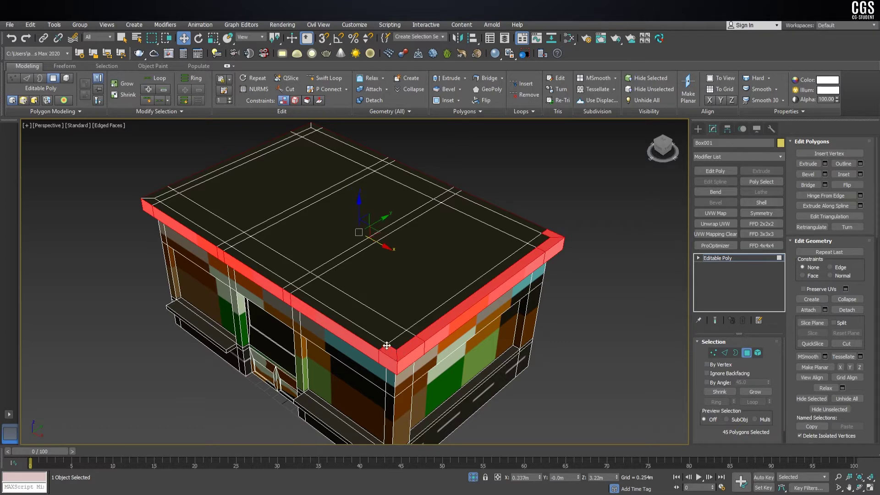
{"action": "left_click", "coordinate": [372, 336], "text": "ctrl"}
{"action": "middle_click_drag", "start_coordinate": [372, 337], "coordinate": [434, 305]}
{"action": "left_click", "coordinate": [433, 306], "text": "ctrl"}
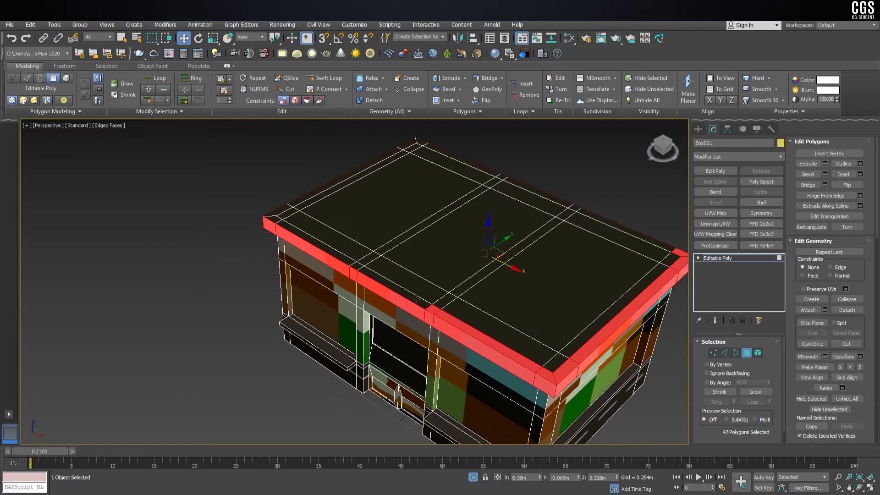
{"action": "left_click", "coordinate": [390, 284], "text": "ctrl"}
{"action": "left_click", "coordinate": [355, 265], "text": "ctrl"}
{"action": "left_click", "coordinate": [270, 217], "text": "ctrl"}
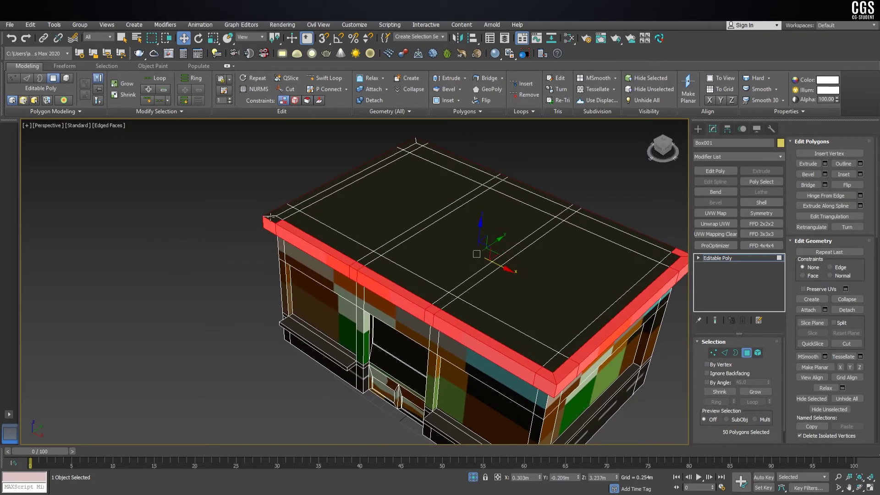
{"action": "left_click", "coordinate": [280, 212], "text": "ctrl"}
- Add the left and top roof-rim polygons, bringing the rim selection to 60
{"action": "middle_click_drag", "start_coordinate": [280, 211], "coordinate": [315, 311], "text": "alt"}
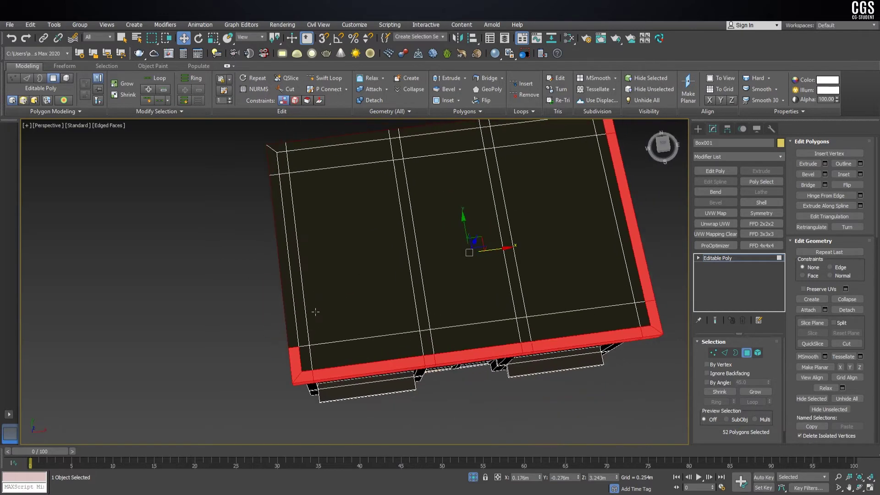
{"action": "left_click", "coordinate": [290, 306], "text": "ctrl"}
{"action": "left_click", "coordinate": [275, 159], "text": "ctrl"}
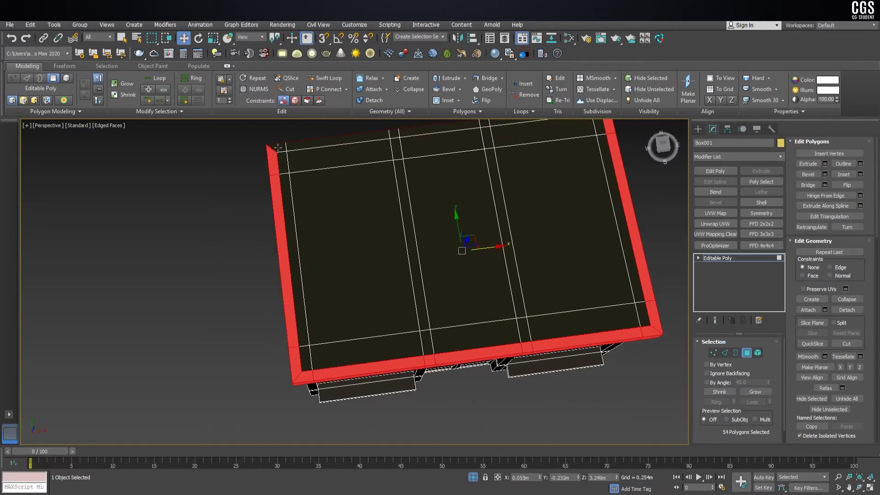
{"action": "left_click", "coordinate": [290, 145], "text": "ctrl"}
{"action": "middle_click_drag", "start_coordinate": [290, 144], "coordinate": [401, 196], "text": "alt"}
{"action": "left_click", "coordinate": [388, 197], "text": "ctrl"}
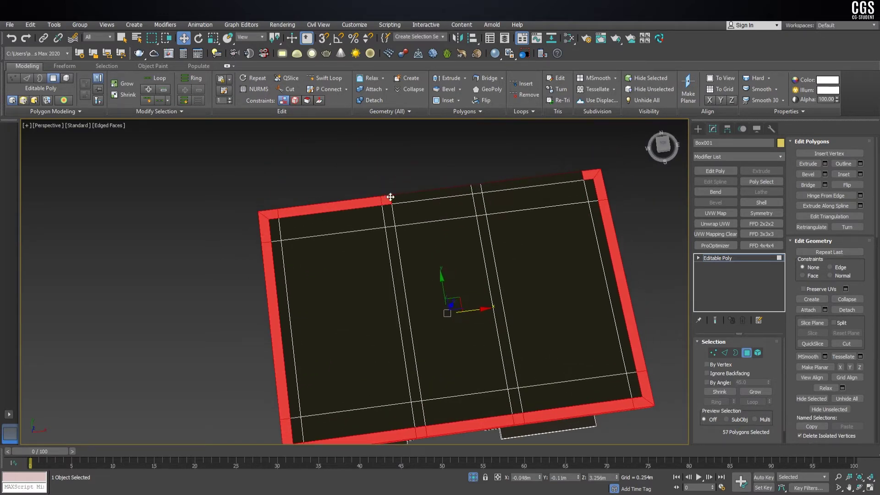
{"action": "left_click", "coordinate": [478, 190], "text": "ctrl"}
{"action": "left_click", "coordinate": [509, 186], "text": "ctrl"}
{"action": "mouse_move", "coordinate": [554, 197]}
{"action": "middle_mouse_down", "text": "alt"}
{"action": "mouse_move", "coordinate": [528, 370]}
{"action": "mouse_move", "coordinate": [484, 335]}
{"action": "middle_mouse_up", "text": "alt"}
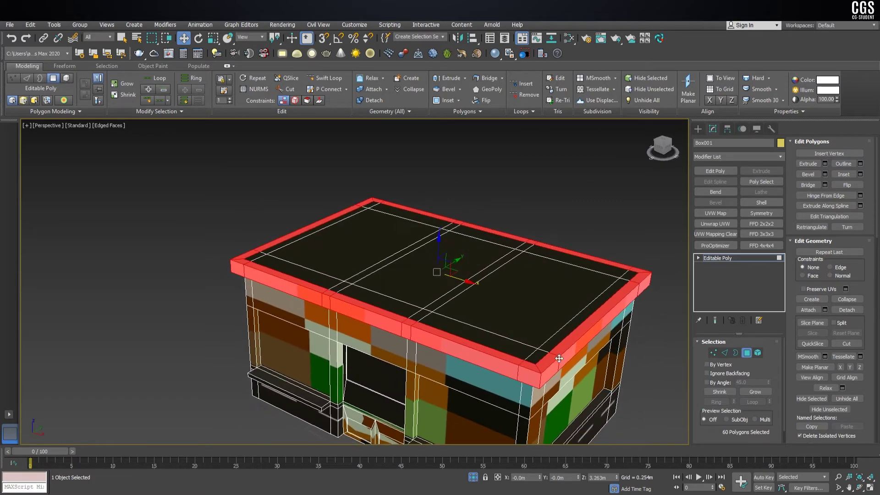
{"action": "scroll", "coordinate": [484, 335], "scroll_direction": "up", "scroll_amount": 5}
{"action": "scroll", "coordinate": [389, 310], "scroll_direction": "down", "scroll_amount": 3}
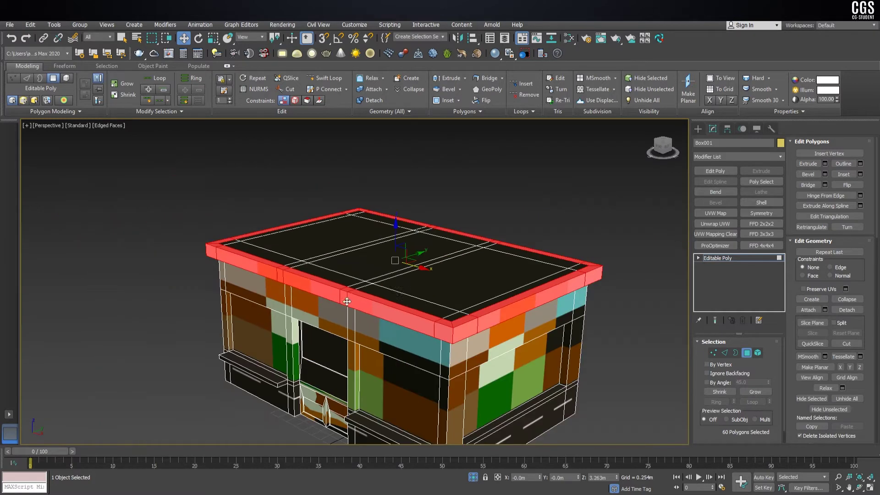
{"action": "middle_click_drag", "start_coordinate": [396, 291], "coordinate": [406, 293], "text": "alt"}
{"action": "middle_click_drag", "start_coordinate": [477, 287], "coordinate": [488, 284], "text": "alt"}
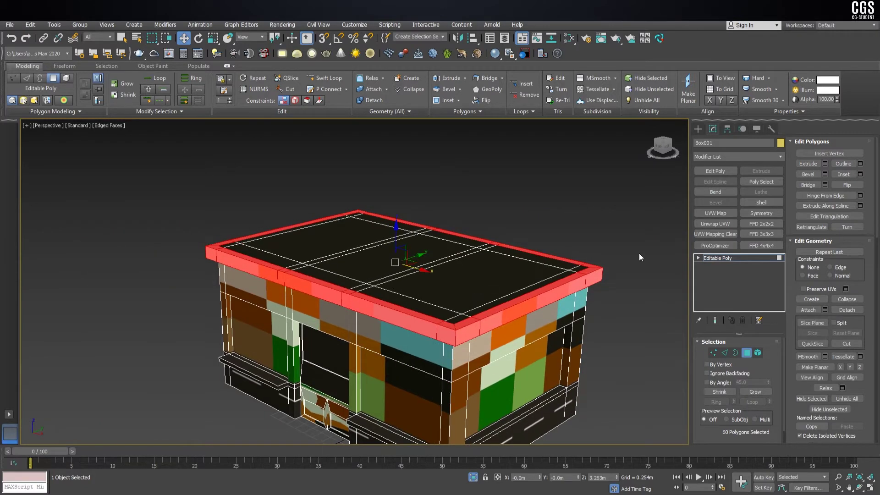
- Add Unwrap UVW to the rim and show its UVs over Map #2 in a maximized editor
{"action": "left_click", "coordinate": [723, 225]}
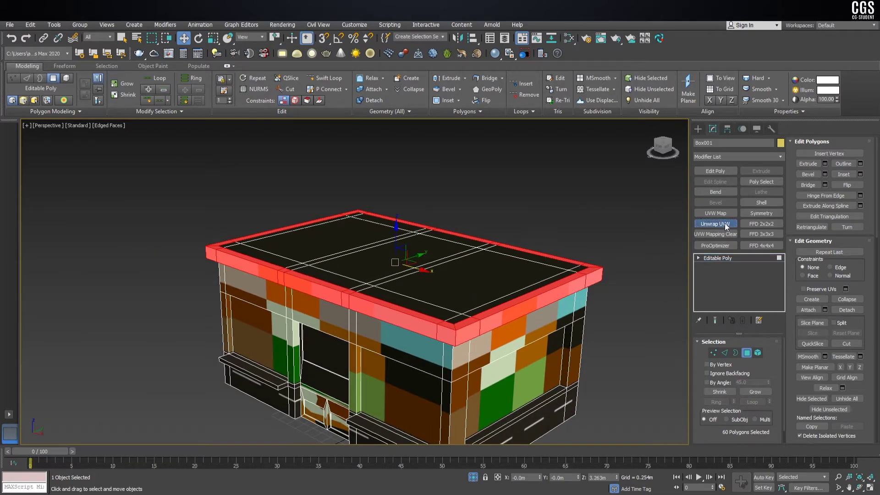
{"action": "left_click", "coordinate": [829, 196]}
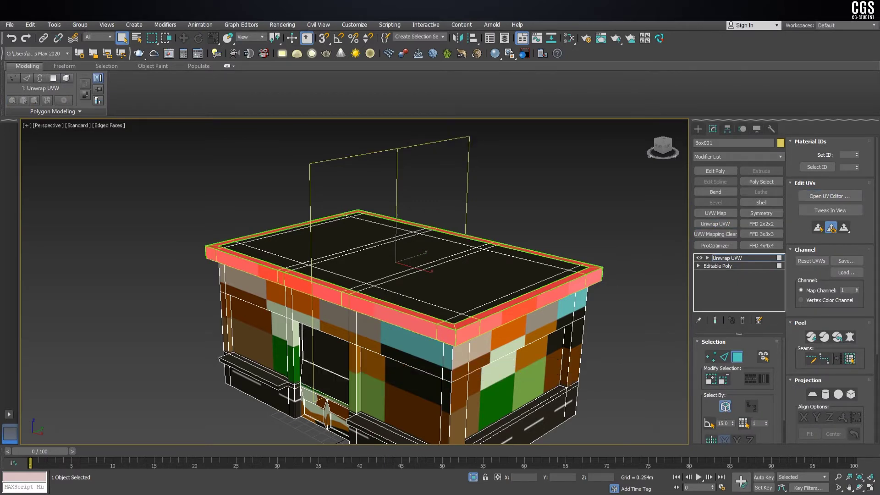
{"action": "left_click_drag", "start_coordinate": [637, 95], "coordinate": [415, 98]}
{"action": "left_click", "coordinate": [610, 120]}
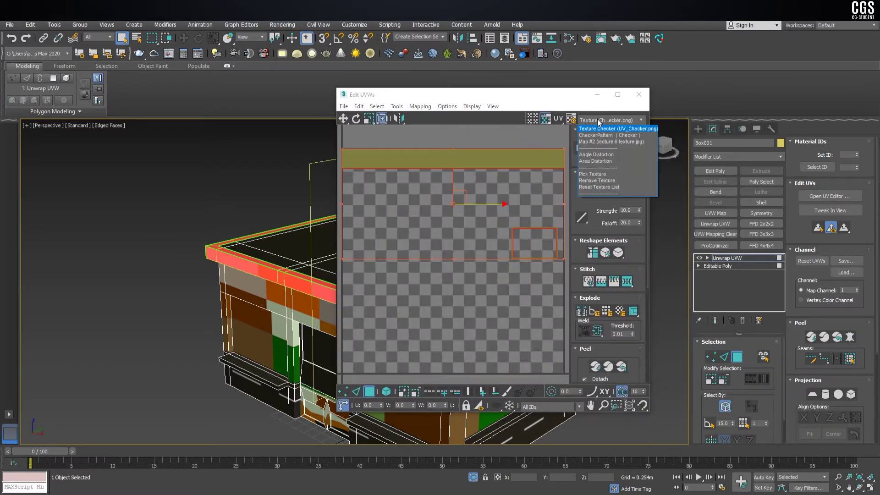
{"action": "left_click", "coordinate": [600, 141]}
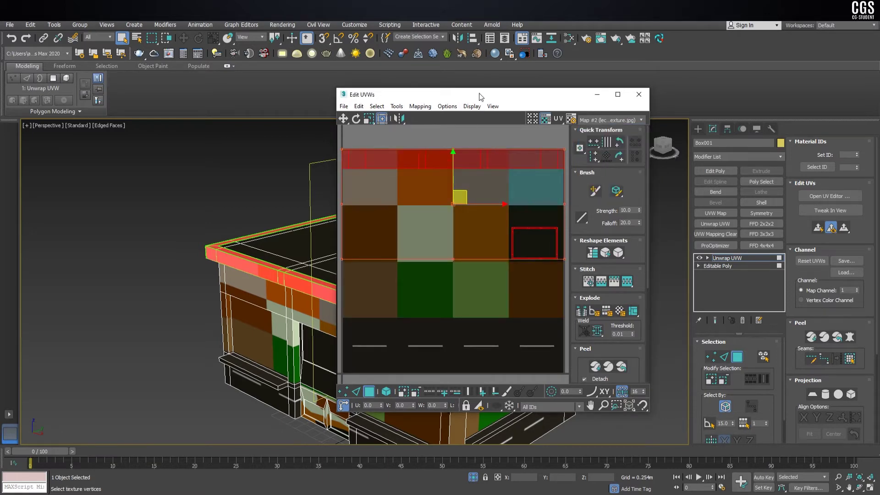
{"action": "double_click", "coordinate": [478, 94]}
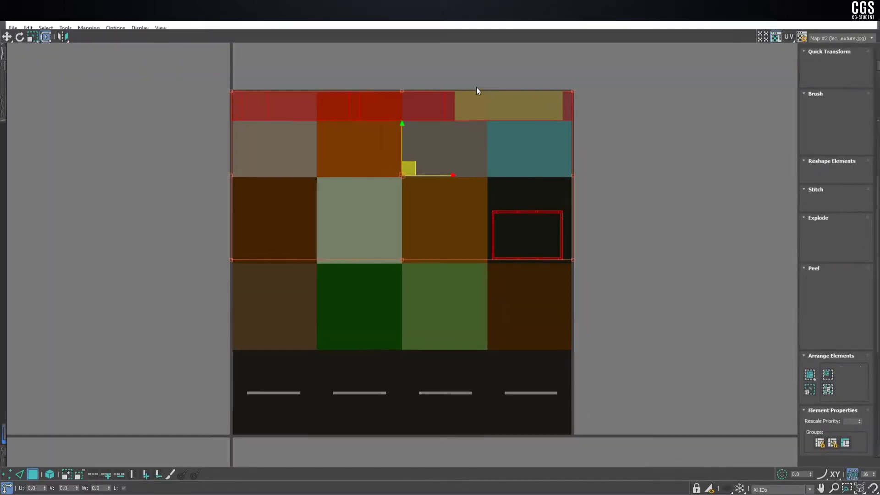
- Flatten the rim UVs and shrink them onto the orange top-row swatch
{"action": "left_click", "coordinate": [84, 25]}
{"action": "left_click", "coordinate": [91, 57]}
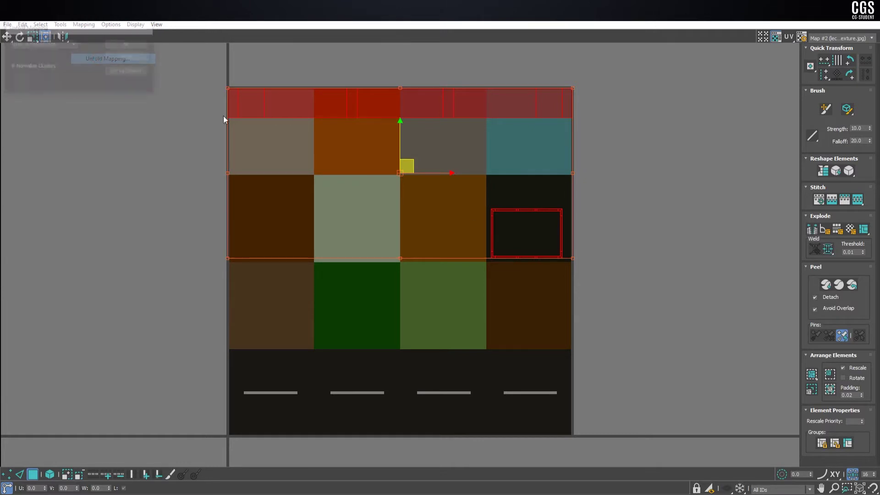
{"action": "left_click", "coordinate": [133, 46]}
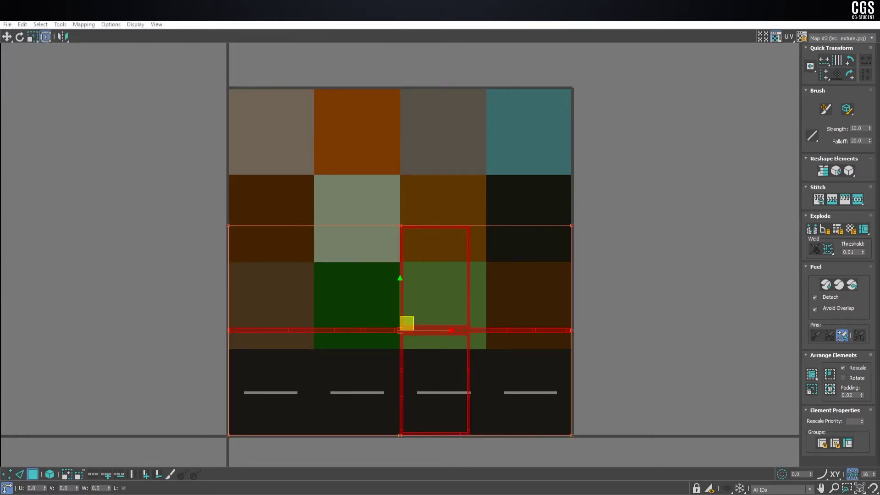
{"action": "left_click", "coordinate": [84, 24]}
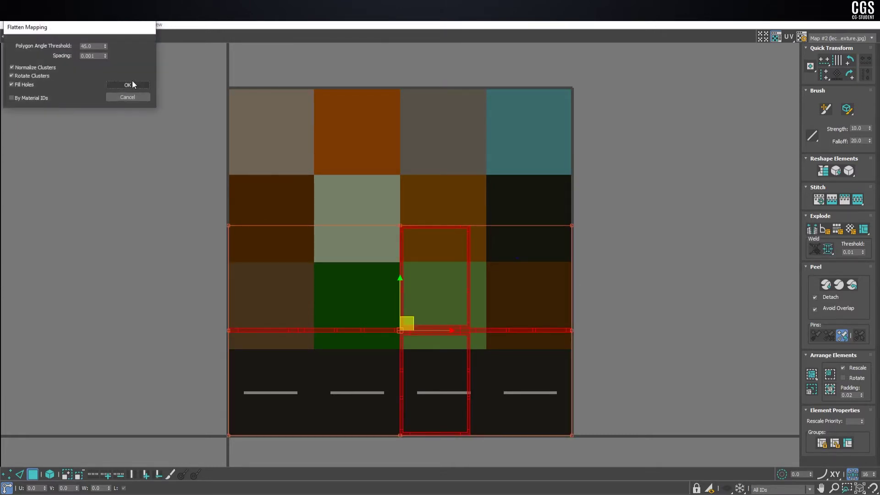
{"action": "left_click", "coordinate": [133, 81]}
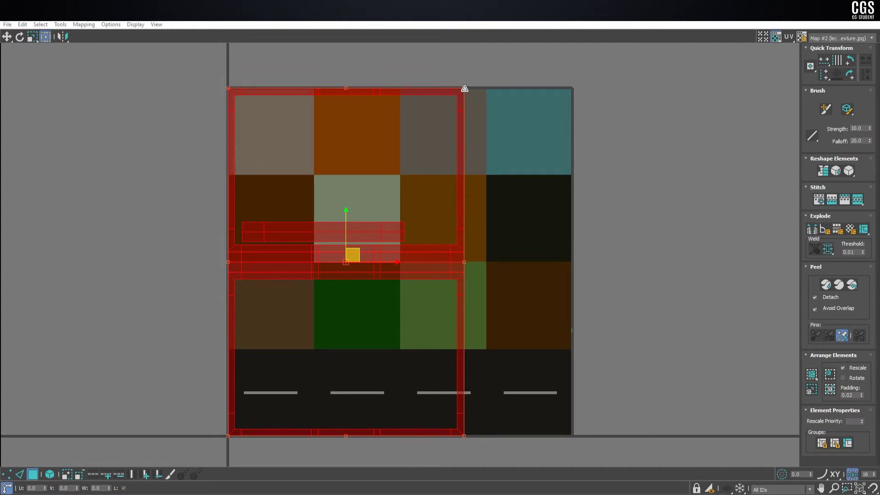
{"action": "mouse_move", "coordinate": [463, 88]}
{"action": "left_mouse_down"}
{"action": "mouse_move", "coordinate": [281, 404]}
{"action": "mouse_move", "coordinate": [289, 279]}
{"action": "left_mouse_up"}
{"action": "left_click_drag", "start_coordinate": [364, 250], "coordinate": [204, 492]}
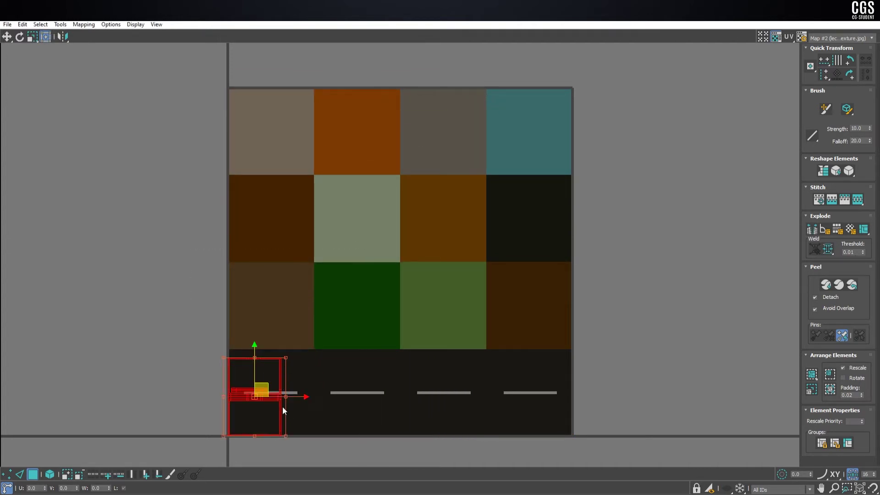
{"action": "left_click_drag", "start_coordinate": [275, 394], "coordinate": [355, 126]}
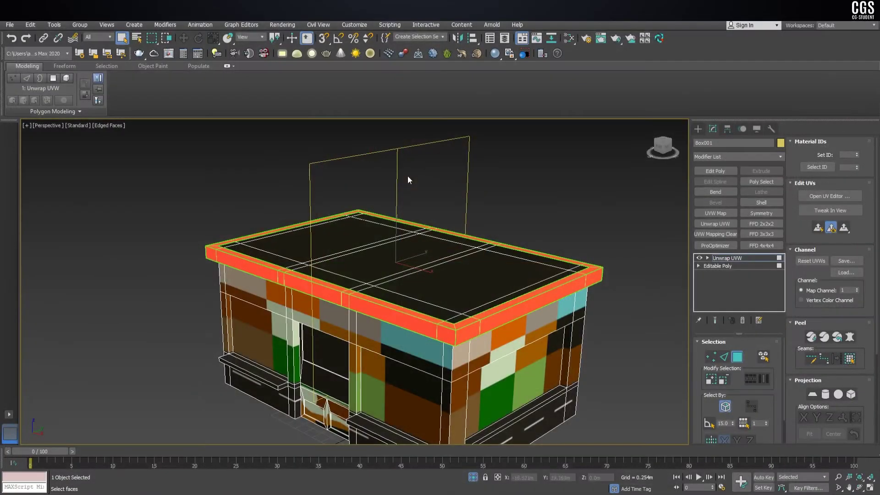
{"action": "right_click", "coordinate": [407, 264]}
{"action": "mouse_move", "coordinate": [424, 361]}
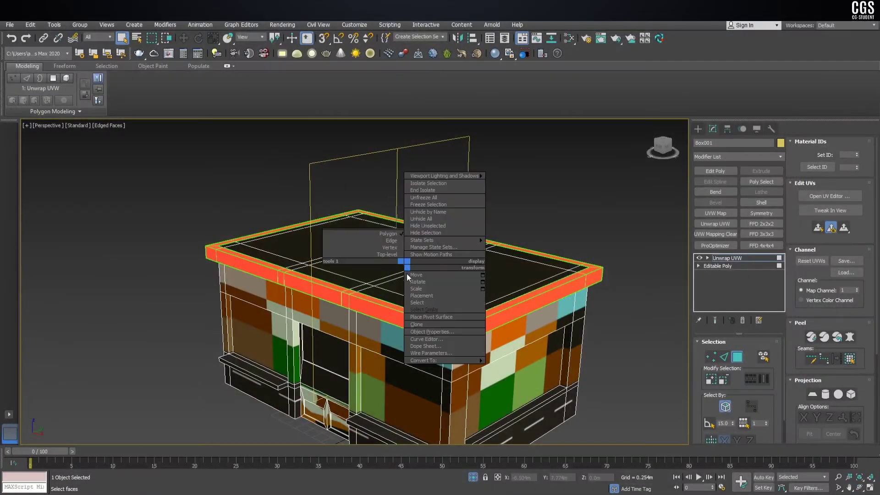
- Collapse the building to Editable Poly, deselect it, and orbit down to eye level
{"action": "left_click", "coordinate": [518, 367]}
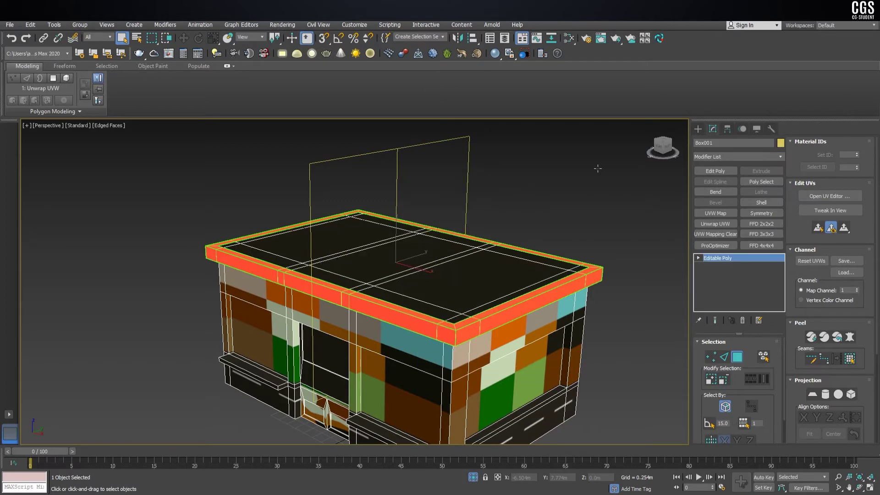
{"action": "left_click", "coordinate": [599, 143]}
{"action": "key", "text": "F4"}
{"action": "mouse_move", "coordinate": [468, 328]}
{"action": "middle_mouse_down", "text": "alt"}
{"action": "mouse_move", "coordinate": [468, 305]}
{"action": "mouse_move", "coordinate": [444, 288]}
{"action": "middle_mouse_up", "text": "alt"}
{"action": "scroll", "coordinate": [467, 304], "scroll_direction": "down", "scroll_amount": 5}
{"action": "scroll", "coordinate": [453, 295], "scroll_direction": "up", "scroll_amount": 3}
{"action": "scroll", "coordinate": [444, 289], "scroll_direction": "up", "scroll_amount": 4}
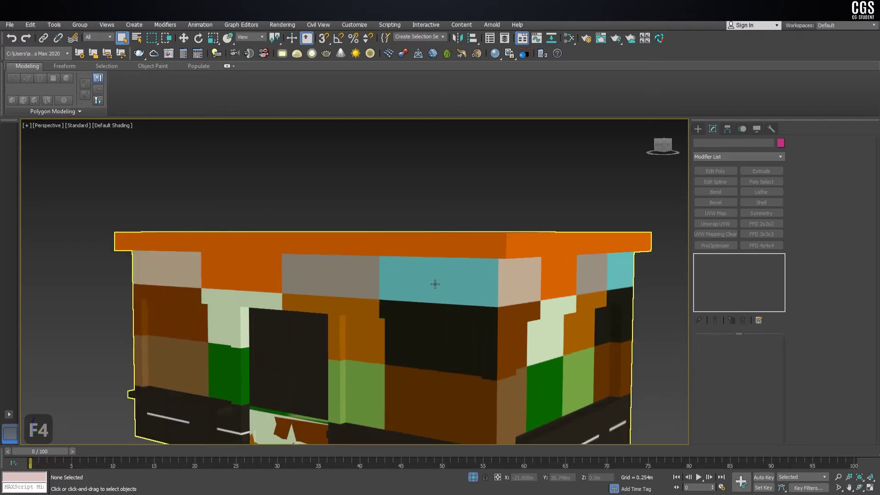
{"action": "key", "text": "F4"}
{"action": "scroll", "coordinate": [435, 284], "scroll_direction": "down", "scroll_amount": 4}
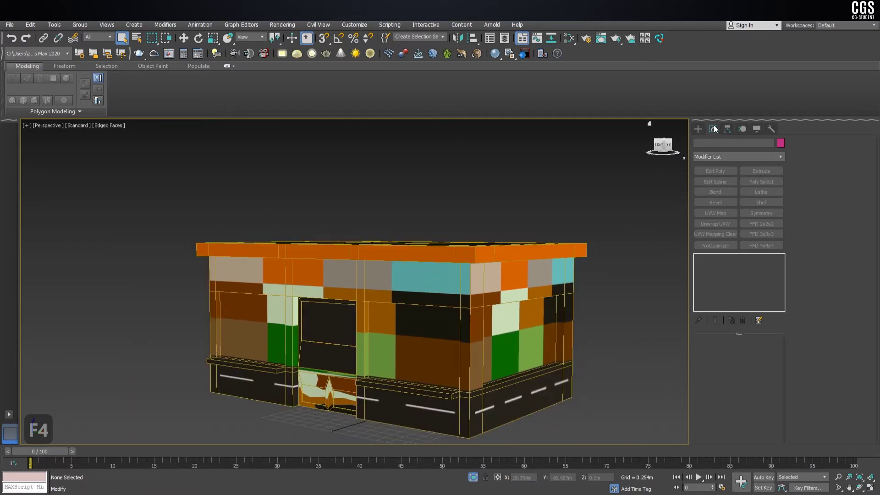
- Select the building and pick the front window and door polygons in Polygon mode
{"action": "key", "text": "ctrl+a"}
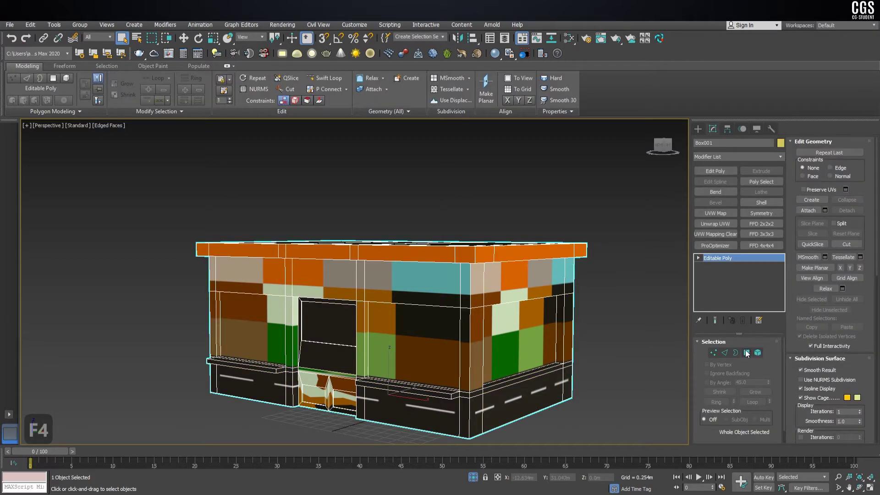
{"action": "left_click", "coordinate": [746, 354]}
{"action": "left_click", "coordinate": [412, 342]}
{"action": "left_click", "coordinate": [536, 340], "text": "ctrl"}
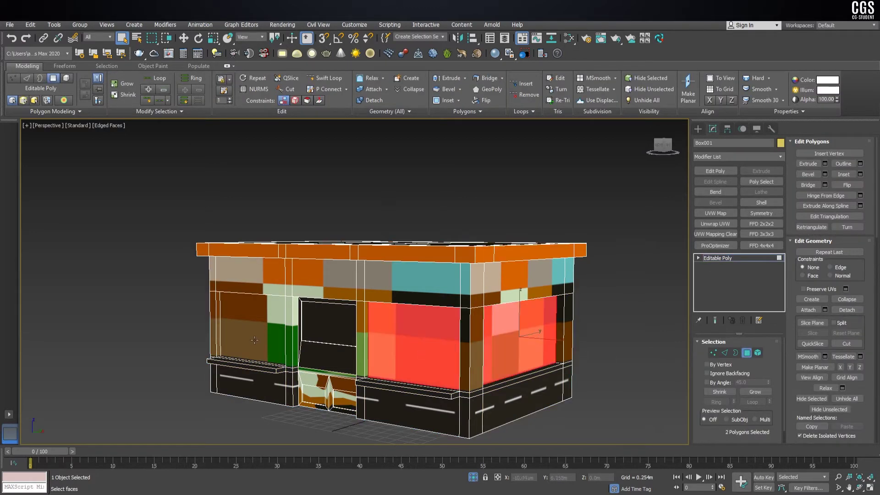
{"action": "left_click", "coordinate": [258, 338], "text": "ctrl"}
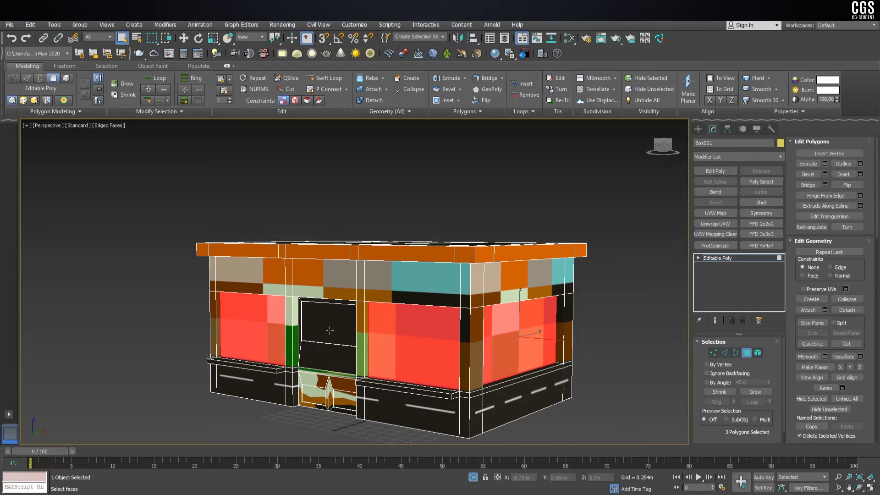
{"action": "left_click", "coordinate": [329, 330], "text": "ctrl"}
{"action": "left_click", "coordinate": [341, 395], "text": "ctrl"}
- Add the side window polygon, completing seven, and apply an Unwrap UVW modifier
{"action": "scroll", "coordinate": [289, 383], "scroll_direction": "down", "scroll_amount": 4}
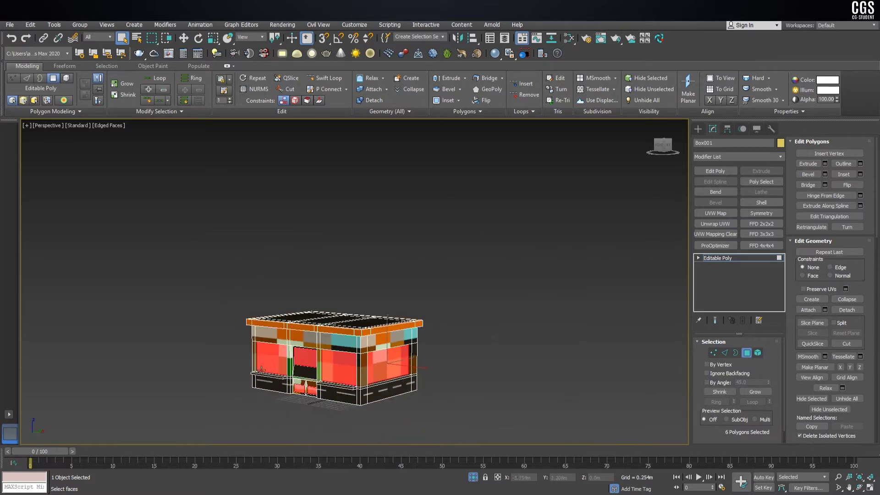
{"action": "middle_click_drag", "start_coordinate": [261, 369], "coordinate": [332, 371], "text": "alt"}
{"action": "left_click", "coordinate": [276, 386], "text": "ctrl"}
{"action": "mouse_move", "coordinate": [247, 378]}
{"action": "middle_mouse_down", "text": "alt"}
{"action": "mouse_move", "coordinate": [356, 370]}
{"action": "mouse_move", "coordinate": [185, 372]}
{"action": "middle_mouse_up", "text": "alt"}
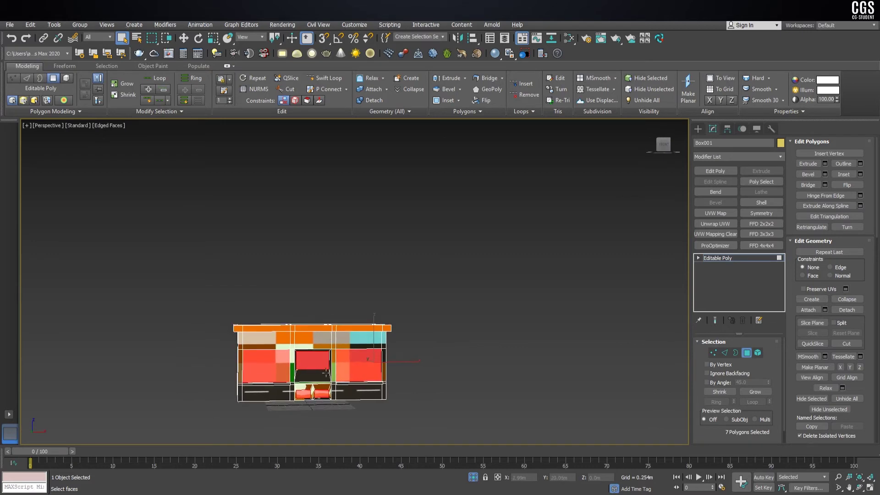
{"action": "middle_click_drag", "start_coordinate": [325, 373], "coordinate": [342, 364], "text": "alt"}
{"action": "scroll", "coordinate": [345, 363], "scroll_direction": "up", "scroll_amount": 3}
{"action": "scroll", "coordinate": [345, 363], "scroll_direction": "up", "scroll_amount": 2}
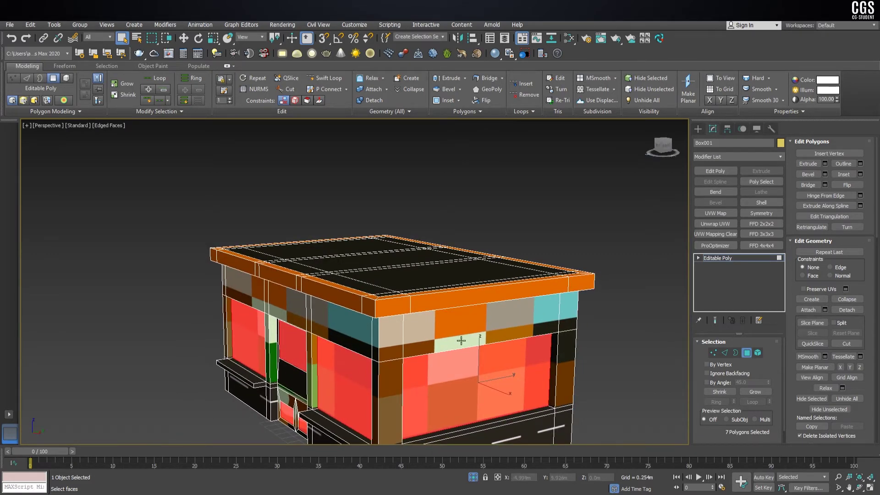
{"action": "middle_click_drag", "start_coordinate": [461, 340], "coordinate": [403, 324]}
{"action": "left_click", "coordinate": [712, 224]}
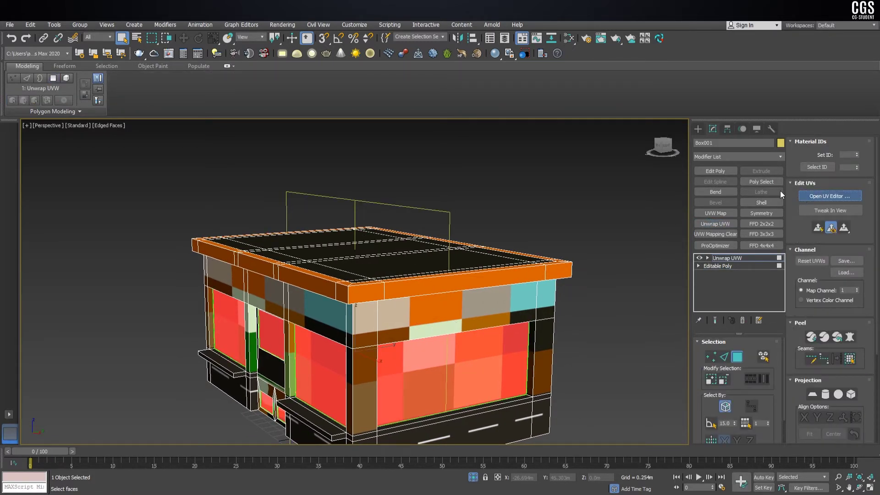
- Flatten the seven window and door UVs over Map #2 and shrink them onto the teal swatch
{"action": "left_click", "coordinate": [831, 196]}
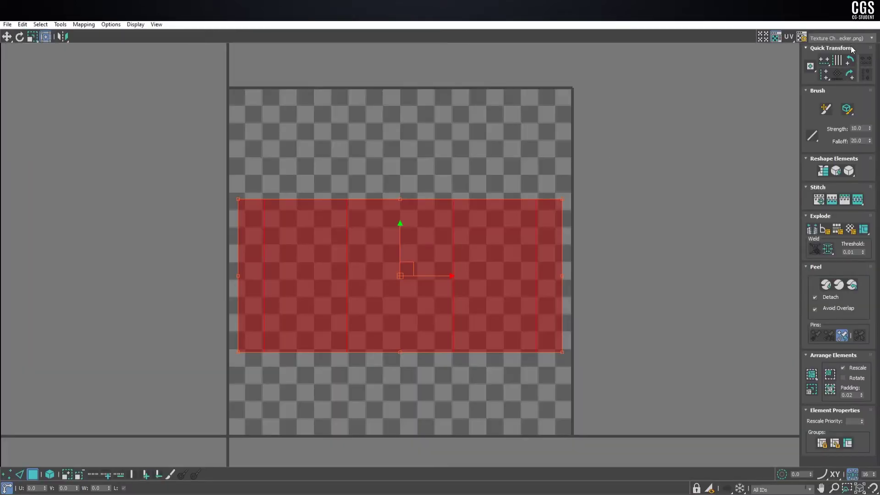
{"action": "left_click", "coordinate": [846, 39]}
{"action": "left_click", "coordinate": [838, 61]}
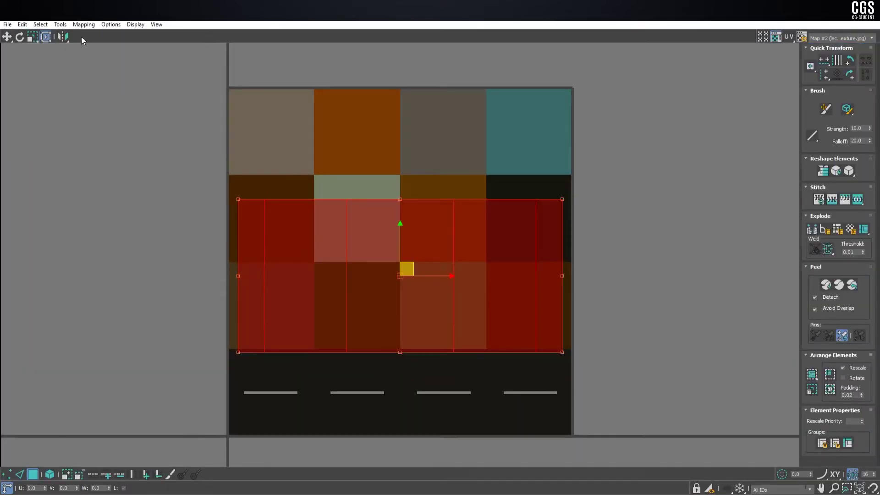
{"action": "left_click", "coordinate": [83, 24]}
{"action": "left_click", "coordinate": [134, 84]}
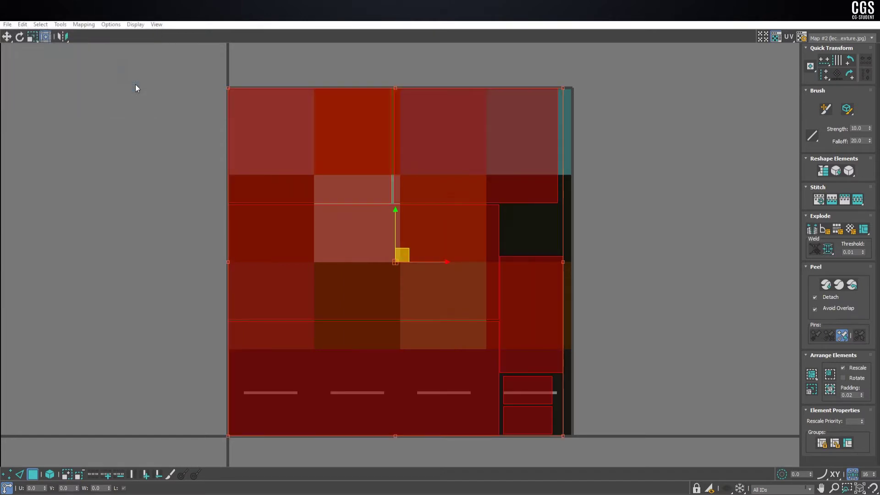
{"action": "mouse_move", "coordinate": [565, 91]}
{"action": "left_mouse_down"}
{"action": "mouse_move", "coordinate": [280, 398]}
{"action": "mouse_move", "coordinate": [530, 147]}
{"action": "mouse_move", "coordinate": [536, 128]}
{"action": "left_mouse_up"}
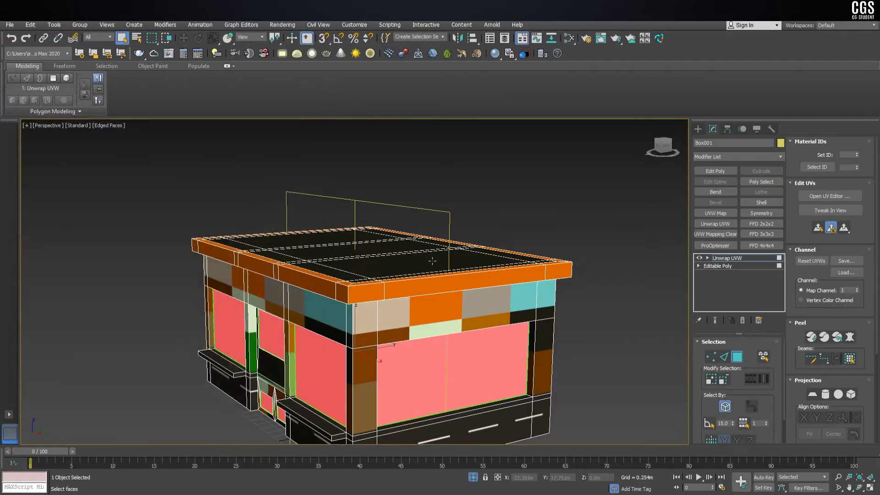
{"action": "right_click", "coordinate": [432, 261]}
- Collapse Box001 to Editable Poly, return to Polygon mode, and enable By Angle selection
{"action": "left_click", "coordinate": [538, 376]}
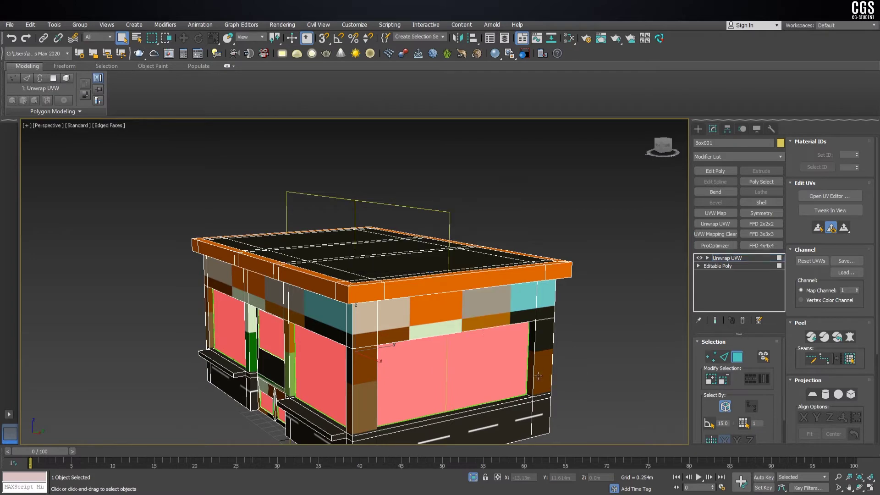
{"action": "scroll", "coordinate": [538, 376], "scroll_direction": "down", "scroll_amount": 3}
{"action": "middle_click_drag", "start_coordinate": [538, 376], "coordinate": [471, 292], "text": "alt"}
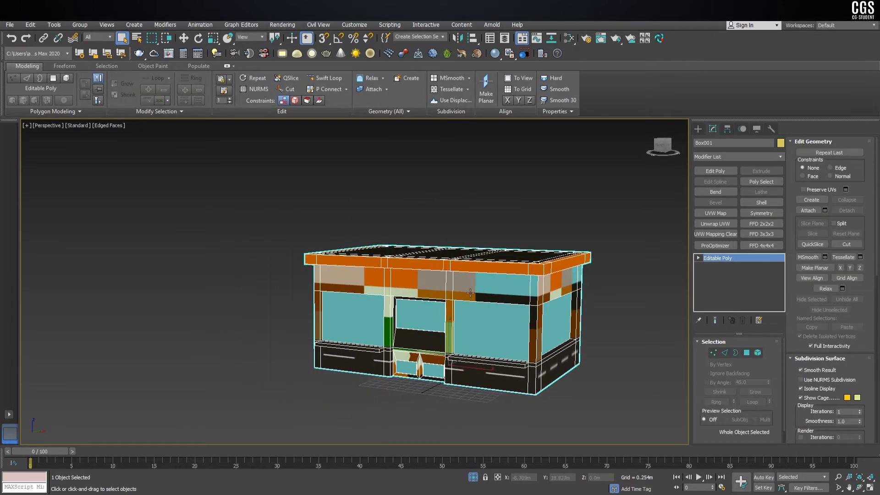
{"action": "scroll", "coordinate": [470, 292], "scroll_direction": "up", "scroll_amount": 2}
{"action": "left_click", "coordinate": [746, 353]}
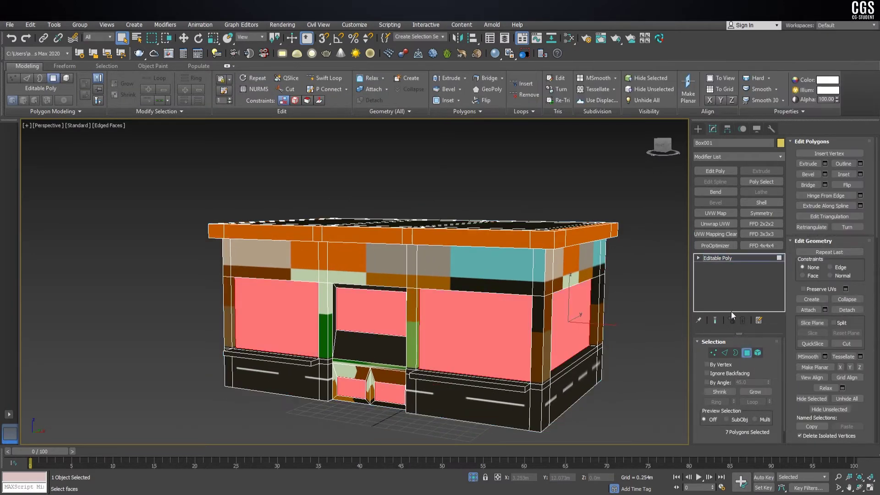
{"action": "mouse_move", "coordinate": [511, 315]}
{"action": "middle_mouse_down"}
{"action": "mouse_move", "coordinate": [491, 327]}
{"action": "mouse_move", "coordinate": [572, 311]}
{"action": "mouse_move", "coordinate": [590, 346]}
{"action": "mouse_move", "coordinate": [456, 367]}
{"action": "middle_mouse_up"}
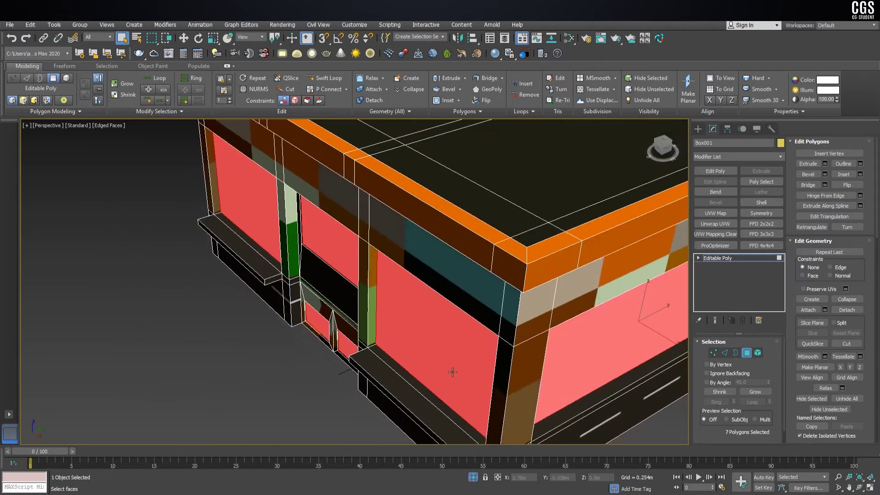
{"action": "left_click", "coordinate": [750, 351]}
{"action": "mouse_move", "coordinate": [504, 284]}
{"action": "middle_mouse_down", "text": "alt"}
{"action": "mouse_move", "coordinate": [521, 300]}
{"action": "mouse_move", "coordinate": [549, 180]}
{"action": "middle_mouse_up", "text": "alt"}
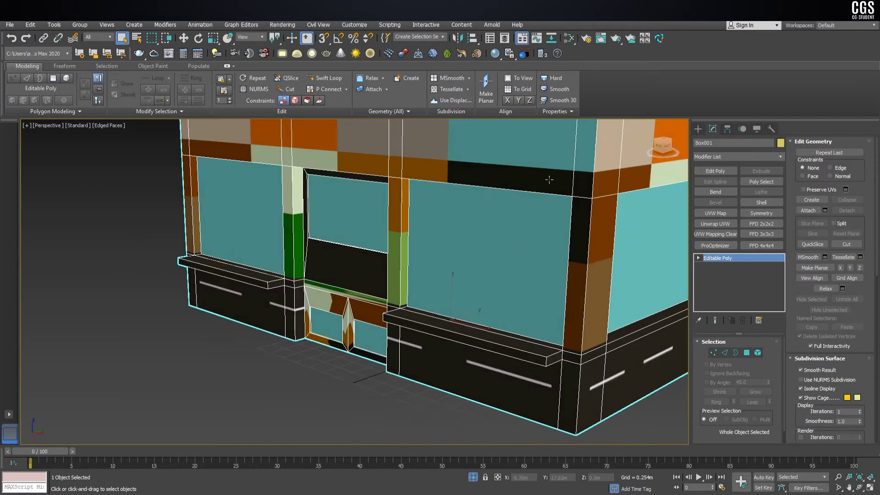
{"action": "left_click", "coordinate": [746, 353]}
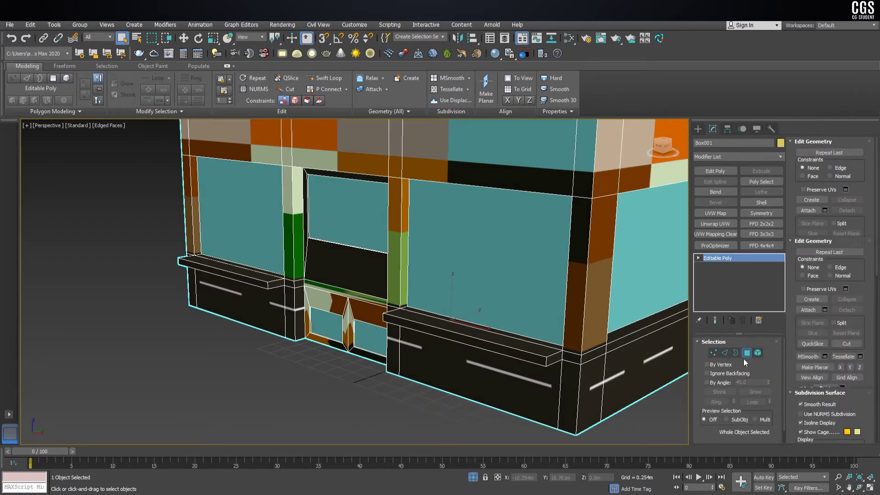
{"action": "left_click", "coordinate": [706, 368]}
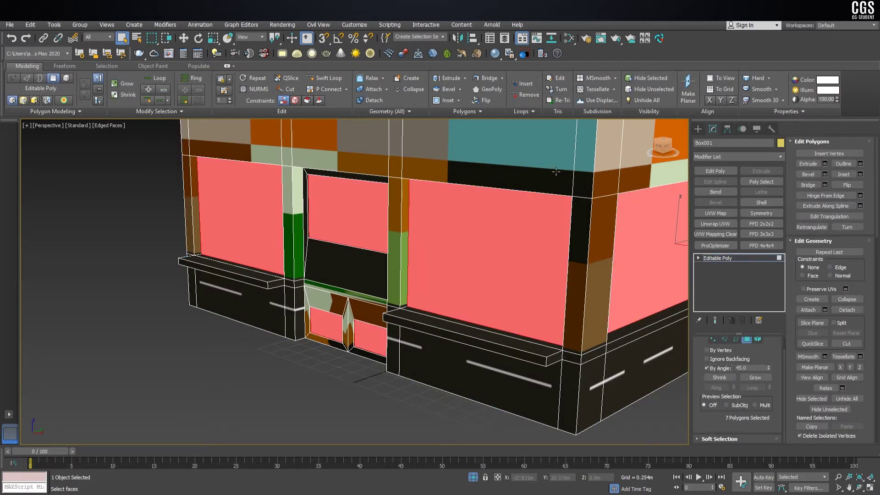
- Select the upper facade, side and front wall polygons of the building
{"action": "left_click", "coordinate": [554, 169]}
{"action": "scroll", "coordinate": [555, 263], "scroll_direction": "down", "scroll_amount": 8}
{"action": "left_click", "coordinate": [553, 241], "text": "ctrl"}
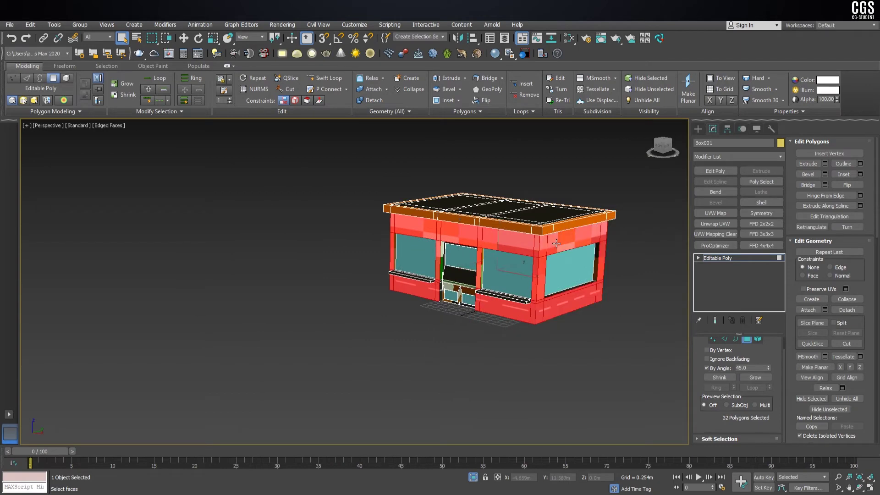
{"action": "mouse_move", "coordinate": [584, 313]}
{"action": "middle_mouse_down", "text": "alt"}
{"action": "mouse_move", "coordinate": [596, 298]}
{"action": "mouse_move", "coordinate": [509, 297]}
{"action": "middle_mouse_up", "text": "alt"}
{"action": "left_click", "coordinate": [596, 298], "text": "ctrl"}
{"action": "scroll", "coordinate": [572, 298], "scroll_direction": "down", "scroll_amount": 4}
{"action": "scroll", "coordinate": [576, 243], "scroll_direction": "up", "scroll_amount": 4}
{"action": "left_click", "coordinate": [562, 258], "text": "ctrl"}
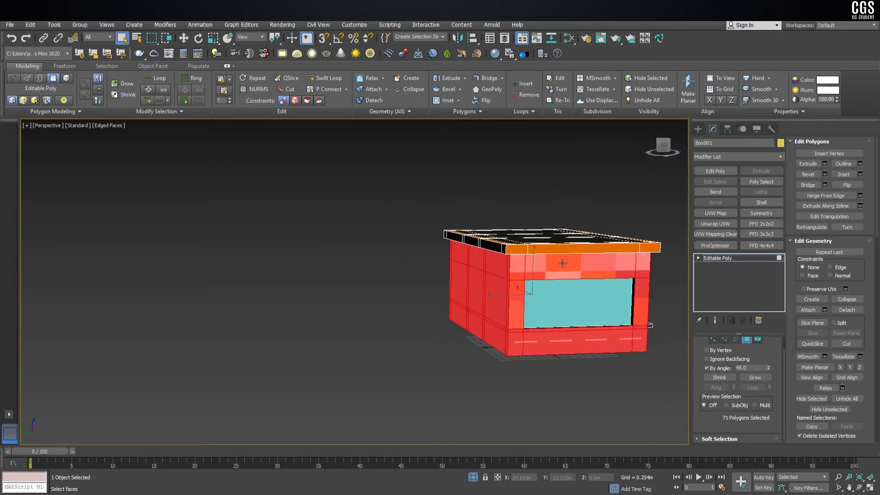
- Orbit and zoom around the building to check the 71 selected wall polygons
{"action": "mouse_move", "coordinate": [562, 263]}
{"action": "middle_mouse_down", "text": "alt"}
{"action": "mouse_move", "coordinate": [403, 314]}
{"action": "mouse_move", "coordinate": [613, 317]}
{"action": "mouse_move", "coordinate": [687, 309]}
{"action": "middle_mouse_up", "text": "alt"}
{"action": "scroll", "coordinate": [496, 274], "scroll_direction": "up", "scroll_amount": 4}
{"action": "scroll", "coordinate": [453, 310], "scroll_direction": "down", "scroll_amount": 3}
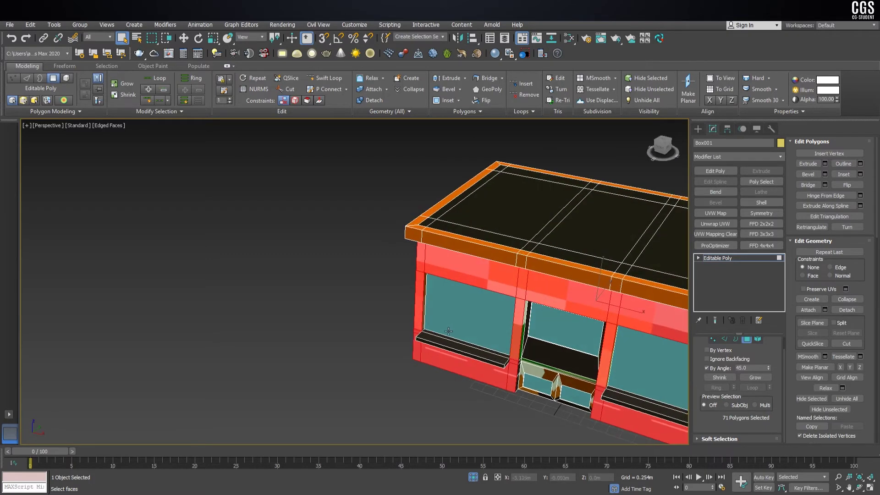
{"action": "scroll", "coordinate": [456, 320], "scroll_direction": "up", "scroll_amount": 5}
{"action": "scroll", "coordinate": [456, 320], "scroll_direction": "down", "scroll_amount": 4}
{"action": "scroll", "coordinate": [433, 321], "scroll_direction": "up", "scroll_amount": 3}
{"action": "scroll", "coordinate": [433, 320], "scroll_direction": "down", "scroll_amount": 3}
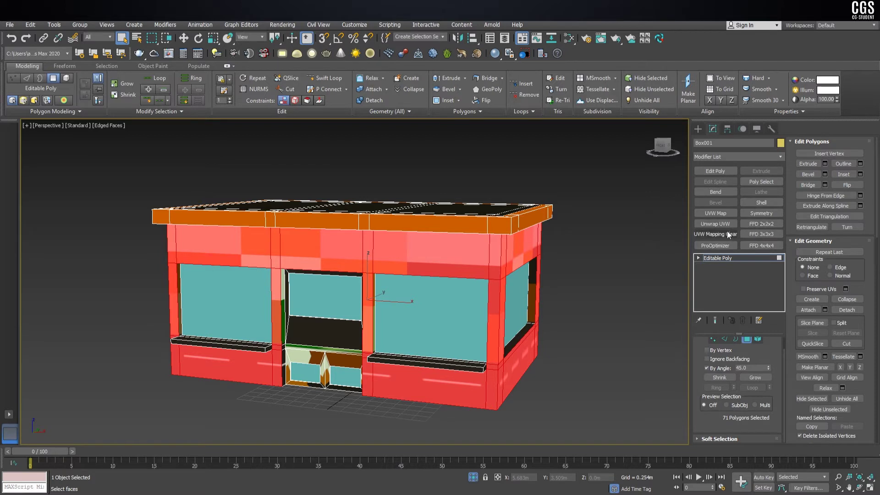
- Add an Unwrap UVW modifier and open a maximized UV Editor with Map #2 as background
{"action": "left_click", "coordinate": [715, 224]}
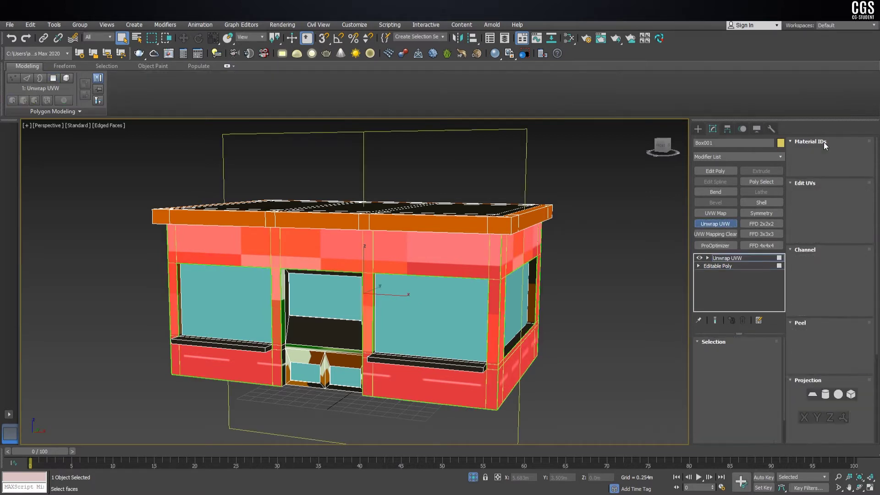
{"action": "left_click", "coordinate": [830, 195]}
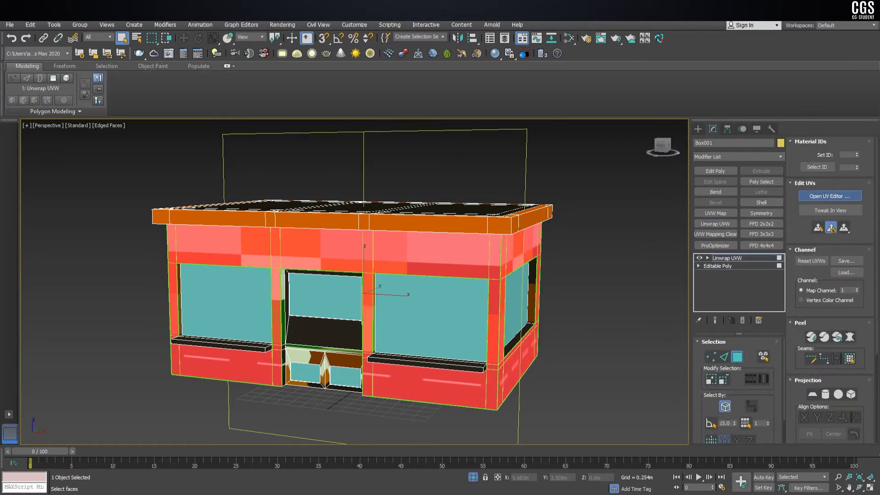
{"action": "double_click", "coordinate": [379, 53]}
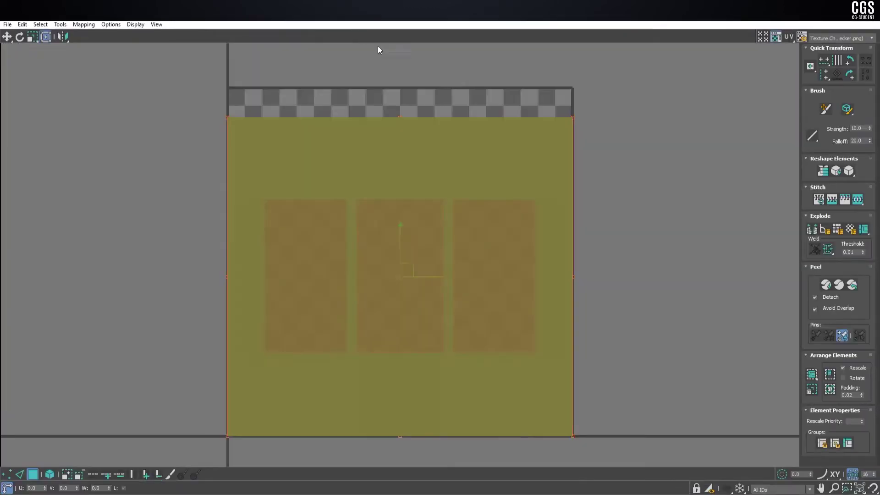
{"action": "left_click", "coordinate": [823, 38]}
{"action": "left_click", "coordinate": [827, 56]}
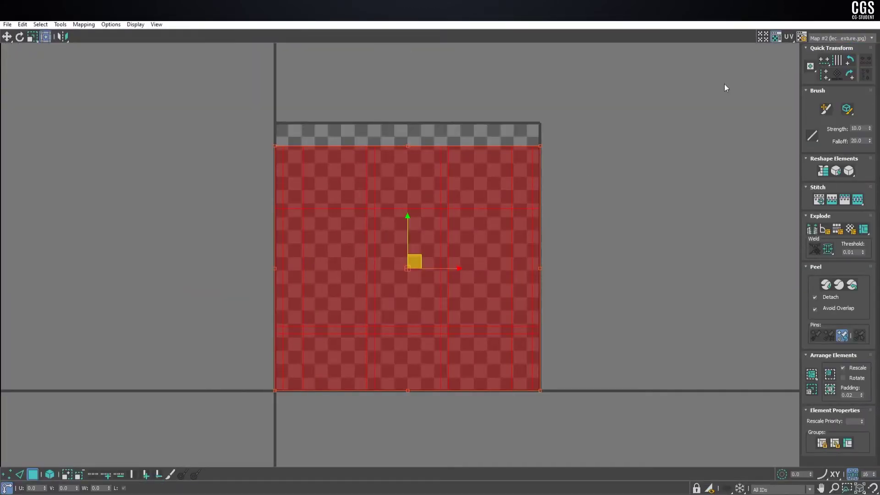
- Unfold the facade UVs and move the strip up onto the atlas's top swatch row
{"action": "left_click", "coordinate": [73, 26]}
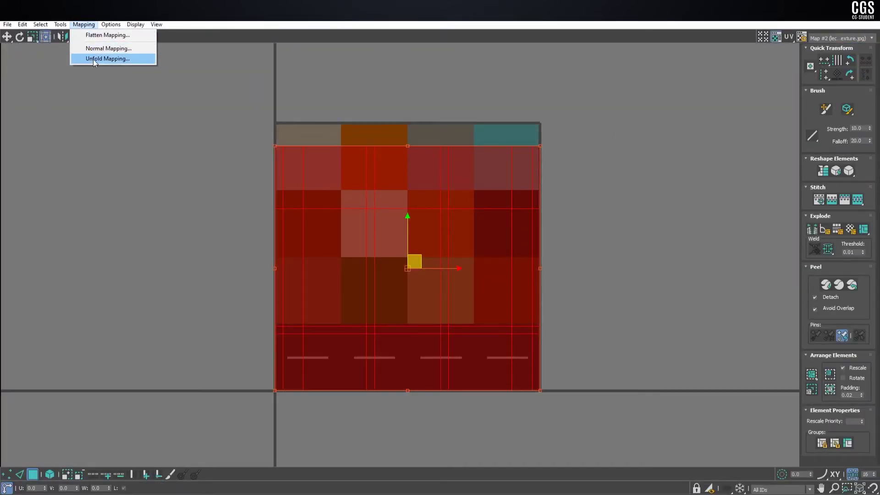
{"action": "left_click", "coordinate": [92, 59]}
{"action": "left_click", "coordinate": [128, 45]}
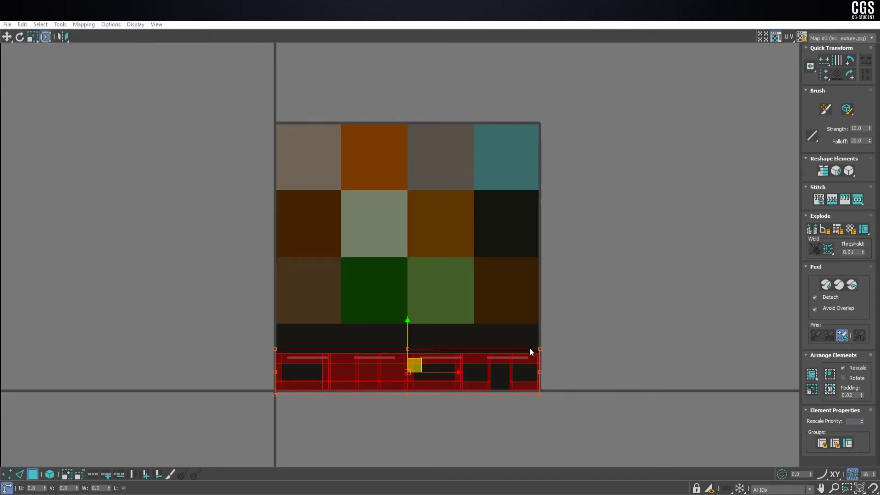
{"action": "left_click_drag", "start_coordinate": [607, 265], "coordinate": [221, 455]}
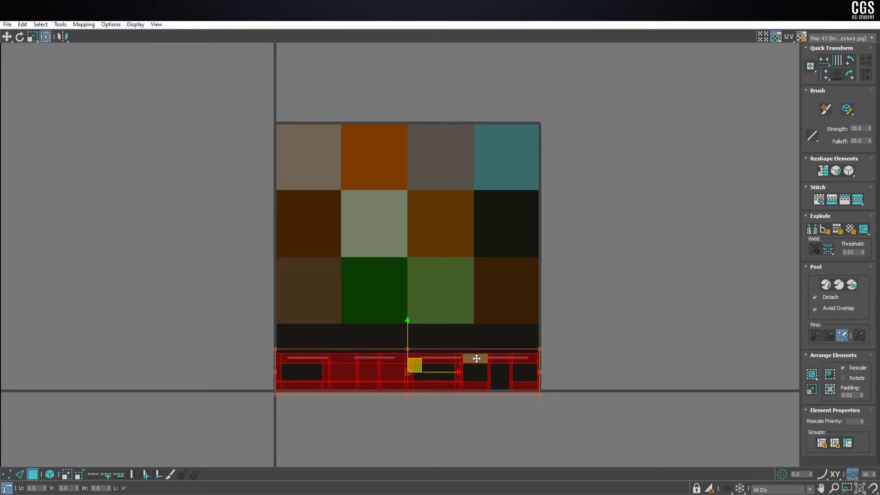
{"action": "scroll", "coordinate": [474, 357], "scroll_direction": "up", "scroll_amount": 3}
{"action": "scroll", "coordinate": [474, 354], "scroll_direction": "down", "scroll_amount": 3}
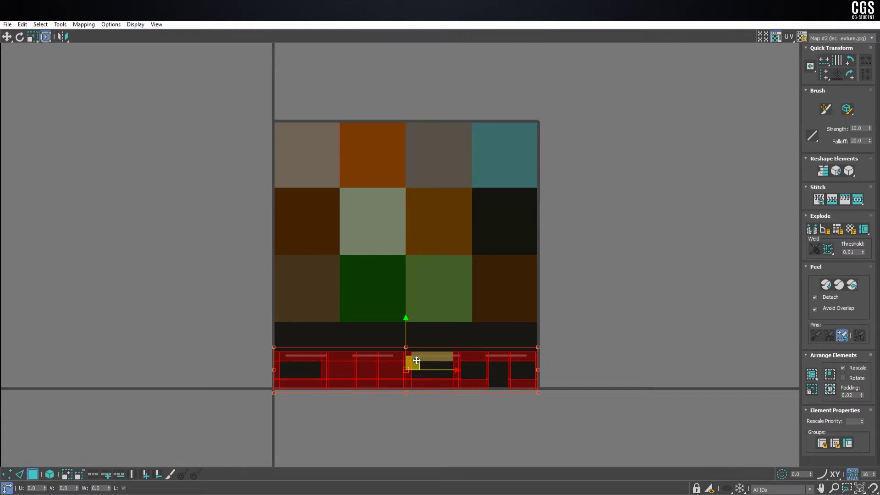
{"action": "left_click_drag", "start_coordinate": [416, 361], "coordinate": [422, 145]}
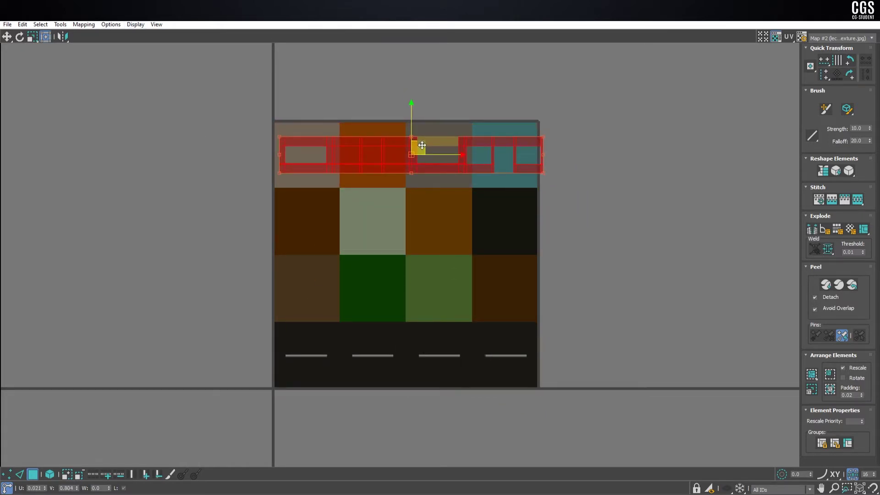
- Drag the facade UV strip down onto Map #2's third swatch row
{"action": "mouse_move", "coordinate": [422, 145]}
{"action": "left_mouse_down"}
{"action": "mouse_move", "coordinate": [498, 286]}
{"action": "mouse_move", "coordinate": [442, 283]}
{"action": "left_mouse_up"}
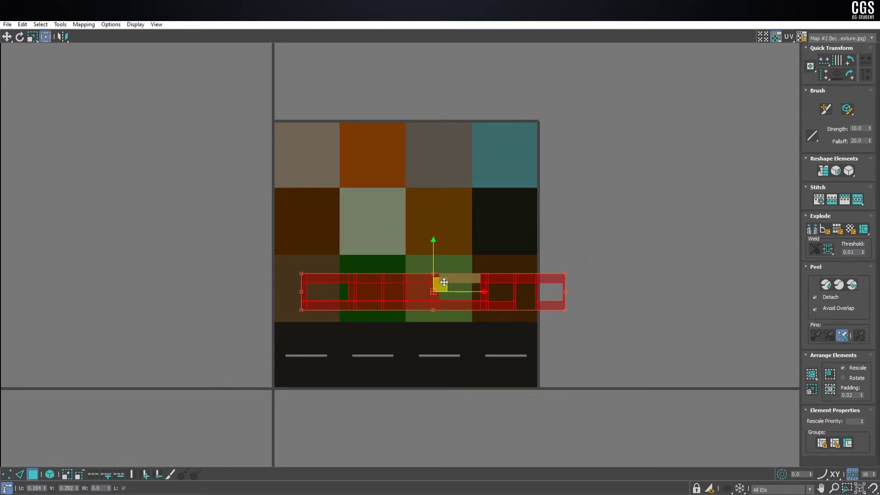
{"action": "left_click_drag", "start_coordinate": [441, 283], "coordinate": [441, 282]}
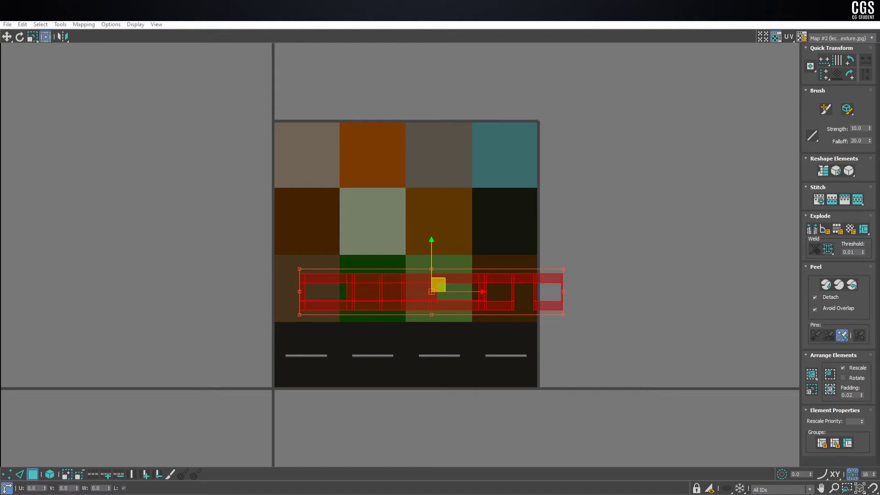
{"action": "key", "text": "Return"}
{"action": "key", "text": "i"}
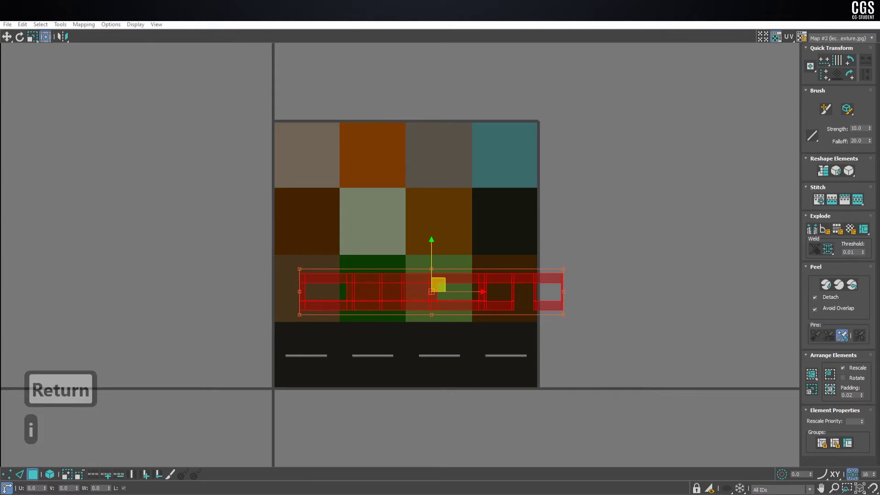
{"action": "key", "text": "v"}
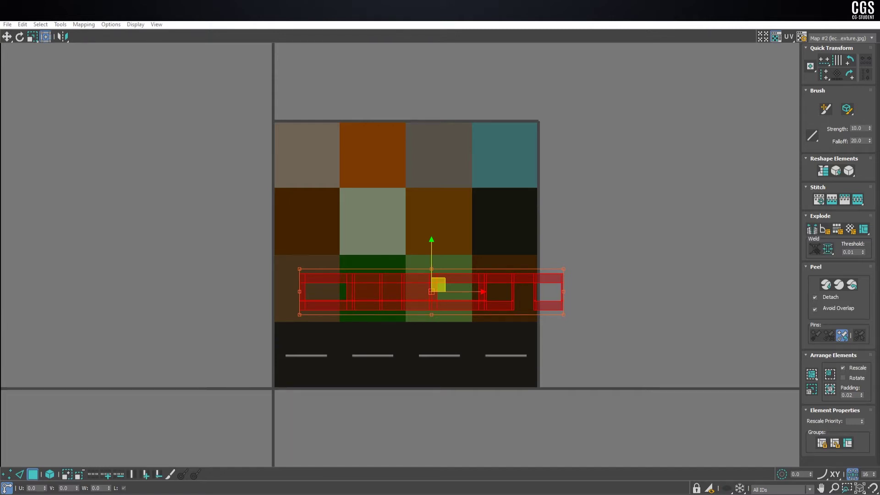
{"action": "key", "text": "alt+Delete"}
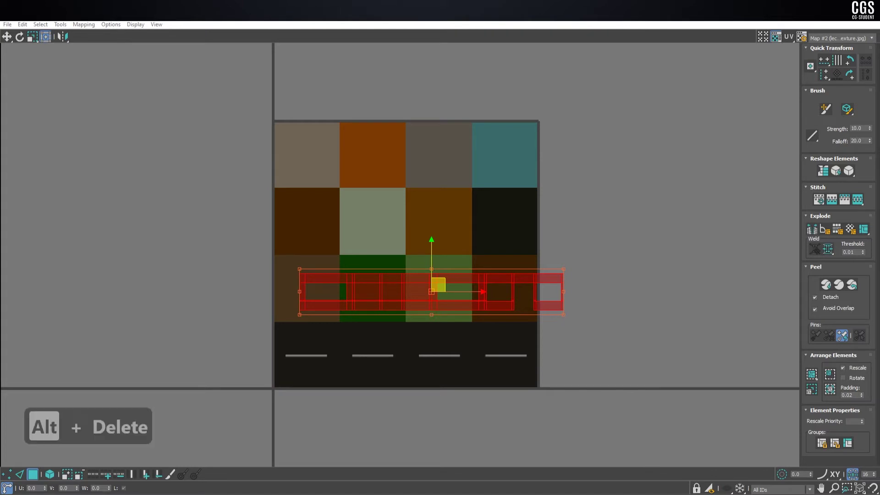
{"action": "key", "text": "ctrl+alt+s"}
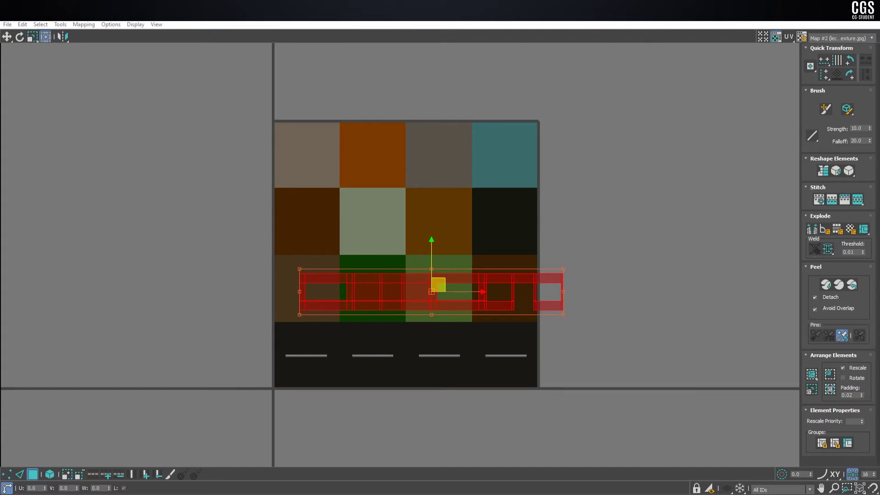
- Clear the UV selection and refresh the atlas background with Update Map
{"action": "left_click", "coordinate": [478, 211]}
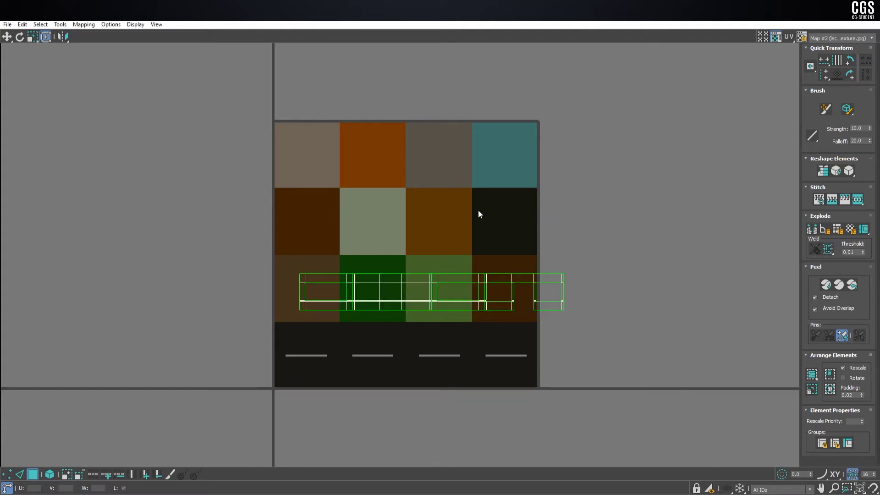
{"action": "left_click", "coordinate": [134, 25]}
{"action": "mouse_move", "coordinate": [155, 24]}
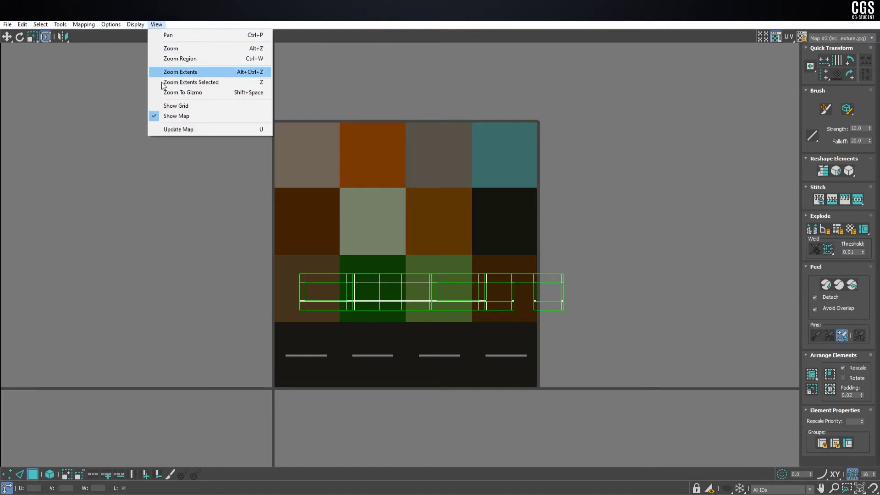
{"action": "left_click", "coordinate": [180, 141]}
{"action": "left_click", "coordinate": [156, 25]}
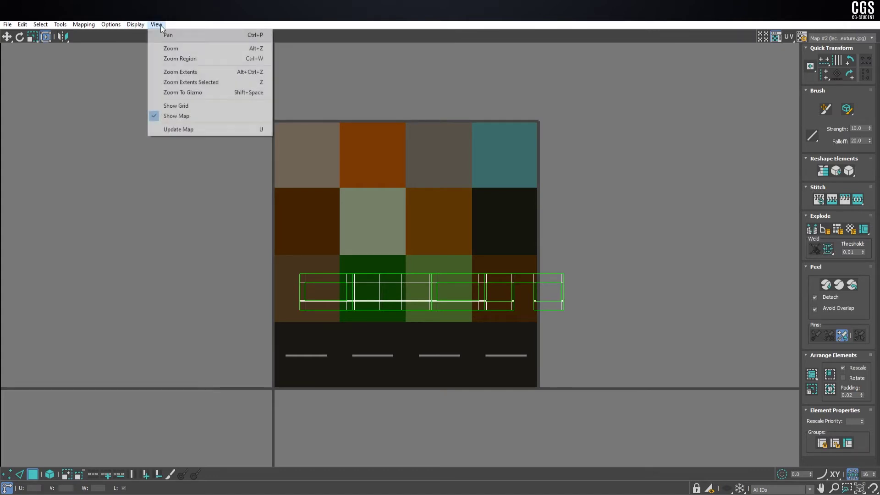
{"action": "left_click", "coordinate": [216, 128]}
- Flatten all building UVs and shrink them onto the light orange third-row swatch
{"action": "left_click_drag", "start_coordinate": [400, 342], "coordinate": [301, 334]}
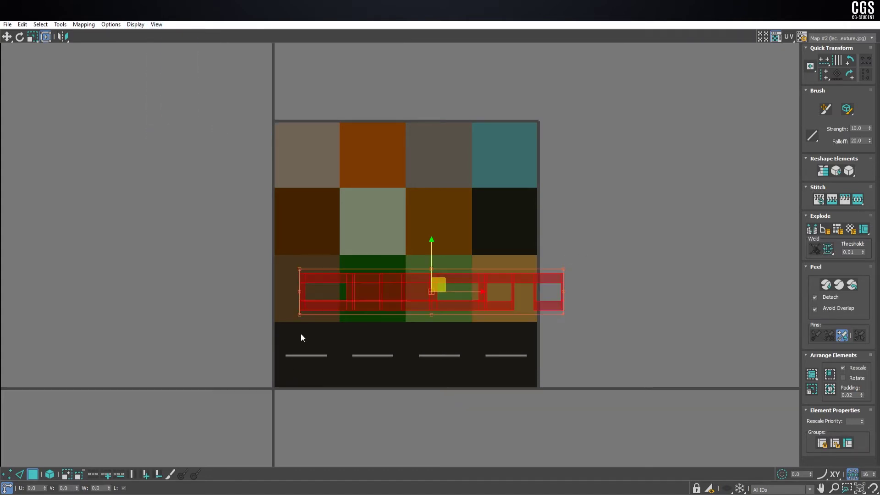
{"action": "left_click_drag", "start_coordinate": [302, 274], "coordinate": [484, 296]}
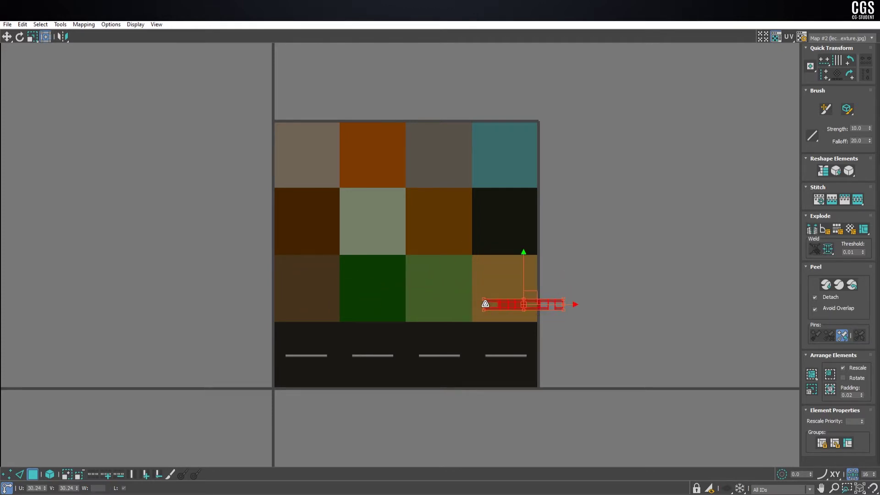
{"action": "scroll", "coordinate": [545, 296], "scroll_direction": "up", "scroll_amount": 2}
{"action": "left_click", "coordinate": [83, 24]}
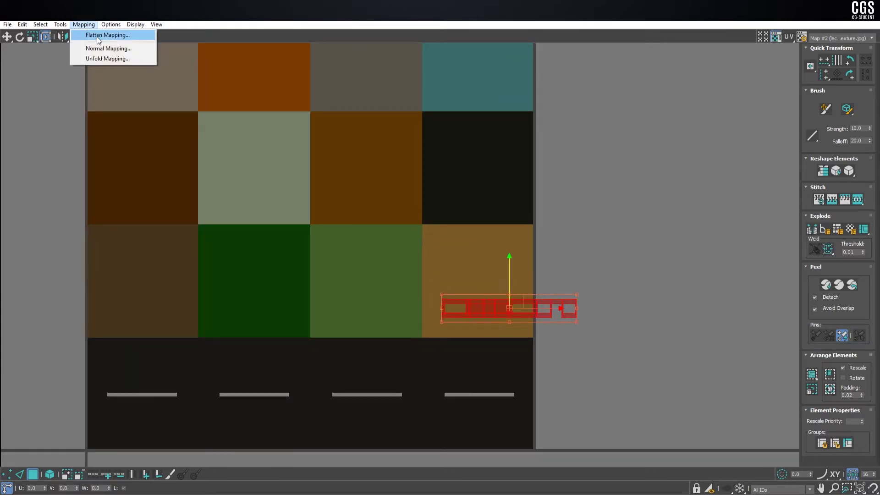
{"action": "left_click", "coordinate": [147, 85]}
{"action": "scroll", "coordinate": [453, 144], "scroll_direction": "down", "scroll_amount": 2}
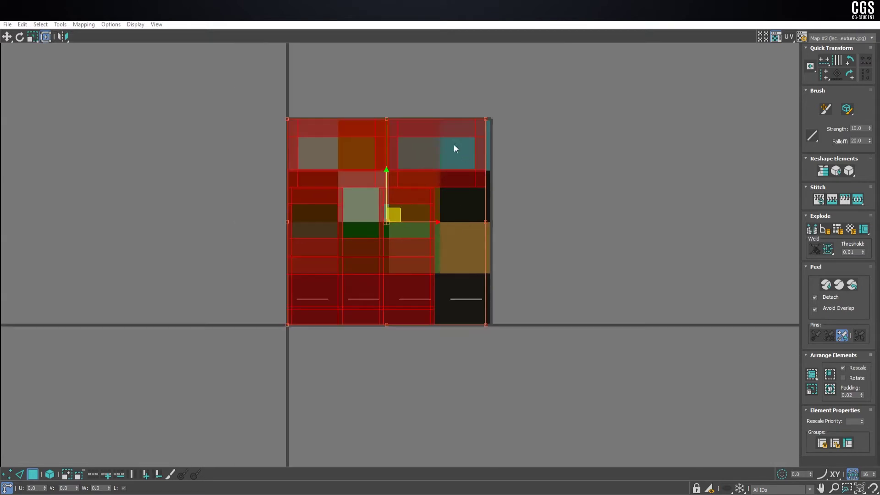
{"action": "mouse_move", "coordinate": [288, 115]}
{"action": "left_mouse_down"}
{"action": "mouse_move", "coordinate": [402, 210]}
{"action": "mouse_move", "coordinate": [459, 286]}
{"action": "mouse_move", "coordinate": [461, 201]}
{"action": "left_mouse_up"}
{"action": "scroll", "coordinate": [470, 302], "scroll_direction": "up", "scroll_amount": 2}
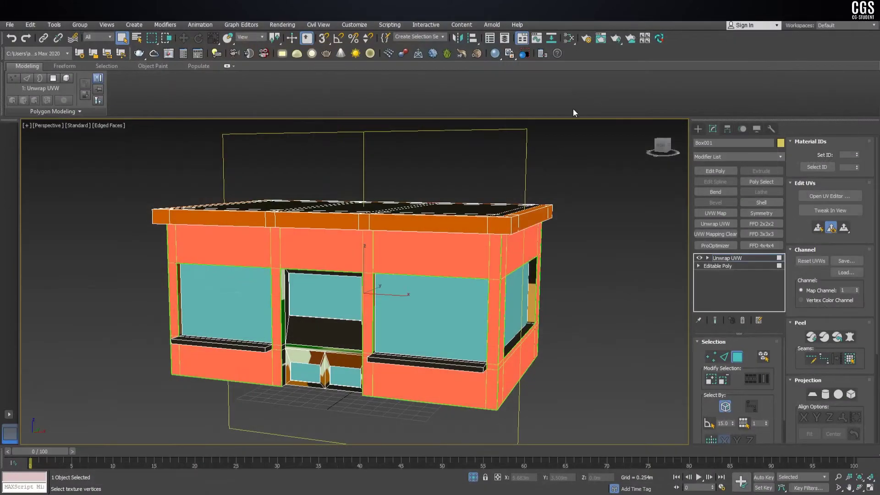
- Convert the building to Editable Poly and orbit to view its ochre walls and roof
{"action": "right_click", "coordinate": [459, 249]}
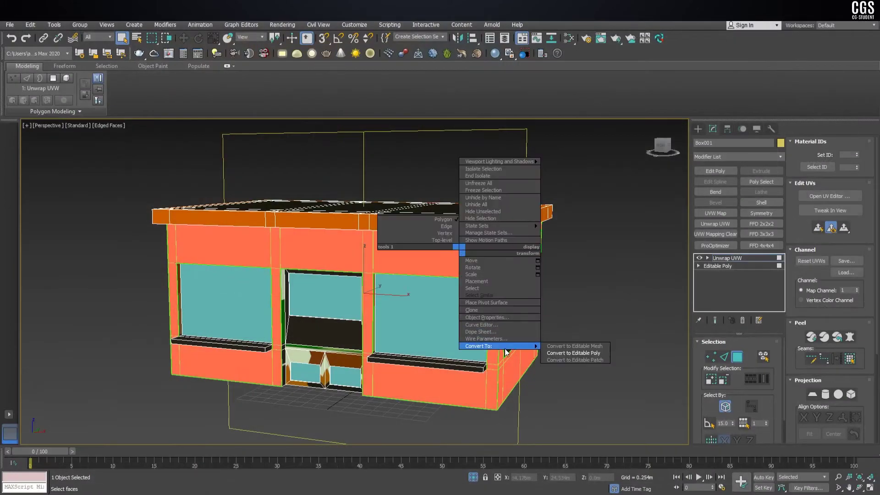
{"action": "left_click", "coordinate": [589, 353]}
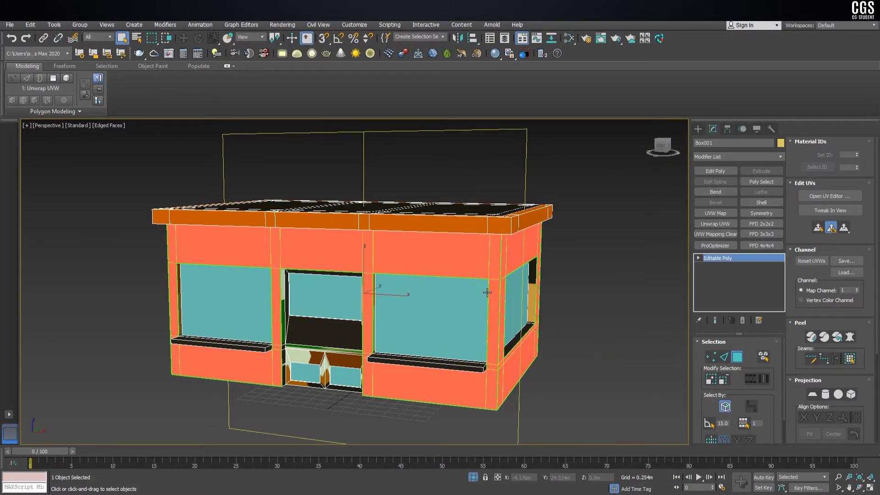
{"action": "scroll", "coordinate": [339, 321], "scroll_direction": "down", "scroll_amount": 3}
{"action": "scroll", "coordinate": [318, 307], "scroll_direction": "up", "scroll_amount": 5}
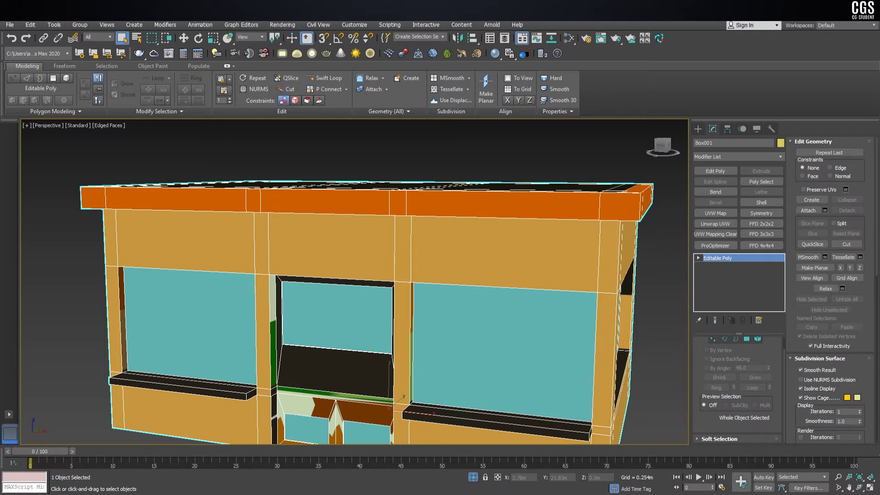
{"action": "scroll", "coordinate": [446, 296], "scroll_direction": "down", "scroll_amount": 2}
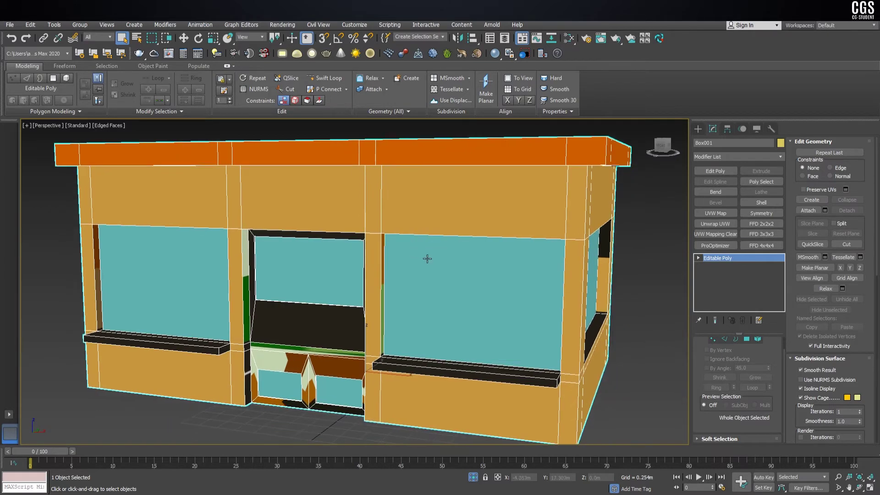
{"action": "middle_click_drag", "start_coordinate": [426, 256], "coordinate": [349, 289], "text": "alt"}
{"action": "scroll", "coordinate": [344, 291], "scroll_direction": "up", "scroll_amount": 4}
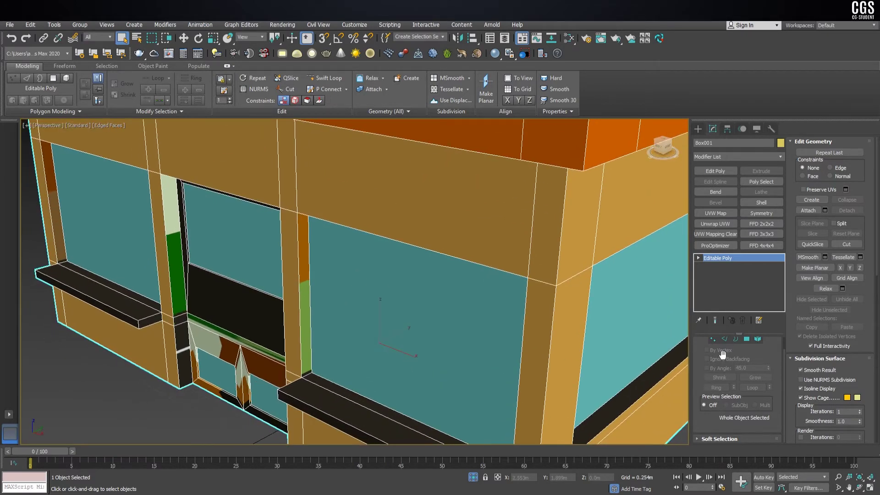
{"action": "middle_click_drag", "start_coordinate": [339, 370], "coordinate": [334, 246], "text": "alt"}
- In Polygon mode, select the sill and frame faces of the first two windows
{"action": "left_click", "coordinate": [746, 338]}
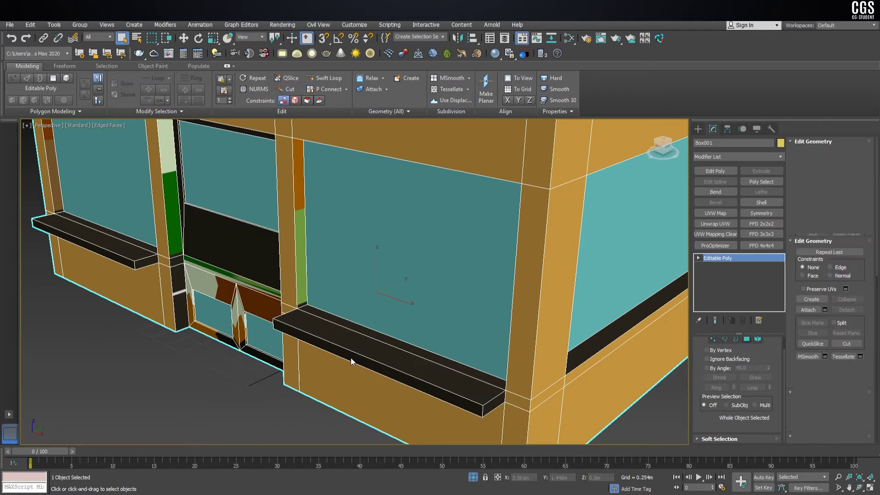
{"action": "left_click", "coordinate": [345, 327]}
{"action": "left_click", "coordinate": [302, 287], "text": "shift"}
{"action": "scroll", "coordinate": [302, 286], "scroll_direction": "down", "scroll_amount": 4}
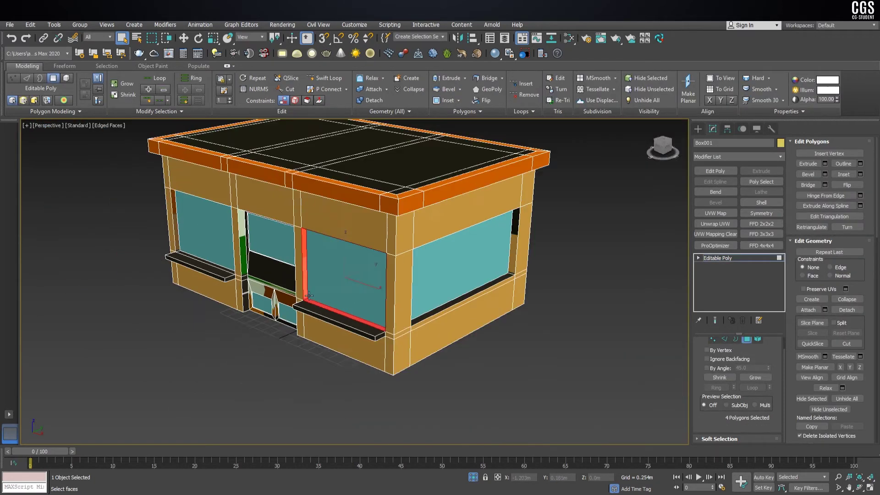
{"action": "scroll", "coordinate": [212, 287], "scroll_direction": "up", "scroll_amount": 2}
{"action": "scroll", "coordinate": [343, 230], "scroll_direction": "up", "scroll_amount": 2}
{"action": "scroll", "coordinate": [306, 308], "scroll_direction": "up", "scroll_amount": 2}
{"action": "scroll", "coordinate": [305, 308], "scroll_direction": "down", "scroll_amount": 3}
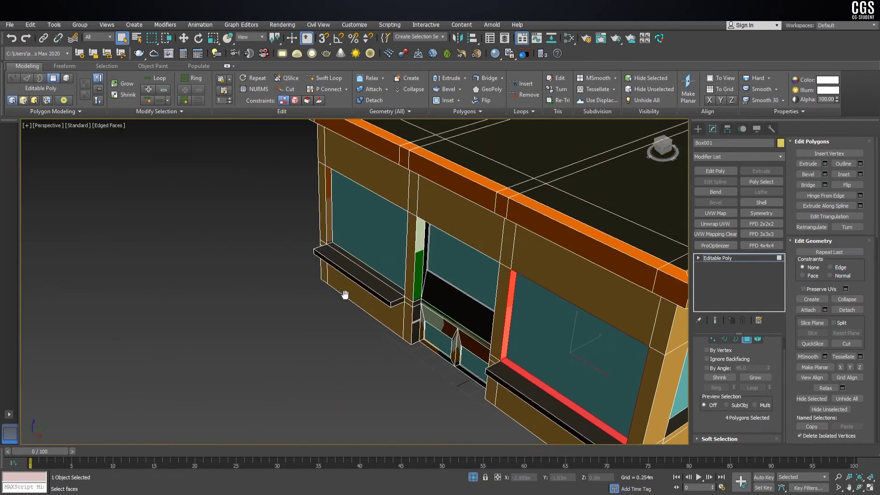
{"action": "scroll", "coordinate": [344, 238], "scroll_direction": "up", "scroll_amount": 5}
{"action": "left_click", "coordinate": [371, 220], "text": "ctrl"}
{"action": "left_click", "coordinate": [320, 170], "text": "ctrl"}
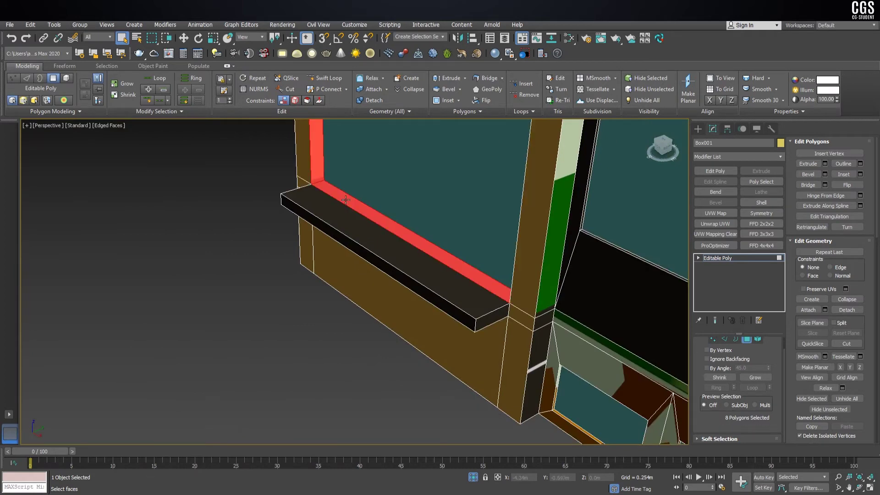
- Add the sill and frame faces of the remaining windows, 16 polygons in total
{"action": "scroll", "coordinate": [320, 171], "scroll_direction": "down", "scroll_amount": 5}
{"action": "scroll", "coordinate": [295, 312], "scroll_direction": "up", "scroll_amount": 3}
{"action": "scroll", "coordinate": [296, 312], "scroll_direction": "up", "scroll_amount": 3}
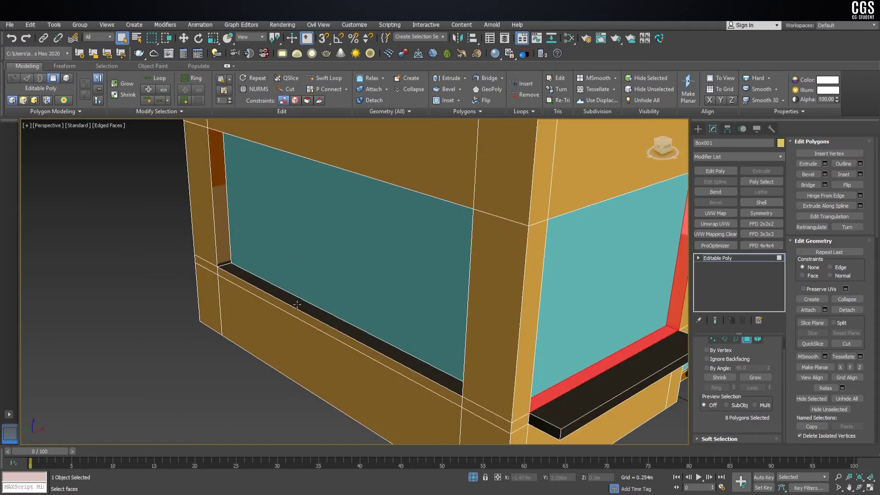
{"action": "left_click", "coordinate": [297, 304], "text": "ctrl"}
{"action": "left_click", "coordinate": [218, 243], "text": "ctrl"}
{"action": "scroll", "coordinate": [222, 243], "scroll_direction": "down", "scroll_amount": 5}
{"action": "mouse_move", "coordinate": [223, 243]}
{"action": "middle_mouse_down", "text": "alt"}
{"action": "mouse_move", "coordinate": [317, 228]}
{"action": "mouse_move", "coordinate": [376, 256]}
{"action": "middle_mouse_up", "text": "alt"}
{"action": "scroll", "coordinate": [596, 256], "scroll_direction": "up", "scroll_amount": 4}
{"action": "scroll", "coordinate": [631, 274], "scroll_direction": "up", "scroll_amount": 2}
{"action": "left_click", "coordinate": [632, 274], "text": "ctrl"}
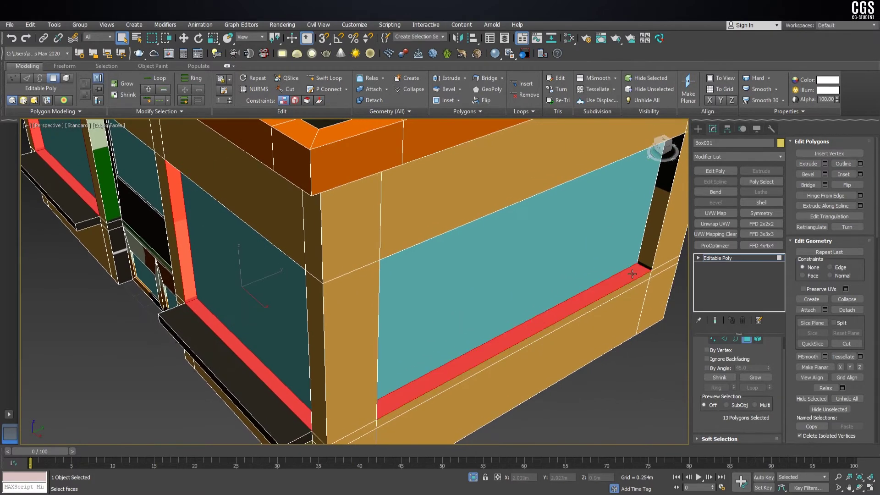
{"action": "scroll", "coordinate": [631, 274], "scroll_direction": "down", "scroll_amount": 2}
{"action": "left_click", "coordinate": [465, 274], "text": "ctrl"}
{"action": "mouse_move", "coordinate": [466, 275]}
{"action": "middle_mouse_down", "text": "alt"}
{"action": "mouse_move", "coordinate": [506, 196]}
{"action": "mouse_move", "coordinate": [606, 273]}
{"action": "mouse_move", "coordinate": [467, 263]}
{"action": "mouse_move", "coordinate": [442, 286]}
{"action": "middle_mouse_up", "text": "alt"}
{"action": "left_click", "coordinate": [606, 273], "text": "ctrl"}
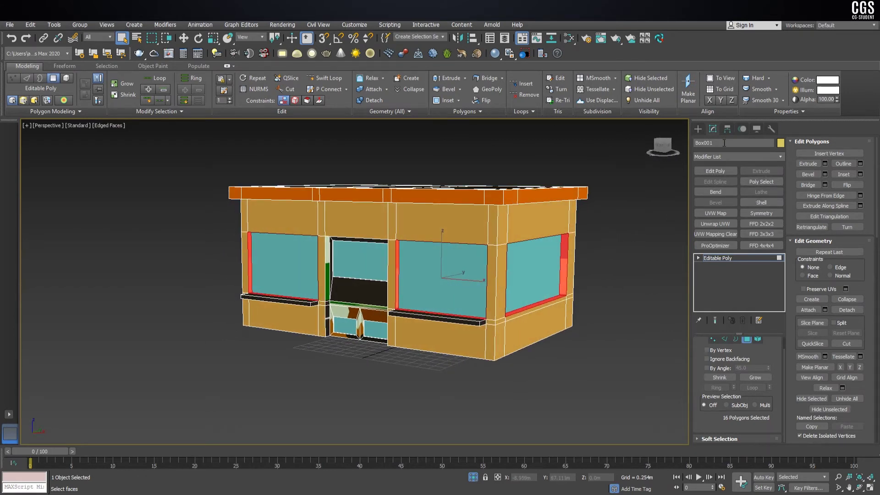
- Rename Box001 to Shop_ and add an Unwrap UVW modifier
{"action": "left_click", "coordinate": [724, 142]}
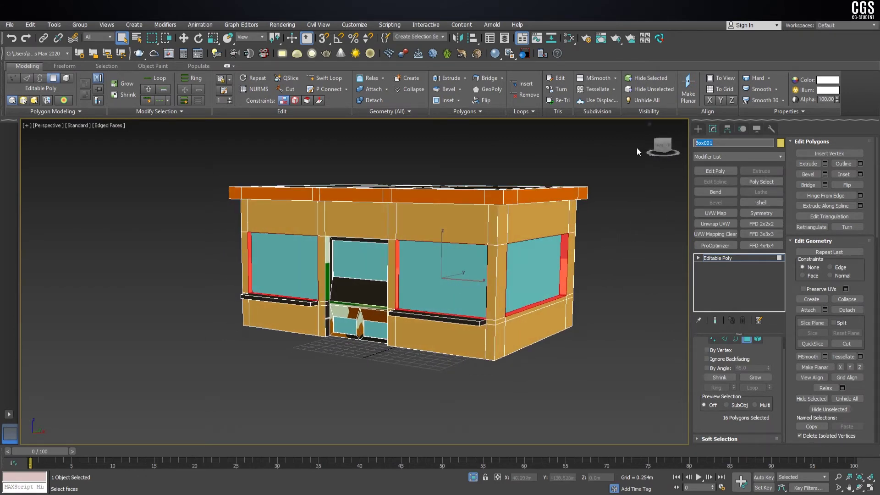
{"action": "type", "text": "Sjop"}
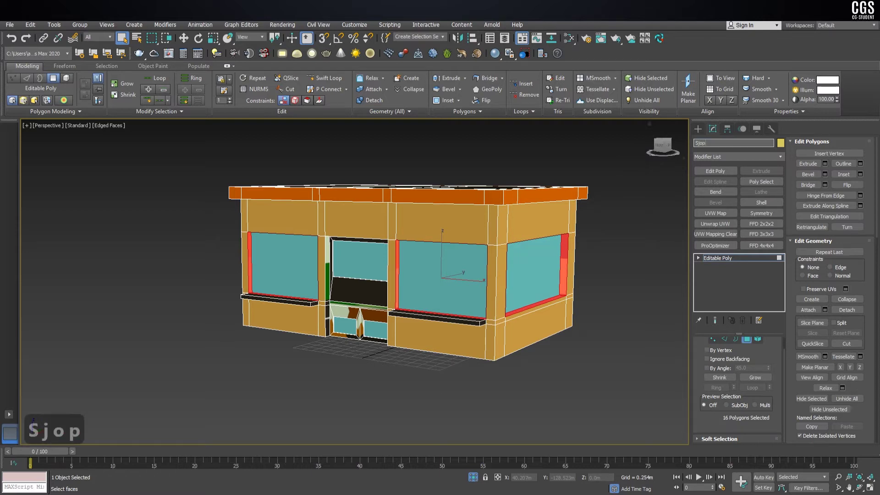
{"action": "key", "text": "BackSpace"}
{"action": "key", "text": "BackSpace"}
{"action": "key", "text": "BackSpace"}
{"action": "key", "text": "BackSpace"}
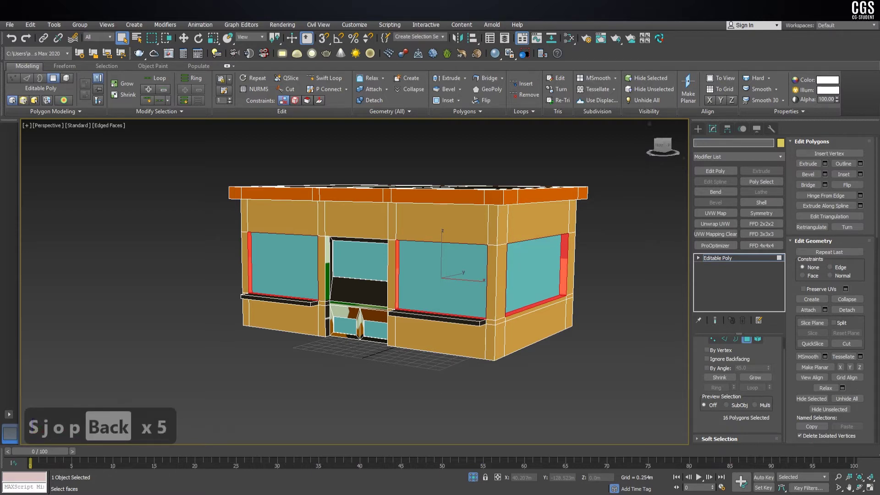
{"action": "type", "text": "Shop_"}
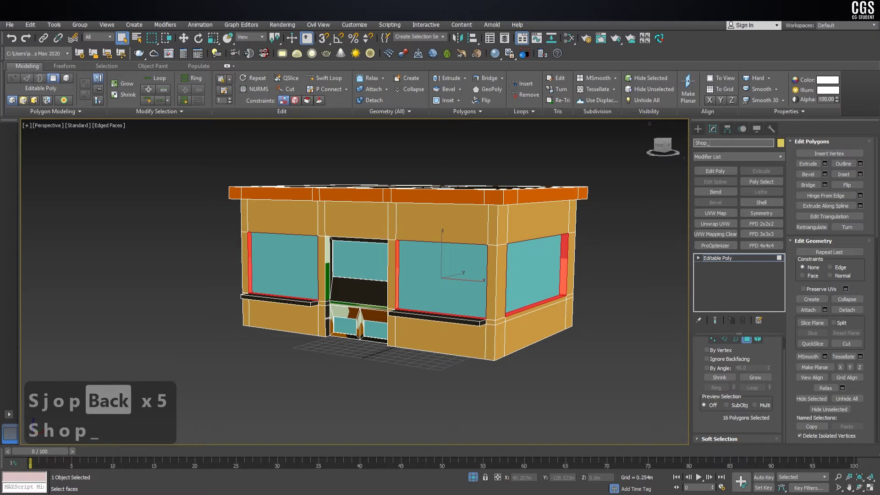
{"action": "left_click", "coordinate": [721, 227]}
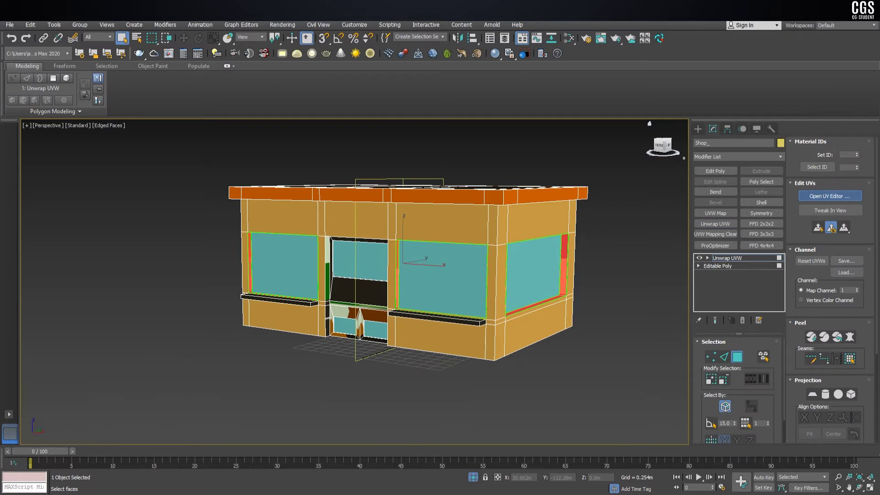
- Flatten the window-frame UVs in the UV Editor and show Map #2 behind them
{"action": "left_click", "coordinate": [830, 196]}
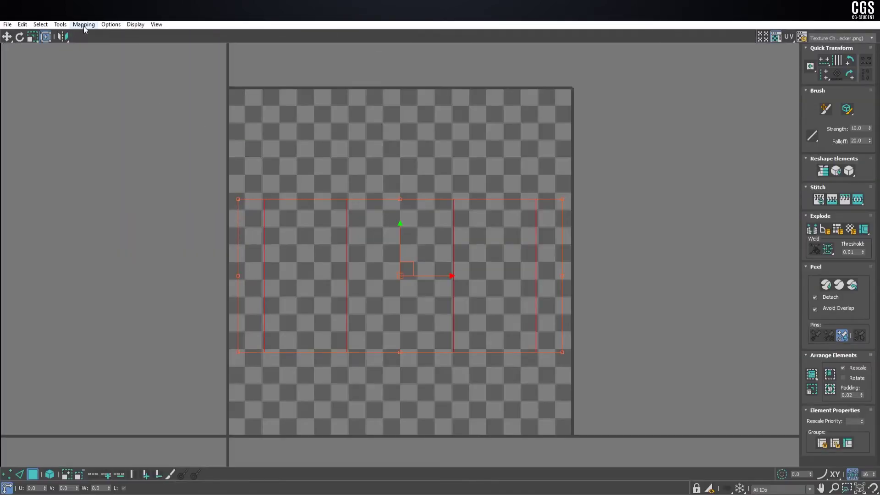
{"action": "left_click", "coordinate": [83, 24]}
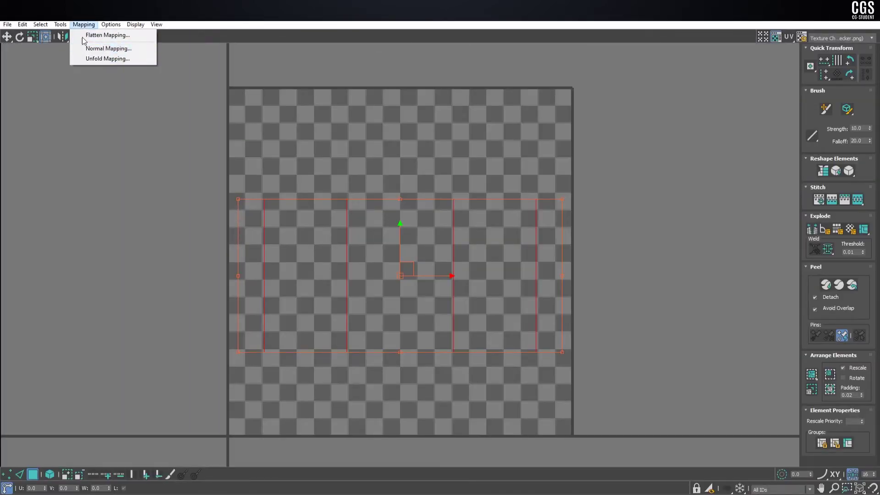
{"action": "left_click", "coordinate": [94, 35]}
{"action": "left_click", "coordinate": [118, 85]}
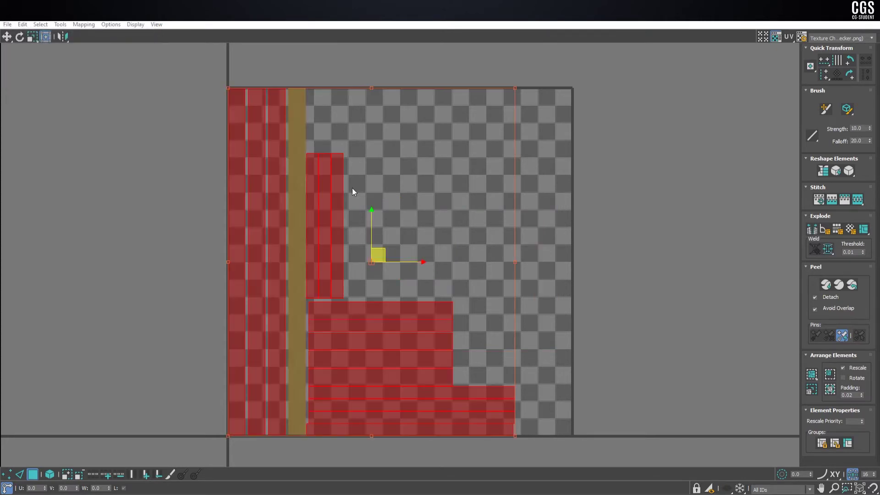
{"action": "left_click", "coordinate": [842, 38]}
{"action": "left_click", "coordinate": [842, 39]}
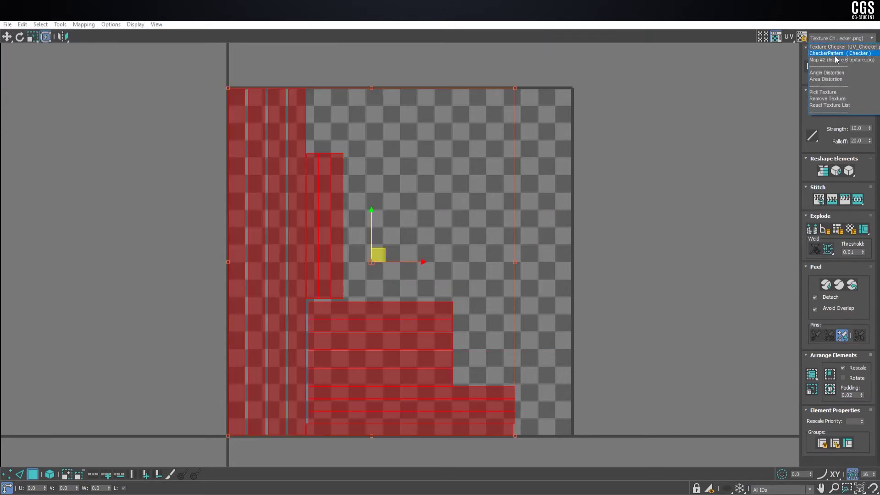
{"action": "left_click", "coordinate": [820, 68]}
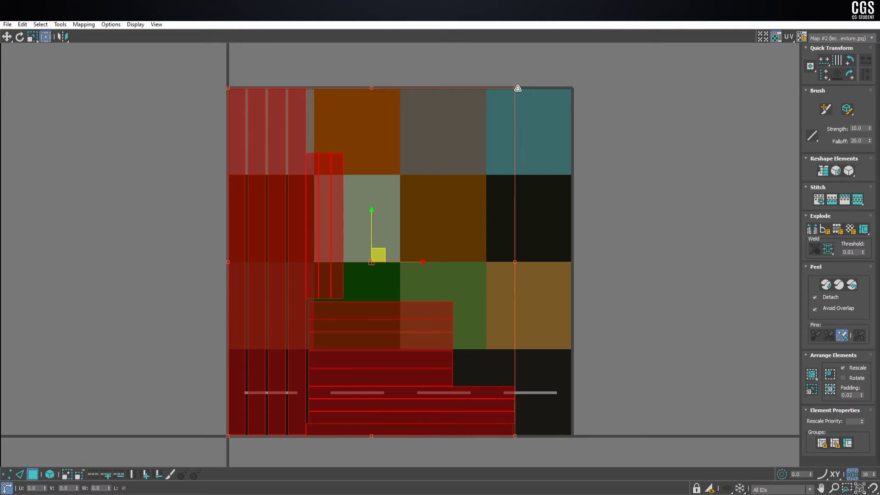
- Scale the window-frame UV clusters to fit inside the ochre swatch
{"action": "mouse_move", "coordinate": [516, 88]}
{"action": "left_mouse_down"}
{"action": "mouse_move", "coordinate": [295, 362]}
{"action": "mouse_move", "coordinate": [528, 299]}
{"action": "left_mouse_up"}
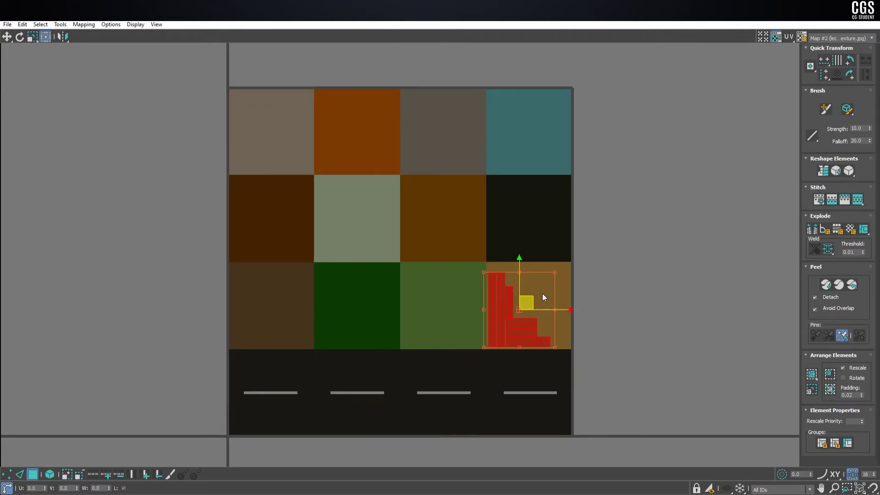
{"action": "scroll", "coordinate": [545, 290], "scroll_direction": "up", "scroll_amount": 4}
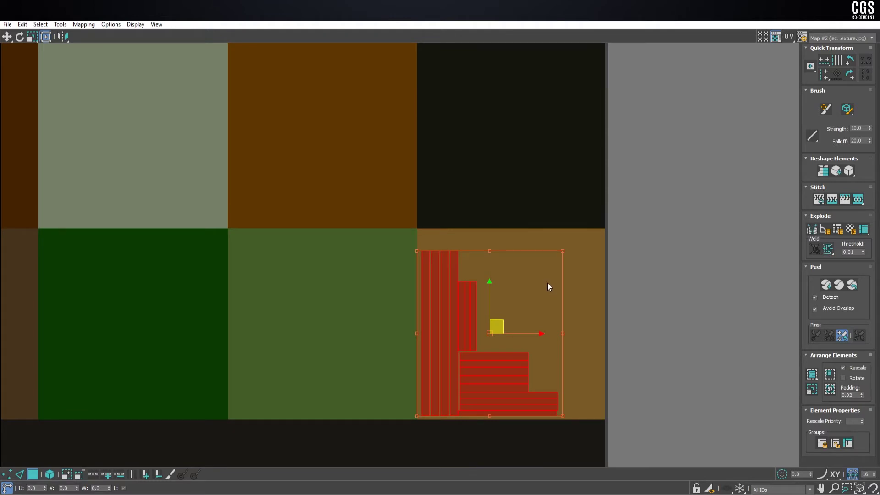
{"action": "scroll", "coordinate": [526, 265], "scroll_direction": "up", "scroll_amount": 1}
{"action": "scroll", "coordinate": [562, 254], "scroll_direction": "down", "scroll_amount": 1}
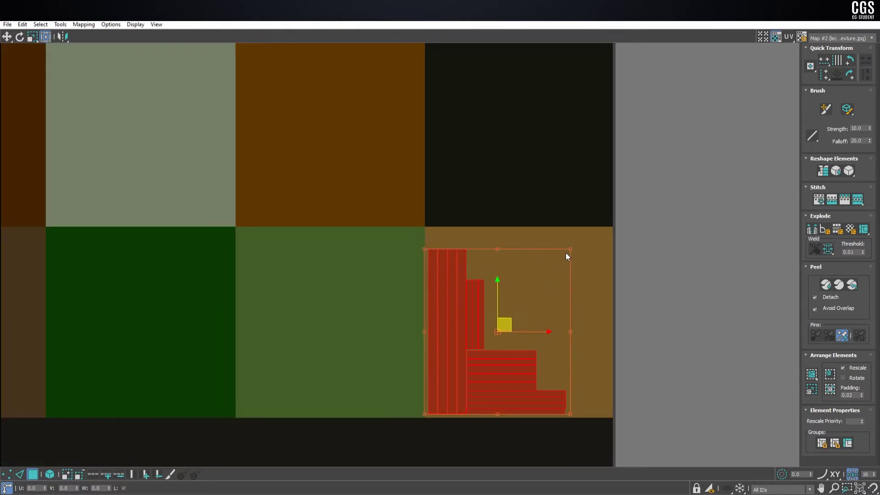
{"action": "left_click_drag", "start_coordinate": [570, 250], "coordinate": [581, 243]}
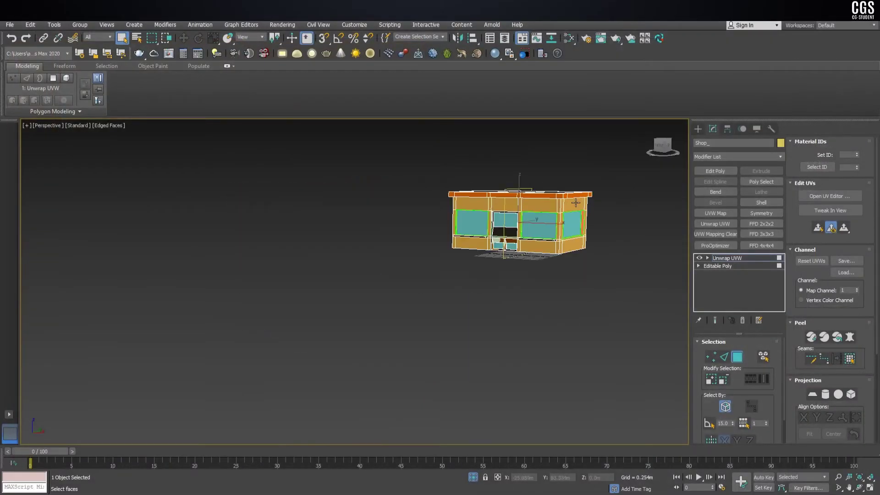
- Collapse Shop_ to an Editable Poly and orbit to look down on the roof
{"action": "right_click", "coordinate": [535, 204]}
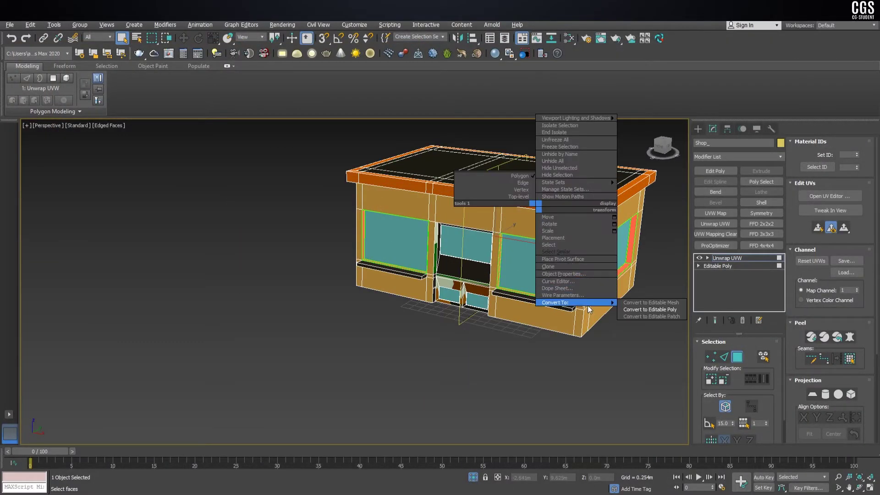
{"action": "left_click", "coordinate": [652, 311]}
{"action": "scroll", "coordinate": [434, 258], "scroll_direction": "up", "scroll_amount": 4}
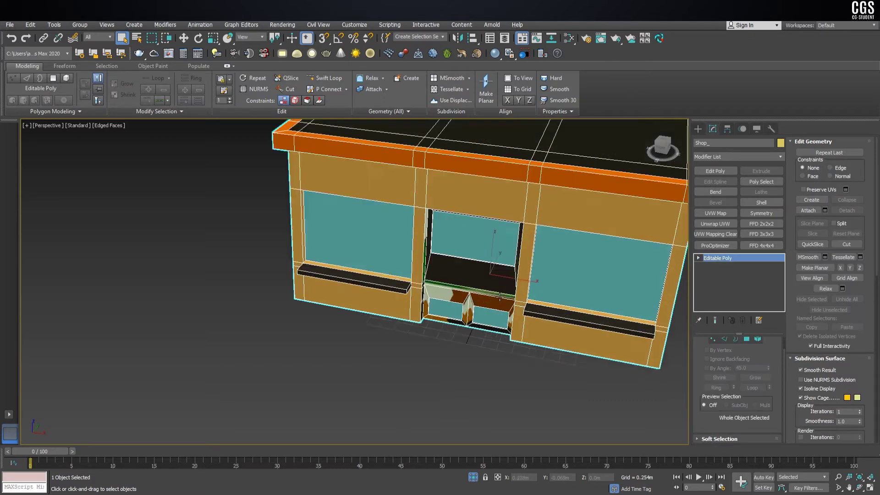
{"action": "scroll", "coordinate": [434, 258], "scroll_direction": "up", "scroll_amount": 2}
{"action": "scroll", "coordinate": [434, 258], "scroll_direction": "up", "scroll_amount": 2}
{"action": "scroll", "coordinate": [435, 258], "scroll_direction": "down", "scroll_amount": 3}
{"action": "scroll", "coordinate": [403, 326], "scroll_direction": "down", "scroll_amount": 2}
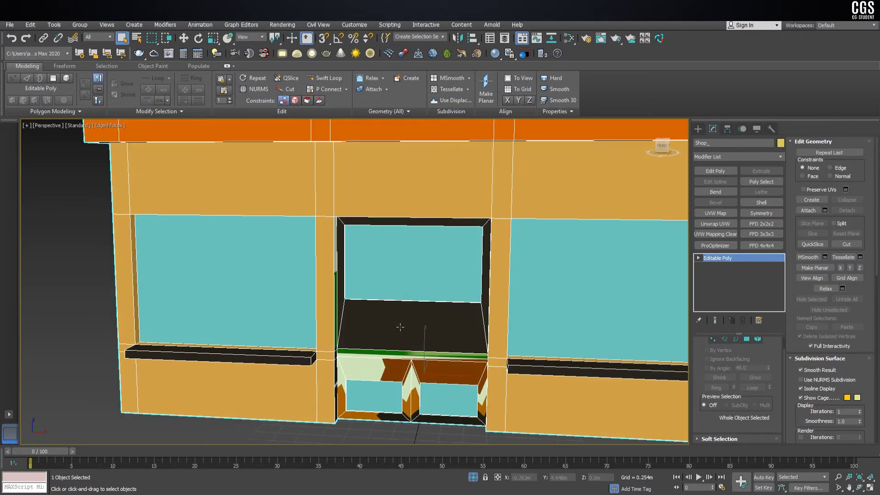
{"action": "scroll", "coordinate": [403, 326], "scroll_direction": "down", "scroll_amount": 2}
{"action": "middle_click_drag", "start_coordinate": [408, 326], "coordinate": [472, 413], "text": "alt"}
{"action": "scroll", "coordinate": [472, 412], "scroll_direction": "up", "scroll_amount": 4}
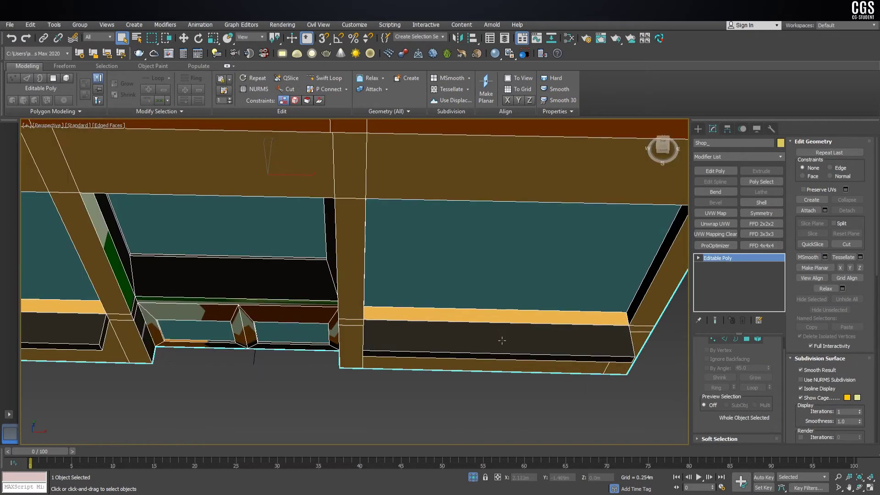
- In the Top view, select the bottom-edge vertices and move them down
{"action": "left_click", "coordinate": [745, 340]}
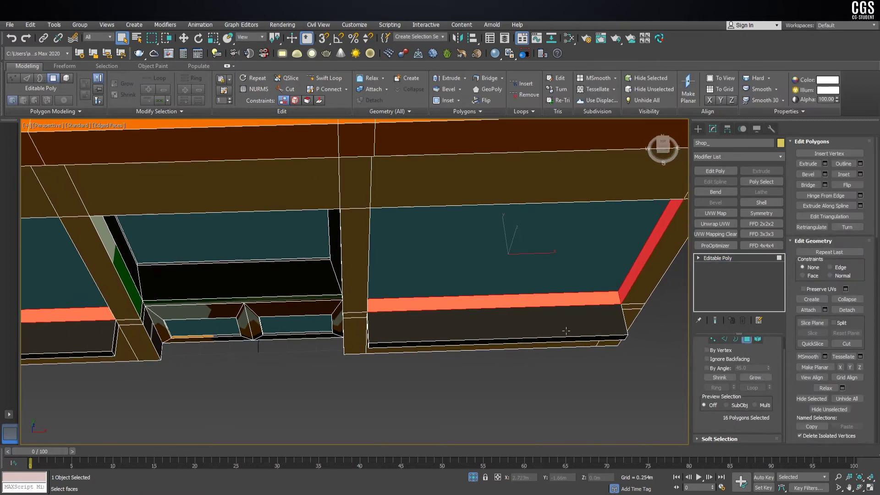
{"action": "key", "text": "t"}
{"action": "key", "text": "x"}
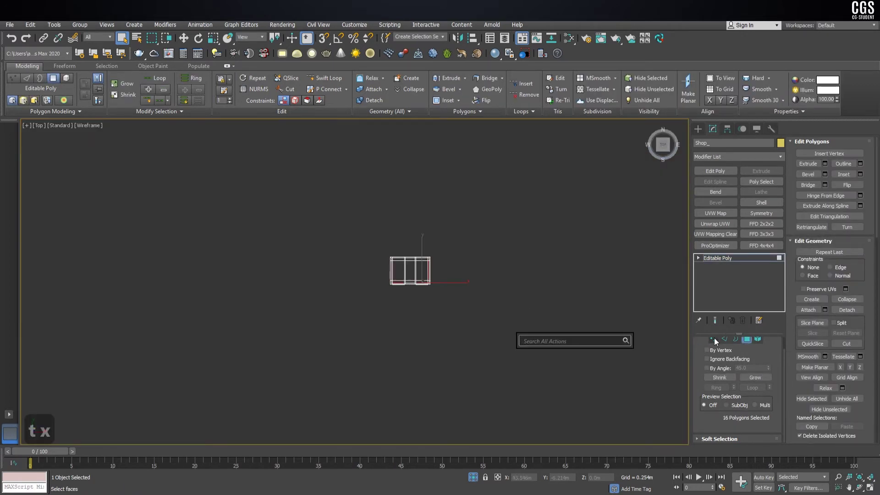
{"action": "left_click", "coordinate": [712, 339]}
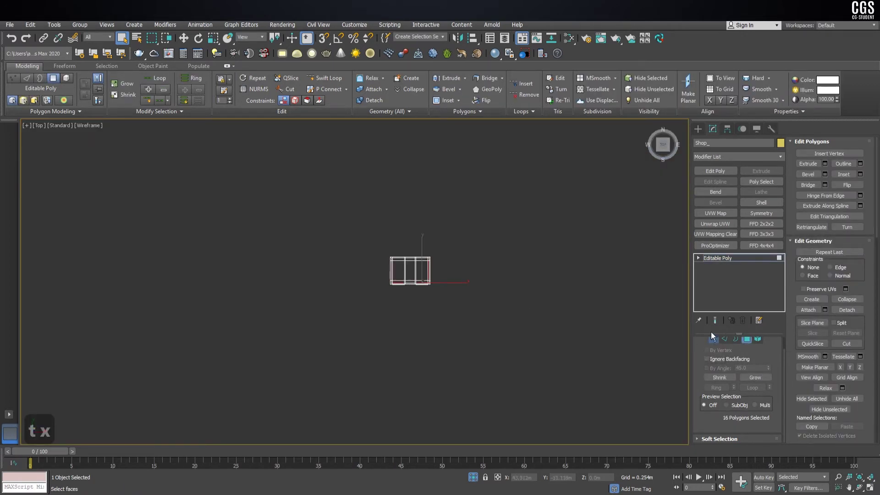
{"action": "scroll", "coordinate": [435, 262], "scroll_direction": "up", "scroll_amount": 3}
{"action": "scroll", "coordinate": [419, 334], "scroll_direction": "up", "scroll_amount": 3}
{"action": "scroll", "coordinate": [578, 312], "scroll_direction": "up", "scroll_amount": 2}
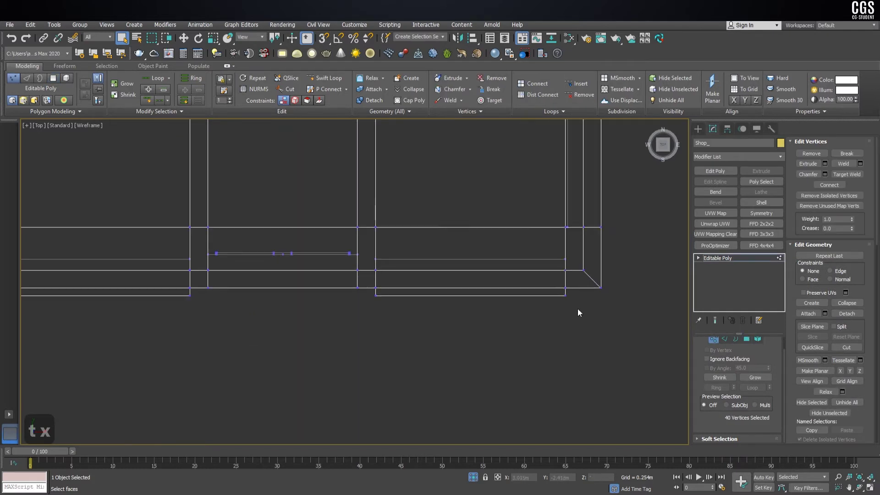
{"action": "left_click_drag", "start_coordinate": [356, 299], "coordinate": [356, 298]}
{"action": "middle_click_drag", "start_coordinate": [323, 304], "coordinate": [461, 337]}
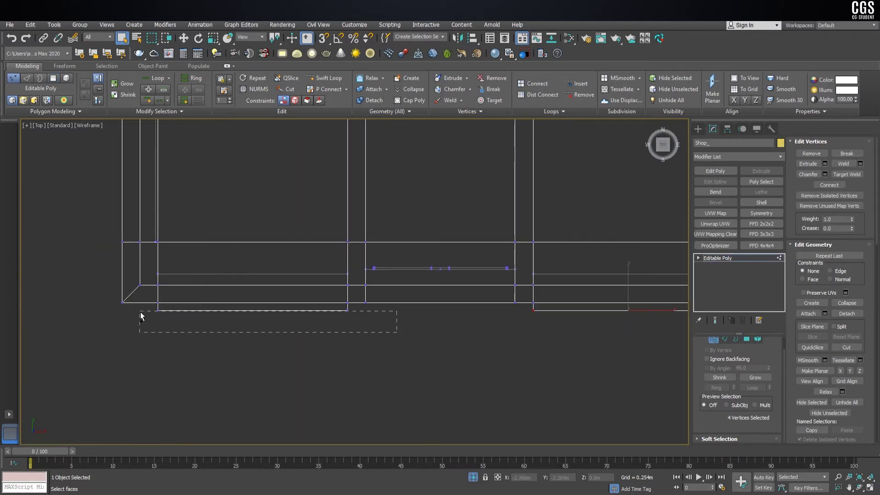
{"action": "left_click_drag", "start_coordinate": [140, 312], "coordinate": [138, 308], "text": "ctrl"}
{"action": "key", "text": "w"}
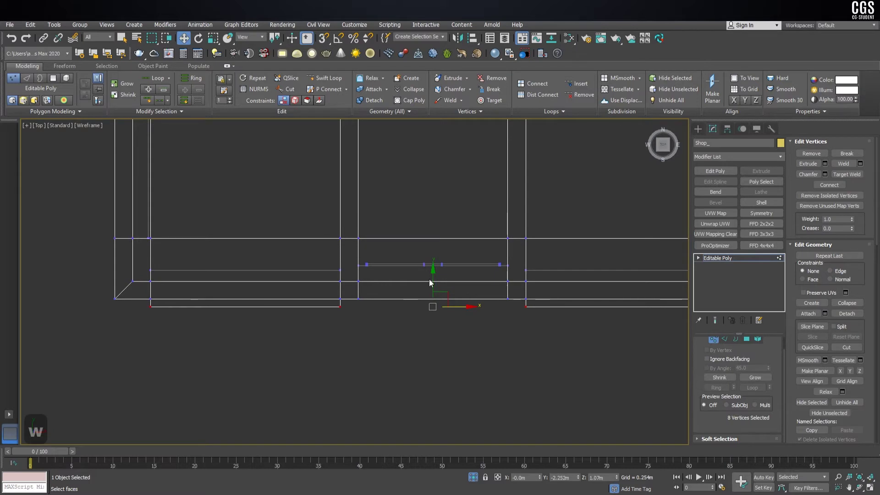
{"action": "left_click_drag", "start_coordinate": [430, 283], "coordinate": [431, 297]}
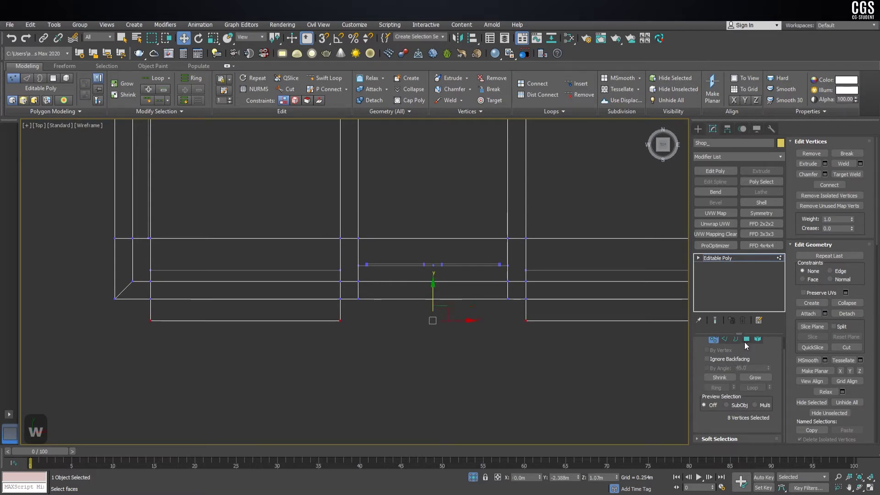
- Select the ten front window-sill polygons in the Top view
{"action": "left_click", "coordinate": [747, 340]}
{"action": "middle_click_drag", "start_coordinate": [556, 314], "coordinate": [448, 306]}
{"action": "left_click", "coordinate": [622, 353]}
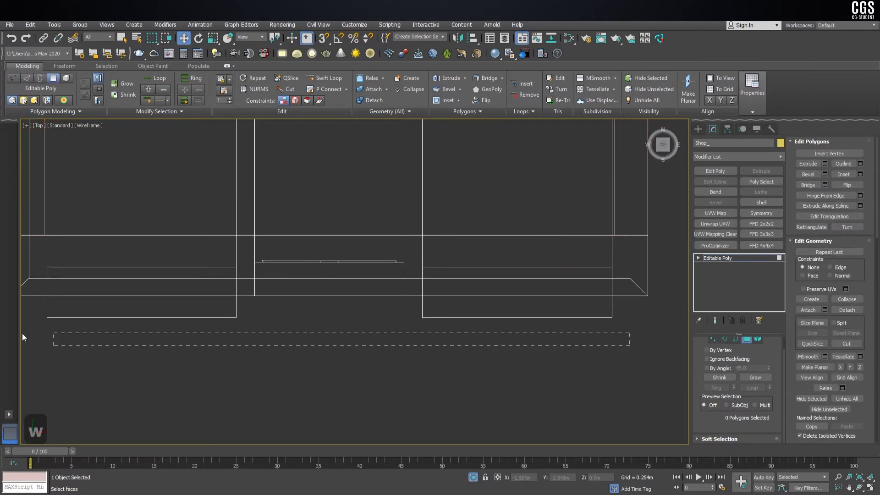
{"action": "left_click_drag", "start_coordinate": [4, 315], "coordinate": [4, 316]}
{"action": "middle_click_drag", "start_coordinate": [338, 306], "coordinate": [334, 310]}
- Face the shop front in Perspective and add the top door-frame polygon to the selection
{"action": "key", "text": "p"}
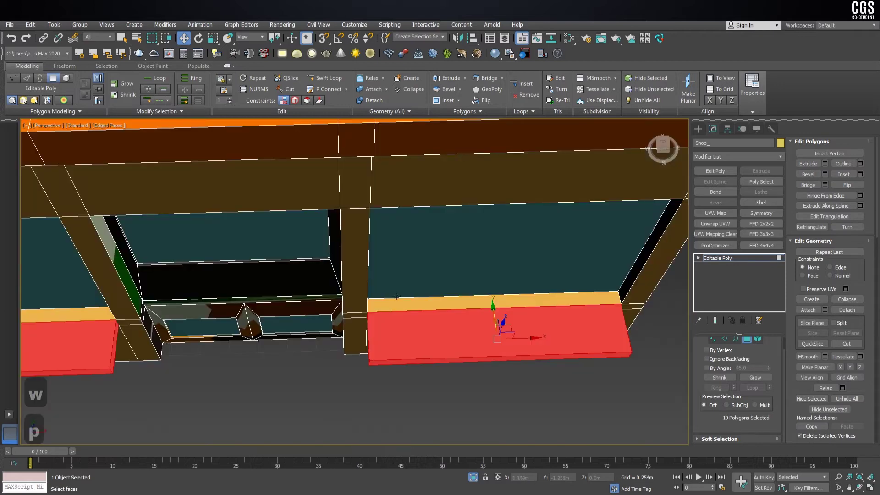
{"action": "middle_click_drag", "start_coordinate": [473, 286], "coordinate": [460, 265], "text": "alt"}
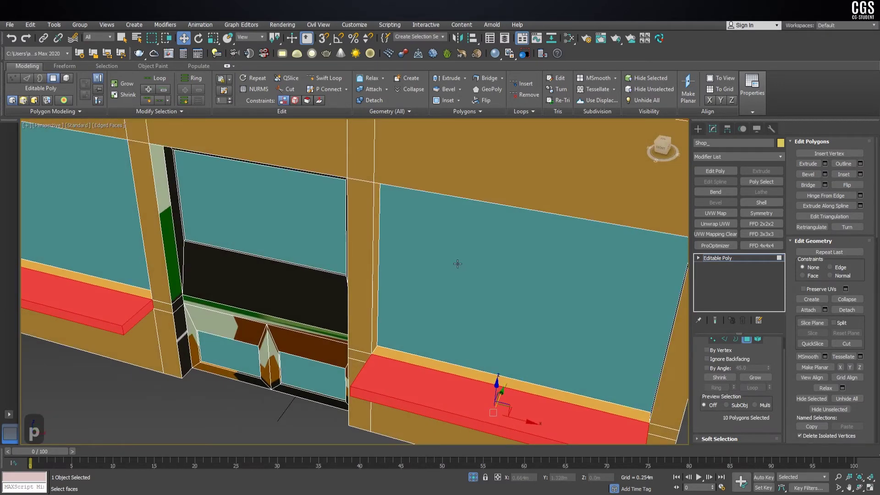
{"action": "scroll", "coordinate": [447, 249], "scroll_direction": "down", "scroll_amount": 5}
{"action": "middle_click_drag", "start_coordinate": [446, 249], "coordinate": [339, 179], "text": "alt"}
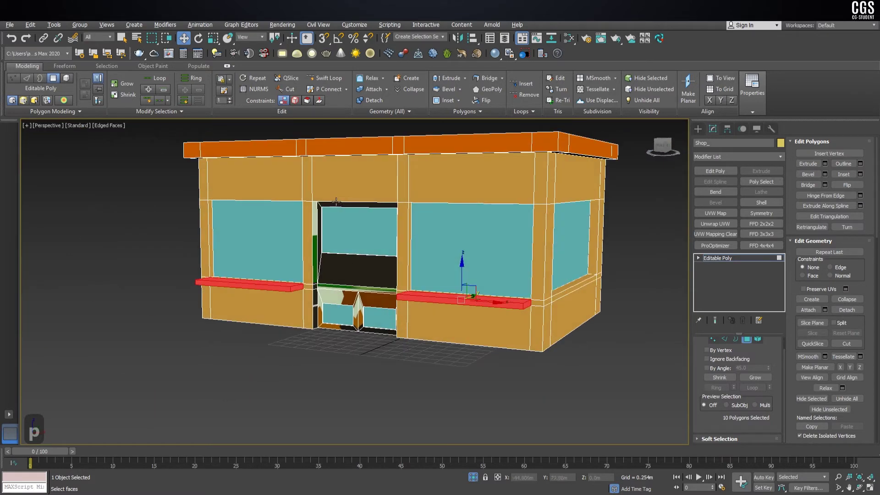
{"action": "scroll", "coordinate": [338, 177], "scroll_direction": "up", "scroll_amount": 3}
{"action": "scroll", "coordinate": [363, 208], "scroll_direction": "up", "scroll_amount": 3}
{"action": "scroll", "coordinate": [363, 207], "scroll_direction": "up", "scroll_amount": 2}
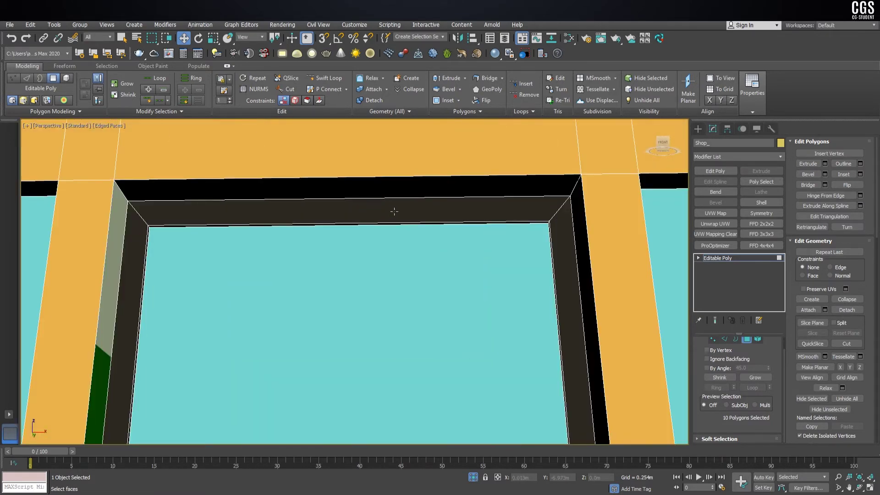
{"action": "left_click", "coordinate": [395, 212], "text": "ctrl"}
{"action": "scroll", "coordinate": [405, 214], "scroll_direction": "down", "scroll_amount": 2}
{"action": "scroll", "coordinate": [469, 228], "scroll_direction": "down", "scroll_amount": 4}
{"action": "scroll", "coordinate": [465, 250], "scroll_direction": "up", "scroll_amount": 3}
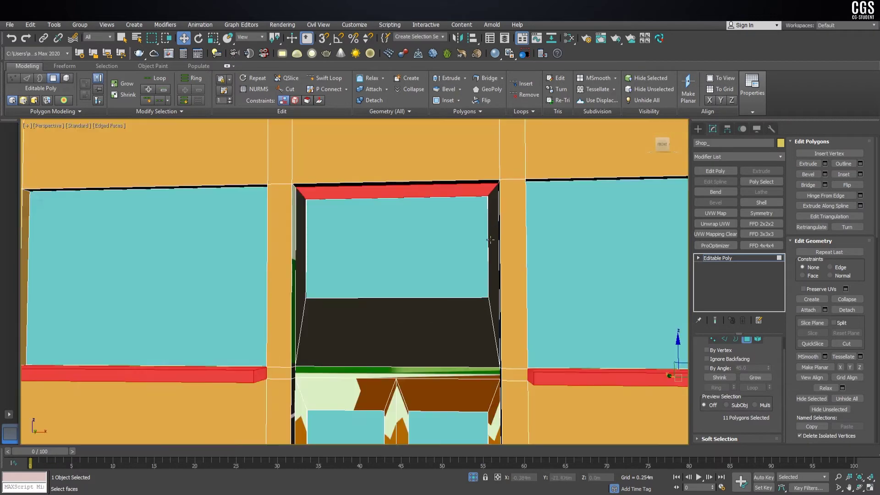
{"action": "scroll", "coordinate": [465, 249], "scroll_direction": "up", "scroll_amount": 2}
- Use By Angle 45 selection to add the door's lower panels
{"action": "left_click", "coordinate": [707, 368]}
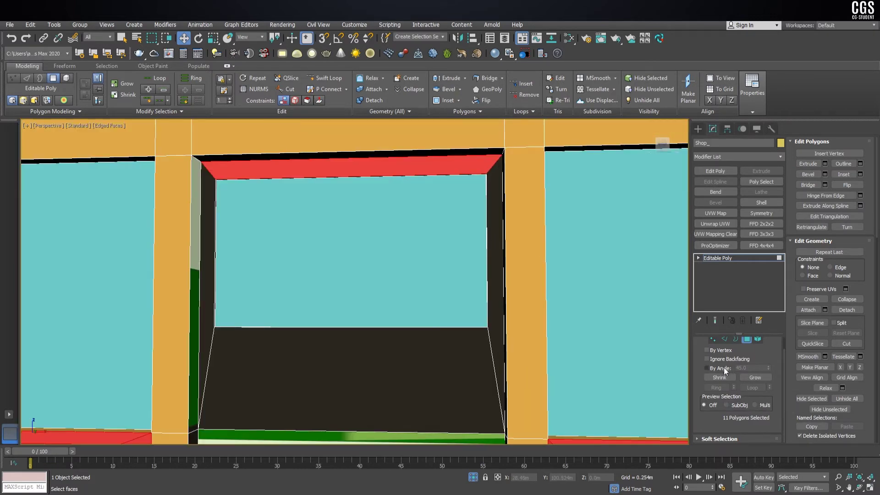
{"action": "left_click", "coordinate": [454, 357], "text": "ctrl"}
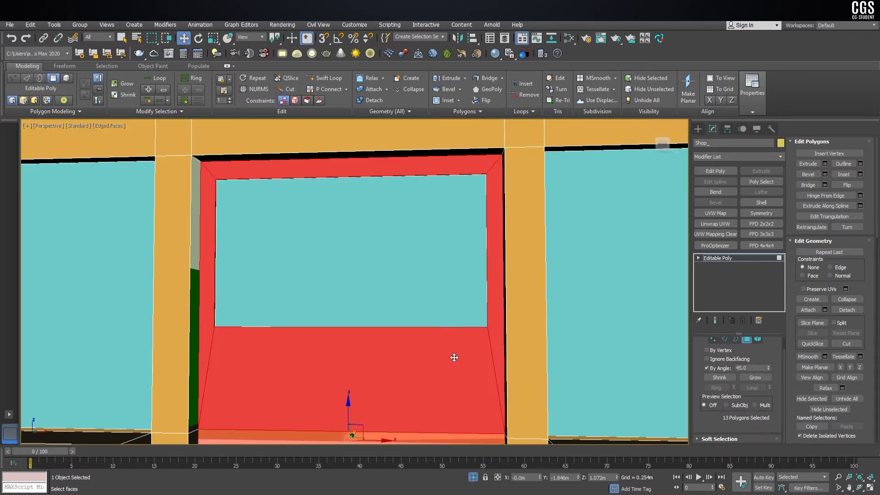
{"action": "key", "text": "ctrl+z"}
{"action": "key", "text": "ctrl+z"}
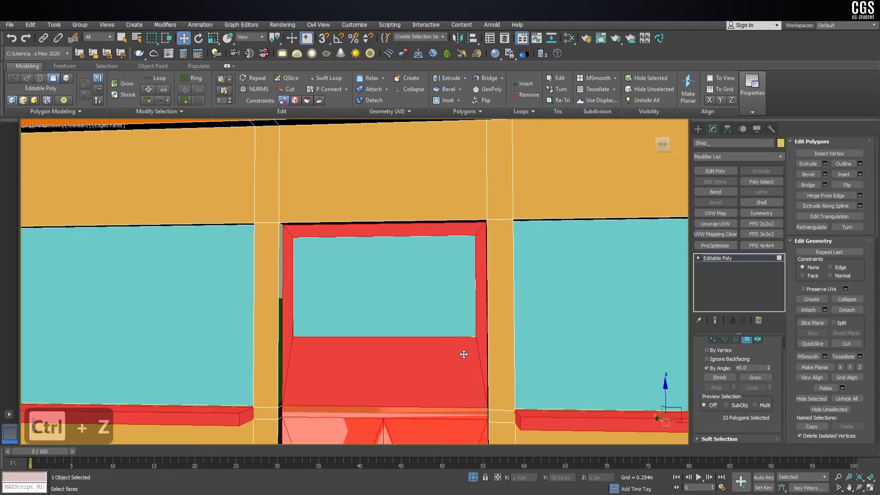
{"action": "scroll", "coordinate": [456, 366], "scroll_direction": "down", "scroll_amount": 5}
{"action": "scroll", "coordinate": [459, 384], "scroll_direction": "up", "scroll_amount": 3}
{"action": "scroll", "coordinate": [436, 375], "scroll_direction": "up", "scroll_amount": 2}
{"action": "scroll", "coordinate": [385, 359], "scroll_direction": "up", "scroll_amount": 2}
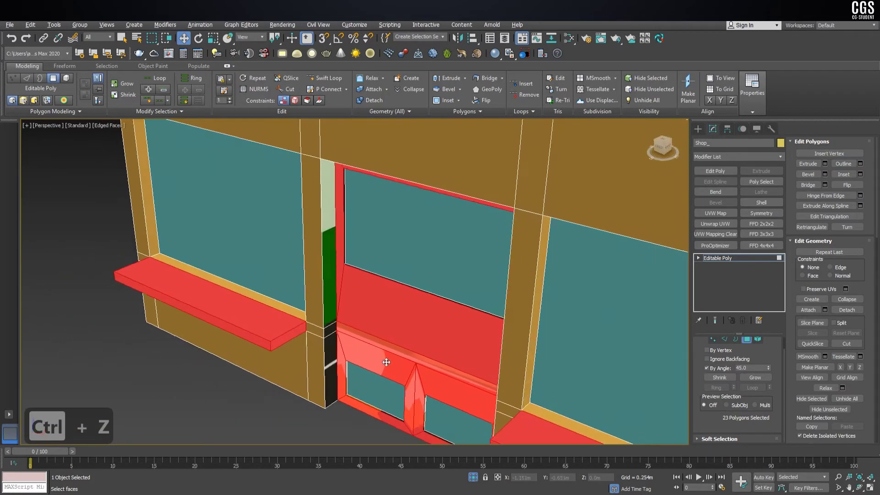
{"action": "scroll", "coordinate": [367, 340], "scroll_direction": "up", "scroll_amount": 2}
{"action": "scroll", "coordinate": [368, 341], "scroll_direction": "down", "scroll_amount": 2}
{"action": "scroll", "coordinate": [377, 337], "scroll_direction": "down", "scroll_amount": 2}
{"action": "scroll", "coordinate": [389, 349], "scroll_direction": "down", "scroll_amount": 4}
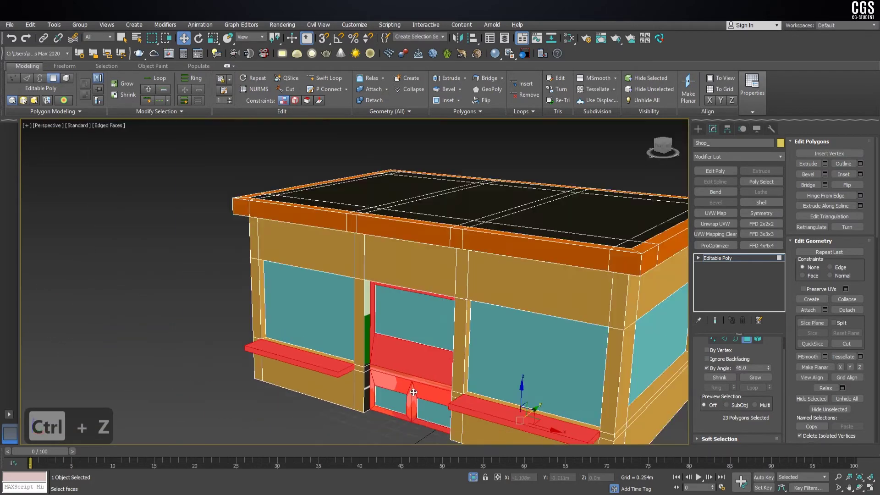
{"action": "mouse_move", "coordinate": [412, 348]}
{"action": "middle_mouse_down", "text": "alt"}
{"action": "mouse_move", "coordinate": [431, 374]}
{"action": "mouse_move", "coordinate": [415, 366]}
{"action": "mouse_move", "coordinate": [410, 348]}
{"action": "mouse_move", "coordinate": [391, 353]}
{"action": "middle_mouse_up", "text": "alt"}
{"action": "scroll", "coordinate": [430, 373], "scroll_direction": "up", "scroll_amount": 2}
{"action": "scroll", "coordinate": [410, 339], "scroll_direction": "down", "scroll_amount": 3}
{"action": "scroll", "coordinate": [340, 304], "scroll_direction": "down", "scroll_amount": 5}
{"action": "scroll", "coordinate": [339, 345], "scroll_direction": "up", "scroll_amount": 8}
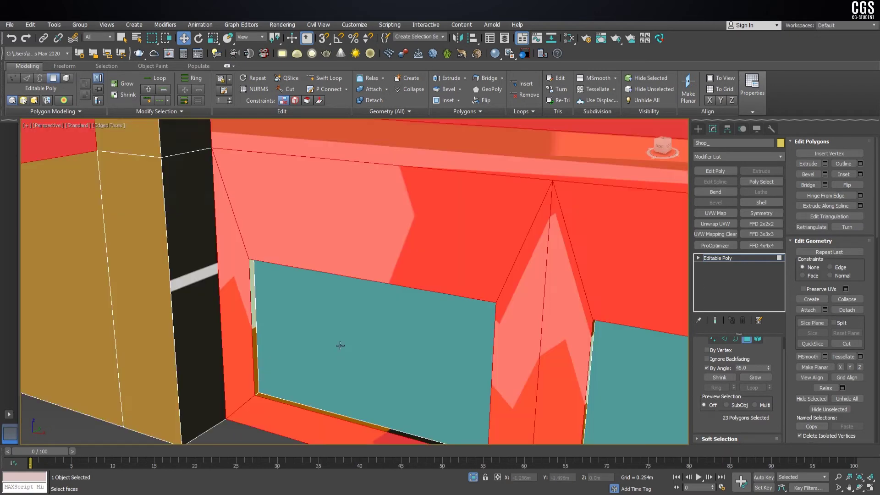
- Turn By Angle off and undo the stray window-panel pick
{"action": "left_click", "coordinate": [720, 369]}
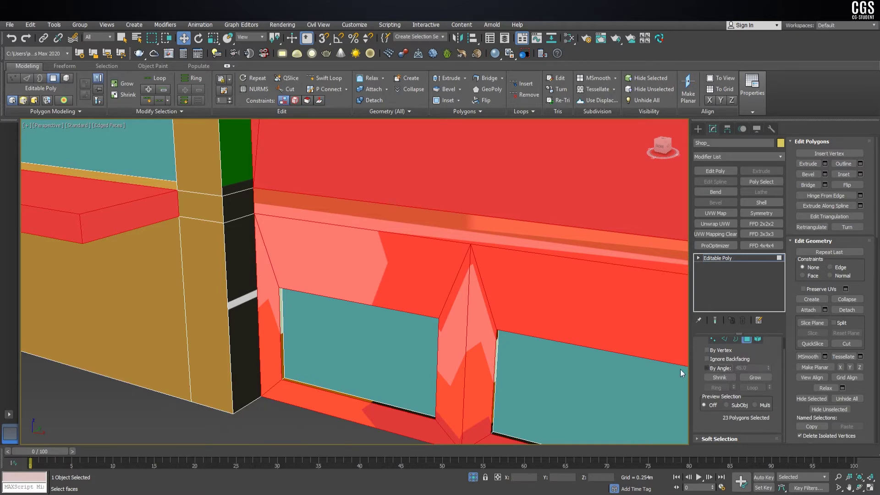
{"action": "scroll", "coordinate": [350, 403], "scroll_direction": "up", "scroll_amount": 4}
{"action": "left_click", "coordinate": [355, 382], "text": "ctrl"}
{"action": "key", "text": "ctrl+z"}
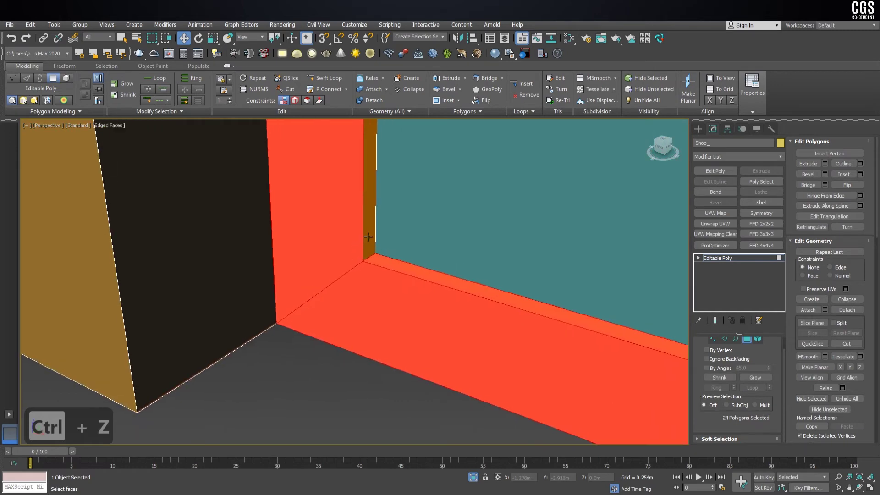
{"action": "scroll", "coordinate": [386, 345], "scroll_direction": "up", "scroll_amount": 3}
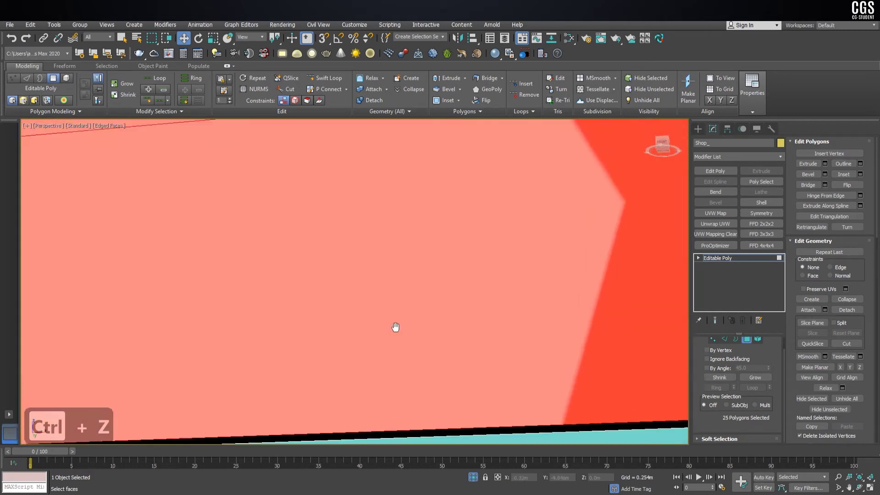
{"action": "middle_click_drag", "start_coordinate": [395, 327], "coordinate": [449, 233]}
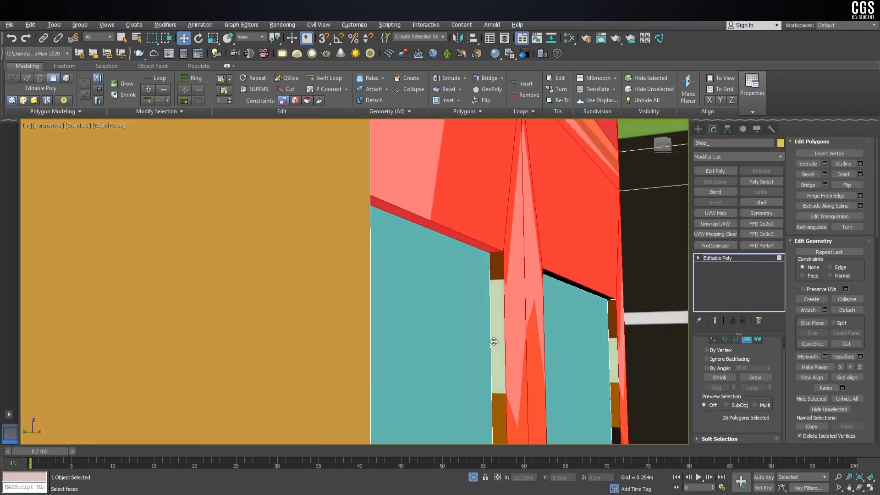
- Ctrl-add the thin frame strips around the first window to the selection
{"action": "left_click", "coordinate": [493, 339], "text": "ctrl"}
{"action": "scroll", "coordinate": [486, 342], "scroll_direction": "down", "scroll_amount": 5}
{"action": "mouse_move", "coordinate": [468, 349]}
{"action": "middle_mouse_down"}
{"action": "mouse_move", "coordinate": [623, 349]}
{"action": "mouse_move", "coordinate": [452, 386]}
{"action": "middle_mouse_up"}
{"action": "left_click", "coordinate": [442, 364], "text": "ctrl"}
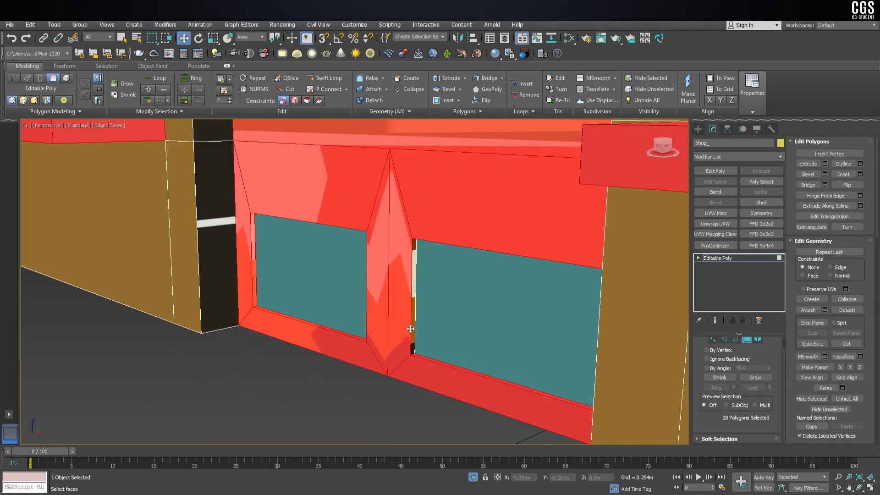
{"action": "left_click", "coordinate": [412, 329], "text": "ctrl"}
{"action": "mouse_move", "coordinate": [412, 328]}
{"action": "middle_mouse_down", "text": "alt"}
{"action": "mouse_move", "coordinate": [393, 370]}
{"action": "mouse_move", "coordinate": [430, 286]}
{"action": "mouse_move", "coordinate": [487, 229]}
{"action": "mouse_move", "coordinate": [530, 334]}
{"action": "mouse_move", "coordinate": [424, 306]}
{"action": "middle_mouse_up", "text": "alt"}
{"action": "left_click", "coordinate": [431, 283], "text": "ctrl"}
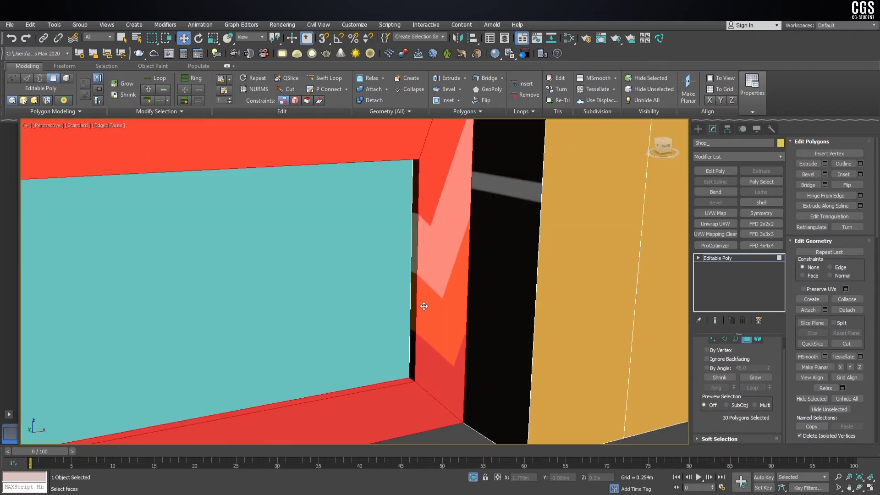
{"action": "left_click", "coordinate": [411, 297], "text": "ctrl"}
{"action": "scroll", "coordinate": [483, 335], "scroll_direction": "down", "scroll_amount": 5}
{"action": "mouse_move", "coordinate": [483, 334]}
{"action": "middle_mouse_down", "text": "alt"}
{"action": "mouse_move", "coordinate": [511, 321]}
{"action": "mouse_move", "coordinate": [452, 336]}
{"action": "mouse_move", "coordinate": [441, 281]}
{"action": "middle_mouse_up", "text": "alt"}
- Add the other window's side, bottom and top frame strips, reaching 35 selected polygons
{"action": "scroll", "coordinate": [452, 338], "scroll_direction": "down", "scroll_amount": 8}
{"action": "scroll", "coordinate": [441, 281], "scroll_direction": "up", "scroll_amount": 6}
{"action": "scroll", "coordinate": [441, 281], "scroll_direction": "up", "scroll_amount": 5}
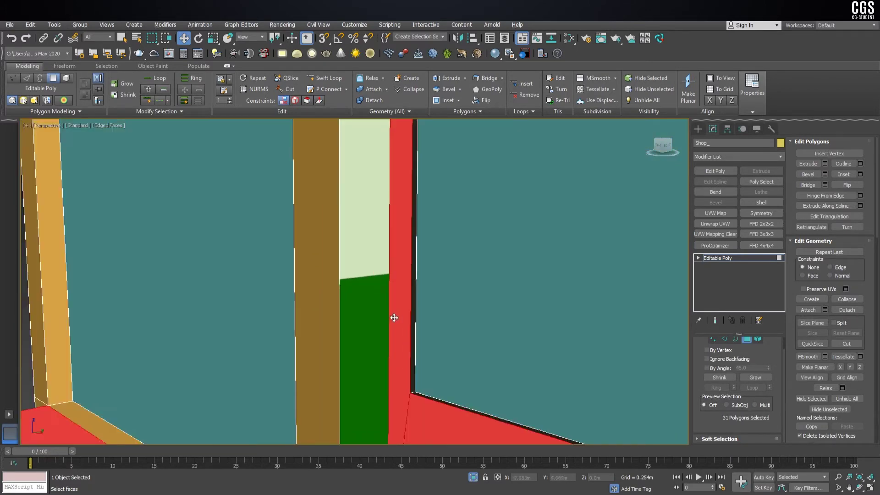
{"action": "scroll", "coordinate": [395, 316], "scroll_direction": "up", "scroll_amount": 2}
{"action": "left_click", "coordinate": [425, 354], "text": "ctrl"}
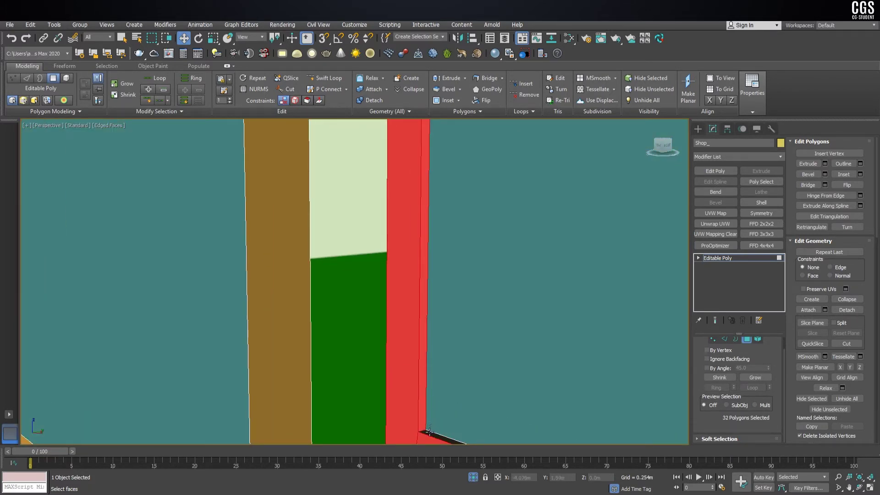
{"action": "left_click", "coordinate": [428, 433], "text": "ctrl"}
{"action": "scroll", "coordinate": [458, 367], "scroll_direction": "down", "scroll_amount": 4}
{"action": "middle_click_drag", "start_coordinate": [458, 367], "coordinate": [514, 315], "text": "alt"}
{"action": "scroll", "coordinate": [513, 315], "scroll_direction": "up", "scroll_amount": 1}
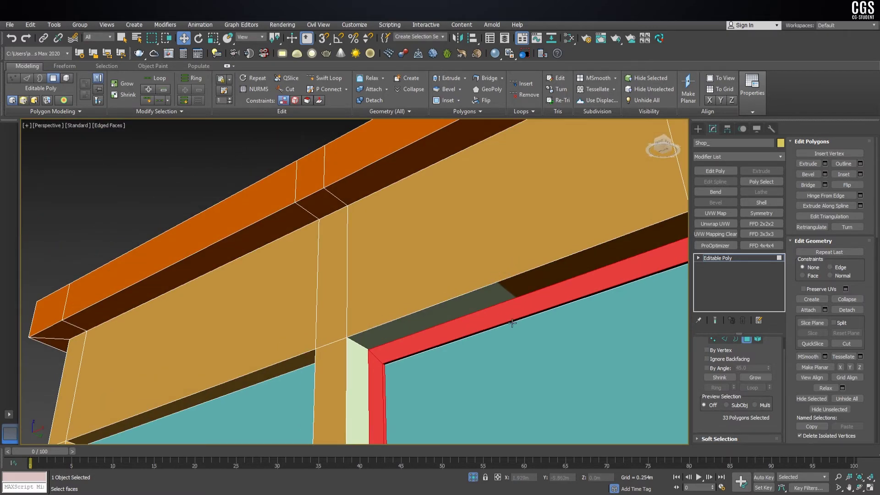
{"action": "left_click", "coordinate": [512, 321], "text": "ctrl"}
{"action": "scroll", "coordinate": [511, 321], "scroll_direction": "down", "scroll_amount": 4}
{"action": "middle_click_drag", "start_coordinate": [512, 321], "coordinate": [515, 322], "text": "alt"}
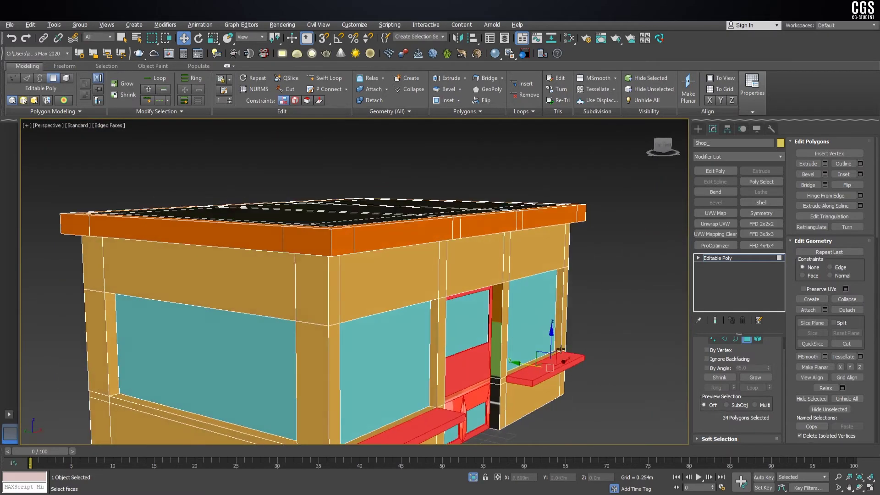
{"action": "scroll", "coordinate": [515, 323], "scroll_direction": "up", "scroll_amount": 5}
{"action": "scroll", "coordinate": [515, 322], "scroll_direction": "up", "scroll_amount": 3}
{"action": "scroll", "coordinate": [498, 311], "scroll_direction": "down", "scroll_amount": 10}
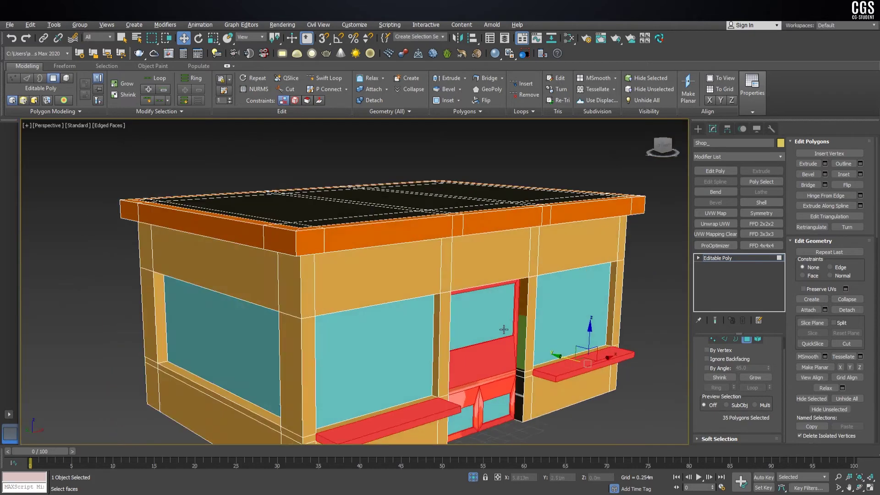
{"action": "scroll", "coordinate": [462, 330], "scroll_direction": "up", "scroll_amount": 3}
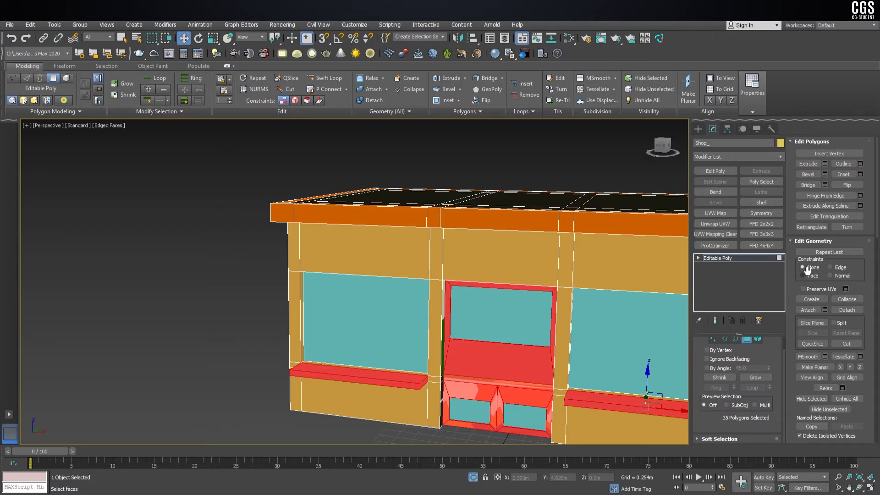
- Add Unwrap UVW to the 35 shop-front polygons and flatten-map their UVs
{"action": "scroll", "coordinate": [813, 281], "scroll_direction": "down", "scroll_amount": 3}
{"action": "scroll", "coordinate": [820, 284], "scroll_direction": "down", "scroll_amount": 3}
{"action": "scroll", "coordinate": [824, 287], "scroll_direction": "down", "scroll_amount": 2}
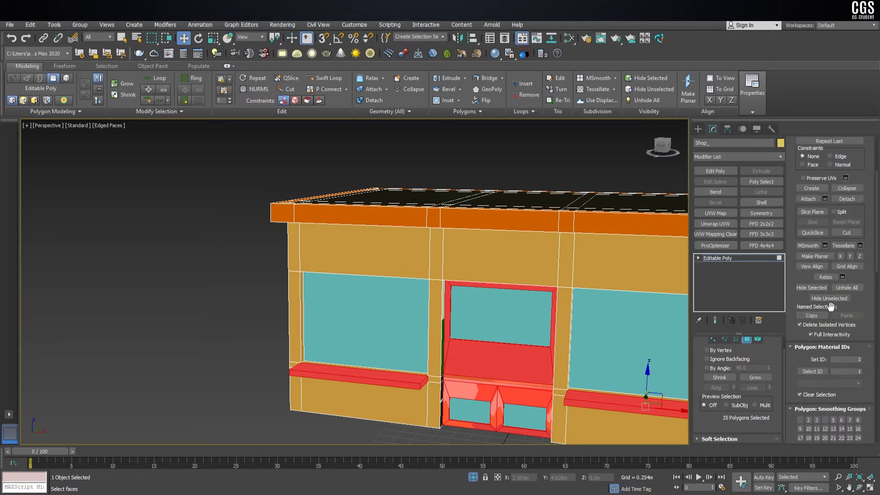
{"action": "scroll", "coordinate": [829, 290], "scroll_direction": "up", "scroll_amount": 4}
{"action": "scroll", "coordinate": [827, 241], "scroll_direction": "up", "scroll_amount": 4}
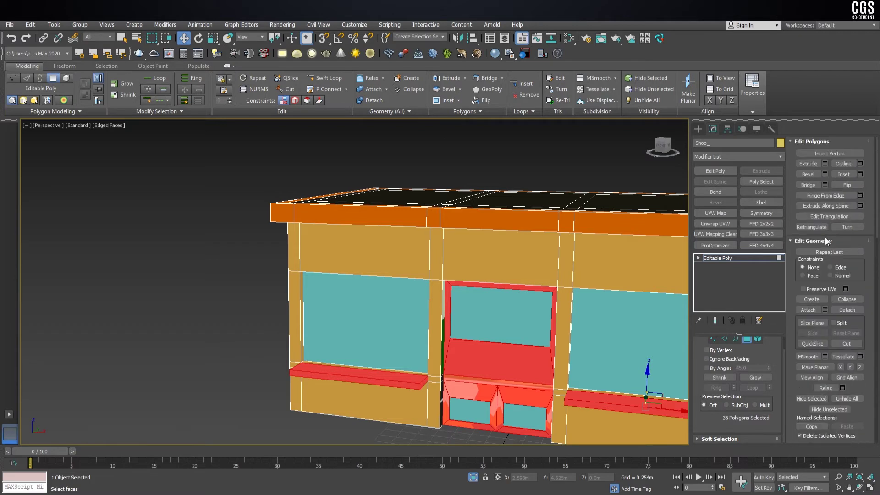
{"action": "left_click", "coordinate": [722, 224]}
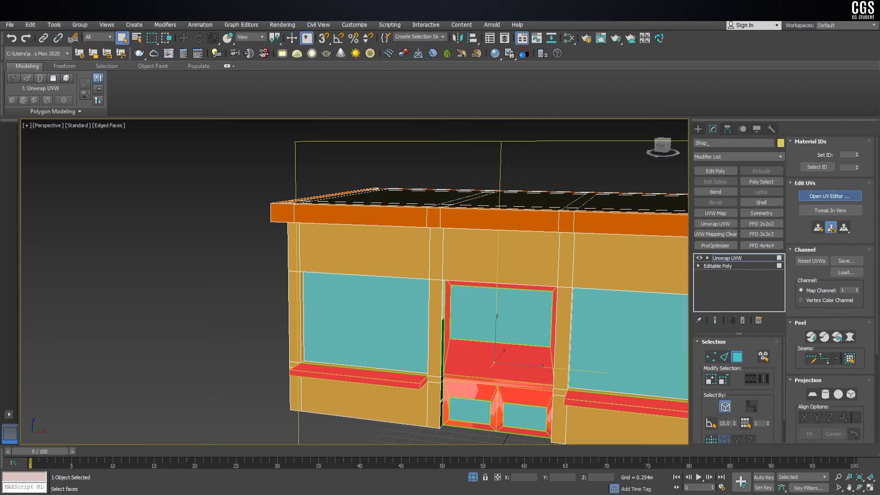
{"action": "left_click", "coordinate": [829, 196]}
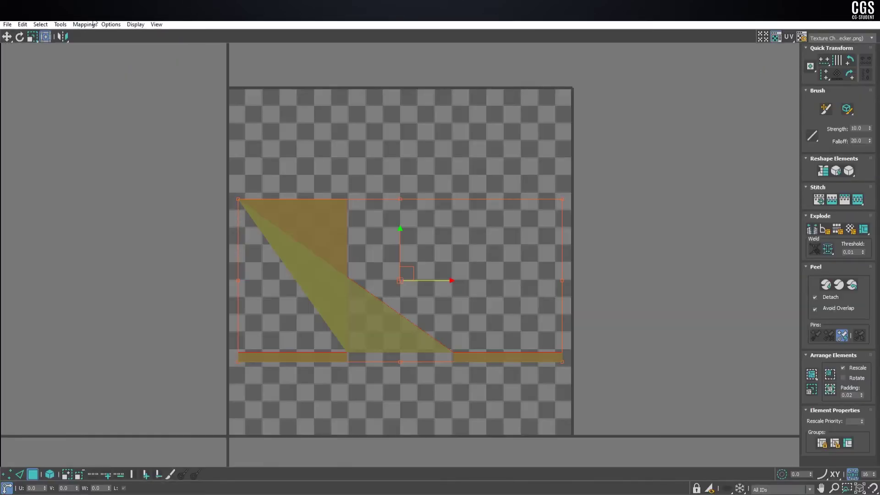
{"action": "left_click", "coordinate": [84, 24]}
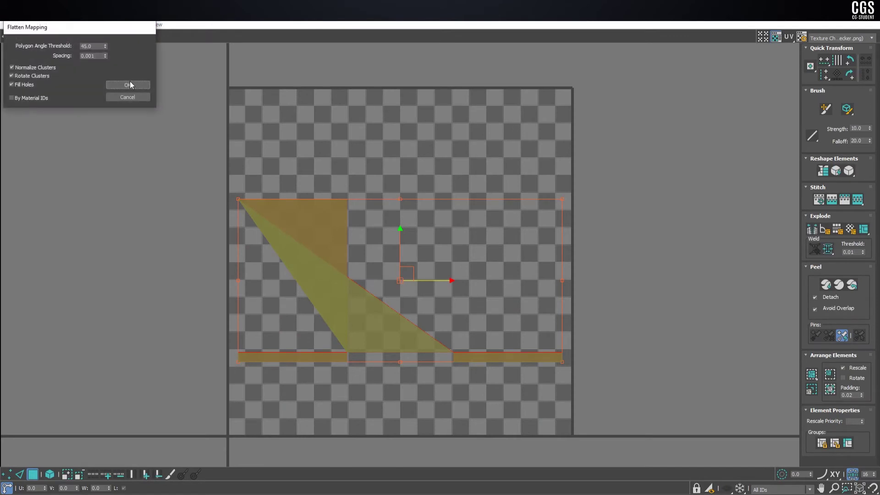
{"action": "left_click", "coordinate": [128, 85]}
- Show the Map #2 palette texture and shrink the UVs onto the dark brown corner square
{"action": "left_click", "coordinate": [837, 38]}
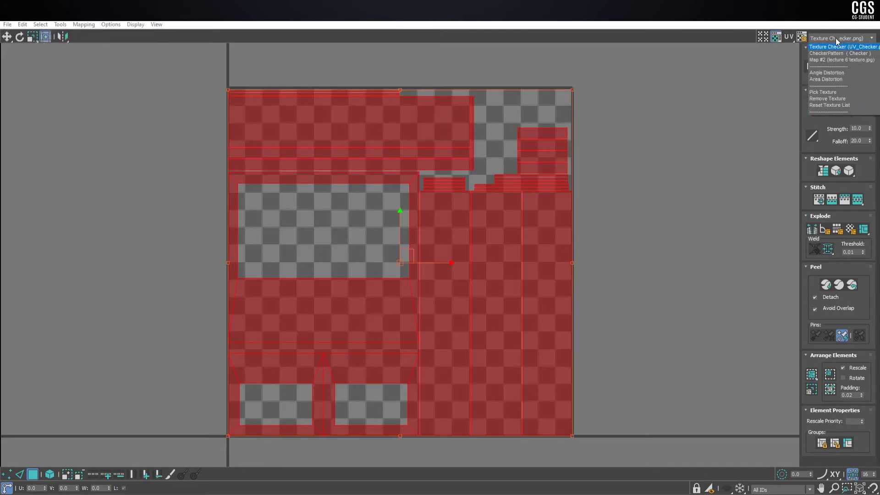
{"action": "left_click", "coordinate": [832, 60]}
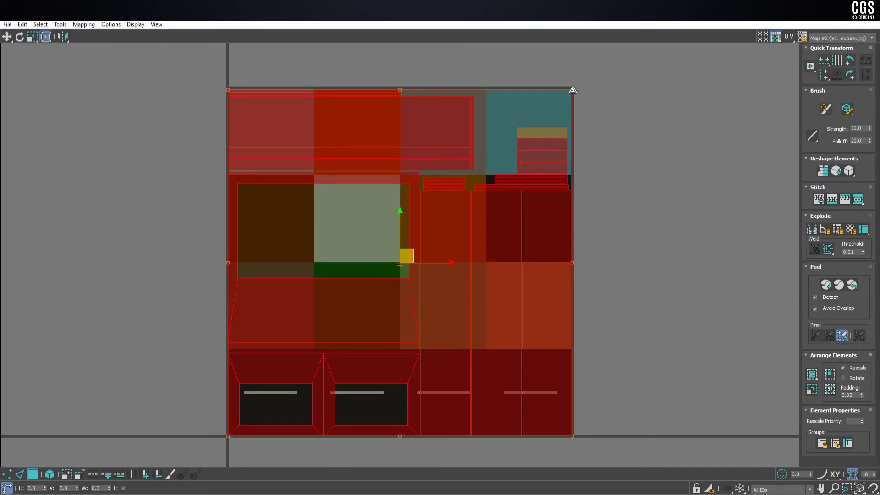
{"action": "mouse_move", "coordinate": [572, 90]}
{"action": "left_mouse_down"}
{"action": "mouse_move", "coordinate": [300, 364]}
{"action": "mouse_move", "coordinate": [281, 203]}
{"action": "left_mouse_up"}
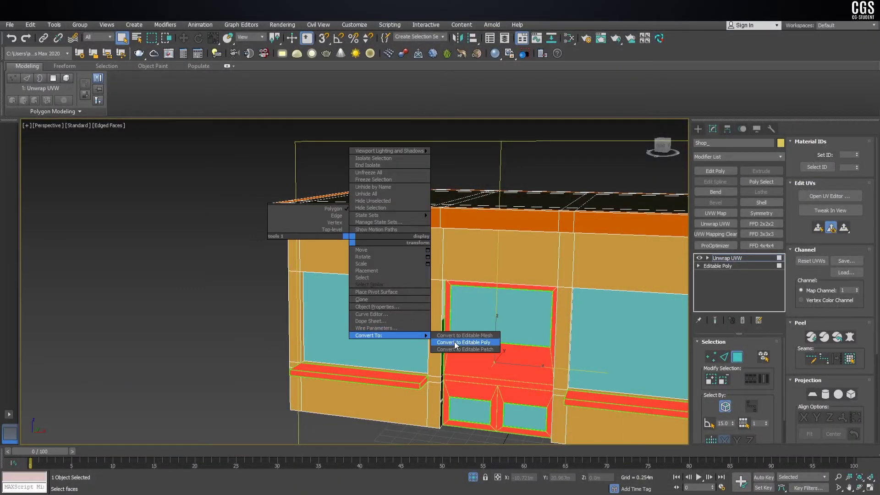
- Collapse the shop's unwrap into Editable Poly and select the red column's seven polygons
{"action": "left_click", "coordinate": [455, 342]}
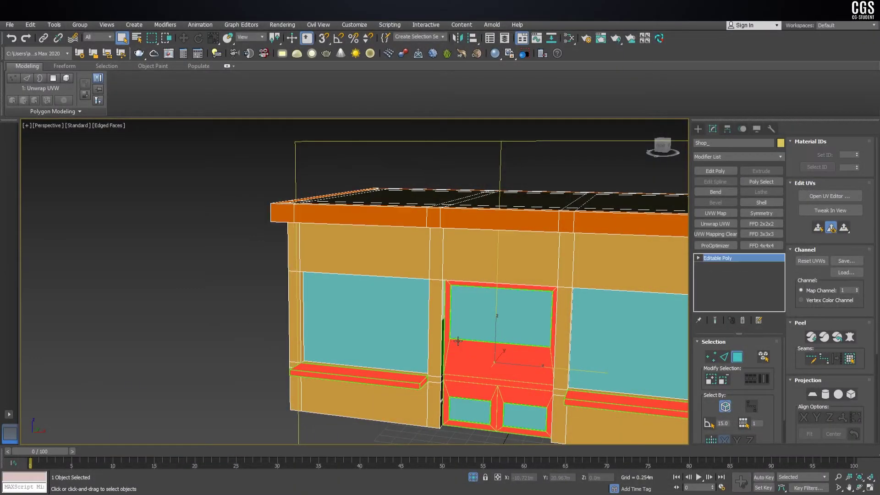
{"action": "scroll", "coordinate": [507, 359], "scroll_direction": "down", "scroll_amount": 3}
{"action": "middle_click_drag", "start_coordinate": [507, 359], "coordinate": [435, 298], "text": "alt"}
{"action": "scroll", "coordinate": [435, 298], "scroll_direction": "up", "scroll_amount": 5}
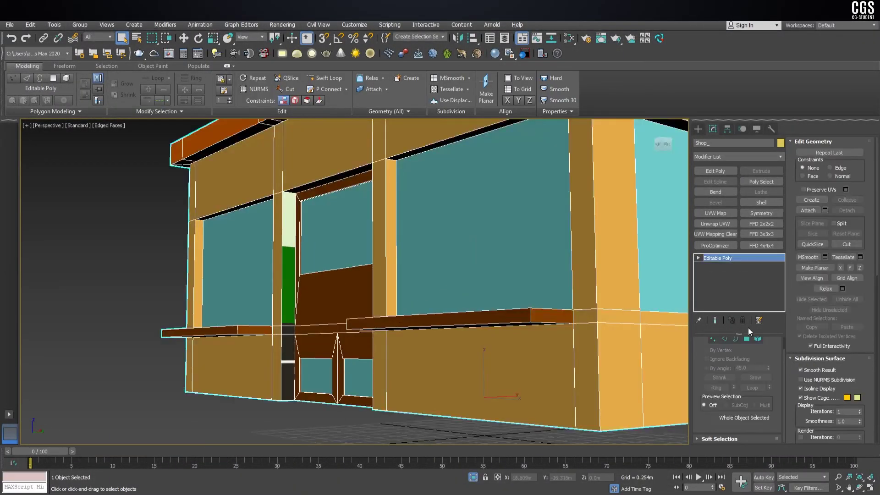
{"action": "left_click", "coordinate": [746, 339]}
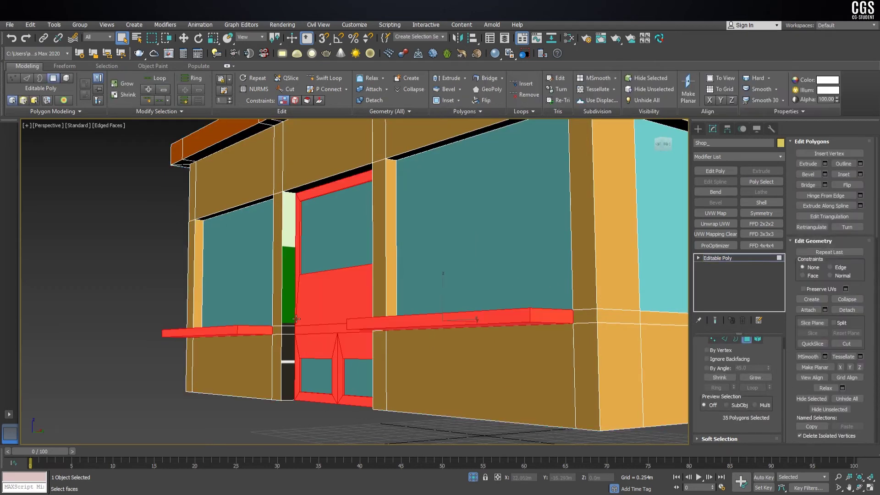
{"action": "scroll", "coordinate": [312, 318], "scroll_direction": "up", "scroll_amount": 5}
{"action": "left_click", "coordinate": [312, 318]}
{"action": "scroll", "coordinate": [312, 318], "scroll_direction": "down", "scroll_amount": 5}
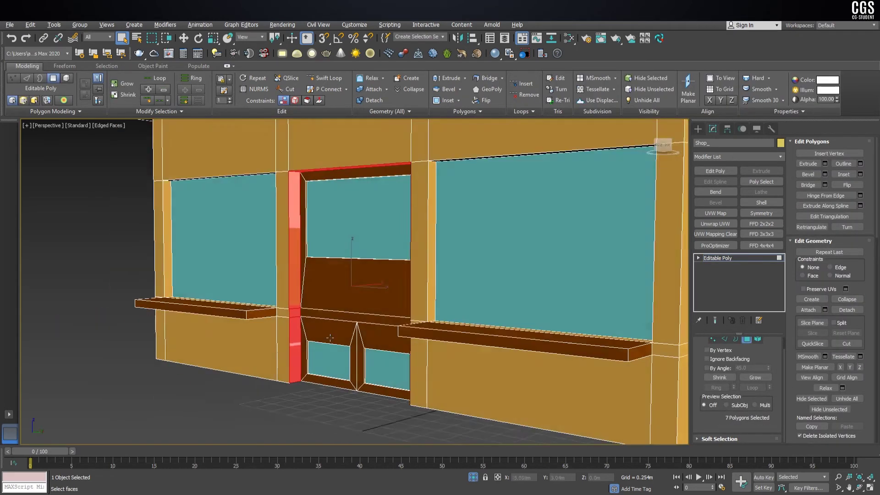
{"action": "mouse_move", "coordinate": [312, 317]}
{"action": "middle_mouse_down", "text": "alt"}
{"action": "mouse_move", "coordinate": [284, 321]}
{"action": "mouse_move", "coordinate": [351, 337]}
{"action": "mouse_move", "coordinate": [509, 252]}
{"action": "middle_mouse_up", "text": "alt"}
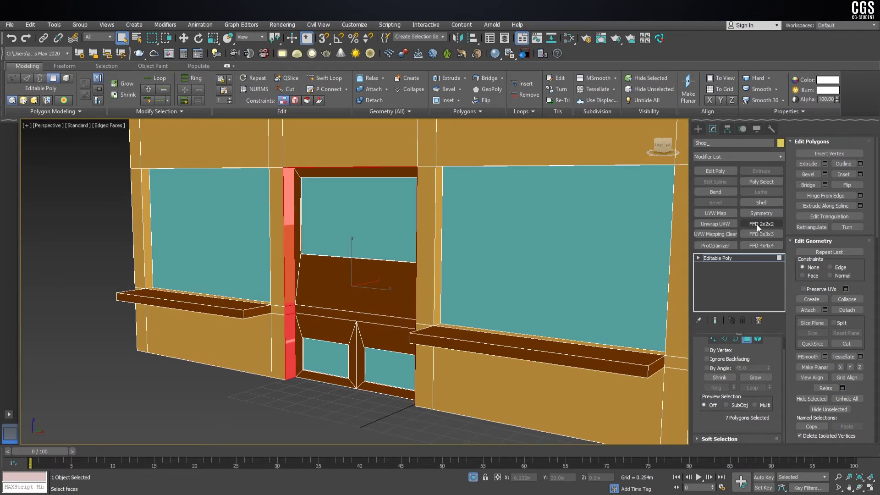
- Add Unwrap UVW to the column polygons and flatten-map their UVs
{"action": "left_click", "coordinate": [730, 223]}
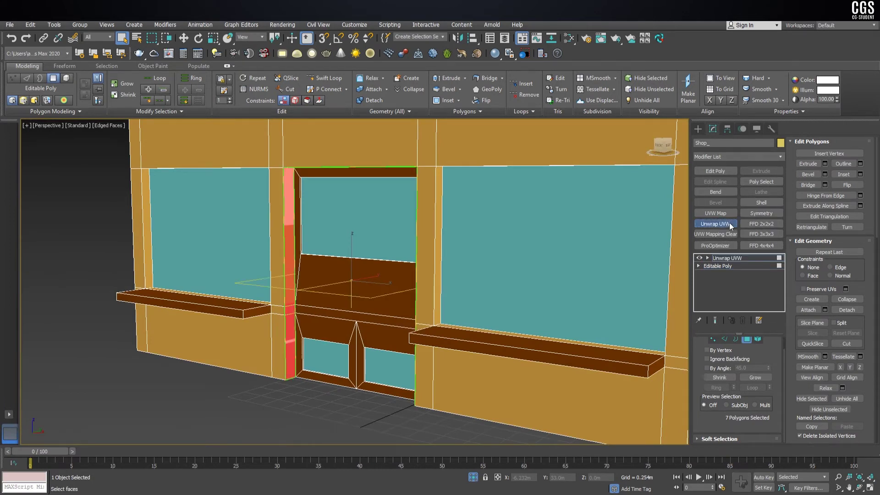
{"action": "left_click", "coordinate": [823, 196]}
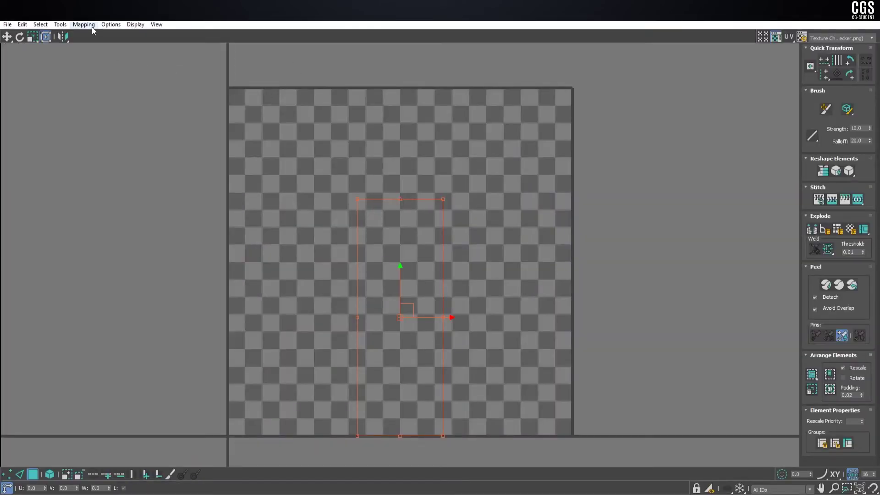
{"action": "left_click", "coordinate": [92, 28]}
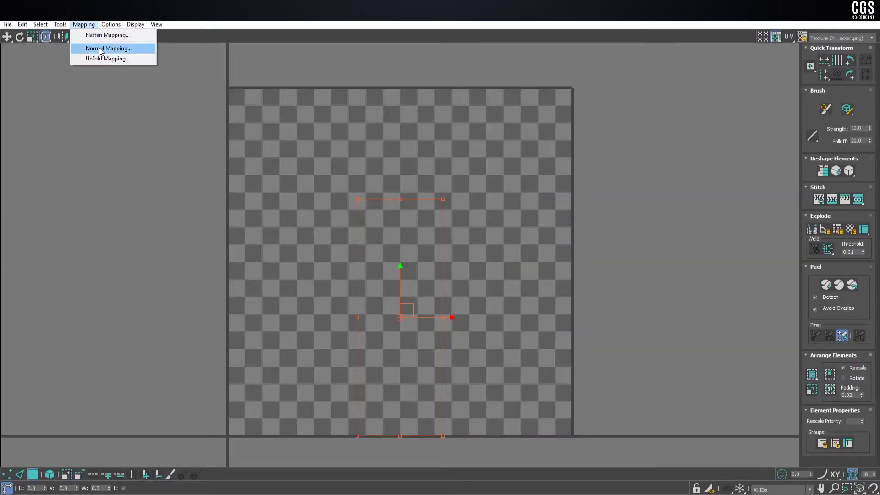
{"action": "left_click", "coordinate": [91, 32]}
{"action": "left_click", "coordinate": [128, 86]}
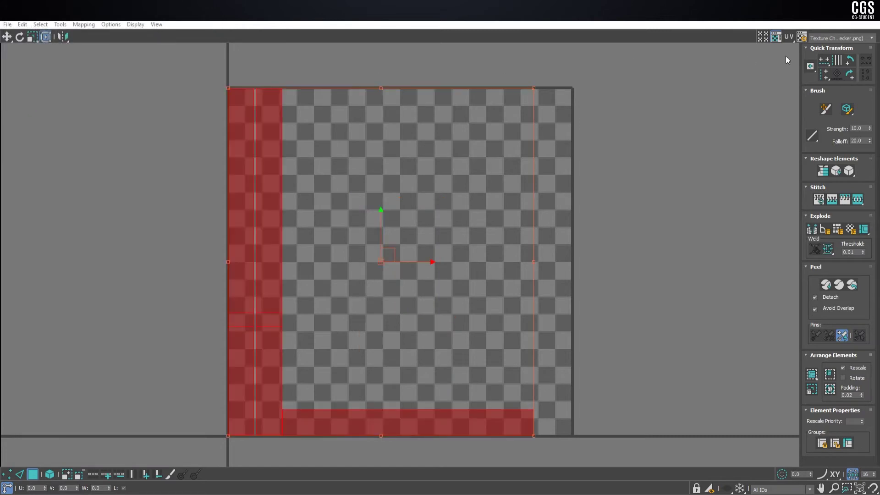
- Shrink the column UVs onto the ochre Map #2 cell and collapse to Editable Poly
{"action": "left_click", "coordinate": [872, 39]}
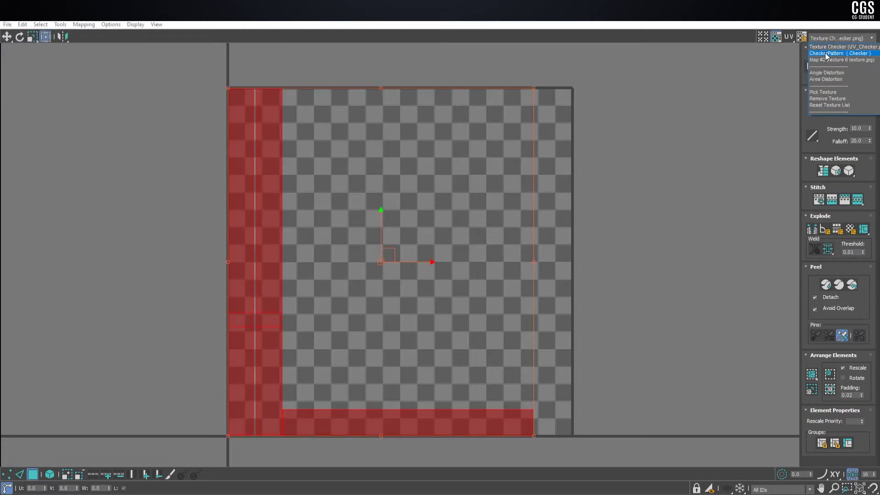
{"action": "left_click", "coordinate": [827, 61]}
{"action": "left_click_drag", "start_coordinate": [533, 88], "coordinate": [288, 372]}
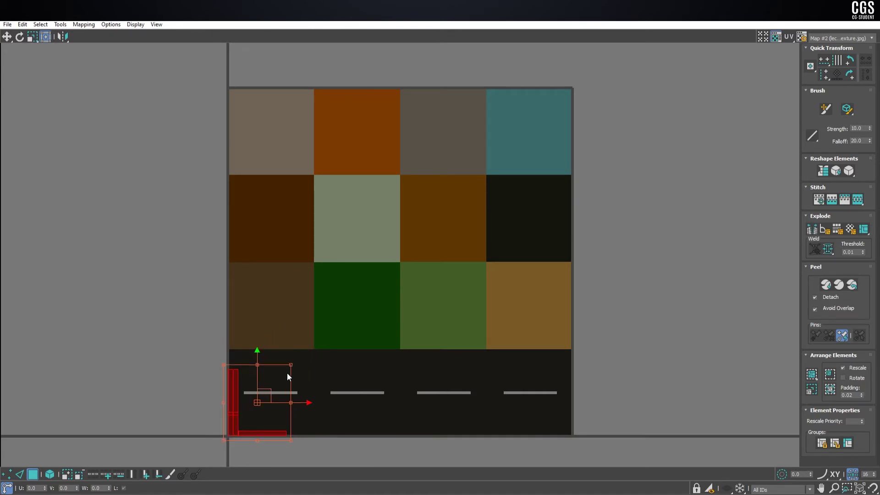
{"action": "left_click_drag", "start_coordinate": [265, 391], "coordinate": [533, 299]}
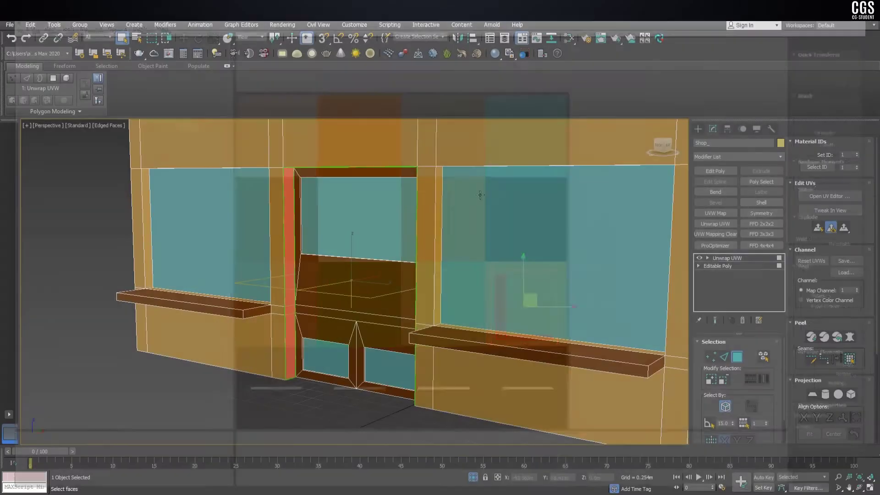
{"action": "right_click", "coordinate": [455, 196]}
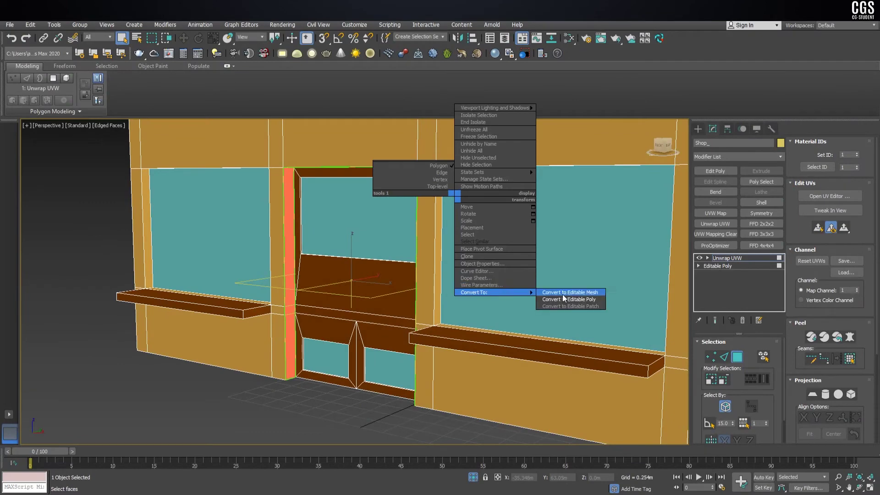
{"action": "left_click", "coordinate": [564, 296]}
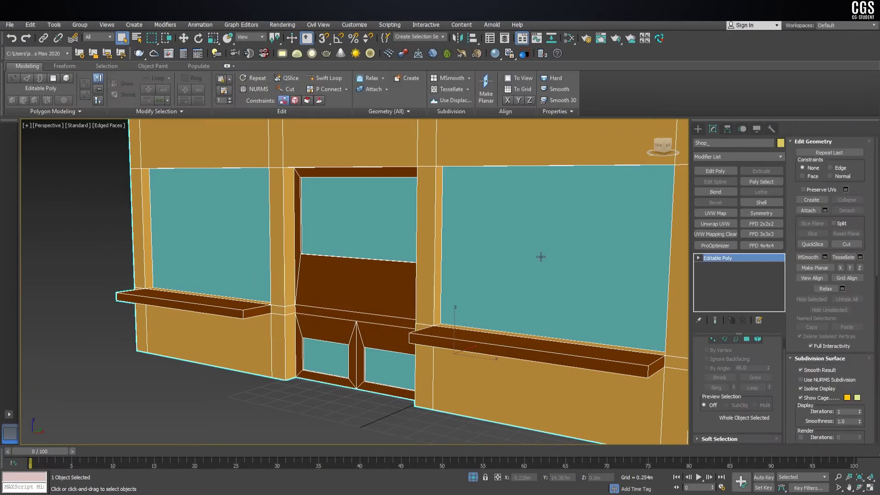
- Exit isolation to show the whole cafe scene and save it with Ctrl+S
{"action": "scroll", "coordinate": [517, 239], "scroll_direction": "down", "scroll_amount": 10}
{"action": "middle_click_drag", "start_coordinate": [524, 230], "coordinate": [547, 300], "text": "alt"}
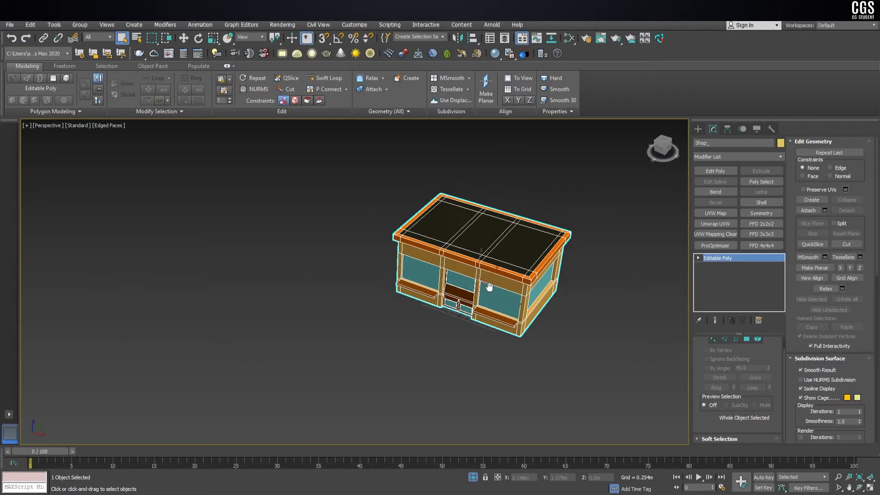
{"action": "left_click", "coordinate": [473, 478]}
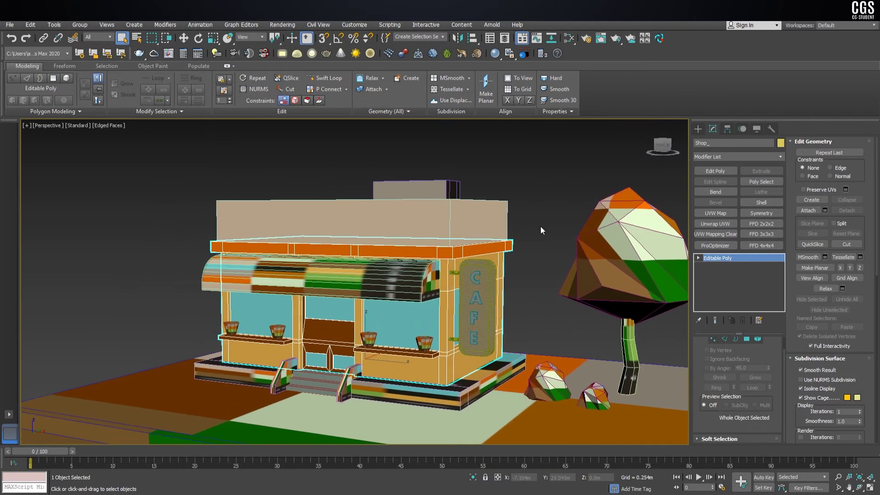
{"action": "middle_click_drag", "start_coordinate": [540, 226], "coordinate": [403, 266], "text": "alt"}
{"action": "scroll", "coordinate": [403, 266], "scroll_direction": "up", "scroll_amount": 5}
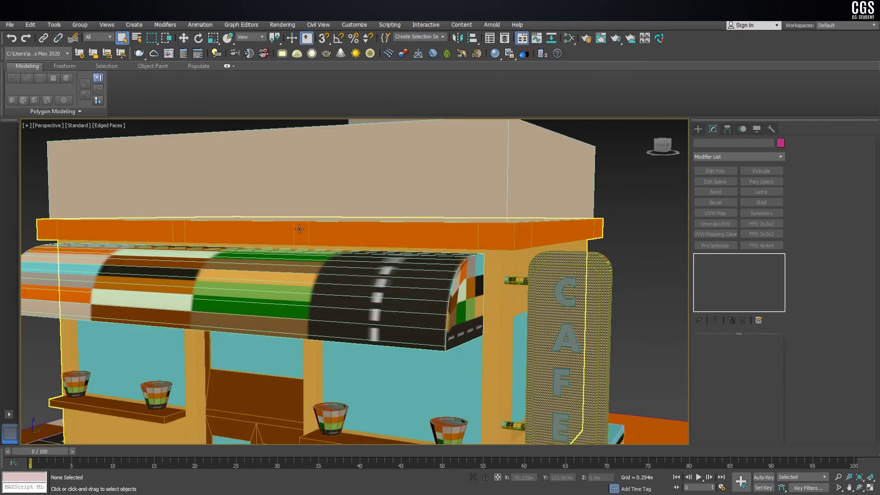
{"action": "key", "text": "ctrl+s"}
- Orbit around the cafe and select the striped awning Box007
{"action": "scroll", "coordinate": [321, 257], "scroll_direction": "down", "scroll_amount": 4}
{"action": "scroll", "coordinate": [349, 281], "scroll_direction": "up", "scroll_amount": 1}
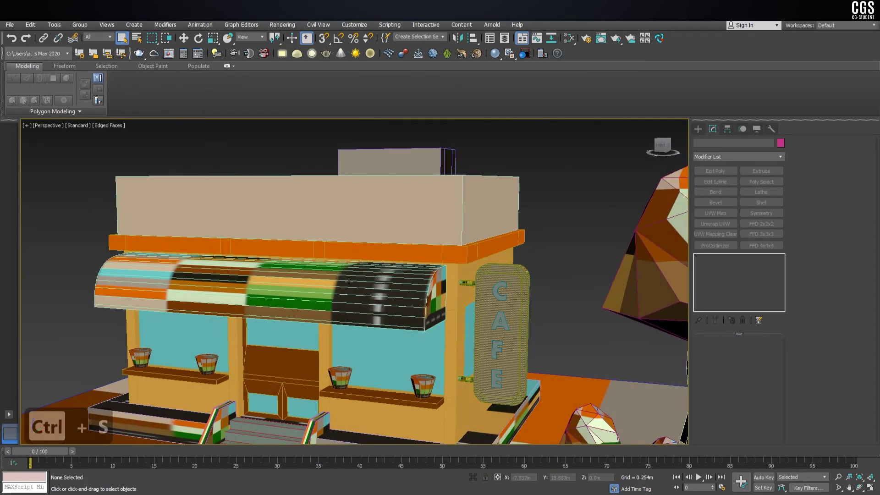
{"action": "scroll", "coordinate": [350, 281], "scroll_direction": "up", "scroll_amount": 2}
{"action": "scroll", "coordinate": [348, 272], "scroll_direction": "down", "scroll_amount": 4}
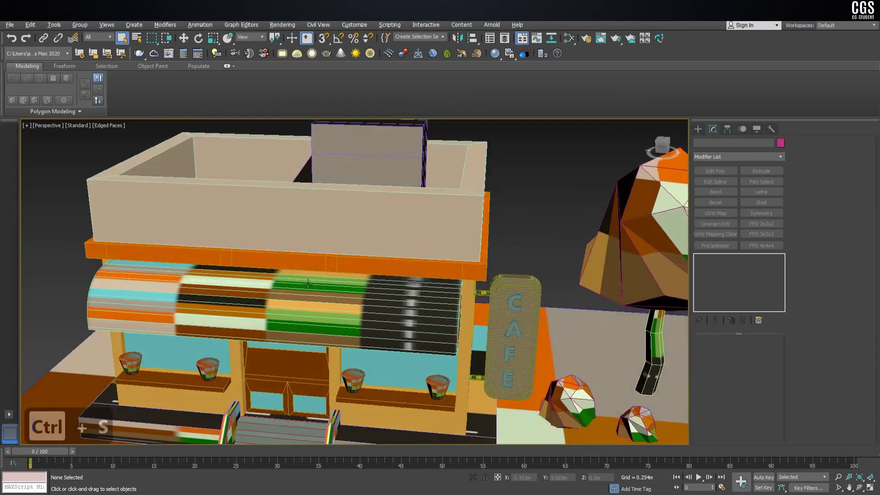
{"action": "scroll", "coordinate": [283, 322], "scroll_direction": "up", "scroll_amount": 3}
{"action": "mouse_move", "coordinate": [319, 304]}
{"action": "middle_mouse_down", "text": "alt"}
{"action": "mouse_move", "coordinate": [262, 291]}
{"action": "mouse_move", "coordinate": [222, 298]}
{"action": "mouse_move", "coordinate": [275, 291]}
{"action": "mouse_move", "coordinate": [193, 318]}
{"action": "mouse_move", "coordinate": [142, 321]}
{"action": "middle_mouse_up", "text": "alt"}
{"action": "scroll", "coordinate": [275, 290], "scroll_direction": "down", "scroll_amount": 3}
{"action": "scroll", "coordinate": [252, 324], "scroll_direction": "up", "scroll_amount": 4}
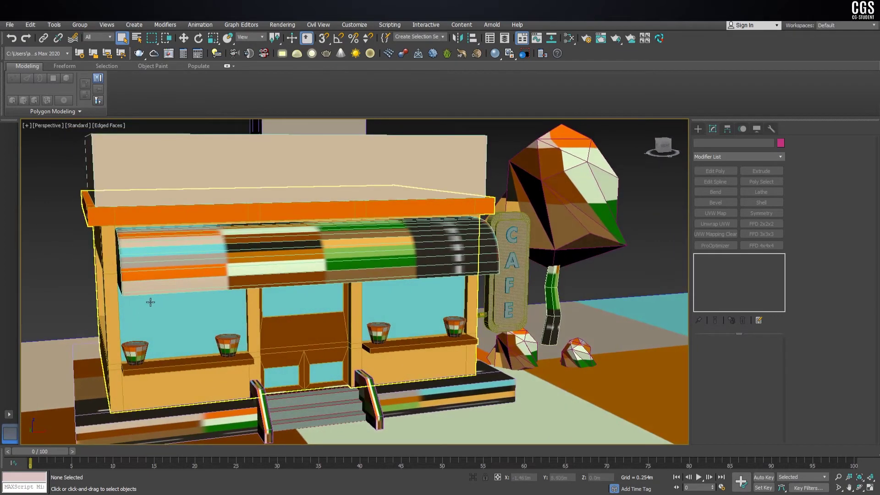
{"action": "scroll", "coordinate": [156, 276], "scroll_direction": "up", "scroll_amount": 3}
{"action": "left_click", "coordinate": [175, 253]}
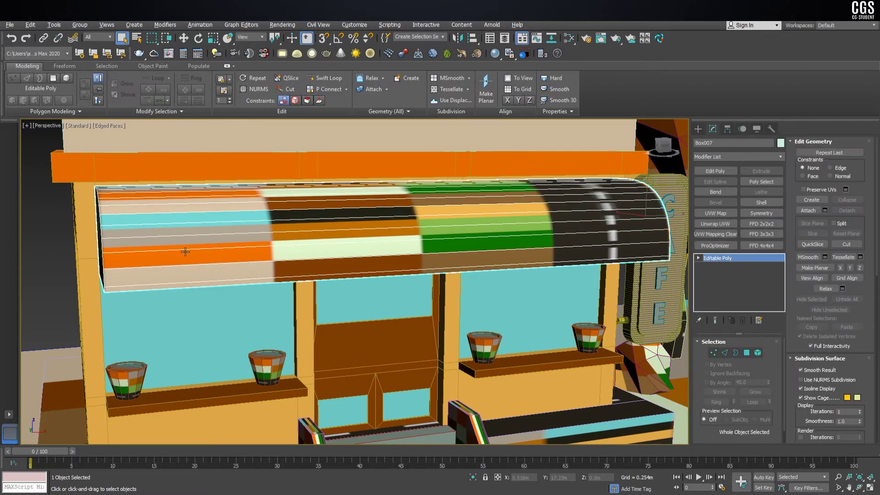
- Isolate the awning and add Unwrap UVW to its polygons
{"action": "key", "text": "alt+q"}
{"action": "middle_click_drag", "start_coordinate": [201, 252], "coordinate": [265, 264], "text": "alt"}
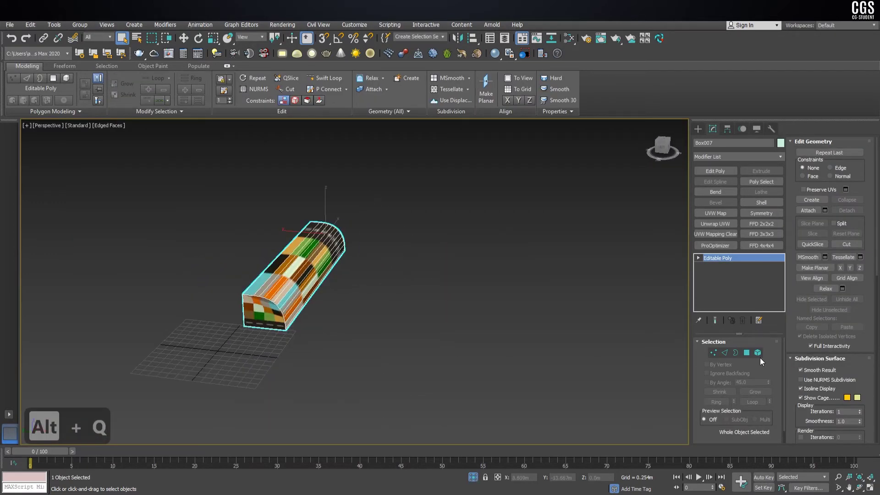
{"action": "left_click", "coordinate": [747, 353]}
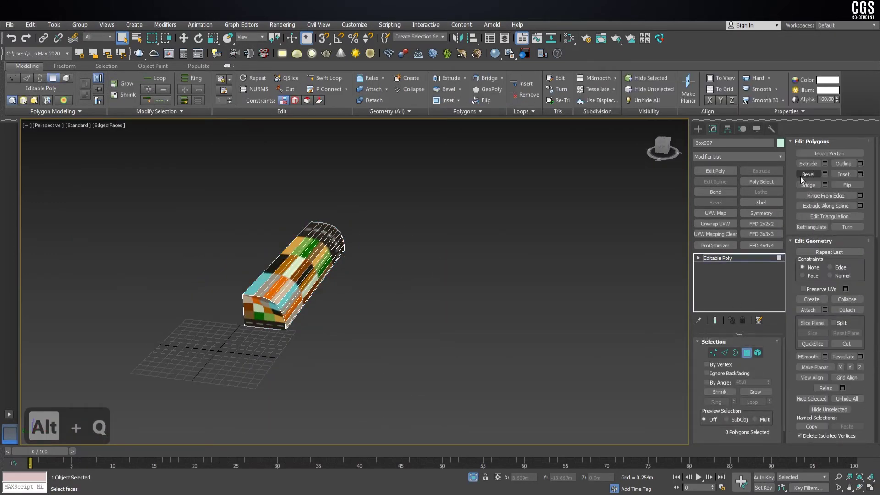
{"action": "left_click", "coordinate": [723, 223]}
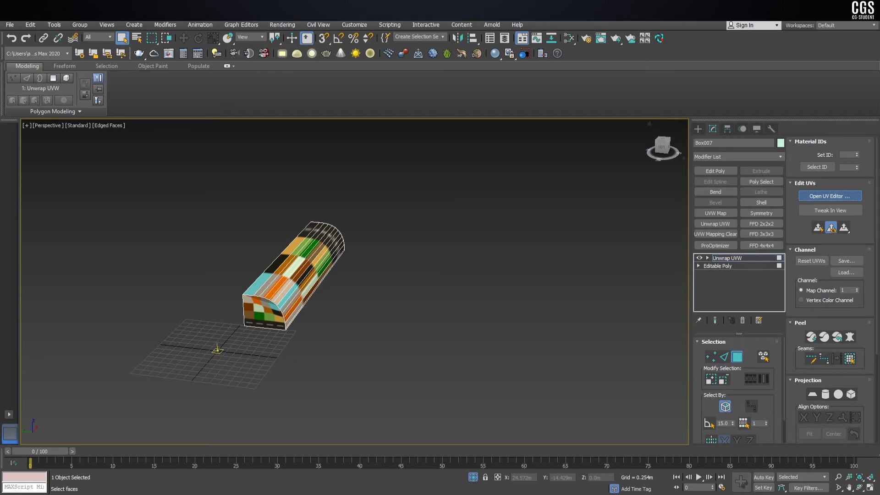
{"action": "left_click", "coordinate": [830, 196]}
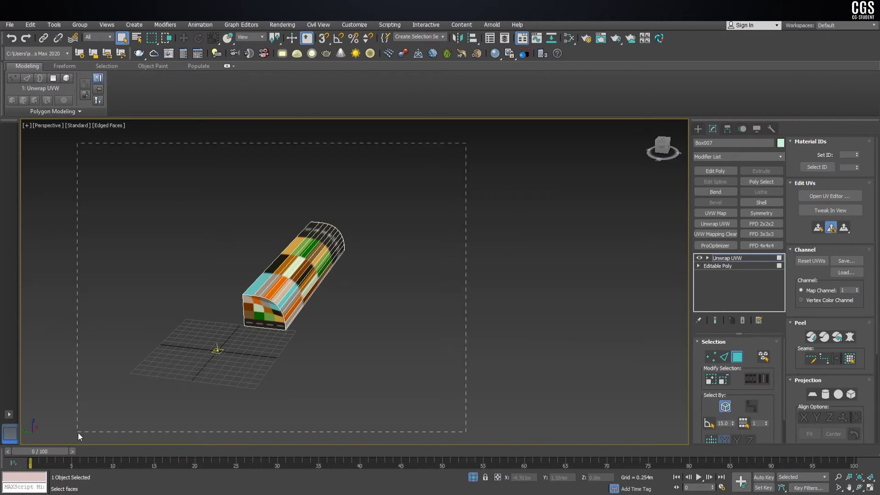
- Select all awning faces at the base level and reopen a maximized UV editor
{"action": "left_click", "coordinate": [711, 265]}
{"action": "left_click", "coordinate": [479, 283]}
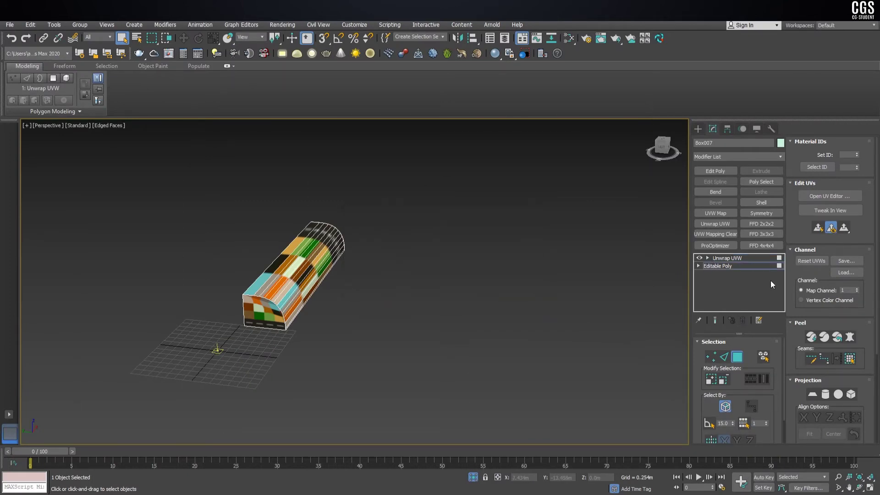
{"action": "left_click_drag", "start_coordinate": [624, 153], "coordinate": [80, 403]}
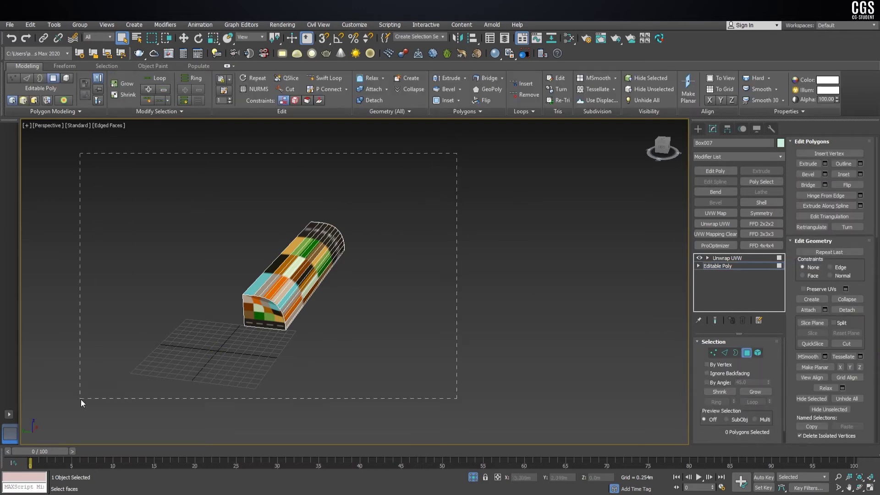
{"action": "left_click", "coordinate": [726, 258]}
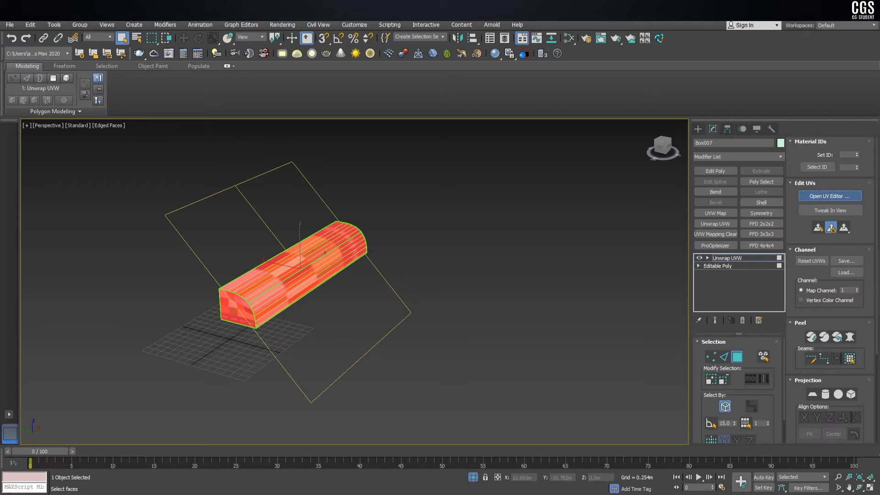
{"action": "left_click", "coordinate": [830, 195]}
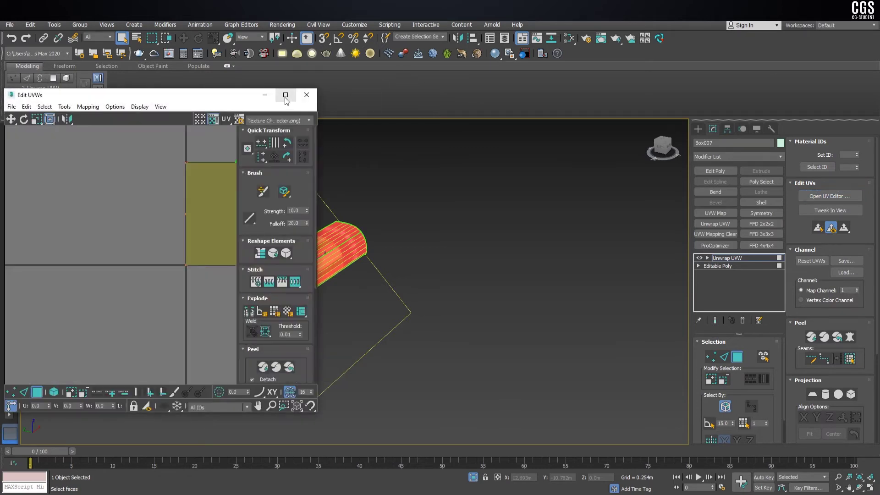
{"action": "left_click", "coordinate": [285, 95]}
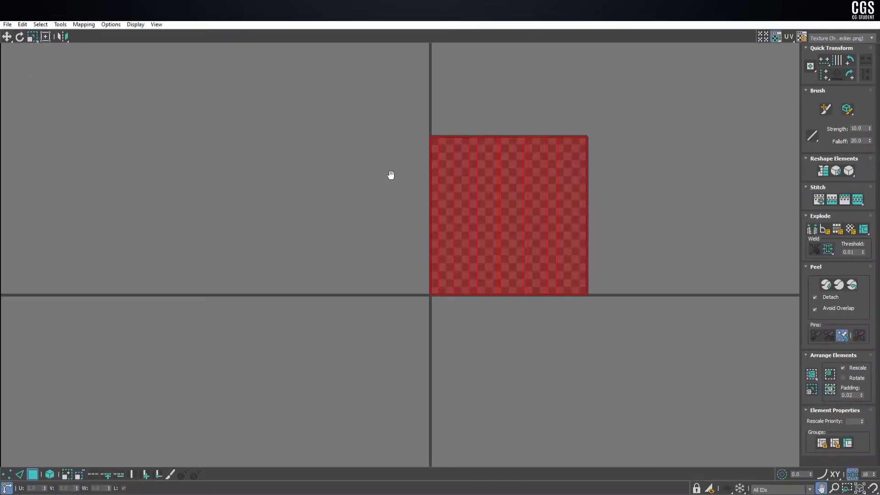
- Show the Map #2 palette, then unfold and flatten the awning's UVs
{"action": "left_click", "coordinate": [829, 40]}
{"action": "left_click", "coordinate": [833, 60]}
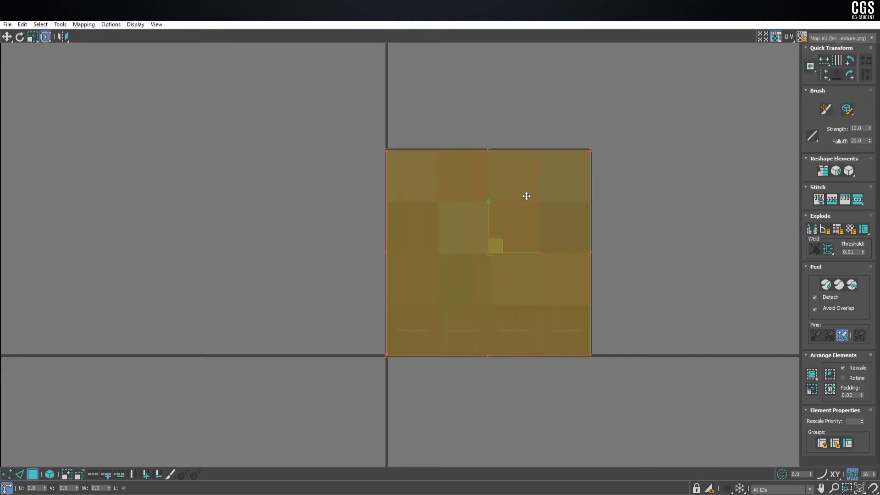
{"action": "left_click", "coordinate": [83, 25]}
{"action": "left_click", "coordinate": [95, 59]}
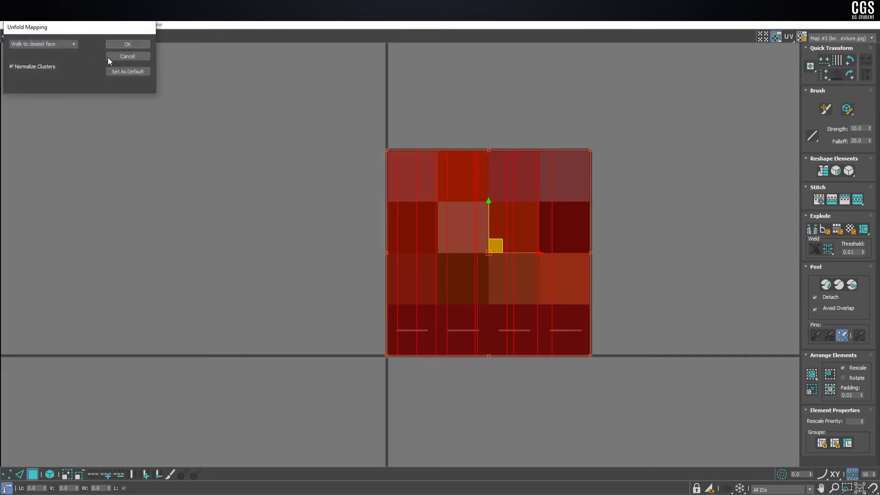
{"action": "left_click", "coordinate": [130, 42]}
{"action": "scroll", "coordinate": [536, 254], "scroll_direction": "up", "scroll_amount": 3}
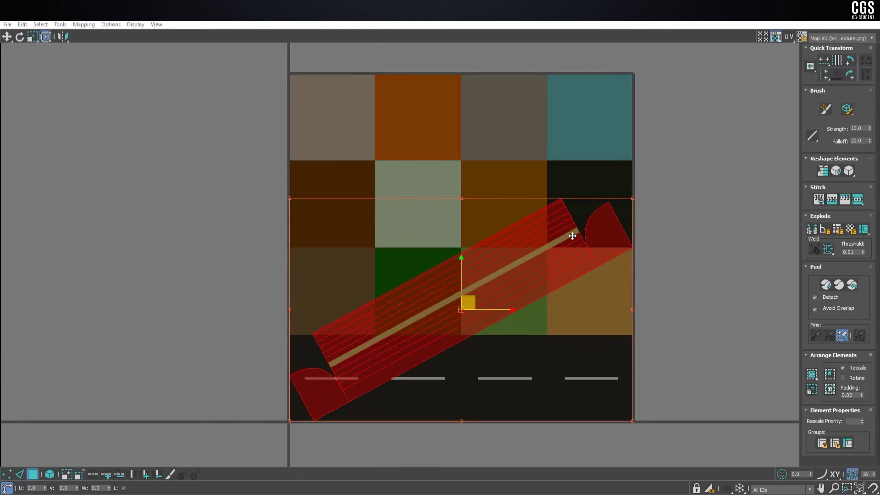
{"action": "left_click", "coordinate": [84, 24]}
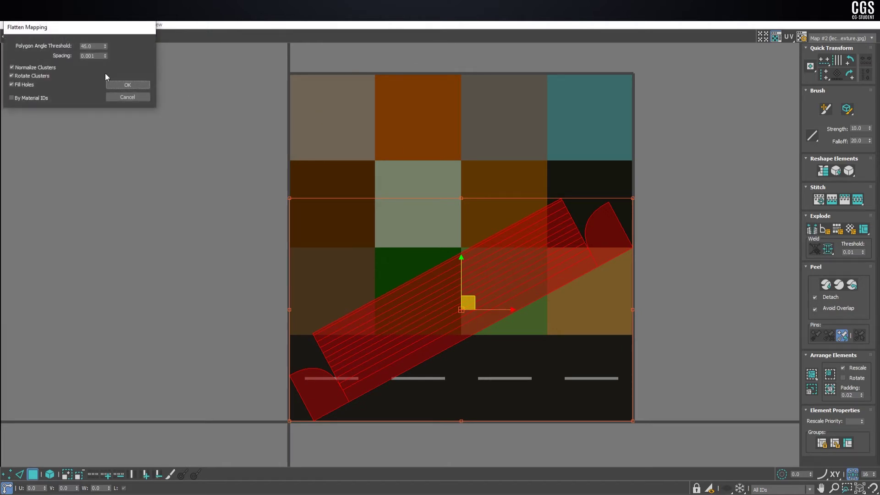
{"action": "left_click", "coordinate": [132, 86]}
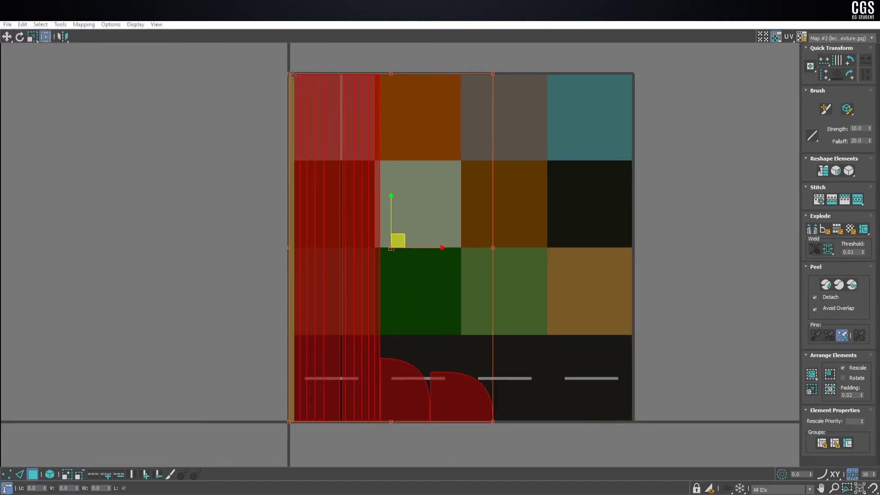
- Shrink the flattened UVs and place the long strip on the orange palette tile
{"action": "left_click_drag", "start_coordinate": [289, 74], "coordinate": [469, 329]}
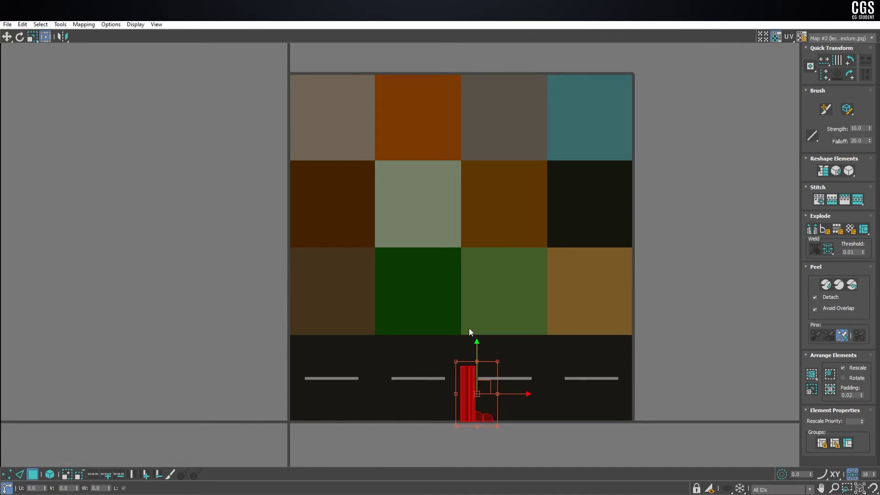
{"action": "middle_click_drag", "start_coordinate": [471, 326], "coordinate": [481, 348]}
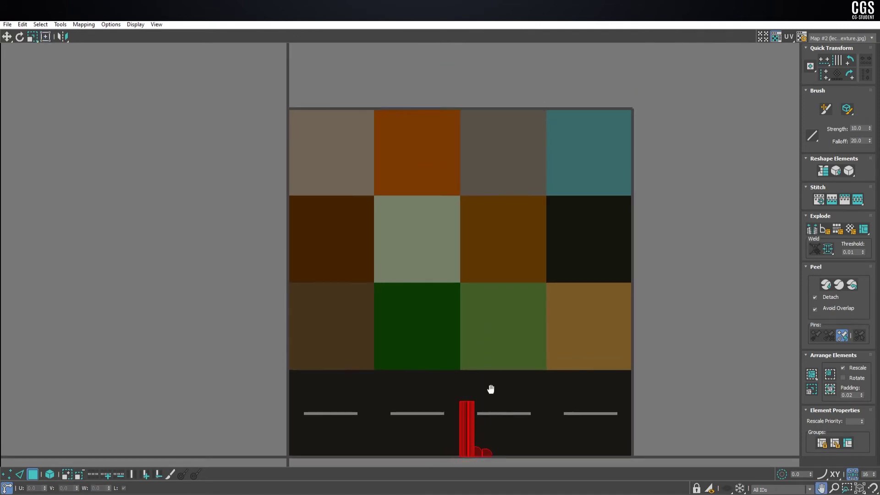
{"action": "middle_click_drag", "start_coordinate": [491, 389], "coordinate": [533, 292]}
{"action": "mouse_move", "coordinate": [520, 268]}
{"action": "left_mouse_down"}
{"action": "mouse_move", "coordinate": [447, 344]}
{"action": "mouse_move", "coordinate": [403, 177]}
{"action": "left_mouse_up"}
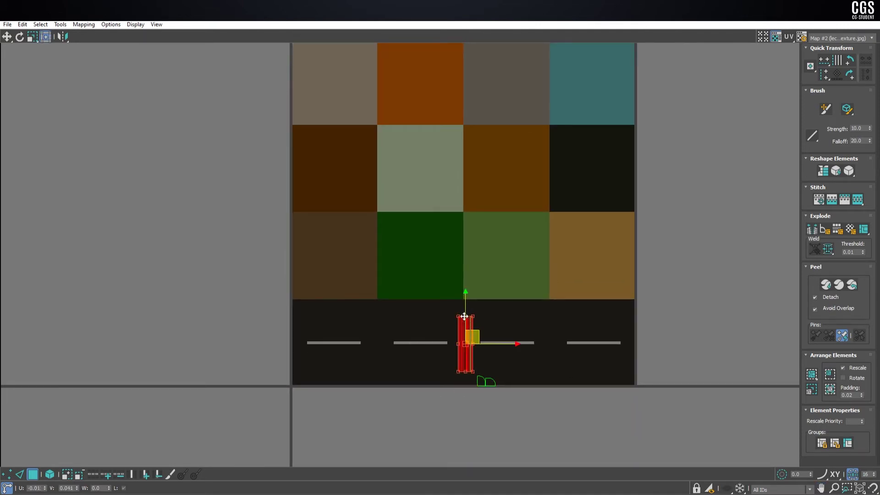
{"action": "scroll", "coordinate": [403, 176], "scroll_direction": "up", "scroll_amount": 2}
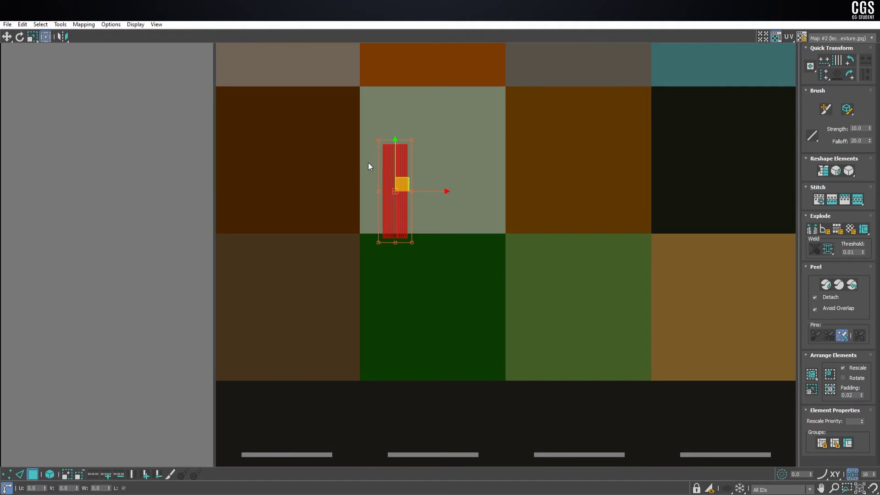
{"action": "scroll", "coordinate": [394, 207], "scroll_direction": "up", "scroll_amount": 1}
{"action": "scroll", "coordinate": [422, 259], "scroll_direction": "down", "scroll_amount": 2}
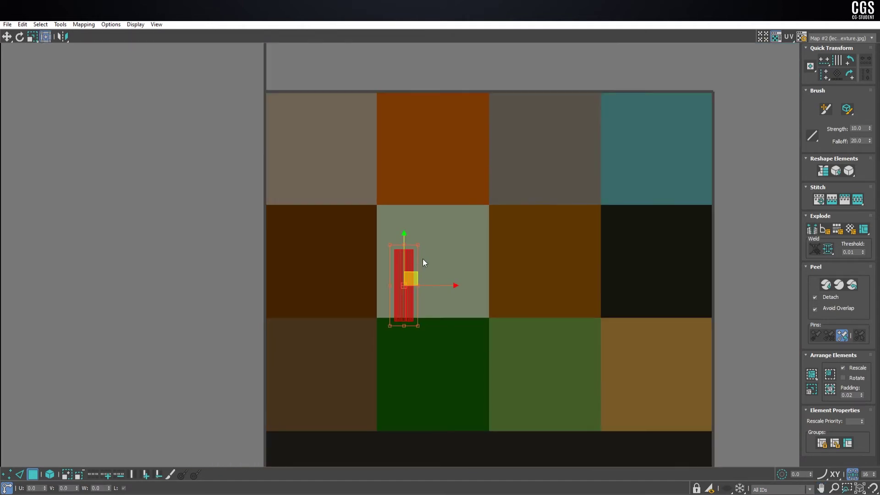
{"action": "middle_click_drag", "start_coordinate": [425, 260], "coordinate": [428, 307]}
{"action": "left_click_drag", "start_coordinate": [417, 324], "coordinate": [415, 190]}
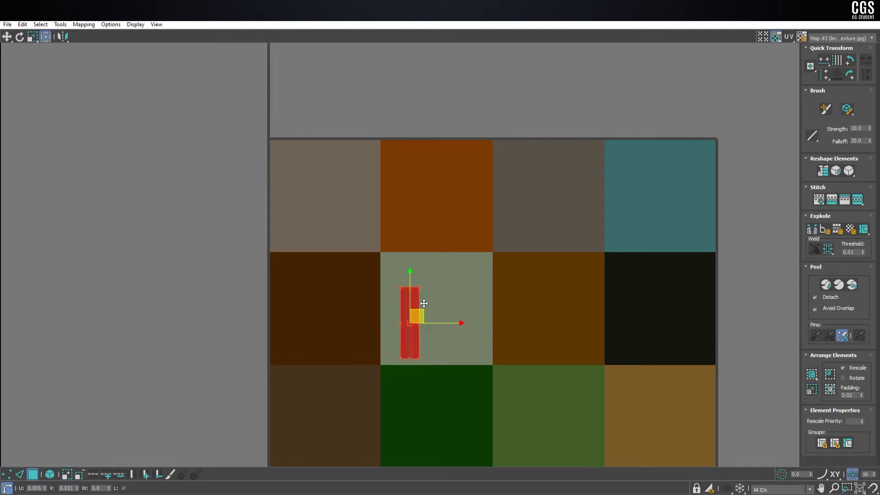
- Move the arched end pieces onto the sage palette tile
{"action": "scroll", "coordinate": [431, 209], "scroll_direction": "down", "scroll_amount": 3}
{"action": "left_click", "coordinate": [477, 377]}
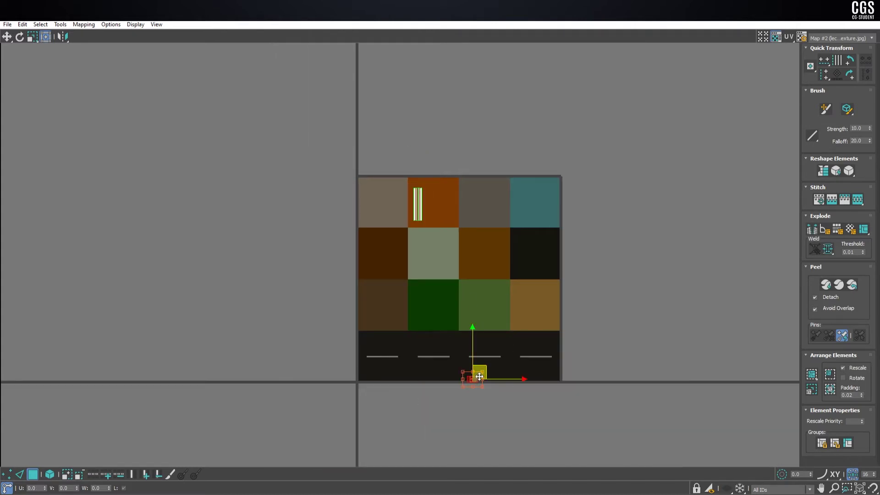
{"action": "left_click_drag", "start_coordinate": [476, 375], "coordinate": [426, 250]}
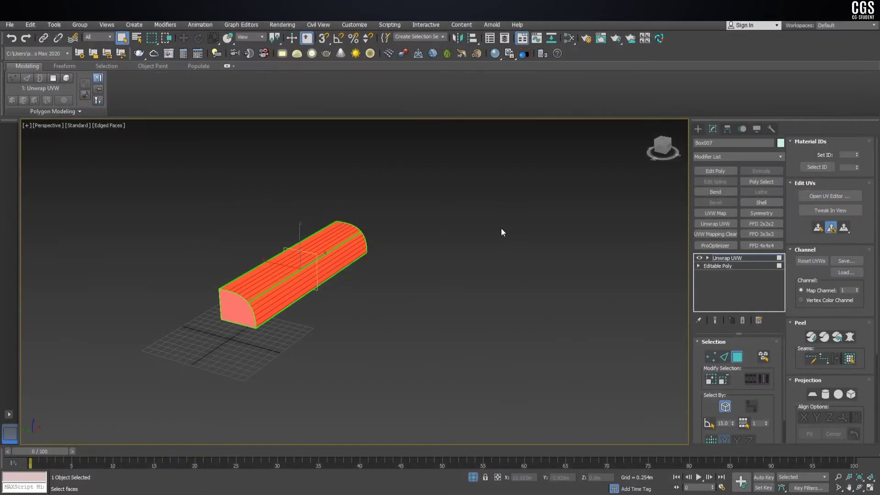
- Collapse the awning to Editable Poly, exit isolation, deselect it and hide edged faces
{"action": "right_click", "coordinate": [342, 225]}
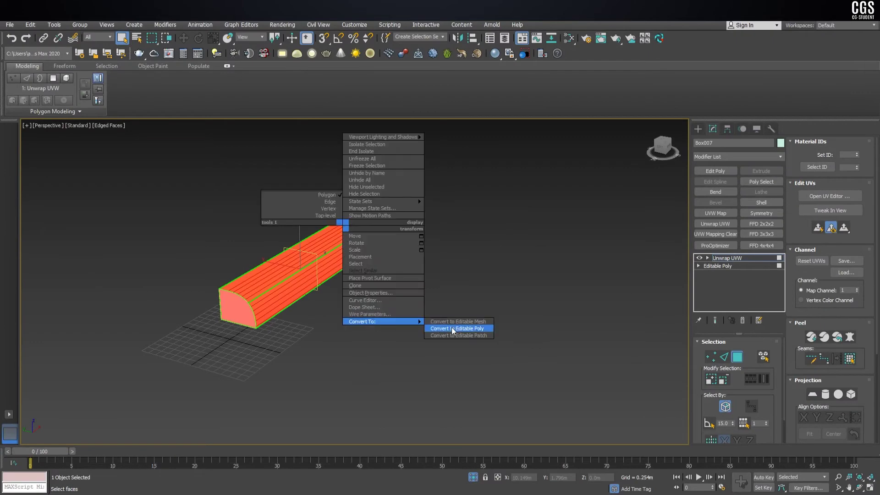
{"action": "left_click", "coordinate": [453, 329]}
{"action": "key", "text": "alt+q"}
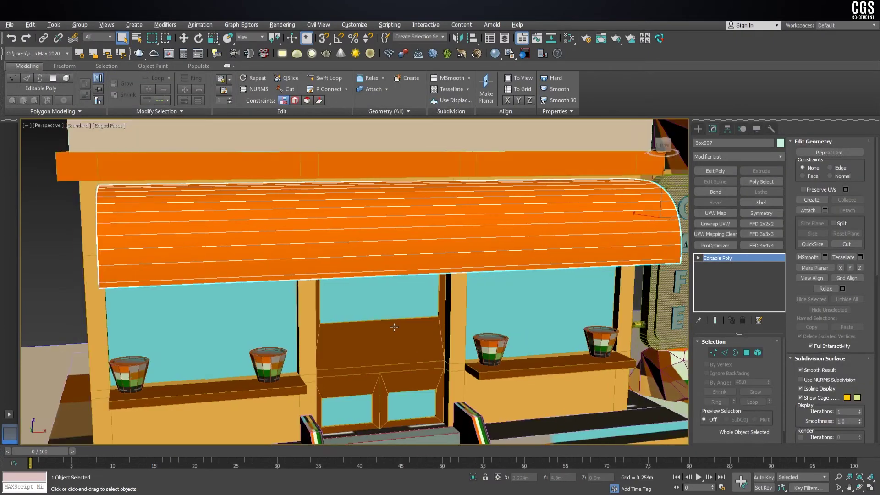
{"action": "scroll", "coordinate": [394, 327], "scroll_direction": "down", "scroll_amount": 5}
{"action": "scroll", "coordinate": [394, 327], "scroll_direction": "down", "scroll_amount": 4}
{"action": "scroll", "coordinate": [412, 229], "scroll_direction": "down", "scroll_amount": 2}
{"action": "left_click", "coordinate": [419, 182]}
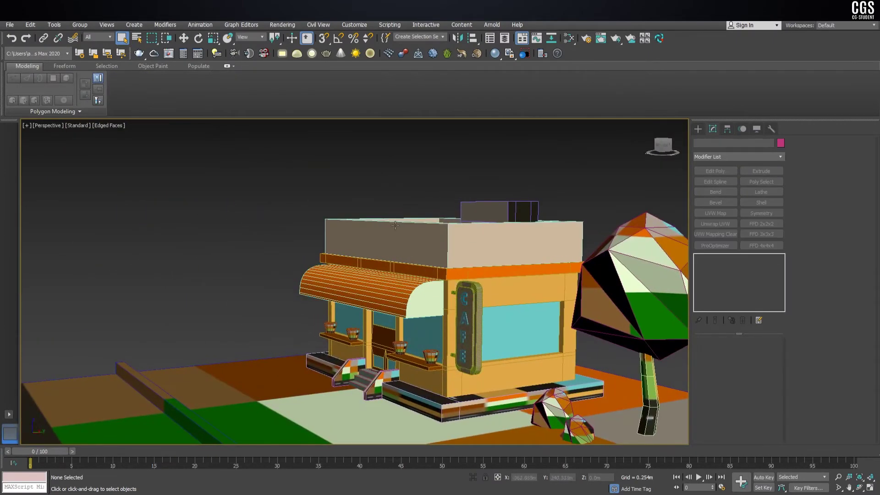
{"action": "scroll", "coordinate": [395, 225], "scroll_direction": "up", "scroll_amount": 2}
{"action": "key", "text": "F4"}
- Select three of the four window-shelf cups and delete them
{"action": "scroll", "coordinate": [381, 284], "scroll_direction": "up", "scroll_amount": 2}
{"action": "scroll", "coordinate": [372, 320], "scroll_direction": "up", "scroll_amount": 4}
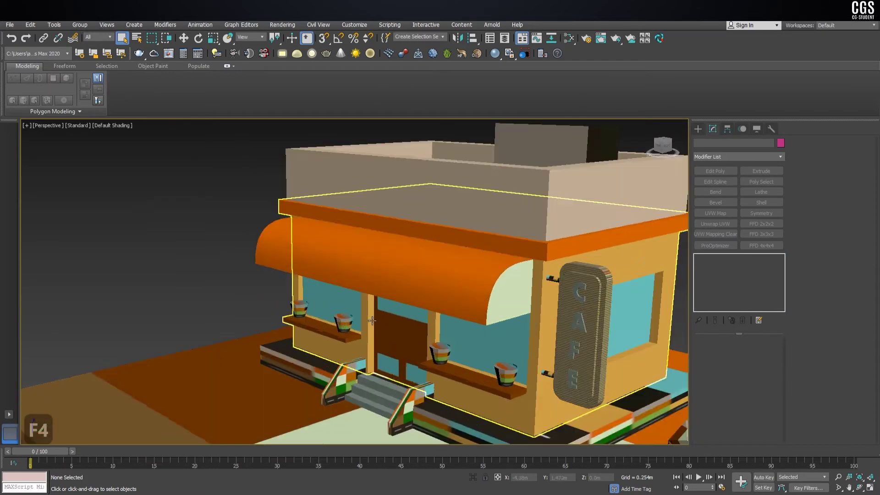
{"action": "scroll", "coordinate": [372, 321], "scroll_direction": "up", "scroll_amount": 3}
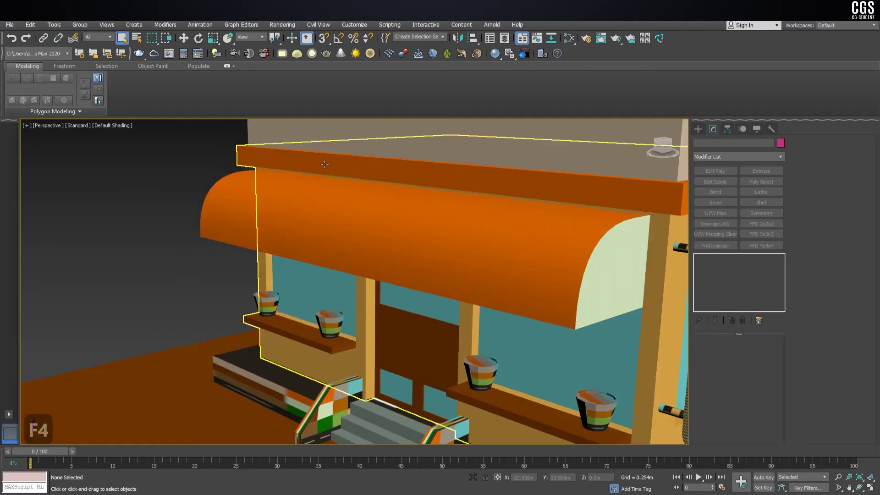
{"action": "scroll", "coordinate": [377, 229], "scroll_direction": "down", "scroll_amount": 3}
{"action": "scroll", "coordinate": [435, 259], "scroll_direction": "down", "scroll_amount": 4}
{"action": "scroll", "coordinate": [440, 263], "scroll_direction": "up", "scroll_amount": 5}
{"action": "scroll", "coordinate": [499, 267], "scroll_direction": "up", "scroll_amount": 3}
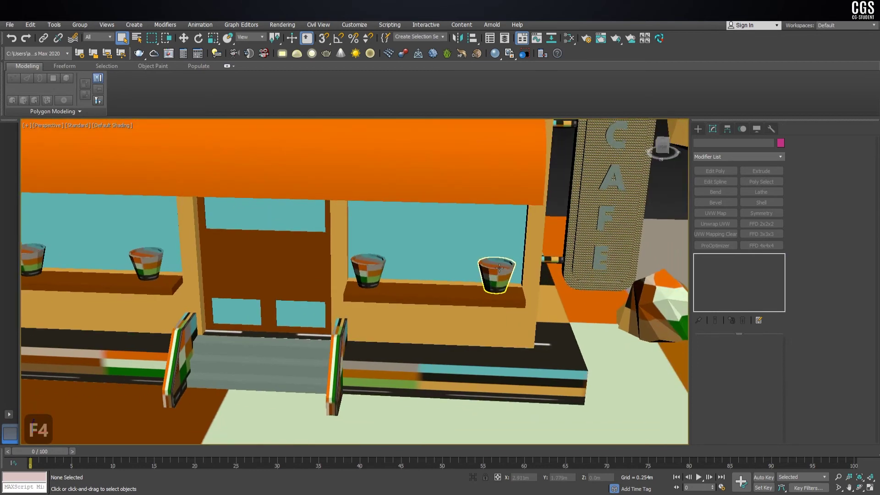
{"action": "scroll", "coordinate": [498, 268], "scroll_direction": "down", "scroll_amount": 2}
{"action": "left_click", "coordinate": [479, 269]}
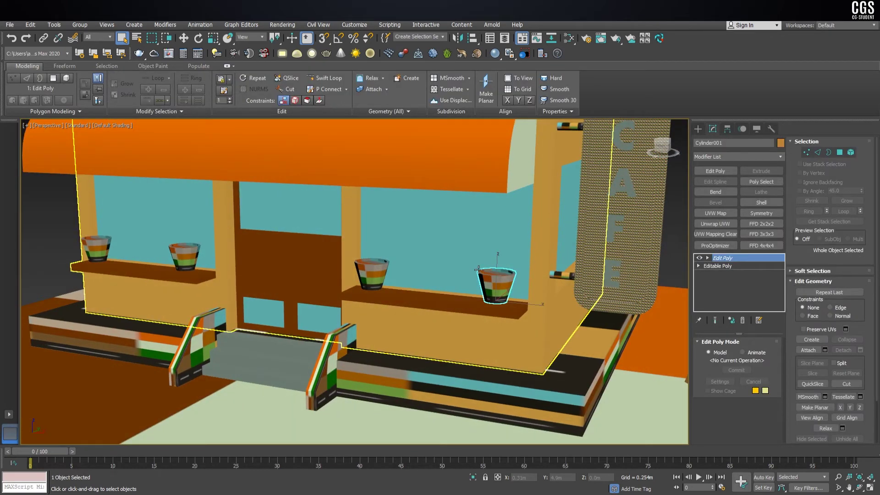
{"action": "scroll", "coordinate": [448, 281], "scroll_direction": "down", "scroll_amount": 4}
{"action": "scroll", "coordinate": [438, 301], "scroll_direction": "up", "scroll_amount": 3}
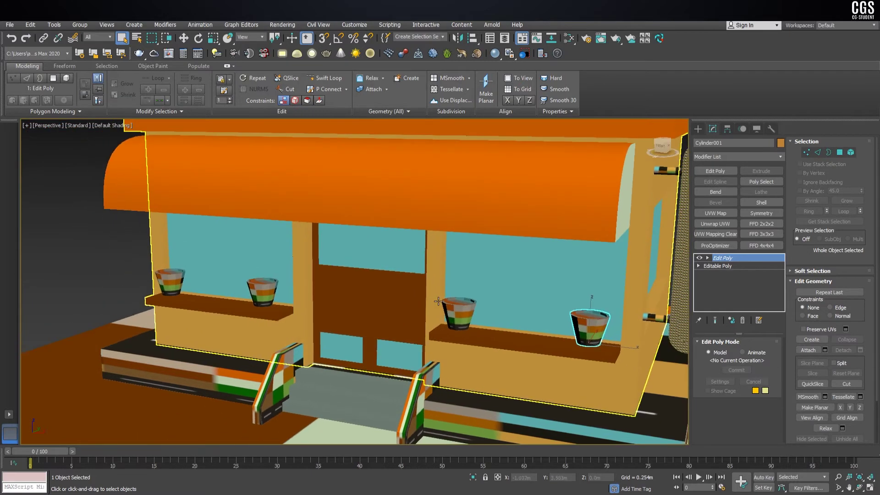
{"action": "left_click", "coordinate": [475, 320], "text": "ctrl"}
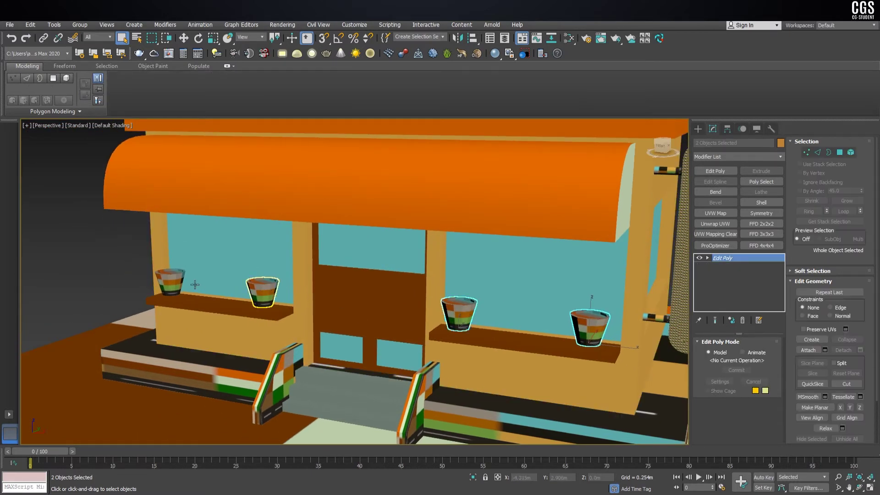
{"action": "left_click", "coordinate": [169, 279], "text": "ctrl"}
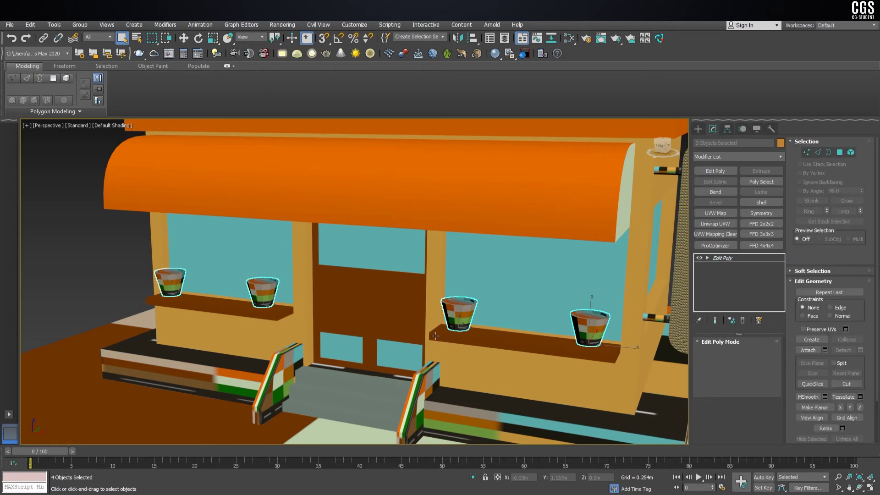
{"action": "left_click", "coordinate": [460, 306]}
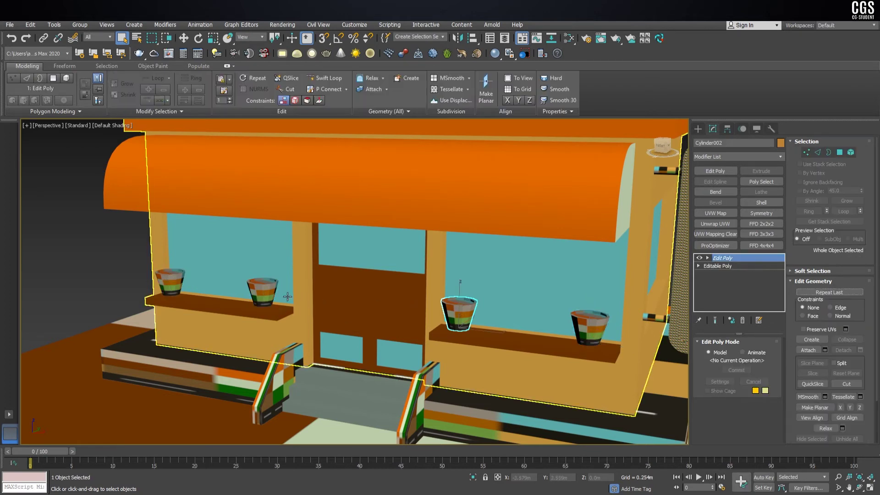
{"action": "left_click", "coordinate": [263, 293], "text": "ctrl"}
{"action": "left_click", "coordinate": [165, 284], "text": "ctrl"}
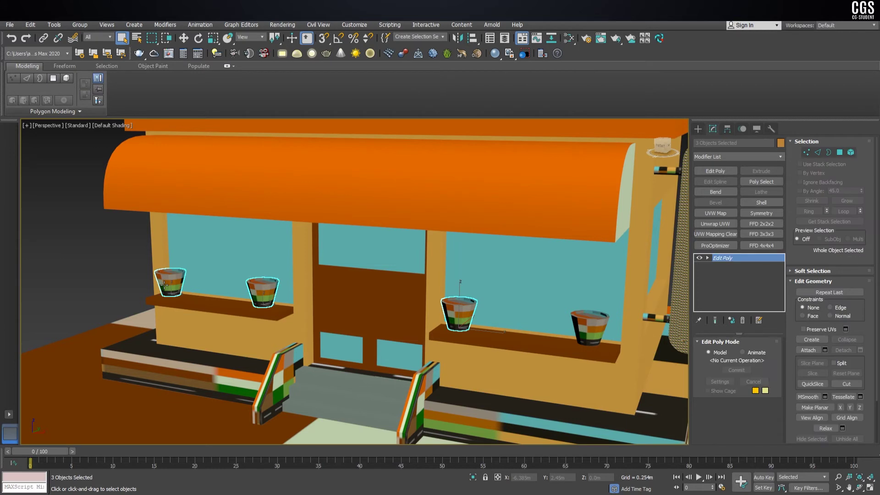
{"action": "key", "text": "Delete"}
- Select the remaining right-shelf cup together with the middle stair step plank
{"action": "left_click", "coordinate": [595, 317]}
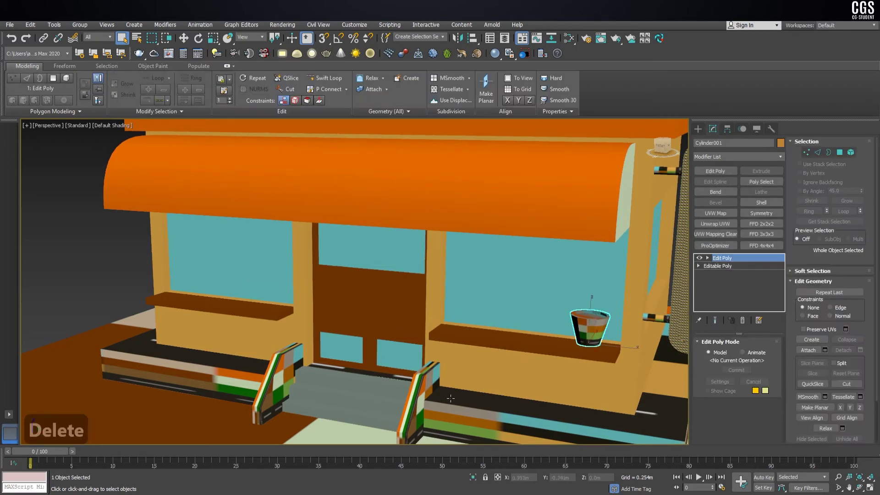
{"action": "left_click", "coordinate": [424, 390], "text": "ctrl"}
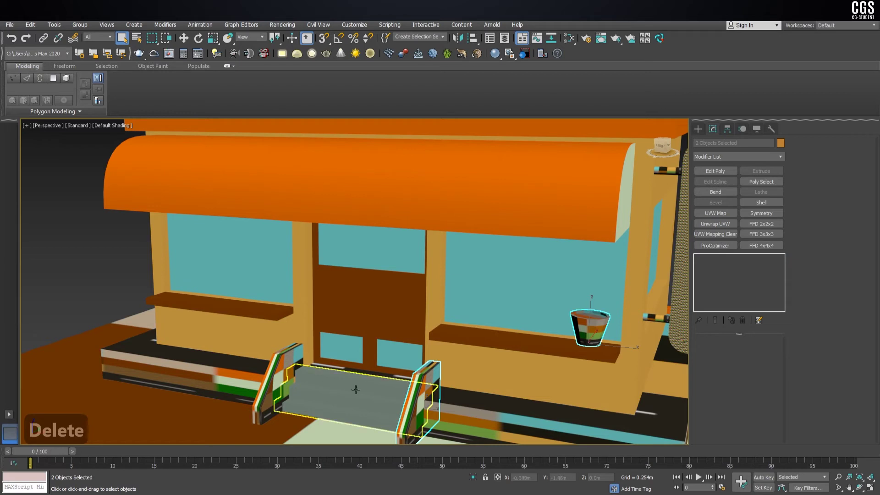
{"action": "key", "text": "ctrl+z"}
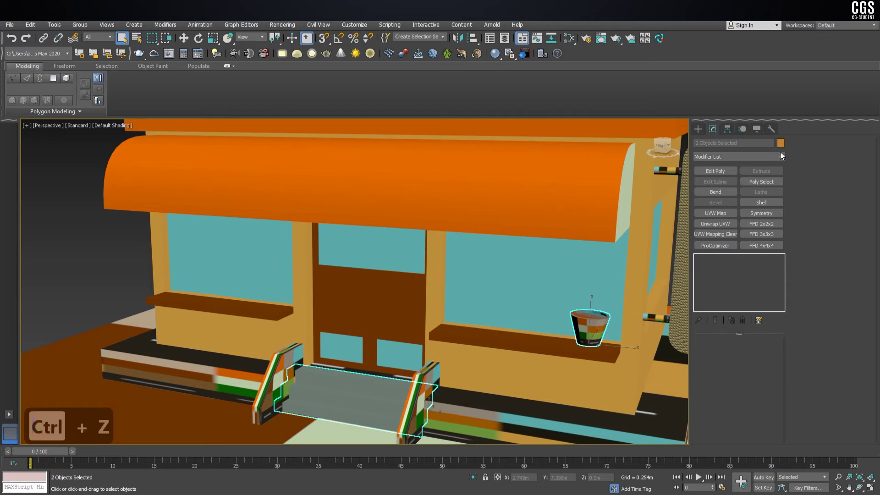
- Add Unwrap UVW to the cup and step, select all UV faces, and show Map #2
{"action": "left_click", "coordinate": [722, 222]}
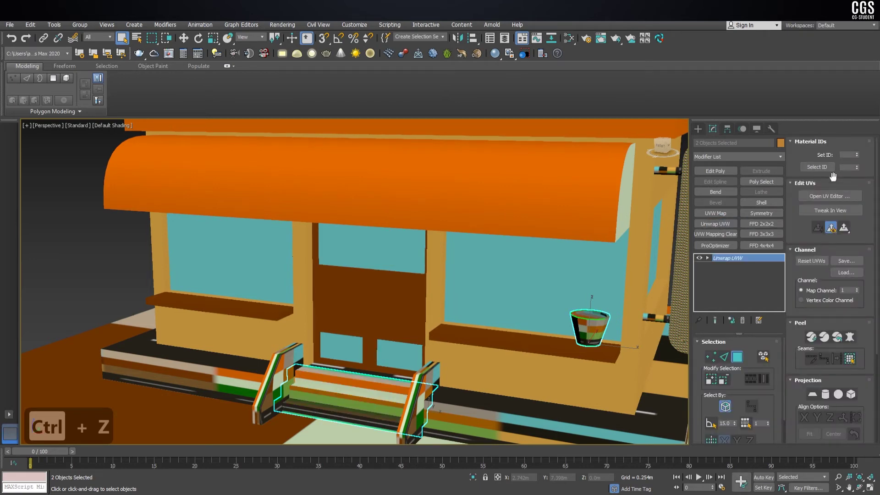
{"action": "left_click", "coordinate": [830, 196]}
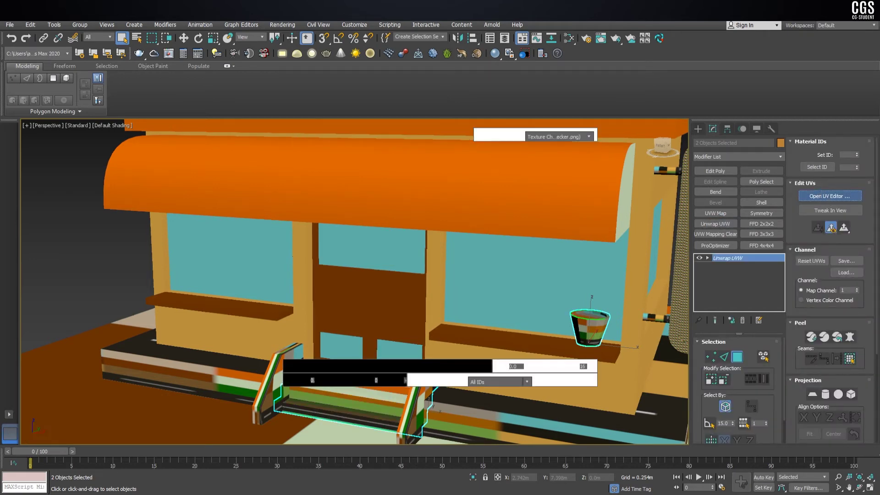
{"action": "scroll", "coordinate": [271, 176], "scroll_direction": "down", "scroll_amount": 5}
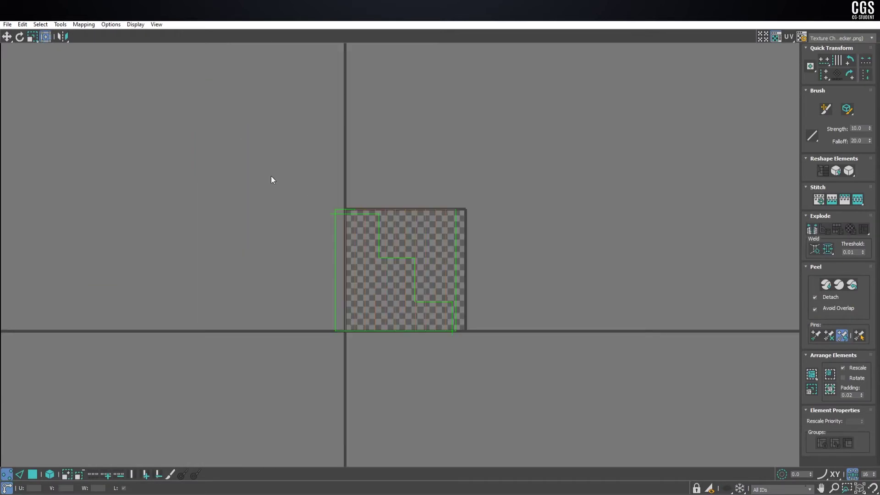
{"action": "left_click_drag", "start_coordinate": [235, 159], "coordinate": [637, 438]}
{"action": "key", "text": "3"}
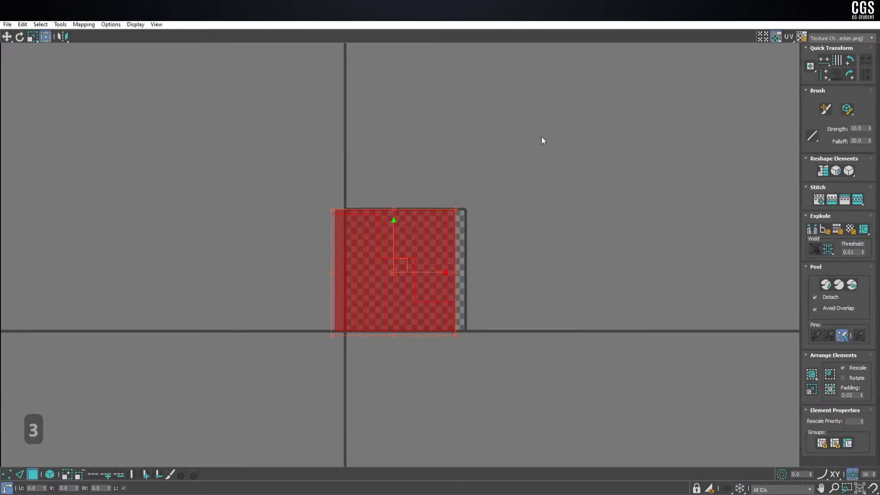
{"action": "left_click", "coordinate": [858, 39]}
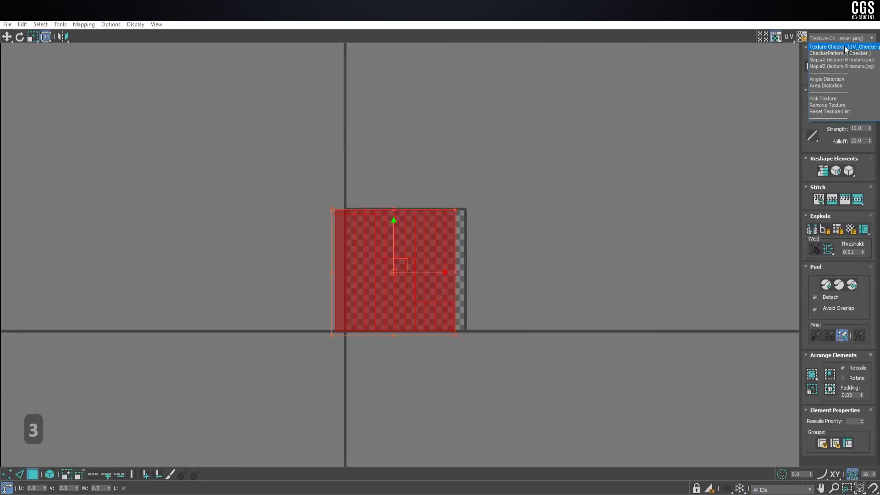
{"action": "left_click", "coordinate": [830, 67]}
- Unfold then flatten the UVs and shrink them into one brown palette square
{"action": "left_click", "coordinate": [83, 24]}
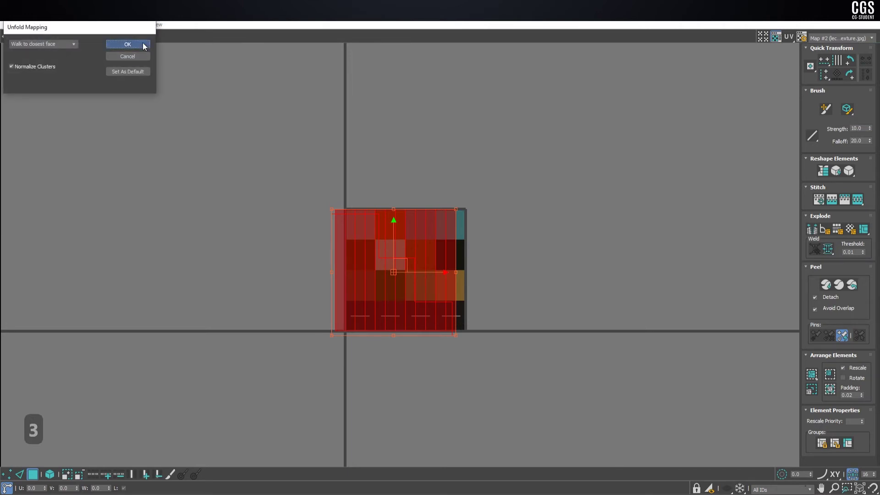
{"action": "left_click", "coordinate": [92, 24]}
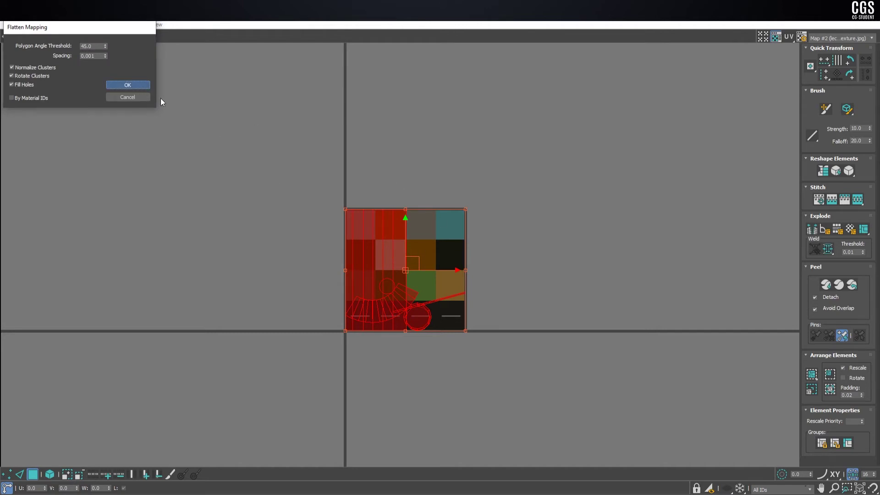
{"action": "key", "text": "Return"}
{"action": "scroll", "coordinate": [452, 280], "scroll_direction": "up", "scroll_amount": 2}
{"action": "mouse_move", "coordinate": [480, 163]}
{"action": "left_mouse_down"}
{"action": "mouse_move", "coordinate": [316, 350]}
{"action": "mouse_move", "coordinate": [417, 235]}
{"action": "left_mouse_up"}
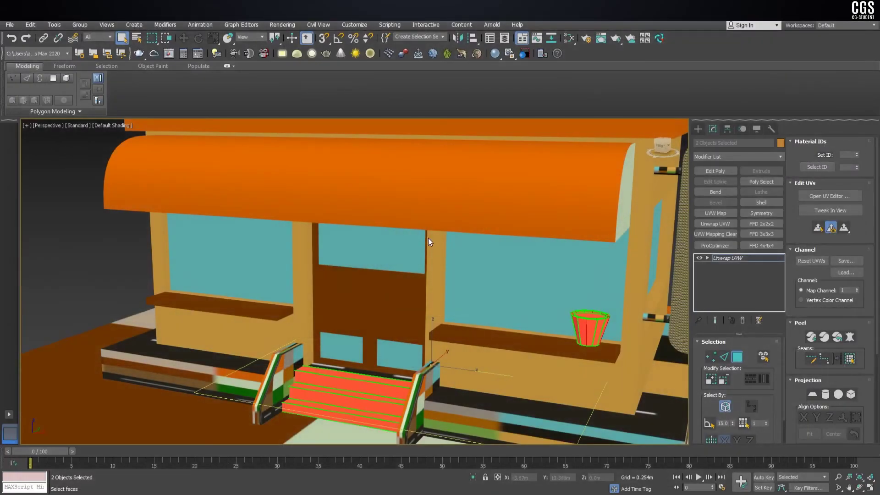
- Convert the cup and stair step to Editable Poly and select the cup alone
{"action": "right_click", "coordinate": [428, 237]}
{"action": "mouse_move", "coordinate": [447, 330]}
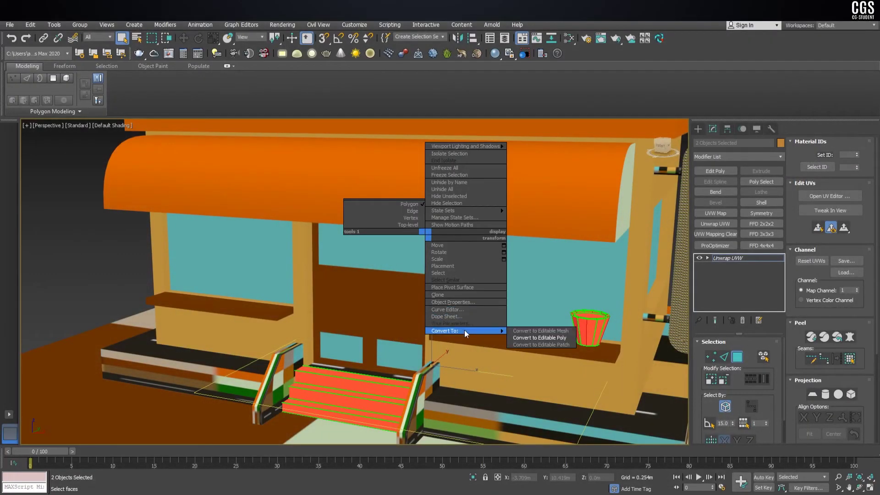
{"action": "left_click", "coordinate": [523, 337]}
{"action": "middle_click_drag", "start_coordinate": [524, 339], "coordinate": [473, 293], "text": "alt"}
{"action": "left_click", "coordinate": [473, 294]}
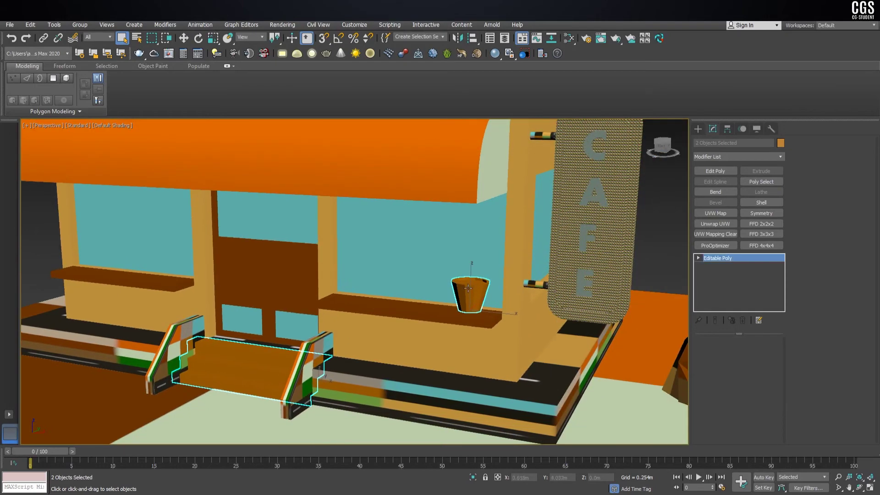
- Try shift-dragging a cup copy to the left shelf, then discard the duplicate
{"action": "scroll", "coordinate": [472, 293], "scroll_direction": "up", "scroll_amount": 3}
{"action": "scroll", "coordinate": [477, 297], "scroll_direction": "up", "scroll_amount": 2}
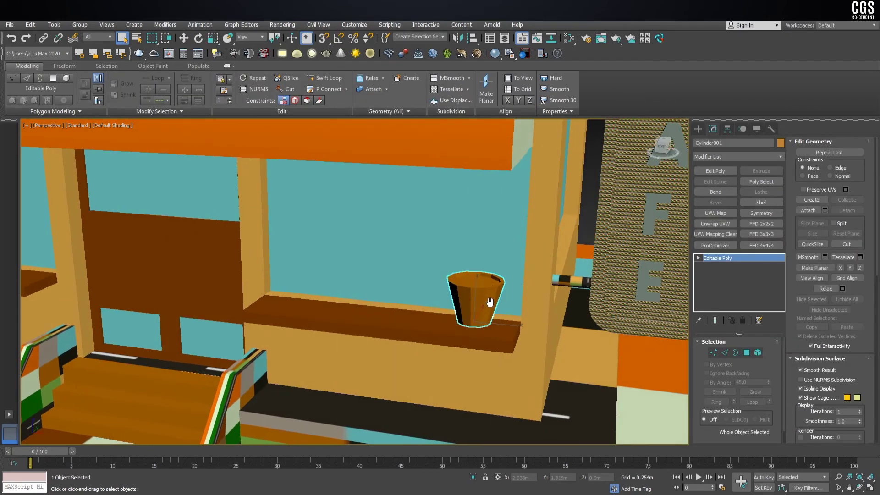
{"action": "scroll", "coordinate": [494, 307], "scroll_direction": "up", "scroll_amount": 2}
{"action": "key", "text": "w"}
{"action": "left_click_drag", "start_coordinate": [467, 298], "coordinate": [206, 284], "text": "shift"}
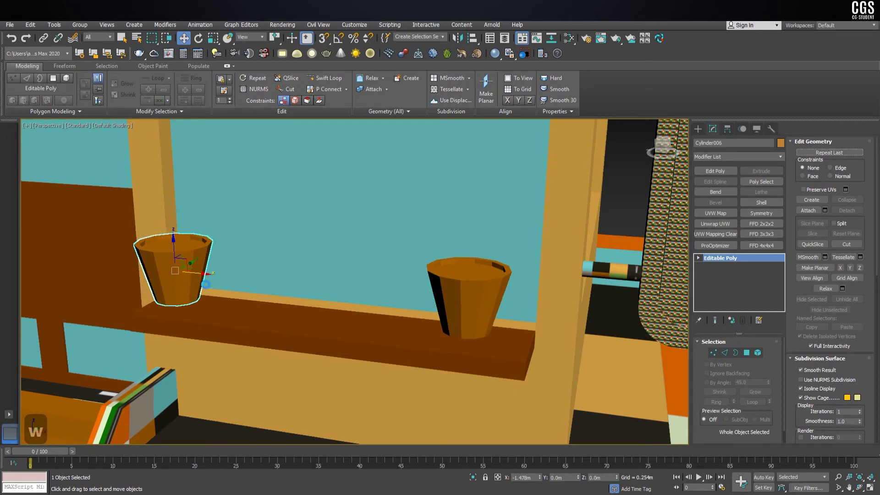
{"action": "key", "text": "Delete"}
{"action": "left_click", "coordinate": [476, 295]}
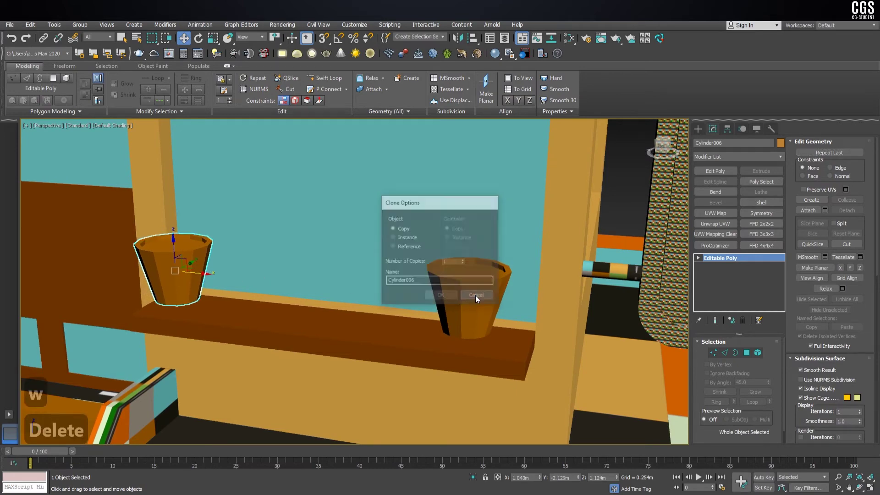
- Select the small low-poly bush GeoSphere003 near the tree
{"action": "scroll", "coordinate": [467, 296], "scroll_direction": "down", "scroll_amount": 5}
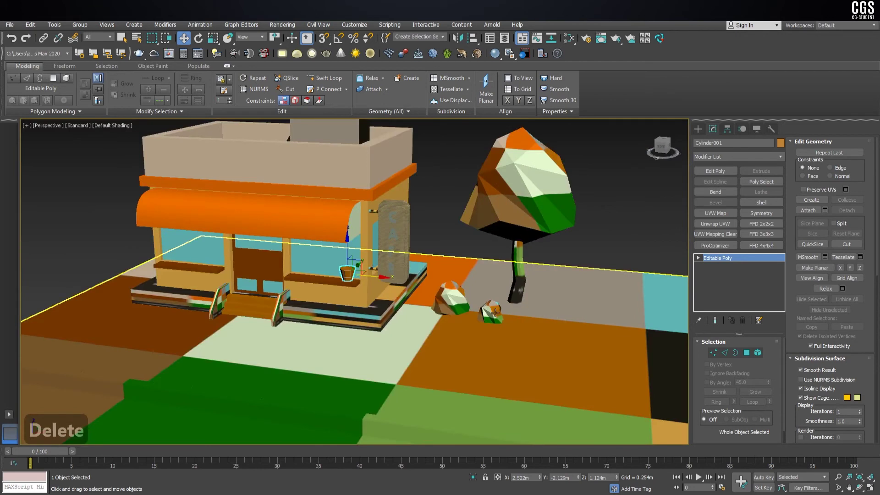
{"action": "left_click", "coordinate": [495, 312]}
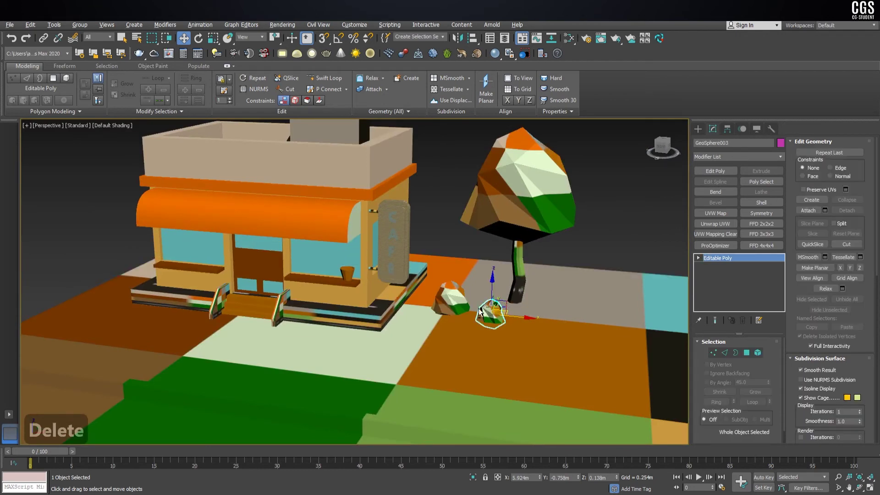
{"action": "left_click", "coordinate": [432, 316]}
{"action": "left_click", "coordinate": [485, 313]}
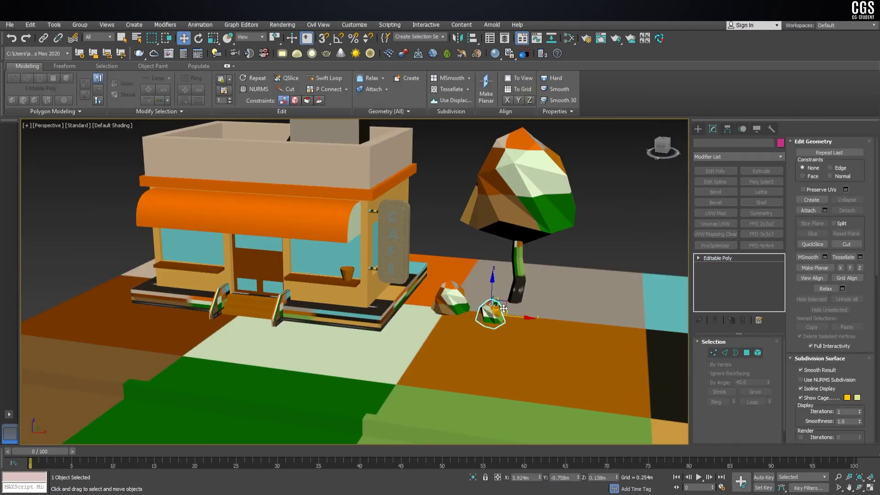
{"action": "left_click_drag", "start_coordinate": [402, 317], "coordinate": [402, 317]}
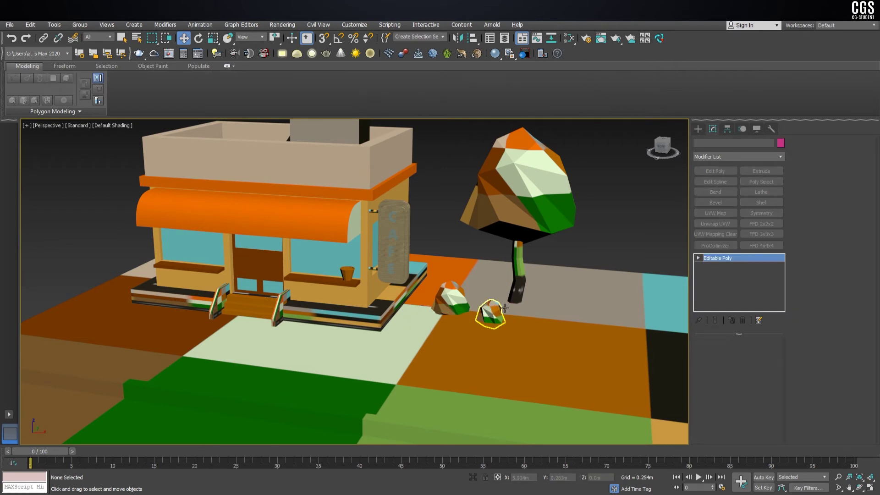
- Clone the small bush GeoSphere003 and align the copy to the cup's pivot with Alt+A
{"action": "left_click", "coordinate": [497, 309]}
{"action": "left_click_drag", "start_coordinate": [492, 313], "coordinate": [403, 316], "text": "shift"}
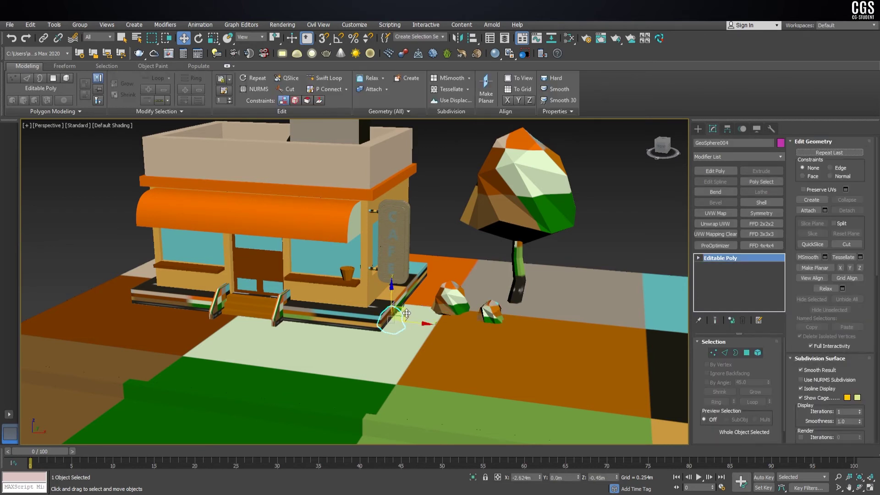
{"action": "left_click", "coordinate": [441, 296]}
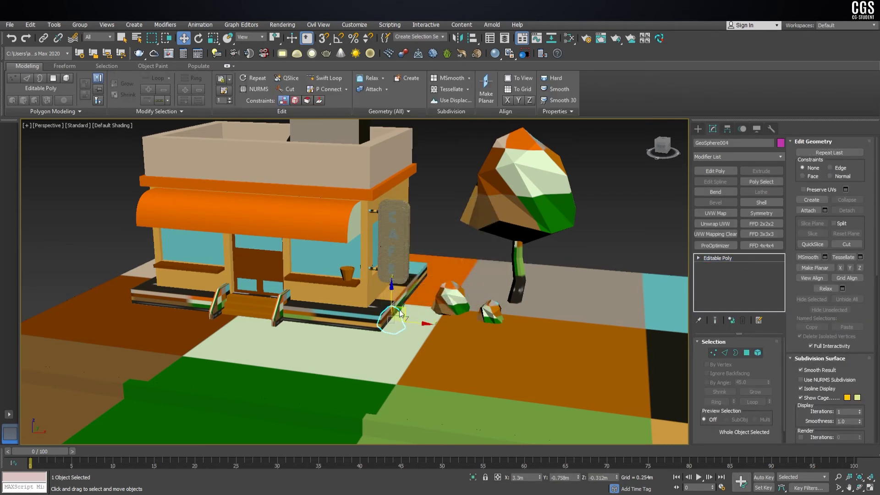
{"action": "left_click", "coordinate": [362, 294]}
{"action": "scroll", "coordinate": [362, 295], "scroll_direction": "up", "scroll_amount": 5}
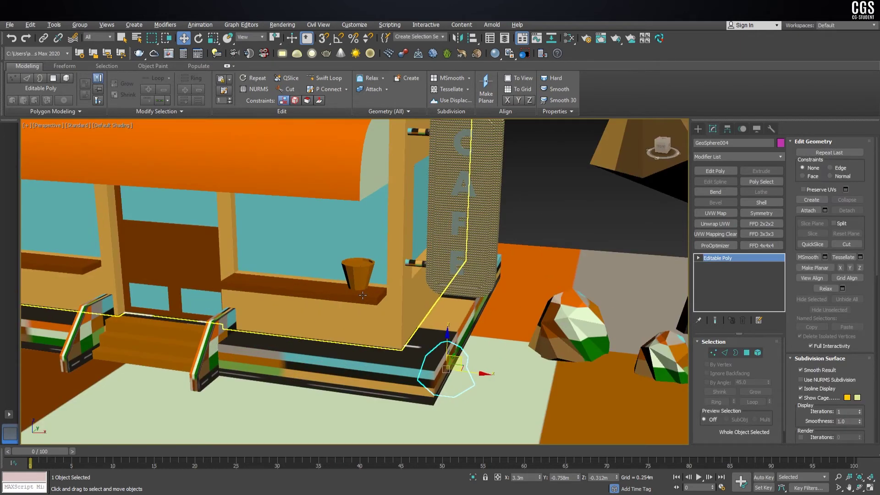
{"action": "key", "text": "alt+a"}
{"action": "left_click", "coordinate": [361, 273]}
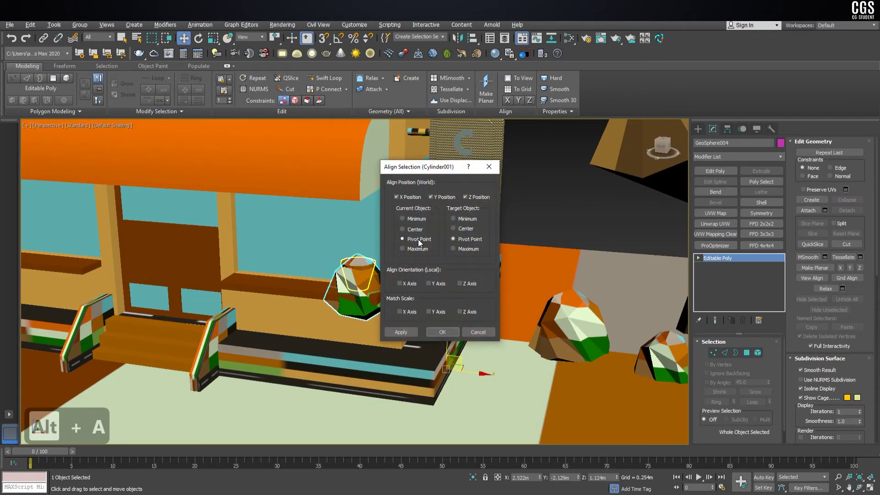
{"action": "left_click", "coordinate": [440, 324]}
- Raise the bush copy and scale it down to sit inside the cup like a potted plant
{"action": "scroll", "coordinate": [348, 275], "scroll_direction": "up", "scroll_amount": 3}
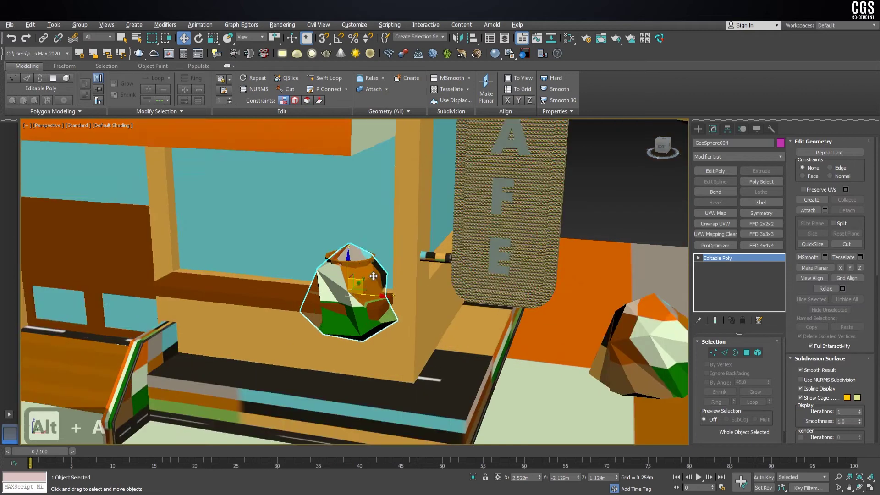
{"action": "scroll", "coordinate": [348, 270], "scroll_direction": "up", "scroll_amount": 2}
{"action": "mouse_move", "coordinate": [335, 272]}
{"action": "left_mouse_down"}
{"action": "mouse_move", "coordinate": [337, 208]}
{"action": "mouse_move", "coordinate": [358, 335]}
{"action": "mouse_move", "coordinate": [348, 300]}
{"action": "left_mouse_up"}
{"action": "key", "text": "r"}
{"action": "key", "text": "w"}
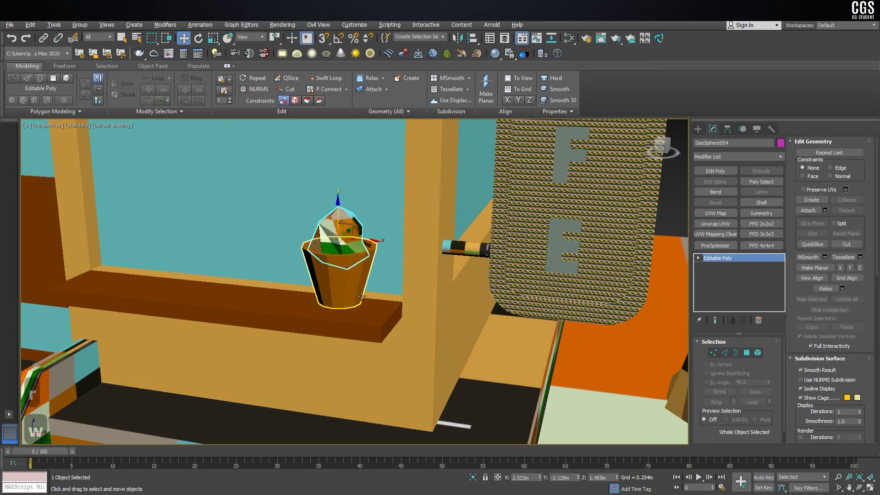
{"action": "mouse_move", "coordinate": [347, 301]}
{"action": "middle_mouse_down", "text": "alt"}
{"action": "mouse_move", "coordinate": [383, 276]}
{"action": "mouse_move", "coordinate": [362, 266]}
{"action": "middle_mouse_up", "text": "alt"}
{"action": "scroll", "coordinate": [320, 257], "scroll_direction": "up", "scroll_amount": 3}
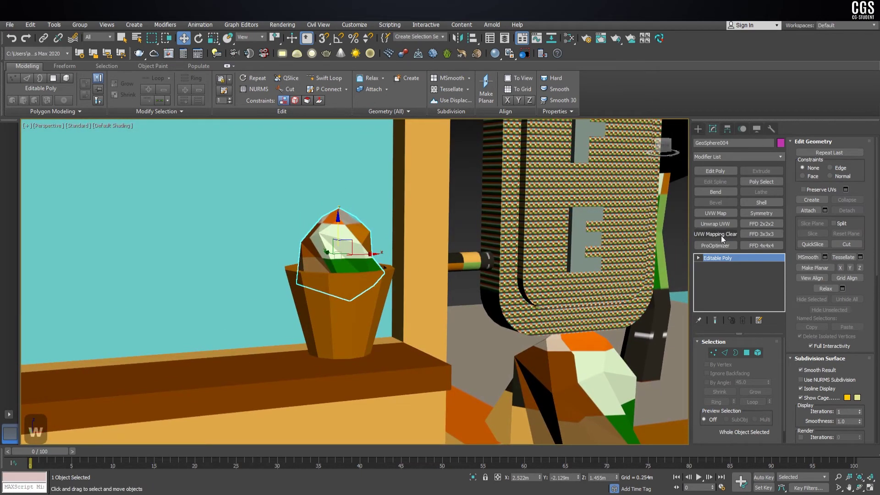
- Add Unwrap UVW to the cactus top and show the Map #2 palette texture in a maximised UV Editor
{"action": "left_click", "coordinate": [719, 224]}
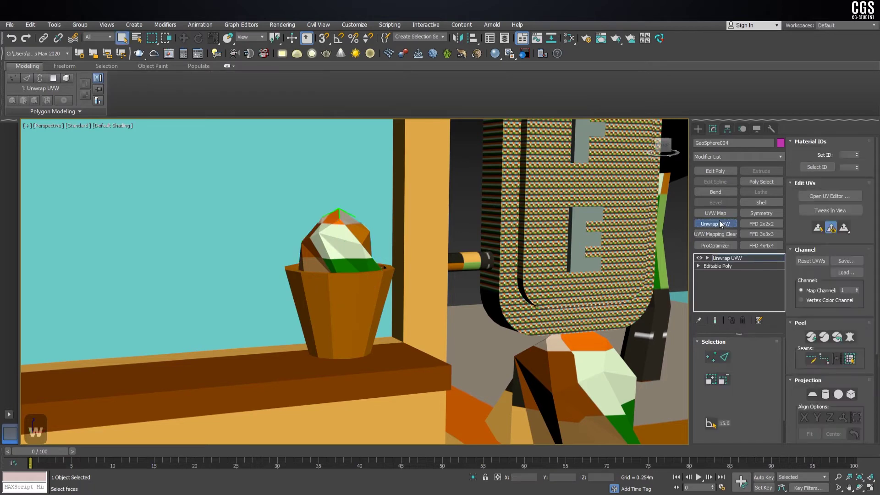
{"action": "left_click", "coordinate": [806, 195]}
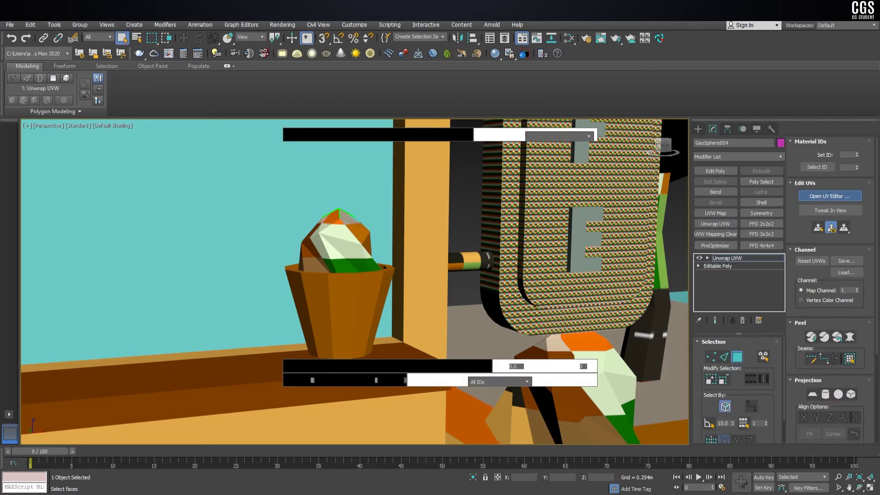
{"action": "double_click", "coordinate": [789, 117]}
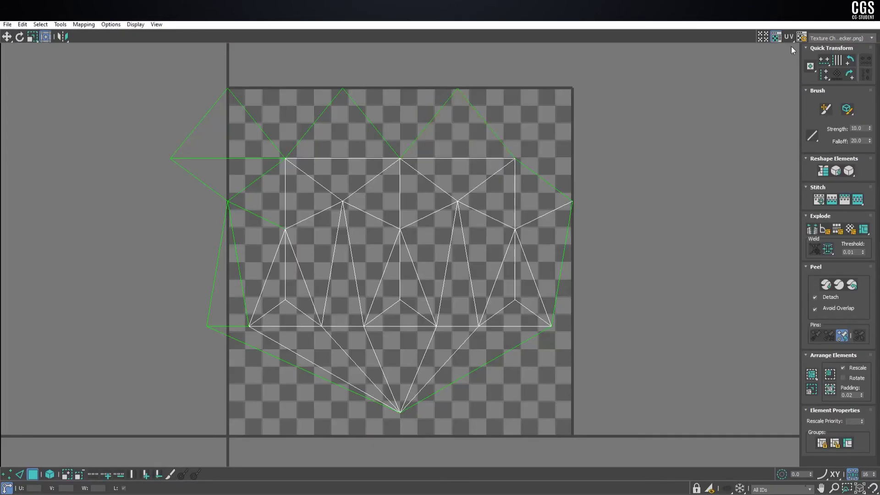
{"action": "left_click", "coordinate": [841, 38]}
{"action": "left_click", "coordinate": [821, 59]}
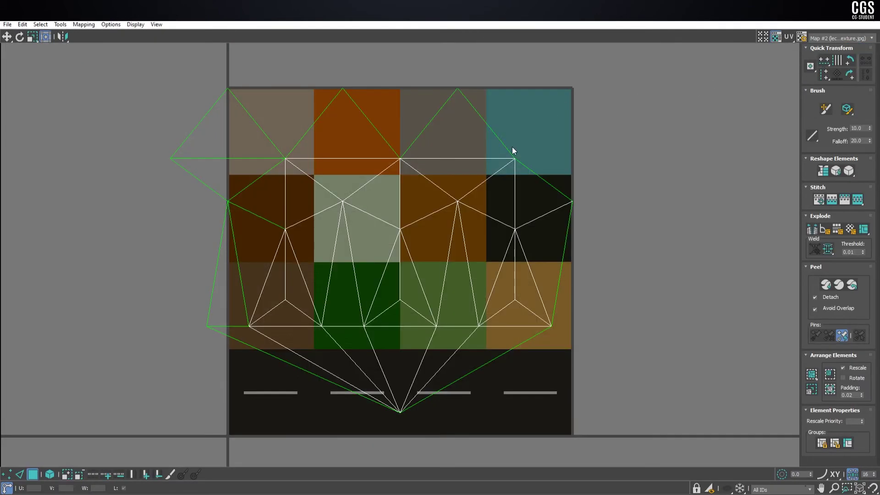
{"action": "scroll", "coordinate": [512, 146], "scroll_direction": "down", "scroll_amount": 3}
- Unfold all cactus-top UV faces, then shrink and move them onto the green palette tile
{"action": "mouse_move", "coordinate": [596, 88]}
{"action": "left_mouse_down"}
{"action": "mouse_move", "coordinate": [336, 296]}
{"action": "mouse_move", "coordinate": [269, 262]}
{"action": "left_mouse_up"}
{"action": "left_click", "coordinate": [84, 24]}
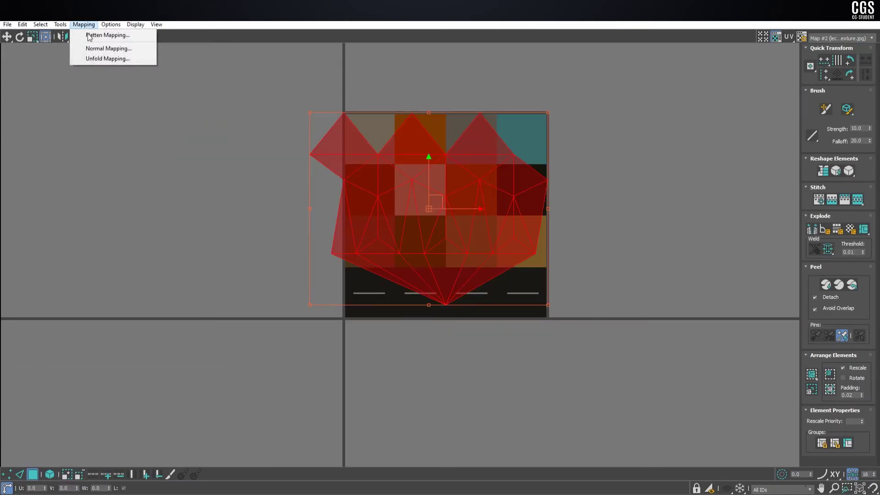
{"action": "left_click", "coordinate": [107, 57]}
{"action": "left_click", "coordinate": [129, 47]}
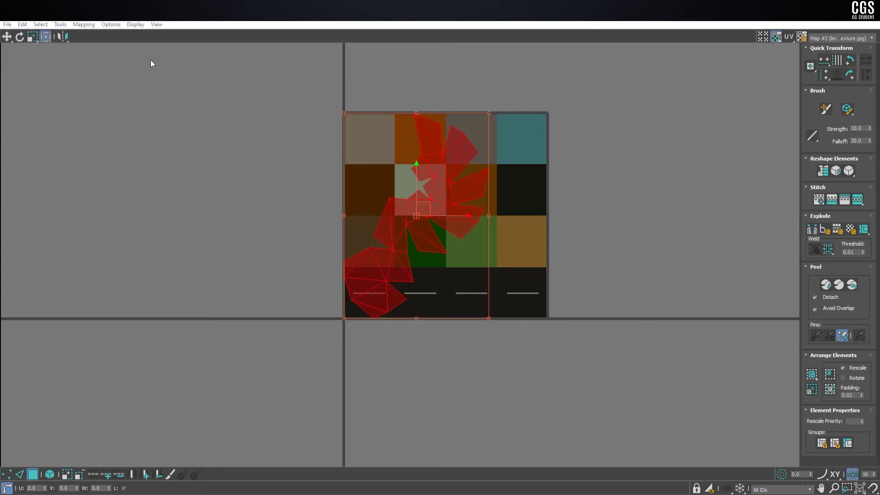
{"action": "left_click_drag", "start_coordinate": [489, 114], "coordinate": [373, 334]}
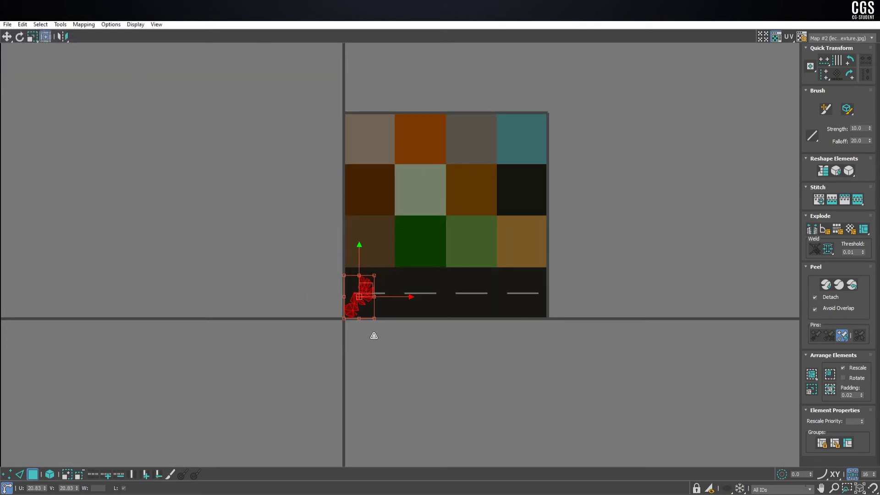
{"action": "left_click_drag", "start_coordinate": [363, 288], "coordinate": [472, 237]}
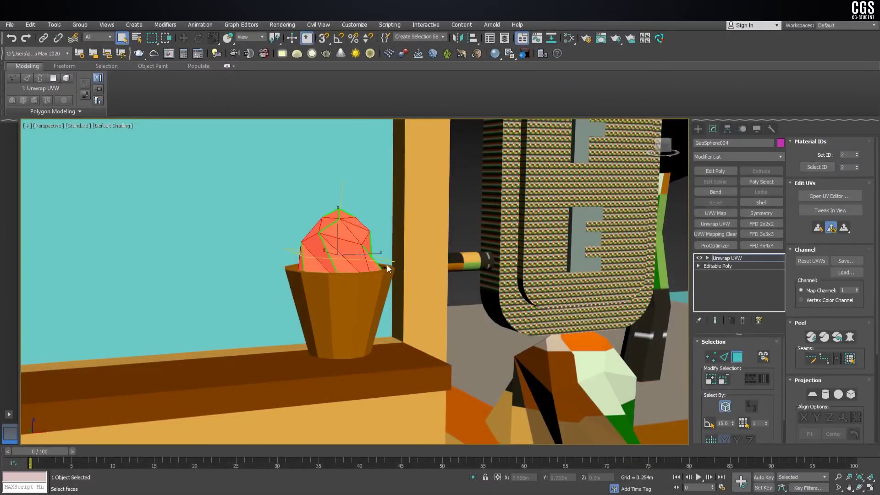
{"action": "right_click", "coordinate": [387, 268]}
{"action": "mouse_move", "coordinate": [404, 358]}
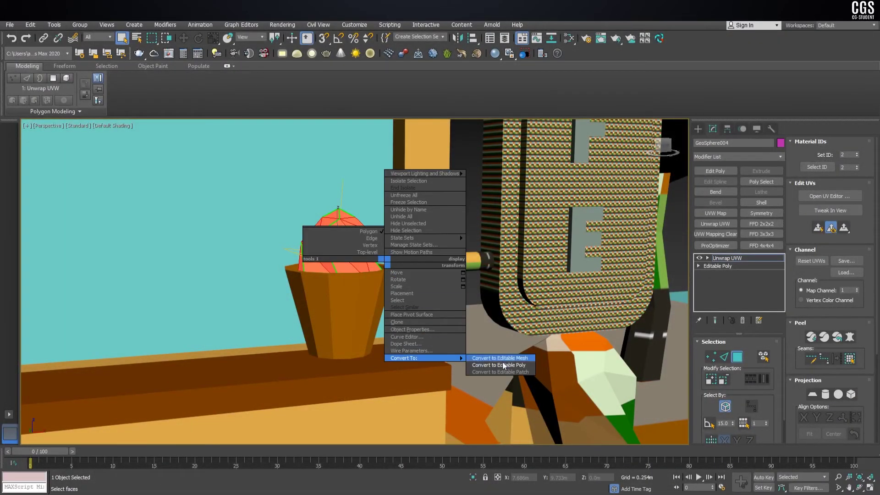
- Collapse the cactus to Editable Poly and clone the cactus with its pot along the window ledge
{"action": "left_click", "coordinate": [500, 359]}
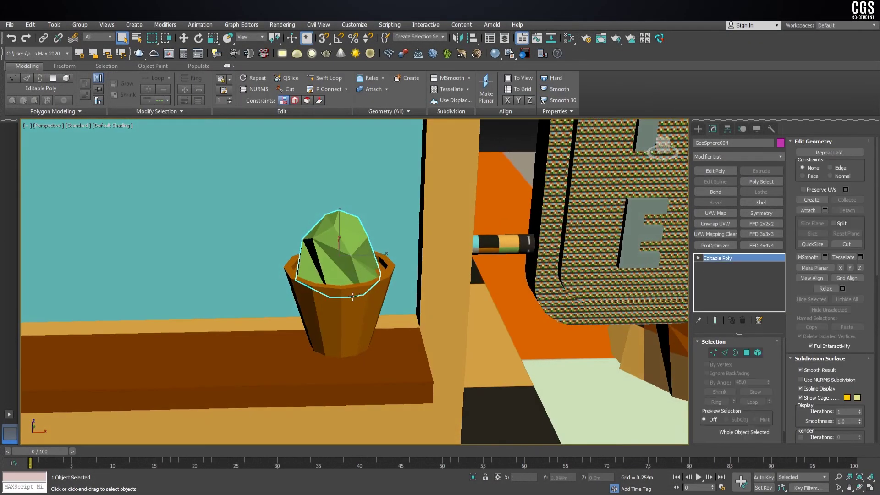
{"action": "left_click", "coordinate": [357, 298], "text": "ctrl"}
{"action": "key", "text": "w"}
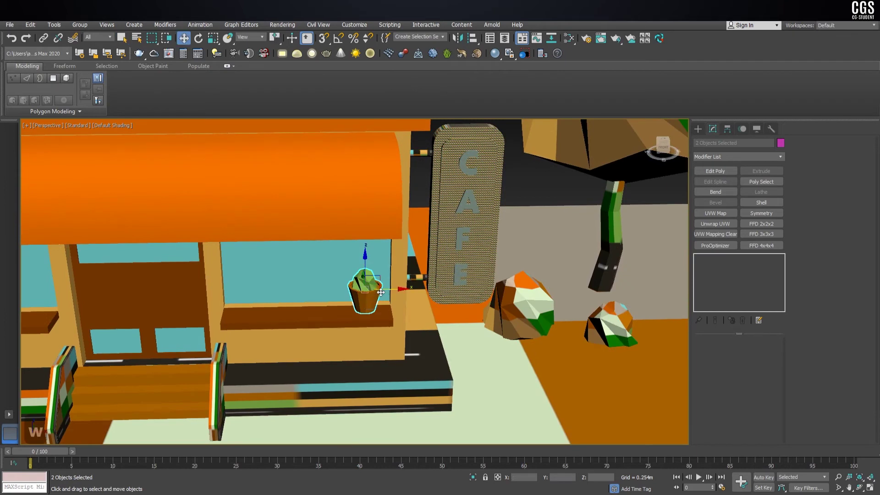
{"action": "left_click_drag", "start_coordinate": [389, 291], "coordinate": [268, 293], "text": "shift"}
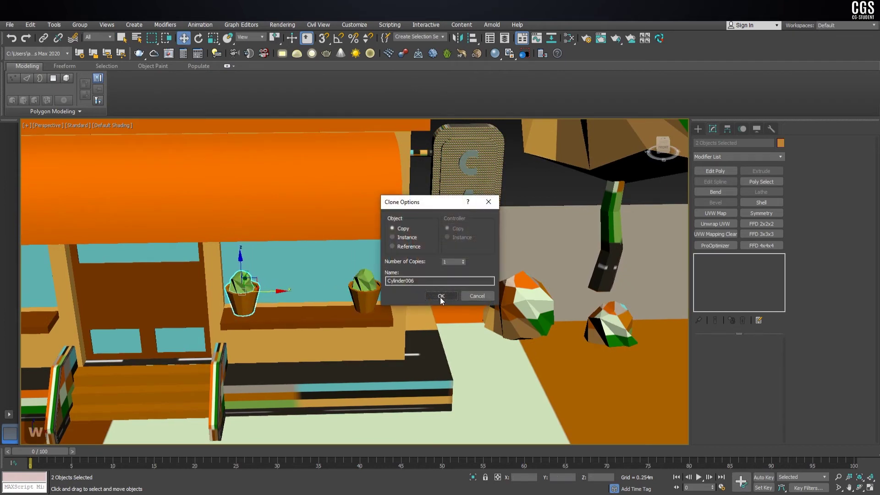
{"action": "left_click", "coordinate": [441, 295]}
- Place two more potted-cactus copies on the left ledge, making four in total
{"action": "left_click_drag", "start_coordinate": [396, 294], "coordinate": [183, 297], "text": "shift"}
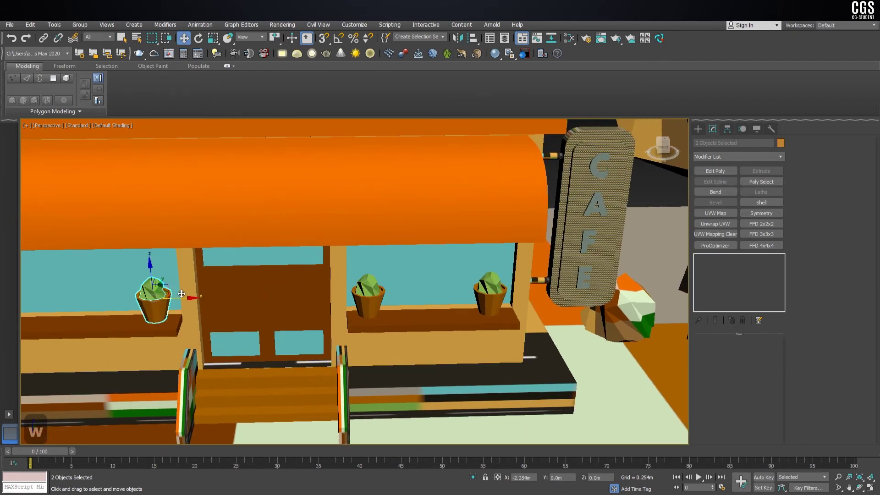
{"action": "left_click", "coordinate": [441, 296]}
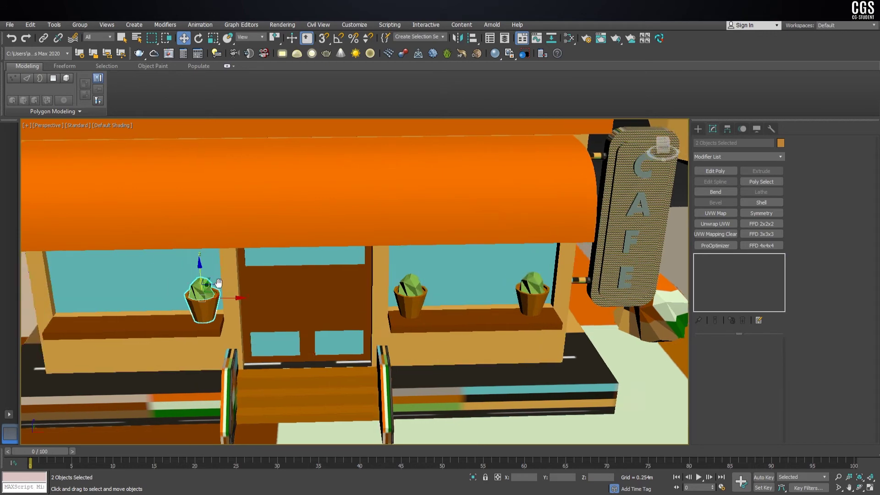
{"action": "left_click_drag", "start_coordinate": [353, 298], "coordinate": [224, 295], "text": "shift"}
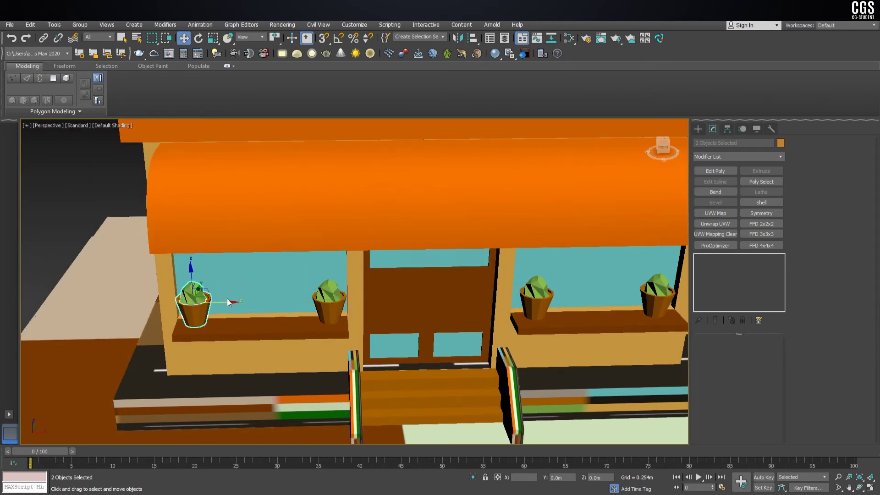
{"action": "left_click", "coordinate": [442, 295]}
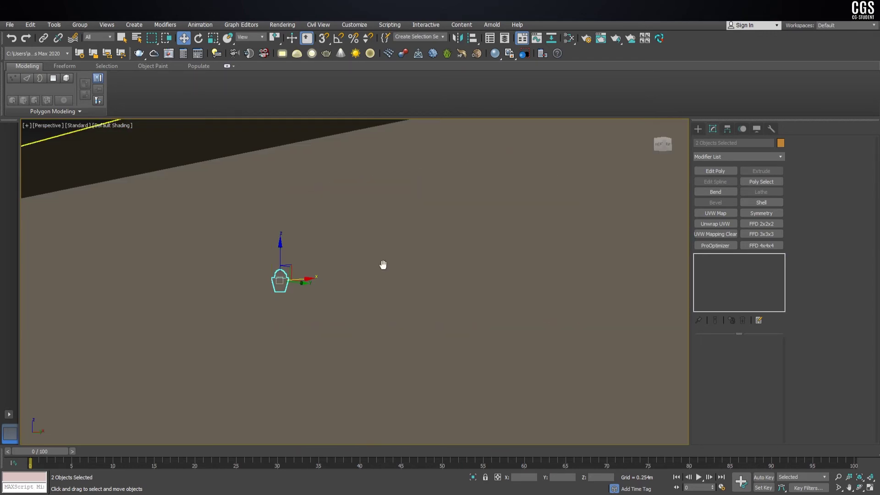
{"action": "scroll", "coordinate": [363, 264], "scroll_direction": "down", "scroll_amount": 5}
{"action": "mouse_move", "coordinate": [383, 210]}
{"action": "middle_mouse_down", "text": "alt"}
{"action": "mouse_move", "coordinate": [351, 306]}
{"action": "mouse_move", "coordinate": [320, 293]}
{"action": "middle_mouse_up", "text": "alt"}
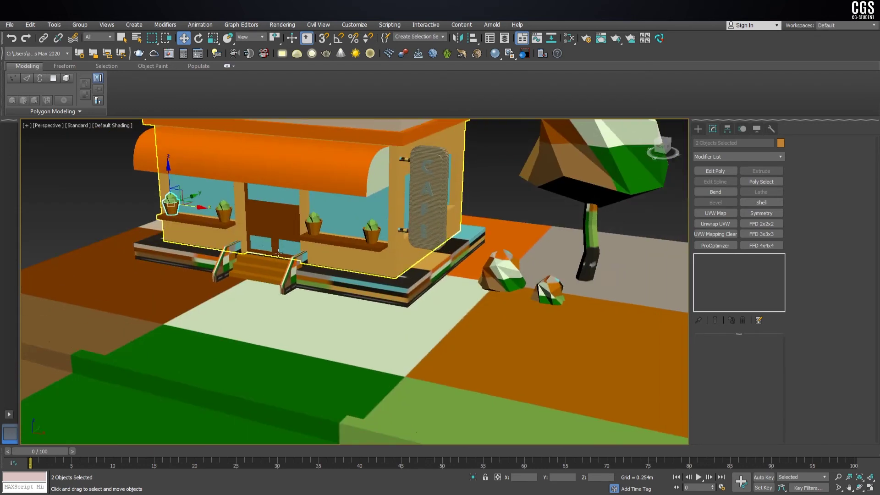
{"action": "scroll", "coordinate": [320, 294], "scroll_direction": "up", "scroll_amount": 4}
- Select both side pieces flanking the entrance steps
{"action": "left_click", "coordinate": [311, 284]}
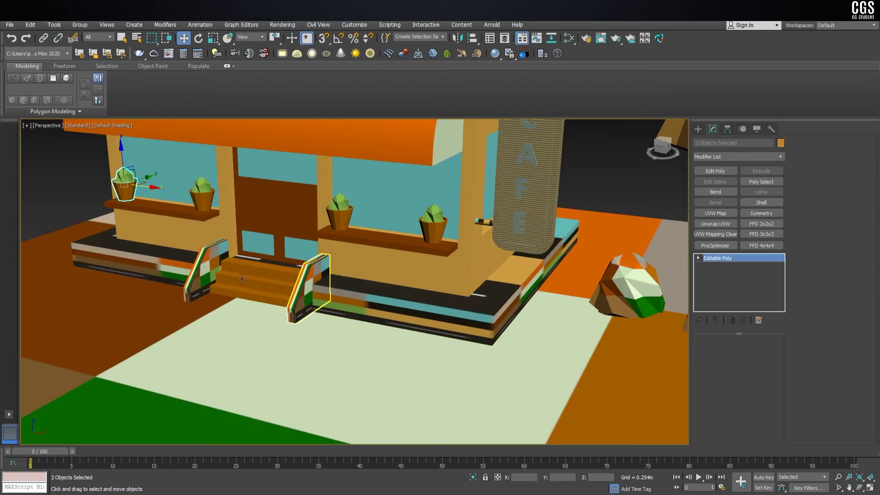
{"action": "left_click", "coordinate": [211, 261], "text": "ctrl"}
{"action": "middle_click_drag", "start_coordinate": [255, 267], "coordinate": [343, 298], "text": "alt"}
{"action": "scroll", "coordinate": [342, 299], "scroll_direction": "up", "scroll_amount": 3}
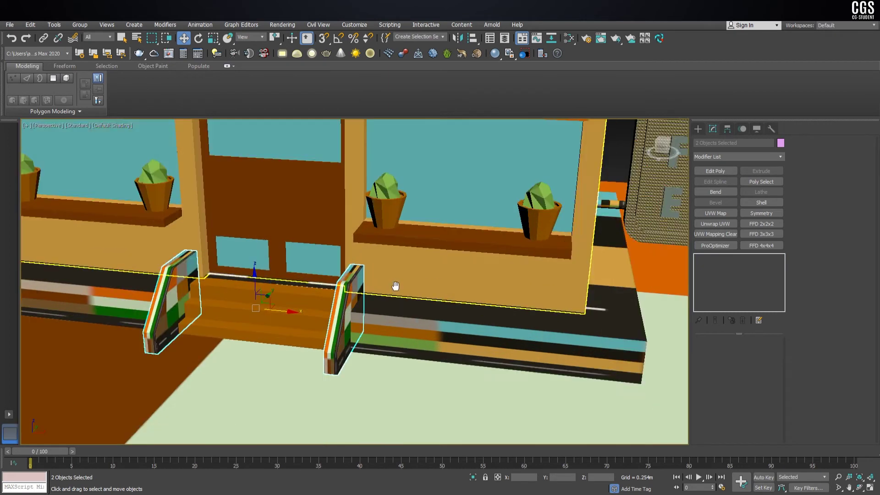
{"action": "middle_click_drag", "start_coordinate": [393, 230], "coordinate": [411, 282], "text": "alt"}
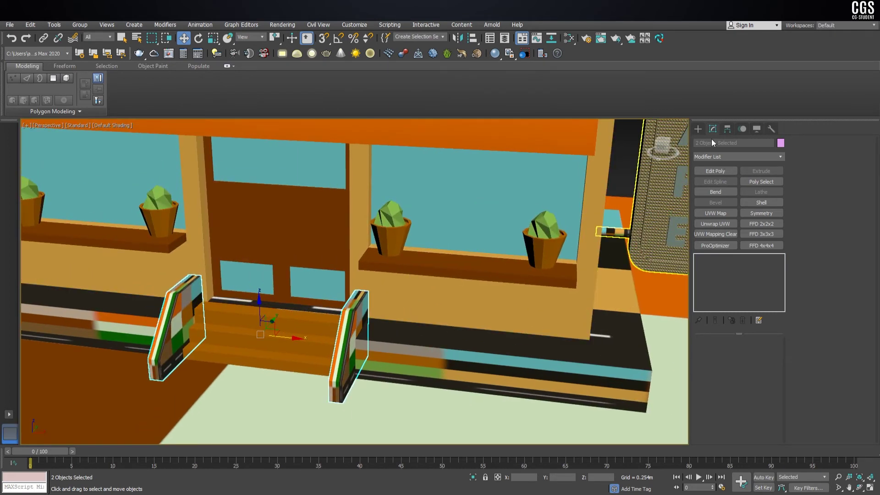
- Add Unwrap UVW to the side pieces and show the palette texture in the UV Editor
{"action": "left_click", "coordinate": [721, 224]}
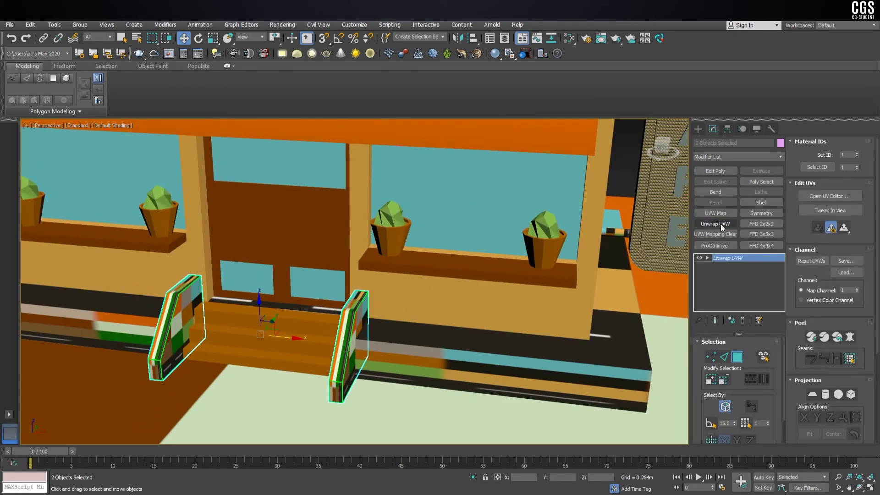
{"action": "left_click", "coordinate": [818, 196]}
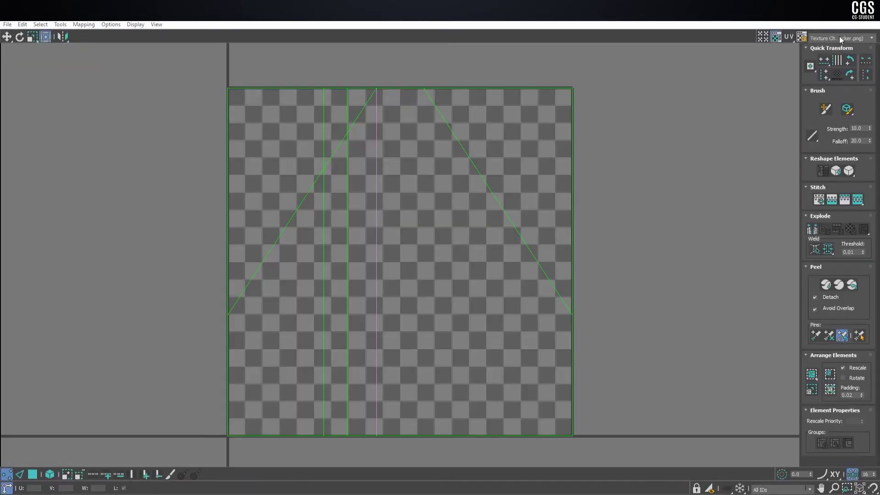
{"action": "left_click", "coordinate": [840, 37]}
{"action": "left_click", "coordinate": [815, 66]}
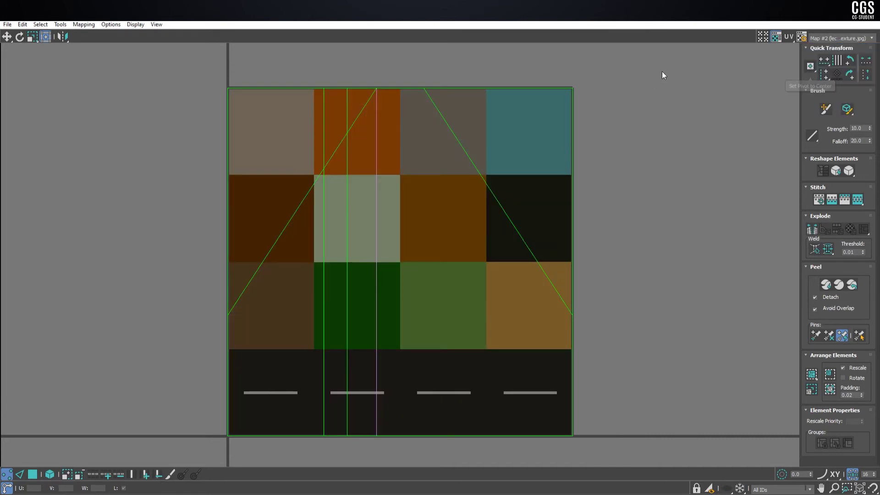
{"action": "middle_click_drag", "start_coordinate": [570, 110], "coordinate": [563, 129]}
{"action": "scroll", "coordinate": [264, 369], "scroll_direction": "down", "scroll_amount": 2}
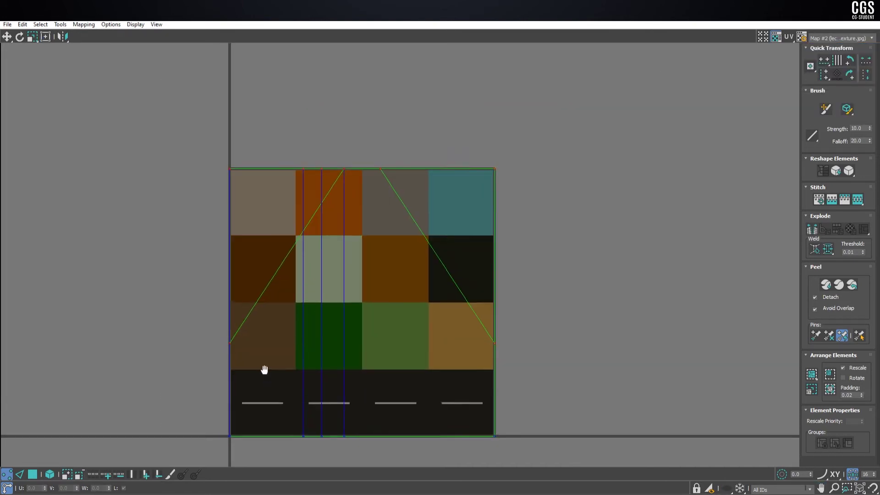
- Flatten-map all the side pieces' UV faces and shrink them onto a dark brown palette square
{"action": "key", "text": "3"}
{"action": "left_click_drag", "start_coordinate": [131, 450], "coordinate": [126, 433]}
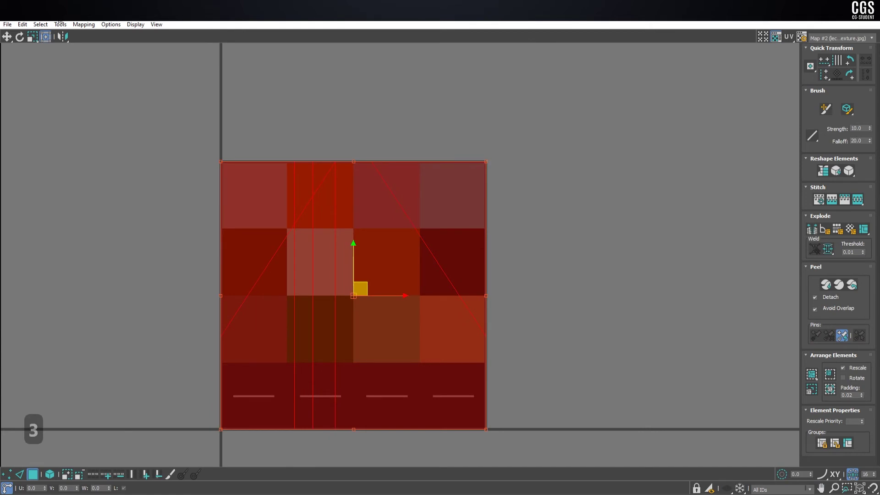
{"action": "left_click", "coordinate": [84, 25]}
{"action": "left_click", "coordinate": [101, 34]}
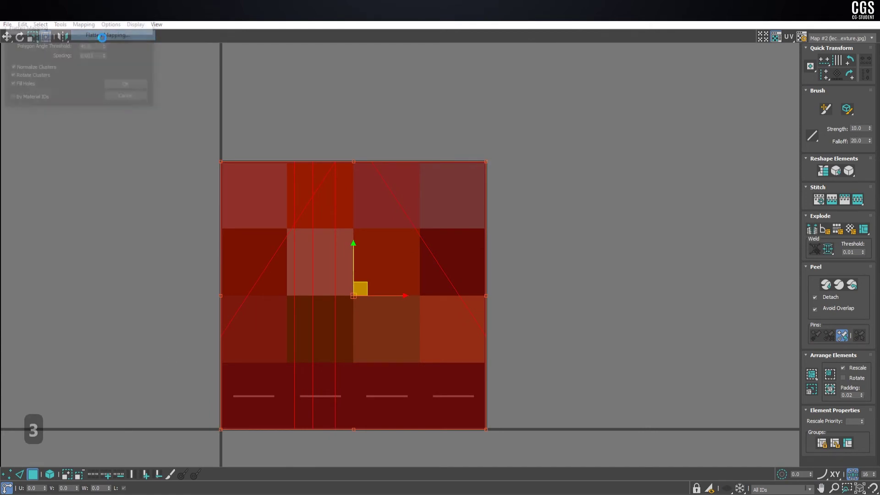
{"action": "left_click", "coordinate": [125, 86]}
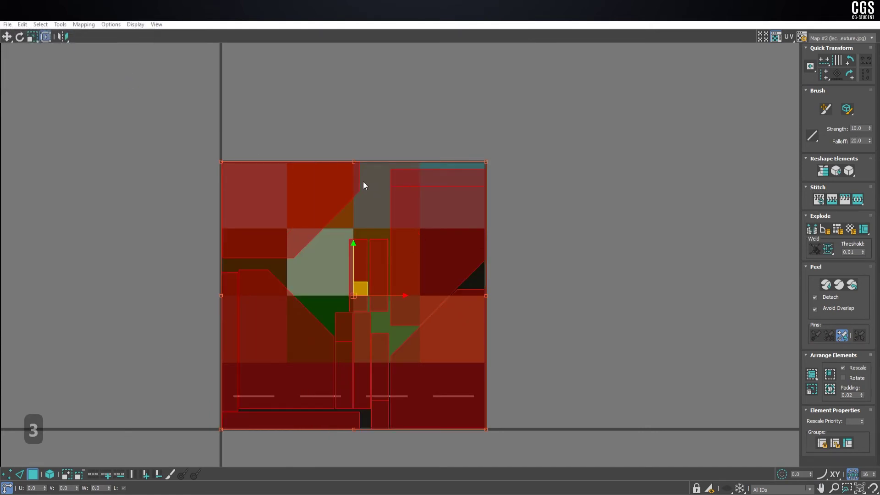
{"action": "mouse_move", "coordinate": [485, 162]}
{"action": "left_mouse_down"}
{"action": "mouse_move", "coordinate": [280, 370]}
{"action": "mouse_move", "coordinate": [263, 253]}
{"action": "left_mouse_up"}
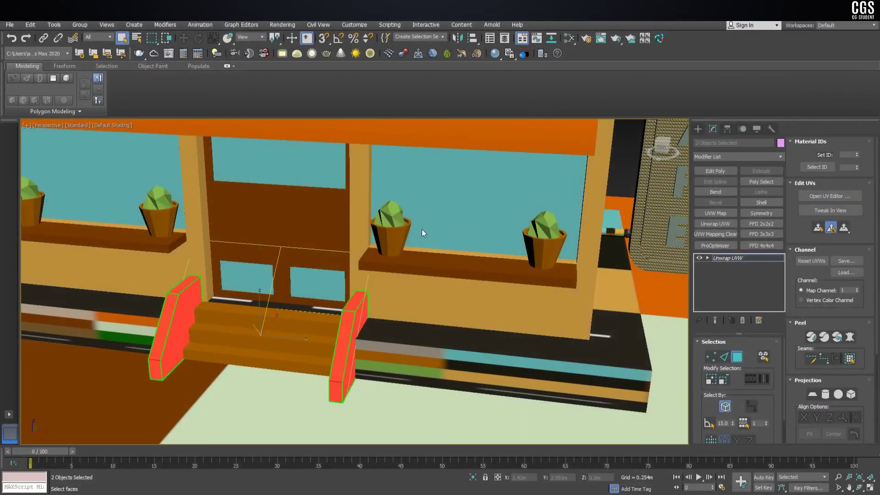
- Convert the side pieces to Editable Poly, keeping their UV layout
{"action": "right_click", "coordinate": [360, 228]}
{"action": "mouse_move", "coordinate": [380, 324]}
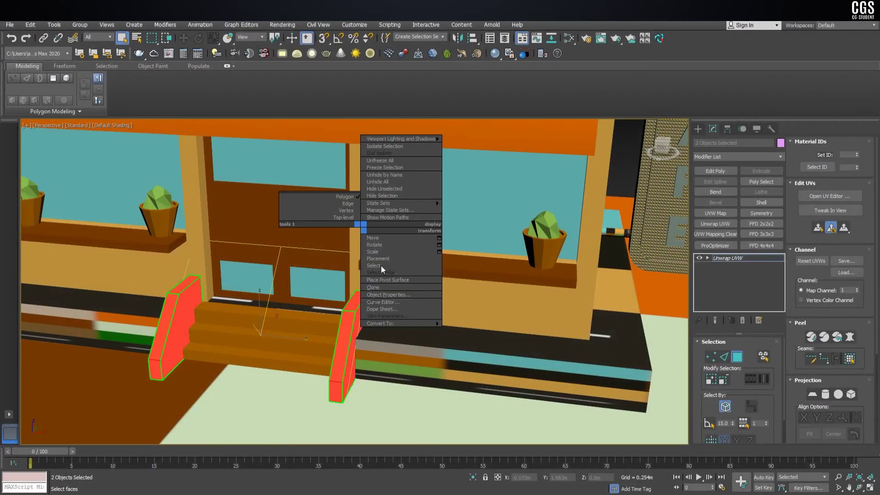
{"action": "left_click", "coordinate": [475, 330]}
{"action": "middle_click_drag", "start_coordinate": [470, 328], "coordinate": [403, 305], "text": "alt"}
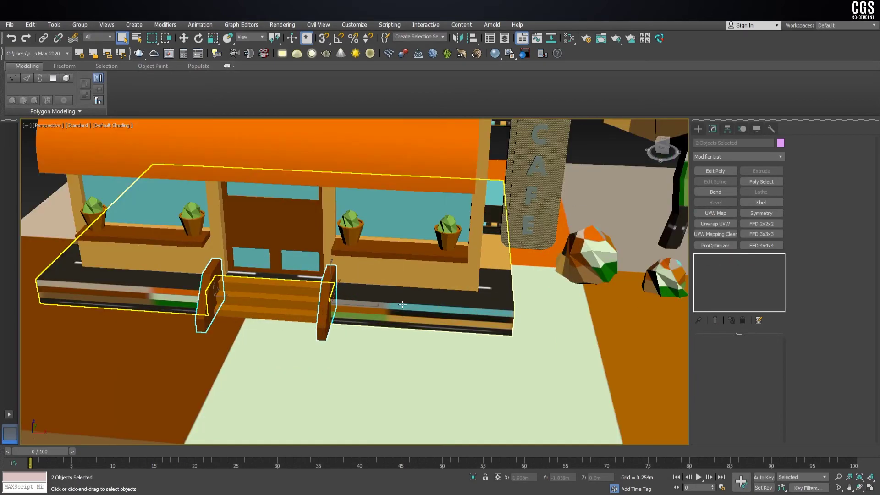
- Add Unwrap UVW to the platform base Box002 and apply Flatten Mapping
{"action": "left_click", "coordinate": [403, 305]}
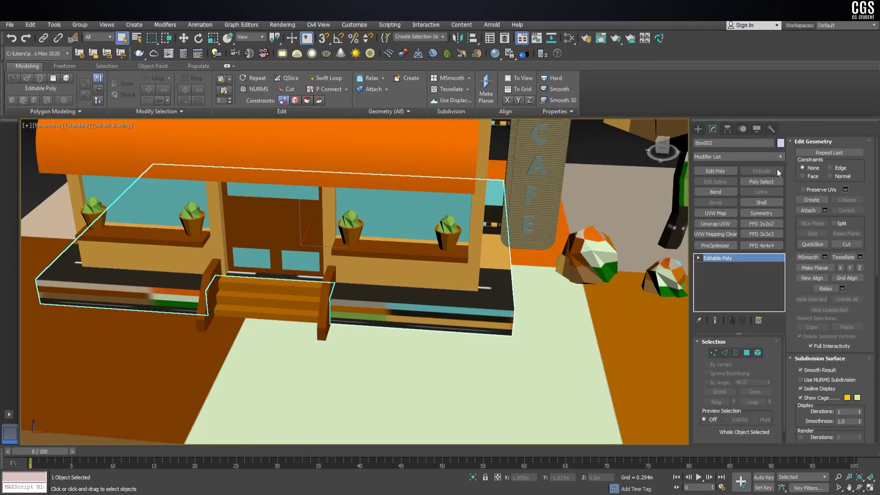
{"action": "left_click", "coordinate": [713, 222]}
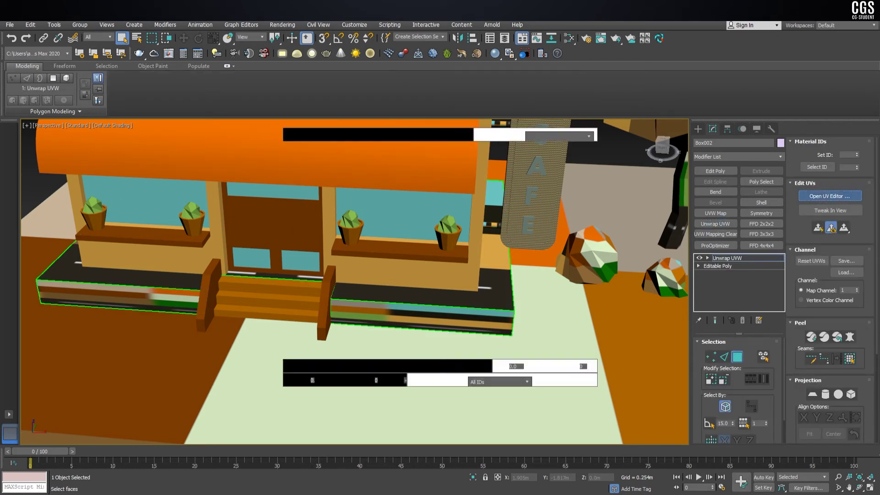
{"action": "left_click", "coordinate": [829, 196]}
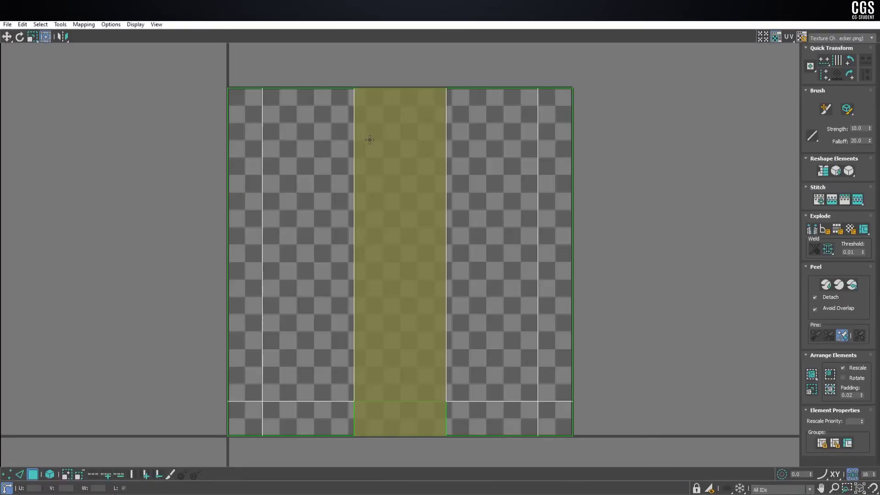
{"action": "left_click", "coordinate": [83, 25]}
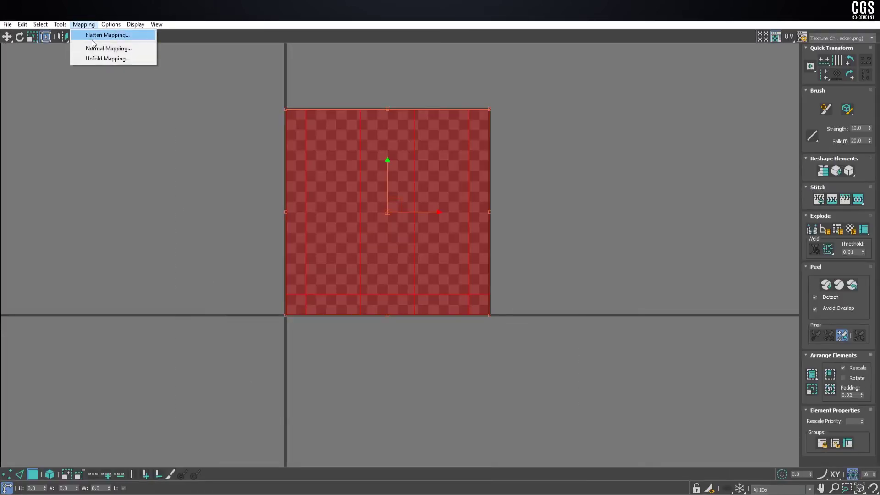
{"action": "left_click", "coordinate": [97, 34]}
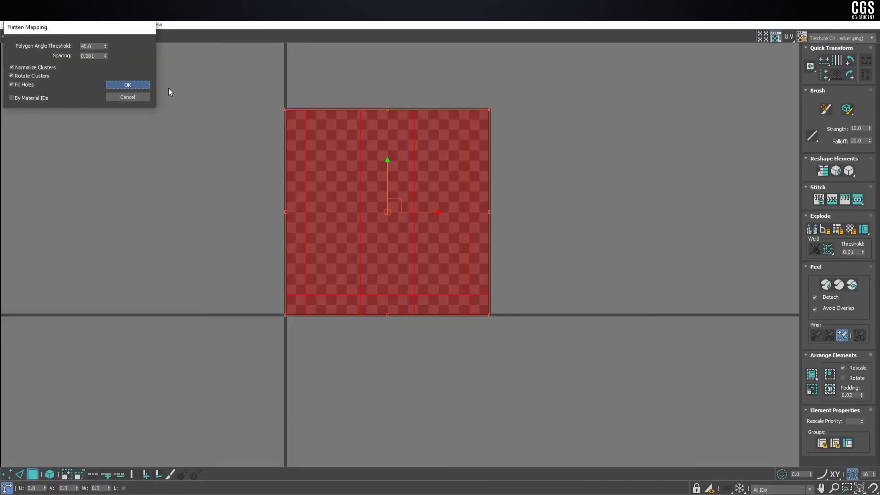
{"action": "key", "text": "Return"}
- Shrink the platform UVs onto a near-black palette square and convert it to Editable Poly
{"action": "left_click", "coordinate": [839, 39]}
{"action": "left_click", "coordinate": [831, 60]}
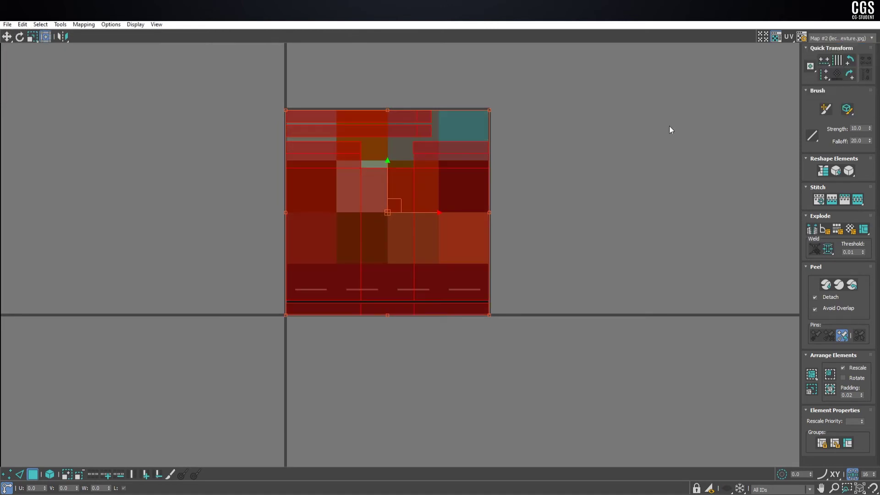
{"action": "mouse_move", "coordinate": [287, 112]}
{"action": "left_mouse_down"}
{"action": "mouse_move", "coordinate": [441, 270]}
{"action": "mouse_move", "coordinate": [471, 162]}
{"action": "mouse_move", "coordinate": [472, 175]}
{"action": "left_mouse_up"}
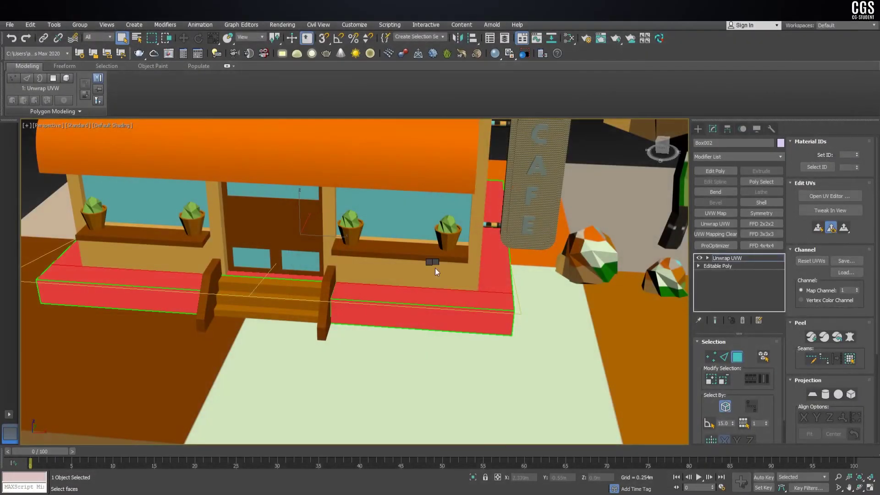
{"action": "right_click", "coordinate": [433, 265]}
{"action": "left_click", "coordinate": [532, 367]}
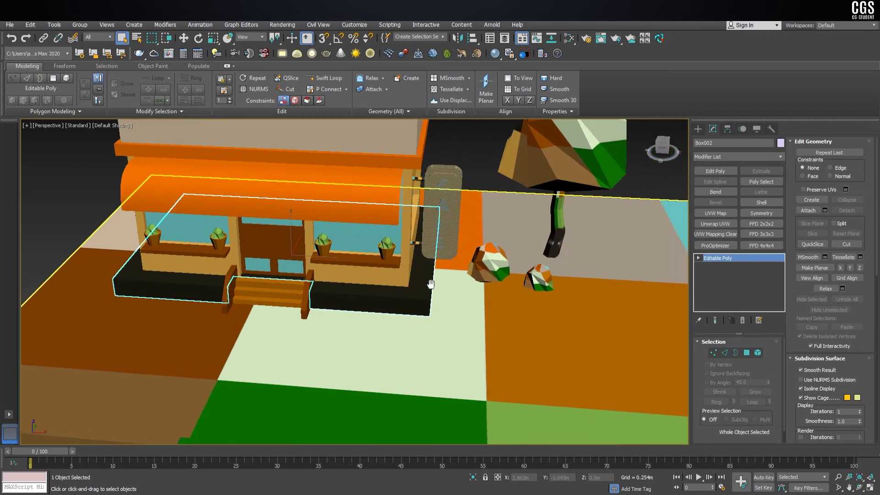
{"action": "middle_click_drag", "start_coordinate": [393, 283], "coordinate": [397, 194], "text": "alt"}
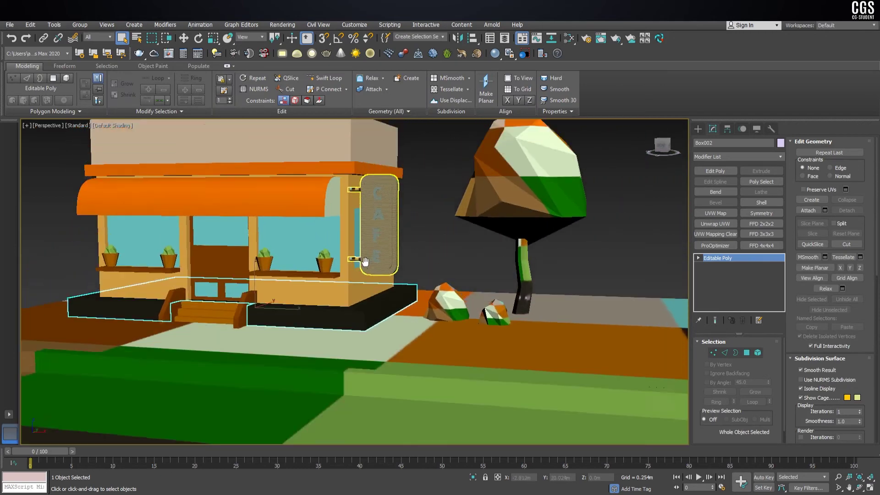
- Select the CAFE sign Rectangle001 and isolate it with Alt+Q
{"action": "scroll", "coordinate": [398, 193], "scroll_direction": "up", "scroll_amount": 5}
{"action": "left_click", "coordinate": [425, 149]}
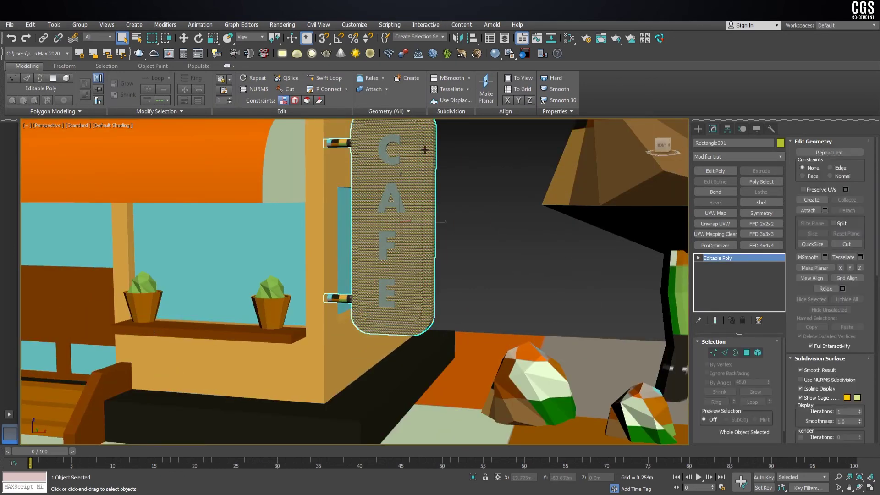
{"action": "middle_click_drag", "start_coordinate": [425, 149], "coordinate": [404, 217], "text": "alt"}
{"action": "key", "text": "alt+q"}
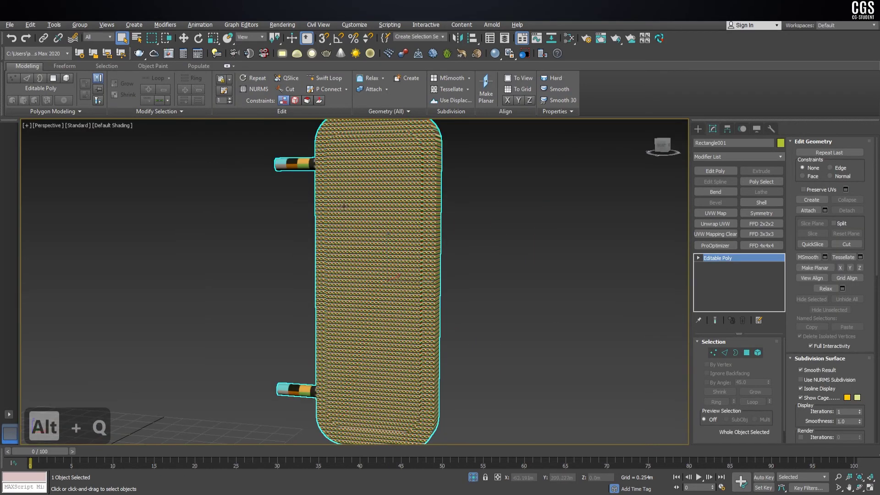
{"action": "middle_click_drag", "start_coordinate": [343, 205], "coordinate": [637, 311], "text": "alt"}
- Select the sign's brackets and frame, 221 polygons, excluding the woven front panel
{"action": "left_click", "coordinate": [757, 352]}
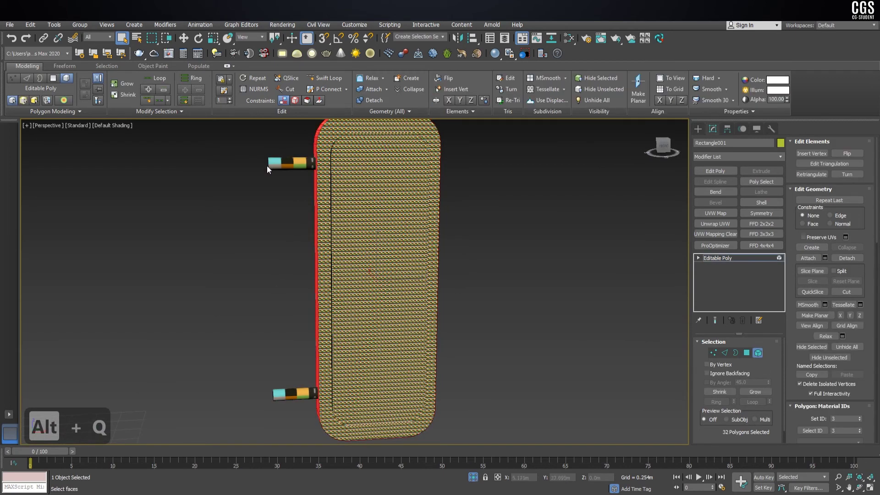
{"action": "left_click_drag", "start_coordinate": [246, 126], "coordinate": [296, 208]}
{"action": "mouse_move", "coordinate": [211, 324]}
{"action": "left_mouse_down"}
{"action": "mouse_move", "coordinate": [262, 438]}
{"action": "mouse_move", "coordinate": [431, 413]}
{"action": "left_mouse_up"}
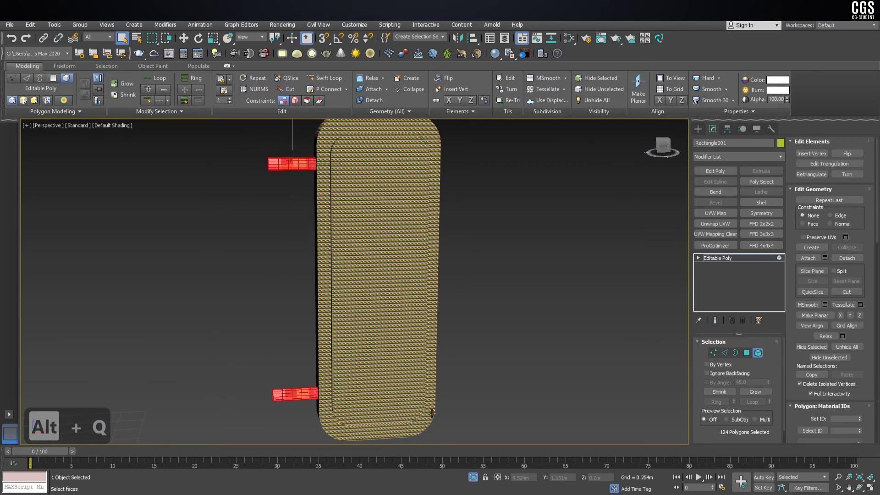
{"action": "left_click", "coordinate": [398, 320], "text": "ctrl"}
{"action": "left_click", "coordinate": [748, 352]}
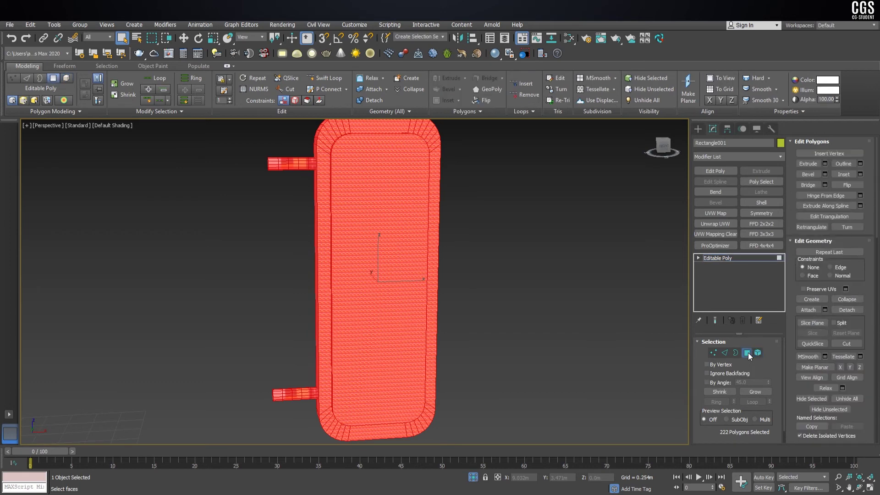
{"action": "middle_click_drag", "start_coordinate": [462, 206], "coordinate": [397, 228], "text": "alt"}
{"action": "left_click", "coordinate": [398, 228], "text": "alt"}
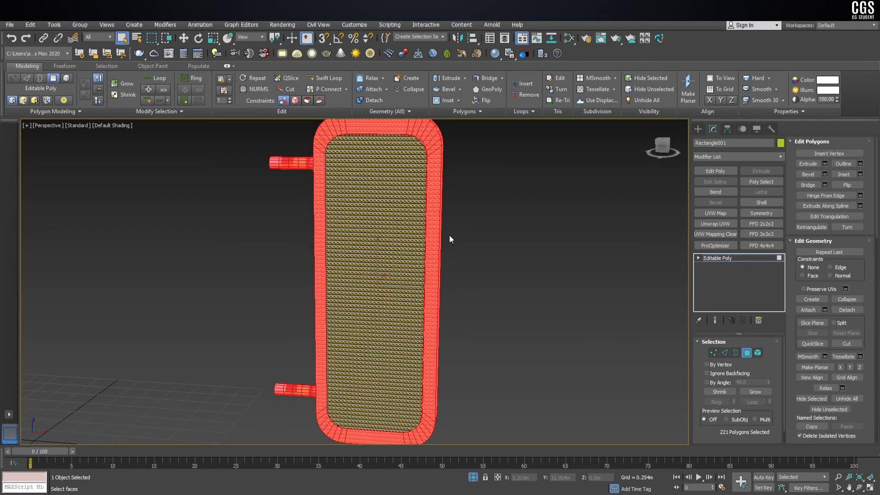
{"action": "middle_click_drag", "start_coordinate": [449, 239], "coordinate": [379, 177], "text": "alt"}
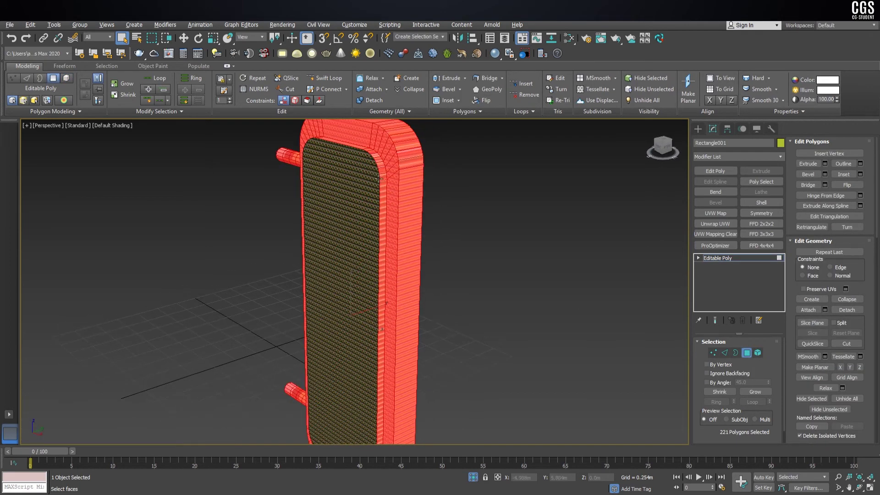
{"action": "middle_click_drag", "start_coordinate": [380, 180], "coordinate": [407, 172], "text": "alt"}
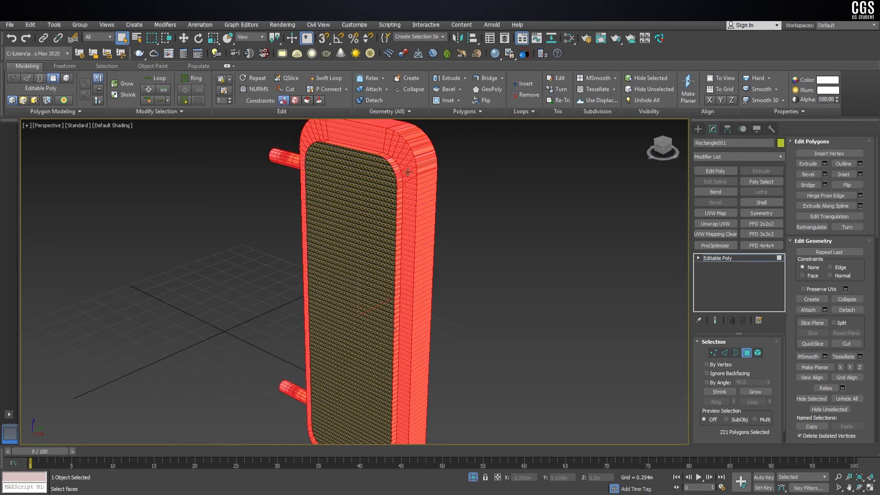
{"action": "key", "text": "shift+z"}
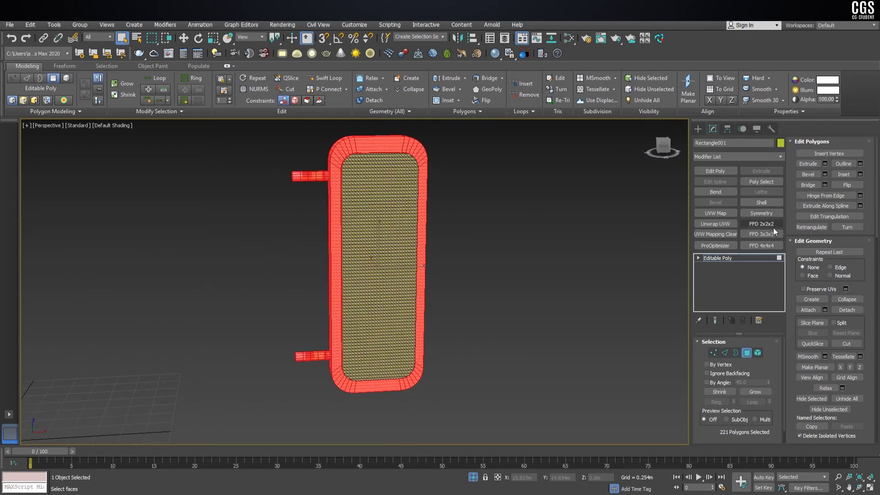
- Add Unwrap UVW to the sign's frame faces, show the palette map, and apply Flatten Mapping
{"action": "left_click", "coordinate": [715, 223]}
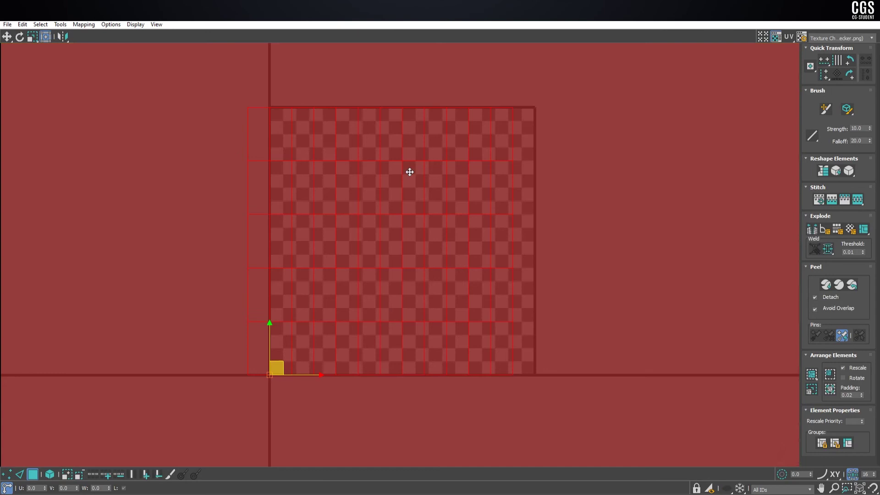
{"action": "middle_click_drag", "start_coordinate": [408, 173], "coordinate": [401, 202]}
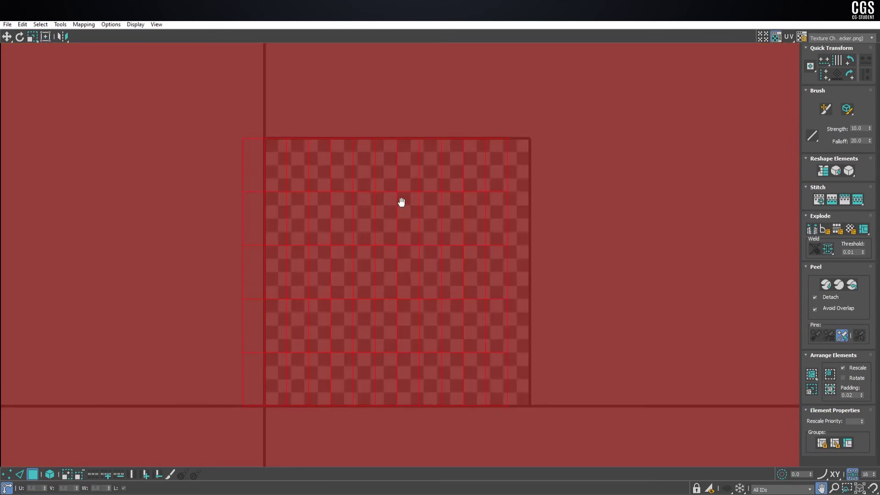
{"action": "left_click", "coordinate": [841, 38]}
{"action": "left_click", "coordinate": [838, 57]}
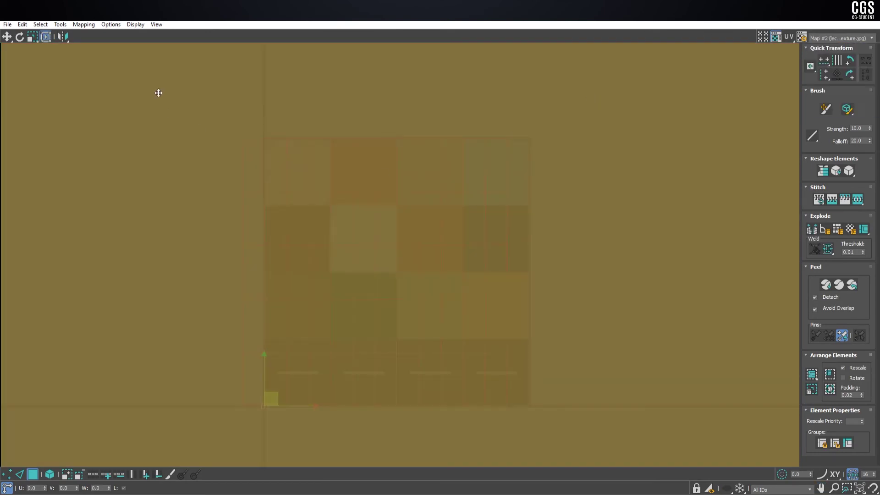
{"action": "left_click", "coordinate": [94, 26]}
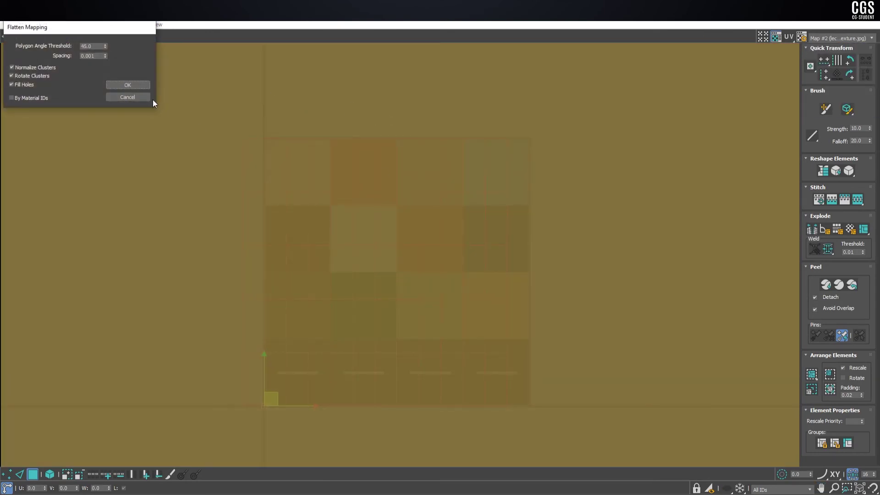
{"action": "left_click", "coordinate": [144, 87]}
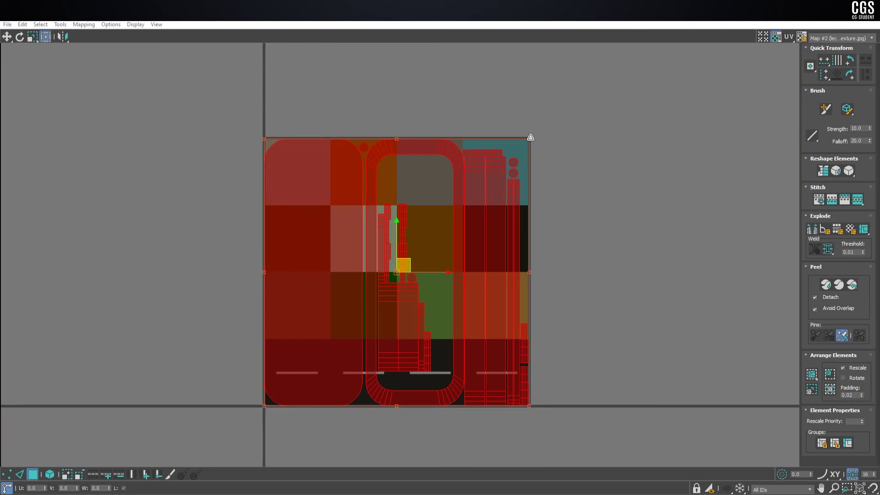
- Shrink the frame UVs onto the pale sage bottom-left palette cell and convert to Editable Poly
{"action": "mouse_move", "coordinate": [529, 140]}
{"action": "left_mouse_down"}
{"action": "mouse_move", "coordinate": [313, 359]}
{"action": "mouse_move", "coordinate": [366, 227]}
{"action": "left_mouse_up"}
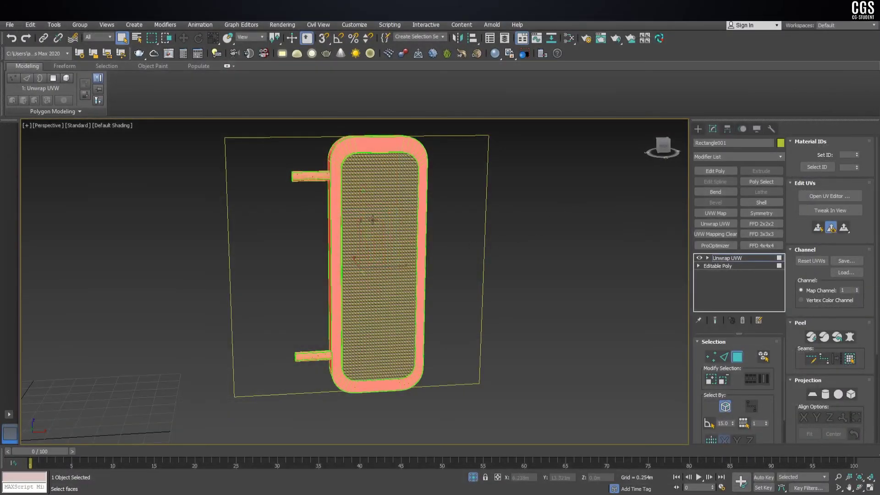
{"action": "right_click", "coordinate": [372, 220]}
{"action": "mouse_move", "coordinate": [462, 320]}
{"action": "left_click", "coordinate": [486, 321]}
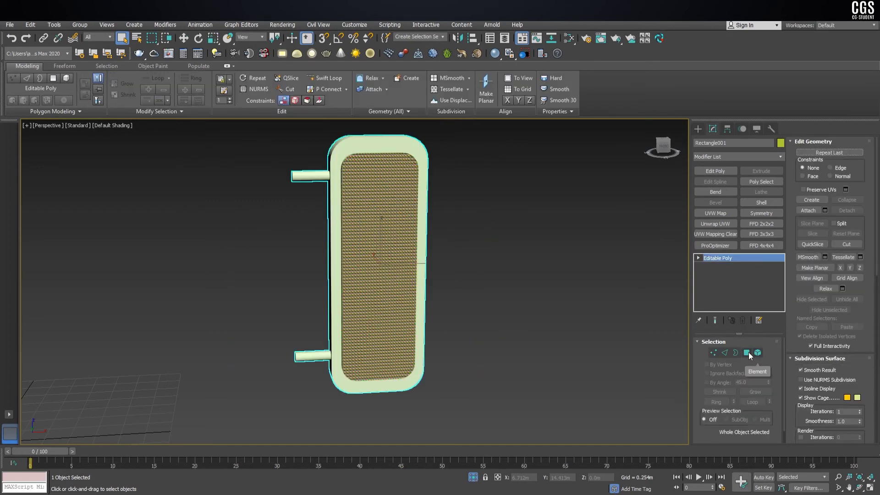
- Select the sign's woven front face and grow the selection around it
{"action": "left_click", "coordinate": [751, 354]}
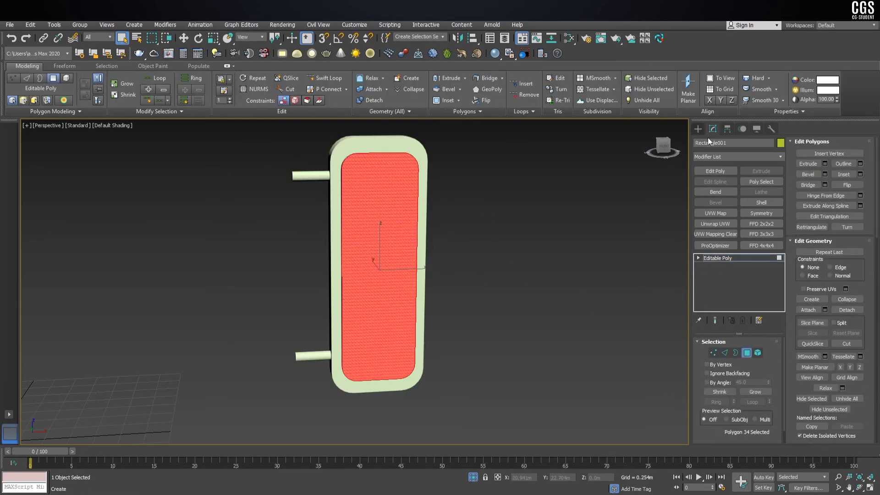
{"action": "middle_click_drag", "start_coordinate": [504, 238], "coordinate": [458, 231], "text": "alt"}
{"action": "scroll", "coordinate": [458, 231], "scroll_direction": "up", "scroll_amount": 3}
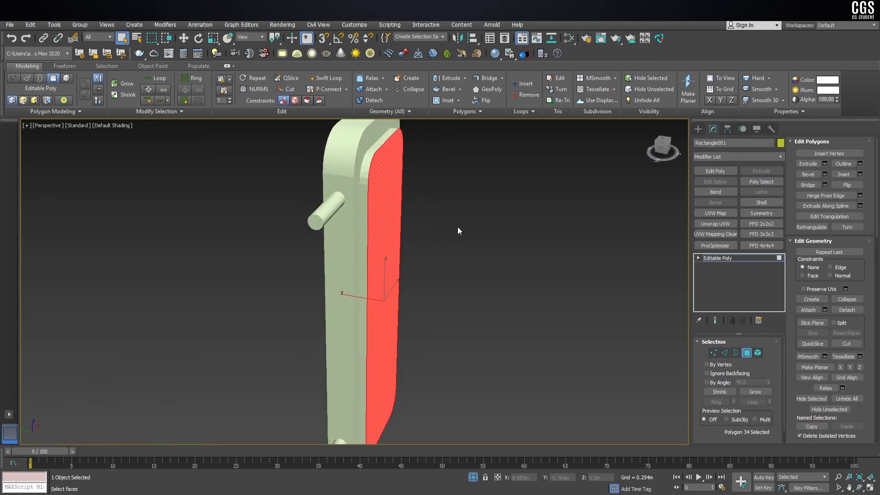
{"action": "left_click", "coordinate": [755, 392]}
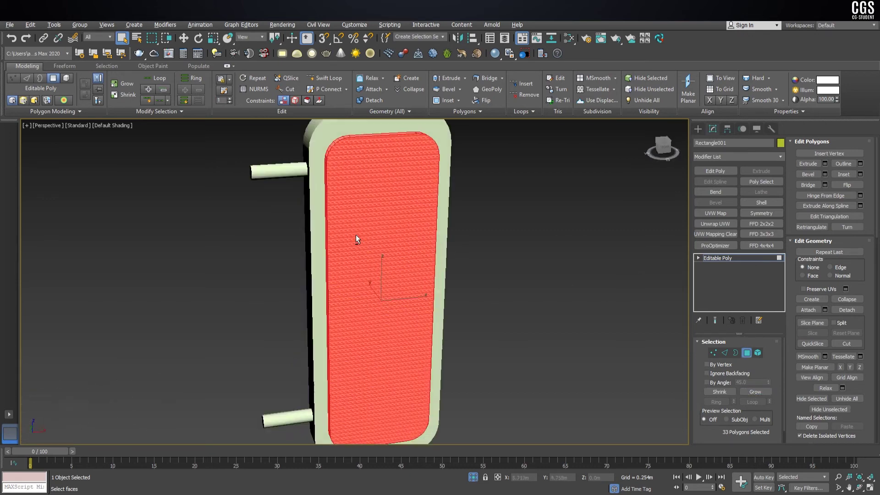
{"action": "middle_click_drag", "start_coordinate": [356, 238], "coordinate": [444, 142], "text": "alt"}
{"action": "scroll", "coordinate": [444, 142], "scroll_direction": "up", "scroll_amount": 3}
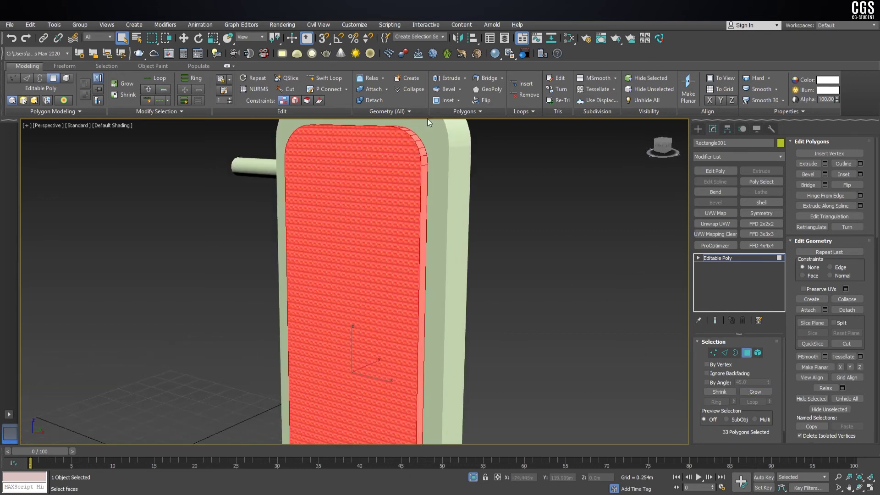
{"action": "scroll", "coordinate": [438, 195], "scroll_direction": "down", "scroll_amount": 5}
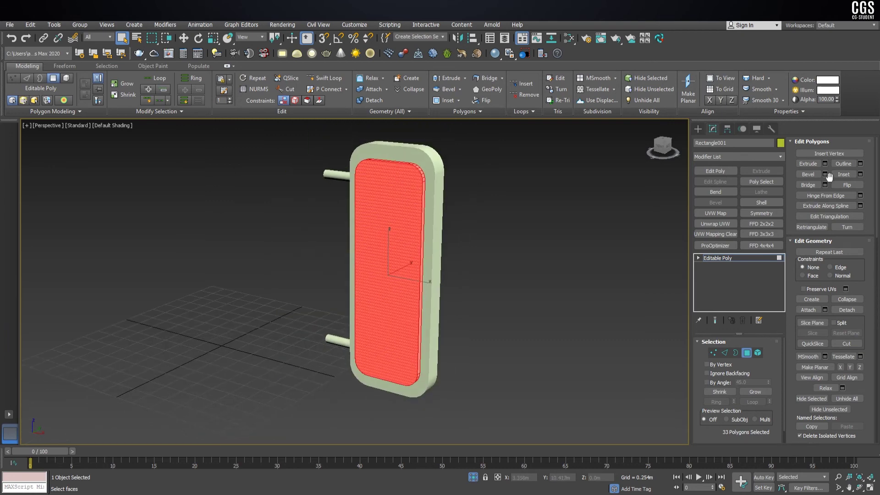
- Add Unwrap UVW to the front faces, unfold them, and show the Map #2 palette texture
{"action": "left_click", "coordinate": [715, 224]}
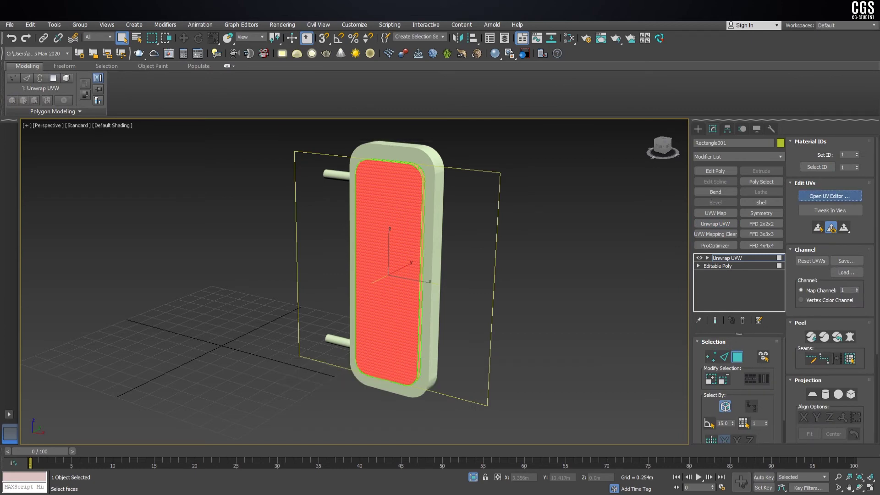
{"action": "left_click", "coordinate": [830, 195]}
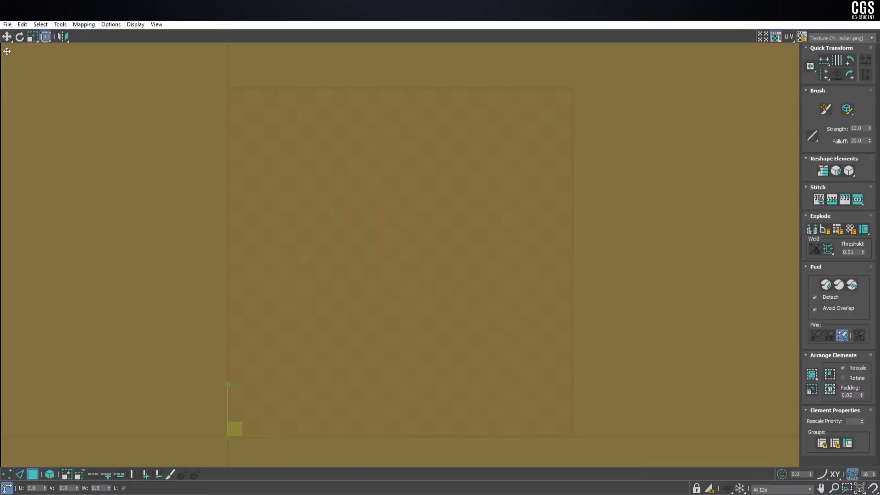
{"action": "left_click", "coordinate": [78, 24]}
{"action": "left_click", "coordinate": [99, 58]}
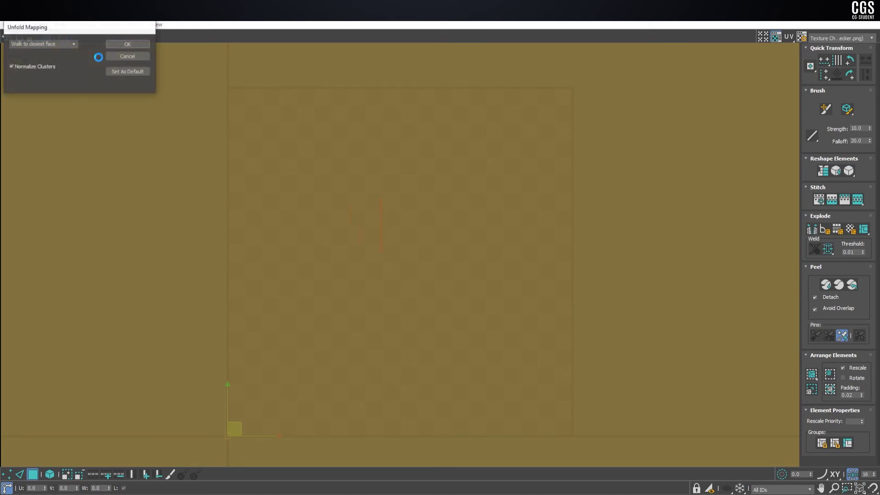
{"action": "left_click", "coordinate": [138, 45]}
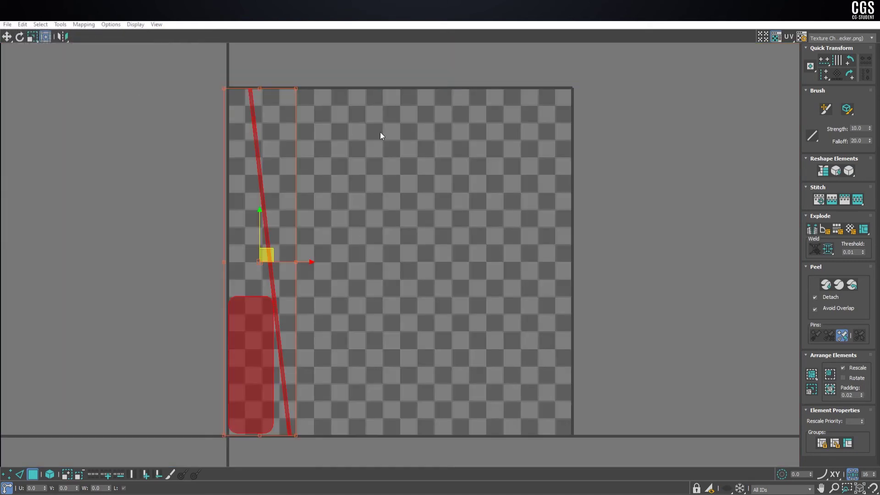
{"action": "left_click", "coordinate": [825, 38]}
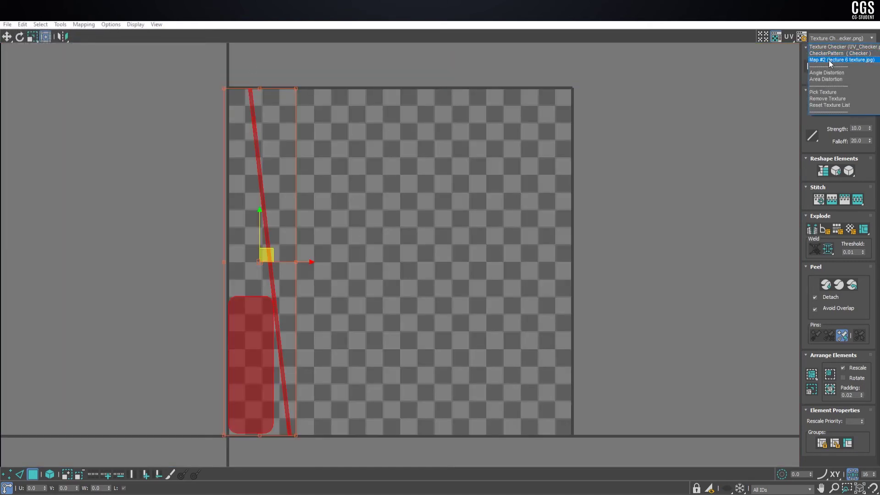
{"action": "left_click", "coordinate": [828, 59]}
- Flatten-map the front-panel UVs and shrink them into the orange palette cell
{"action": "left_click", "coordinate": [97, 26]}
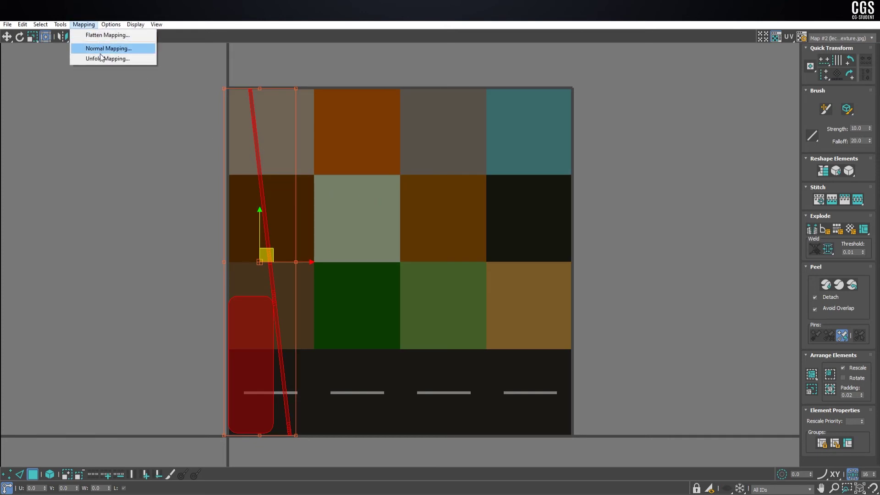
{"action": "left_click", "coordinate": [105, 34]}
{"action": "left_click", "coordinate": [126, 85]}
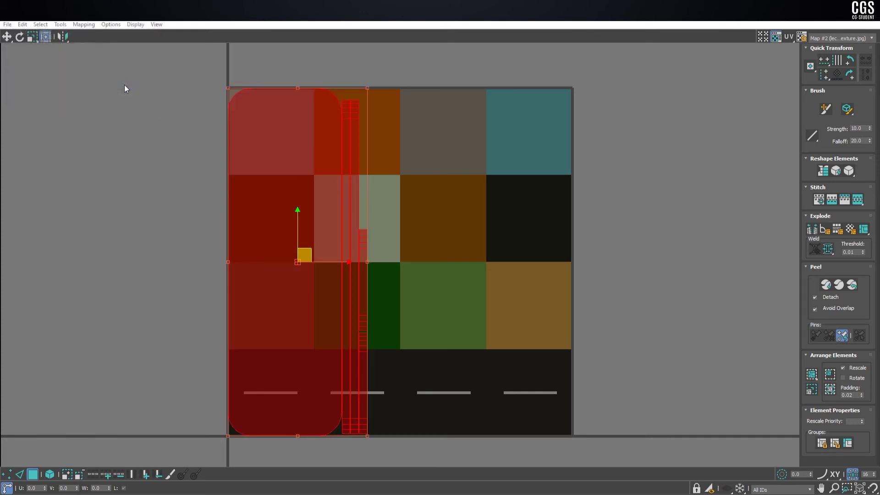
{"action": "mouse_move", "coordinate": [369, 86]}
{"action": "left_mouse_down"}
{"action": "mouse_move", "coordinate": [255, 395]}
{"action": "mouse_move", "coordinate": [354, 195]}
{"action": "mouse_move", "coordinate": [365, 127]}
{"action": "left_mouse_up"}
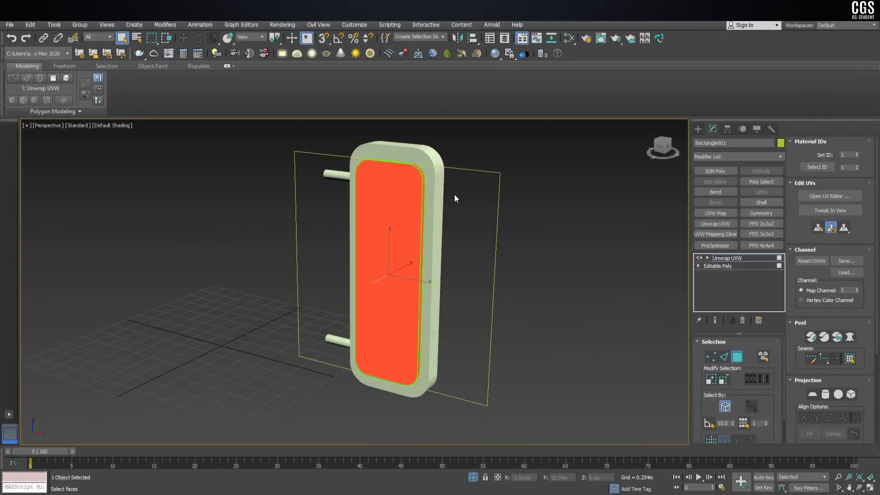
- Convert the sign panel to Editable Poly and save the scene
{"action": "right_click", "coordinate": [442, 197]}
{"action": "mouse_move", "coordinate": [461, 295]}
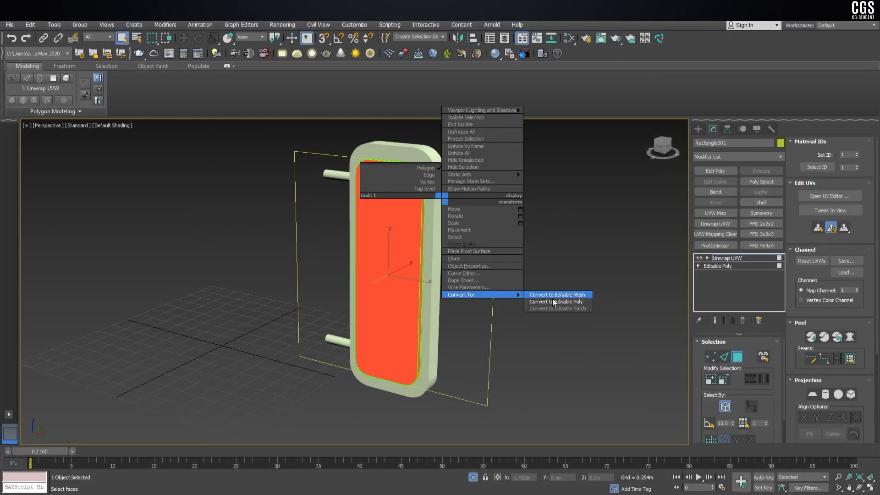
{"action": "left_click", "coordinate": [553, 301]}
{"action": "key", "text": "ctrl+s"}
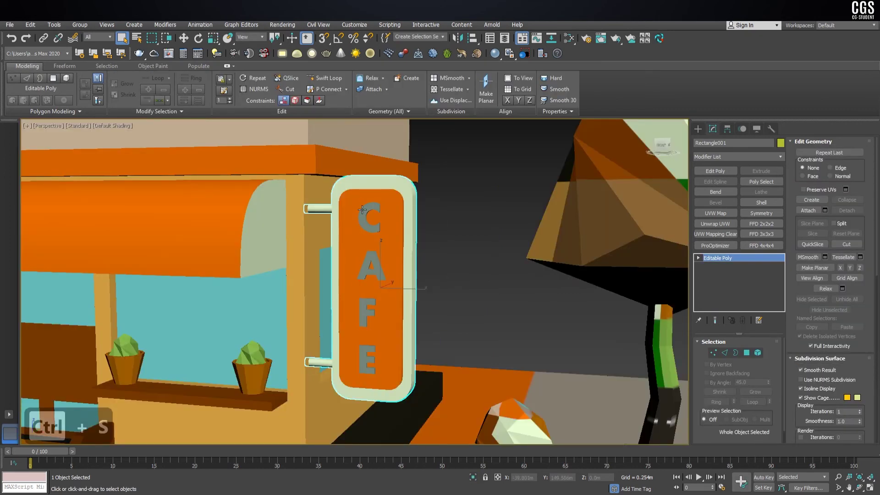
- Add Unwrap UVW to the CAFE lettering and show the Map #2 palette texture in the UV Editor
{"action": "left_click", "coordinate": [363, 218]}
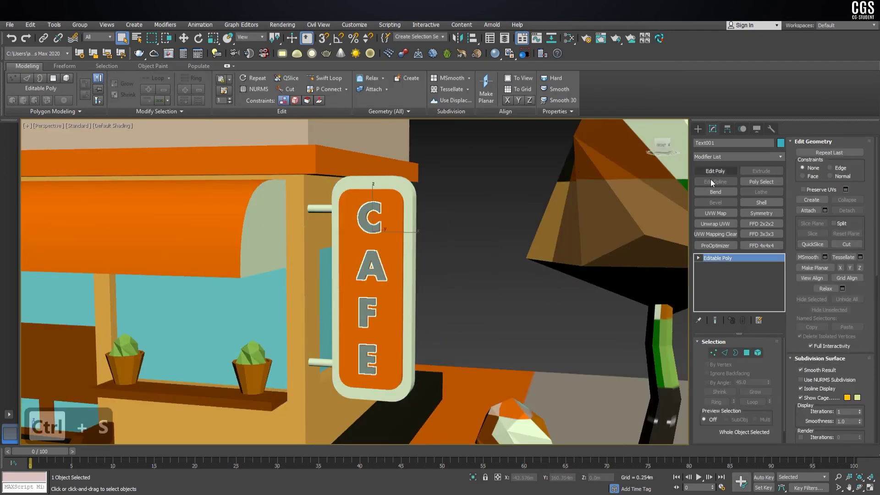
{"action": "left_click", "coordinate": [723, 223]}
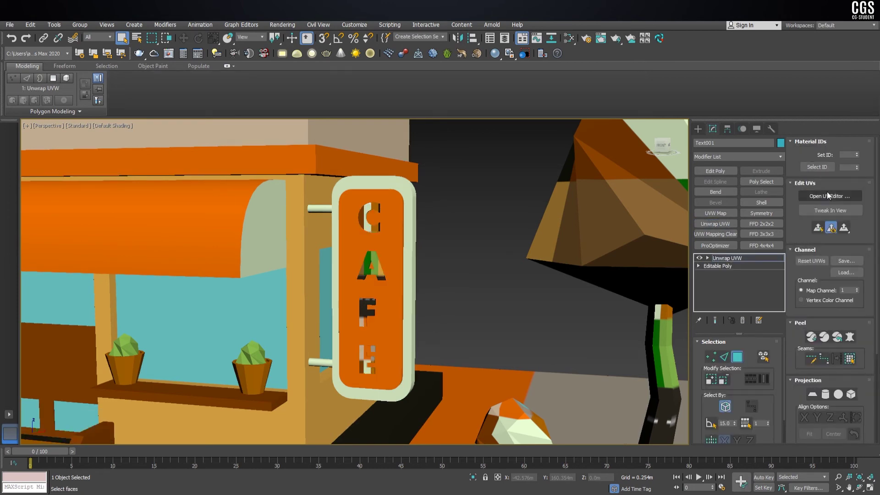
{"action": "left_click", "coordinate": [830, 195]}
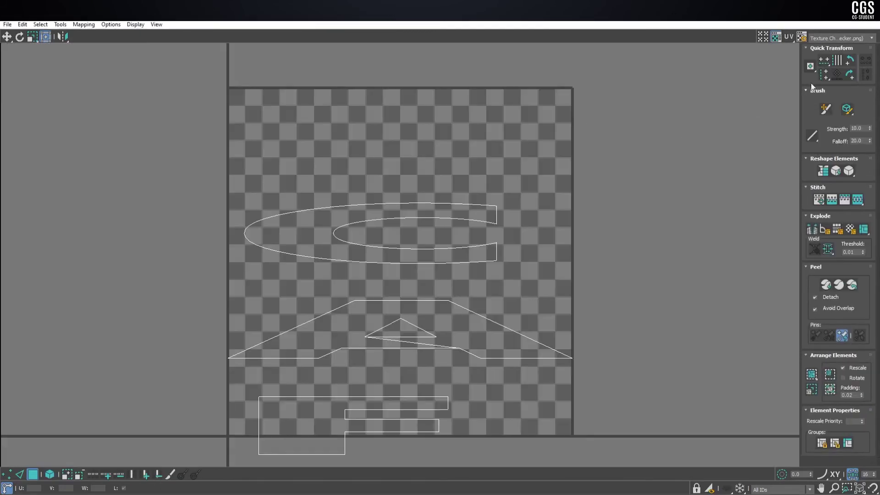
{"action": "left_click", "coordinate": [831, 38]}
{"action": "left_click", "coordinate": [830, 51]}
{"action": "left_click", "coordinate": [834, 37]}
{"action": "left_click", "coordinate": [834, 58]}
{"action": "scroll", "coordinate": [443, 199], "scroll_direction": "down", "scroll_amount": 4}
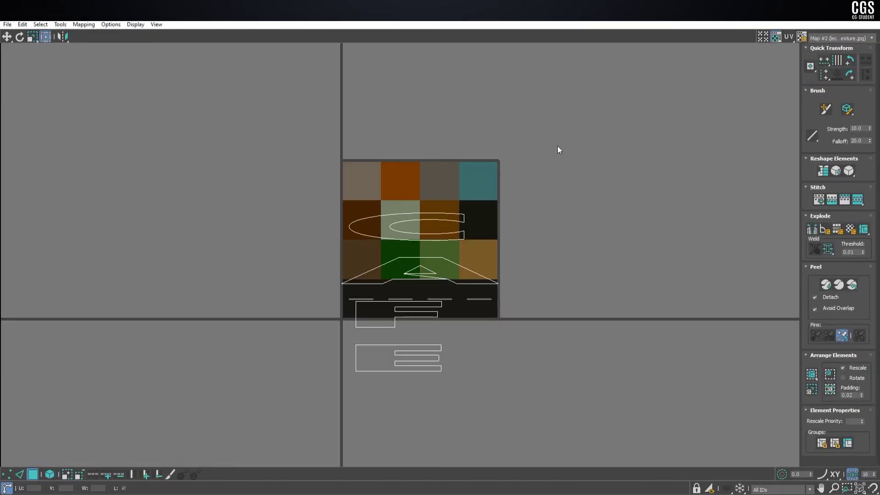
- Flatten-map all letter UVs, shrink them into the pale green cell, and convert to Editable Poly
{"action": "left_click_drag", "start_coordinate": [557, 145], "coordinate": [240, 378]}
{"action": "left_click", "coordinate": [84, 25]}
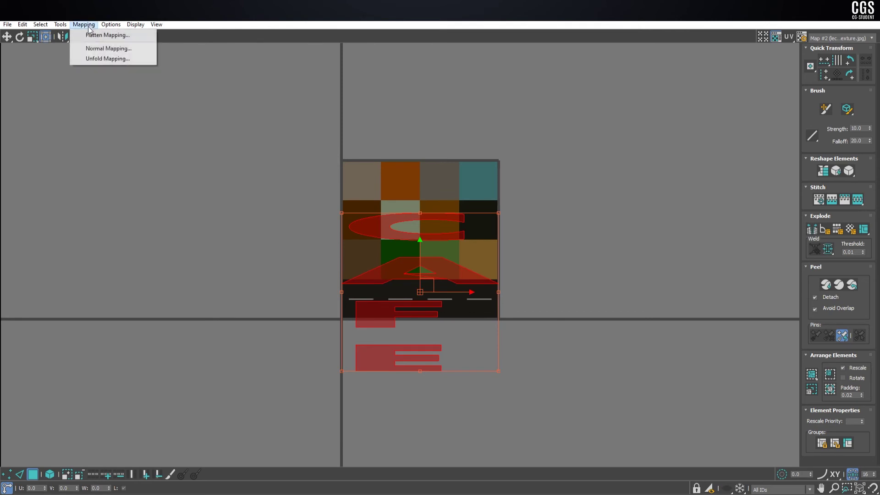
{"action": "left_click", "coordinate": [109, 46]}
{"action": "left_click", "coordinate": [129, 85]}
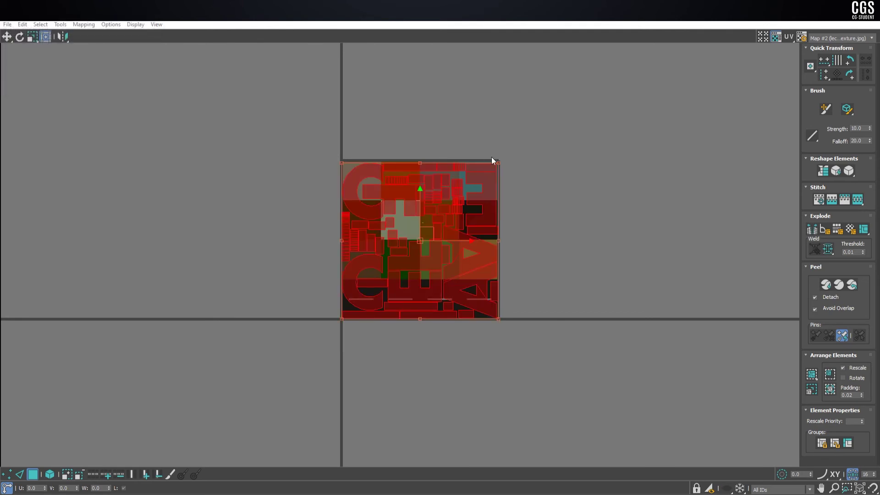
{"action": "mouse_move", "coordinate": [497, 160]}
{"action": "left_mouse_down"}
{"action": "mouse_move", "coordinate": [394, 260]}
{"action": "mouse_move", "coordinate": [368, 302]}
{"action": "mouse_move", "coordinate": [404, 218]}
{"action": "left_mouse_up"}
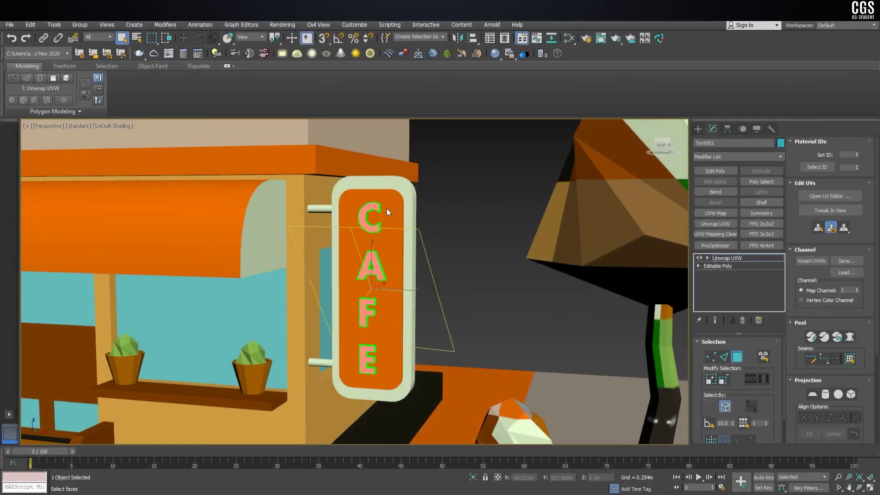
{"action": "right_click", "coordinate": [381, 207]}
{"action": "left_click", "coordinate": [478, 307]}
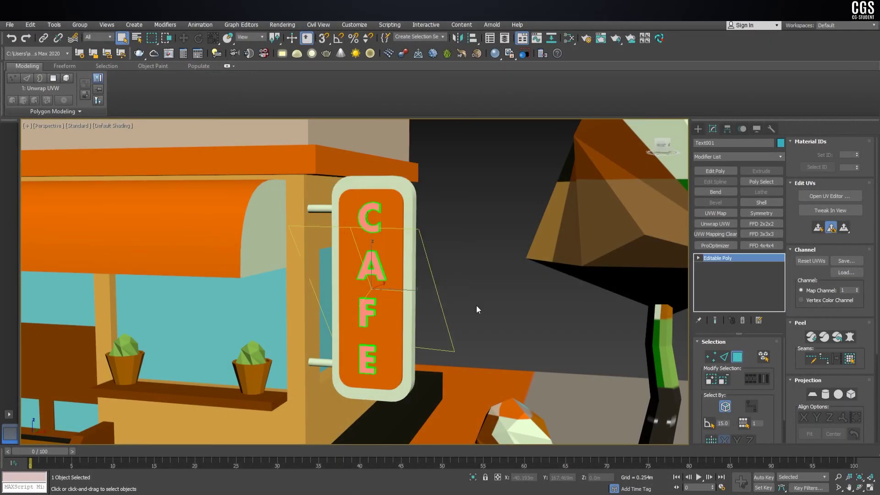
- Select the tree crown and the two bushes and add an Unwrap UVW modifier
{"action": "scroll", "coordinate": [383, 257], "scroll_direction": "down", "scroll_amount": 10}
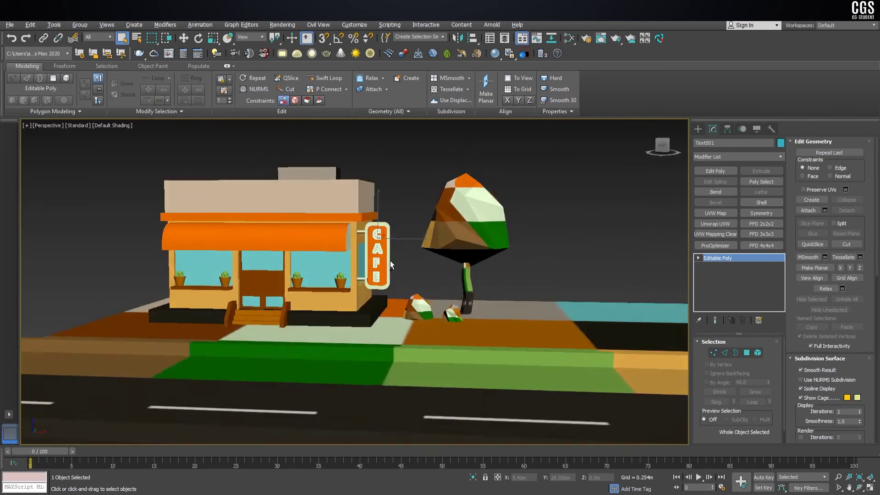
{"action": "scroll", "coordinate": [384, 269], "scroll_direction": "down", "scroll_amount": 2}
{"action": "scroll", "coordinate": [330, 293], "scroll_direction": "up", "scroll_amount": 5}
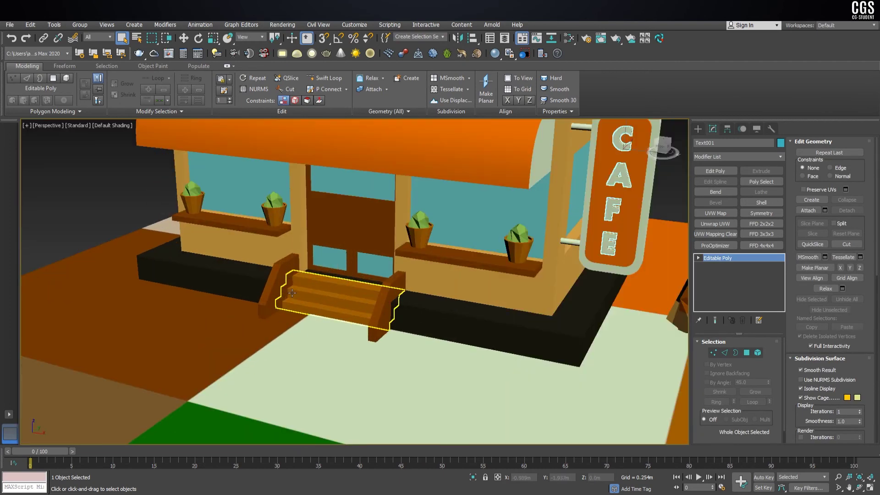
{"action": "scroll", "coordinate": [322, 327], "scroll_direction": "down", "scroll_amount": 5}
{"action": "middle_click_drag", "start_coordinate": [322, 326], "coordinate": [491, 245]}
{"action": "scroll", "coordinate": [459, 232], "scroll_direction": "up", "scroll_amount": 4}
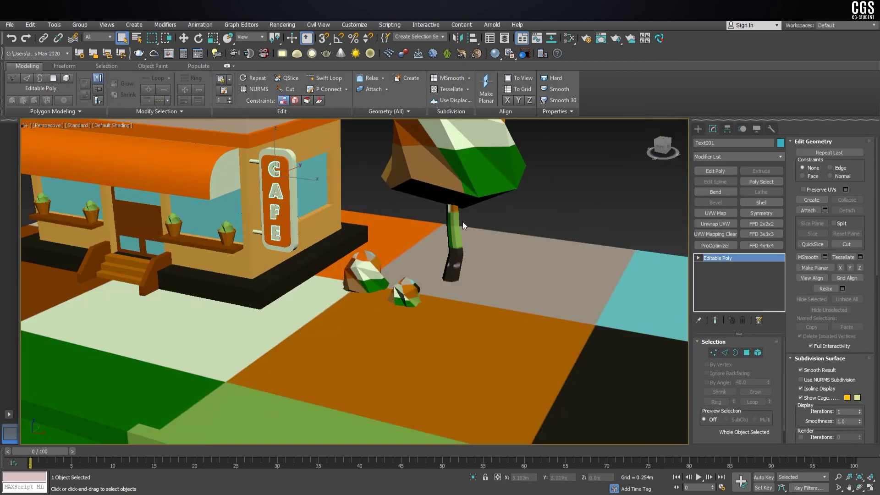
{"action": "left_click", "coordinate": [454, 214]}
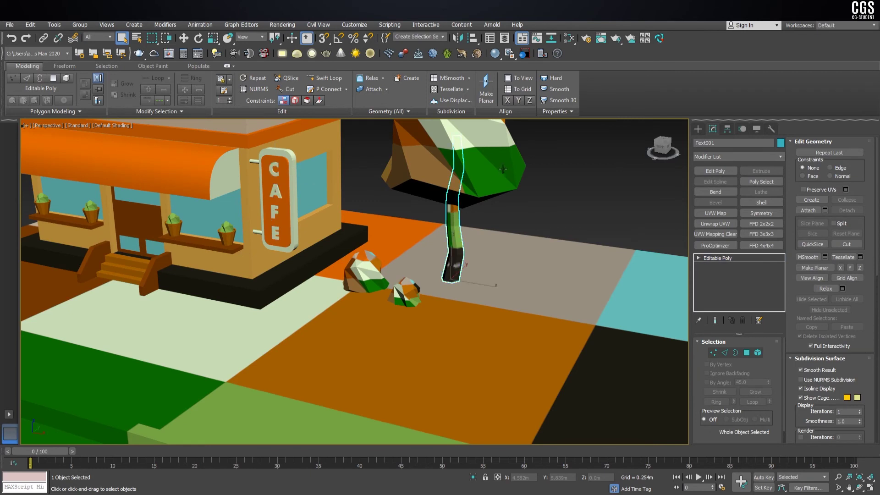
{"action": "left_click", "coordinate": [458, 174]}
{"action": "left_click", "coordinate": [365, 273], "text": "ctrl"}
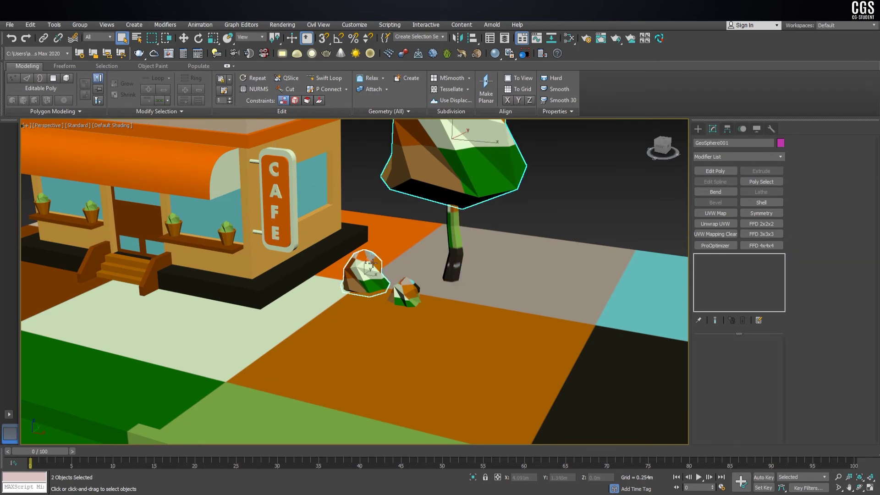
{"action": "left_click", "coordinate": [406, 293], "text": "ctrl"}
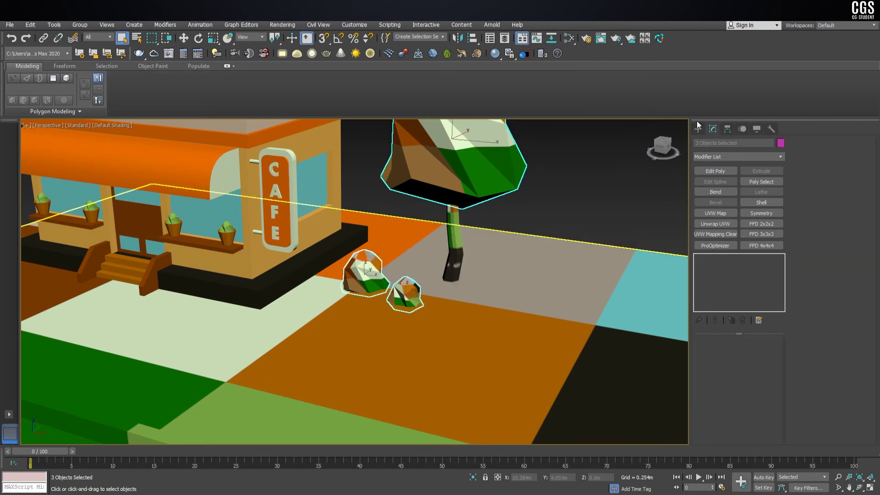
{"action": "left_click", "coordinate": [722, 225]}
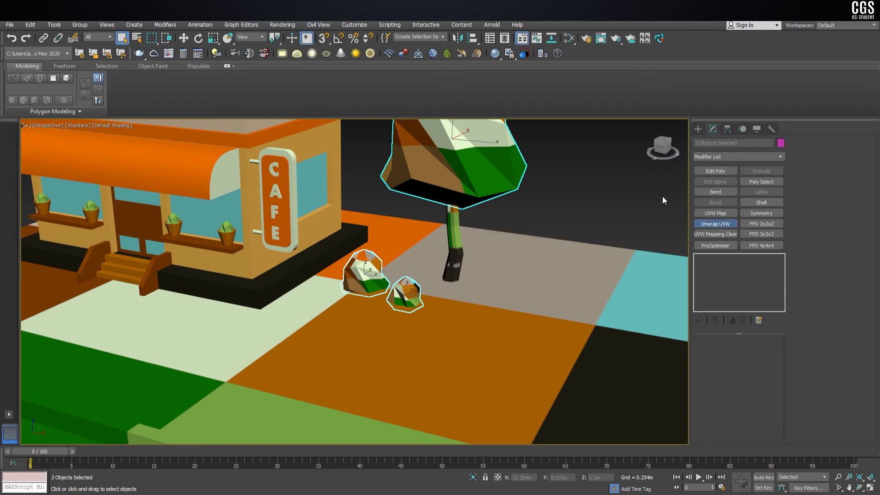
- Select all their UV faces in the UV editor and apply Flatten Mapping
{"action": "scroll", "coordinate": [518, 193], "scroll_direction": "down", "scroll_amount": 5}
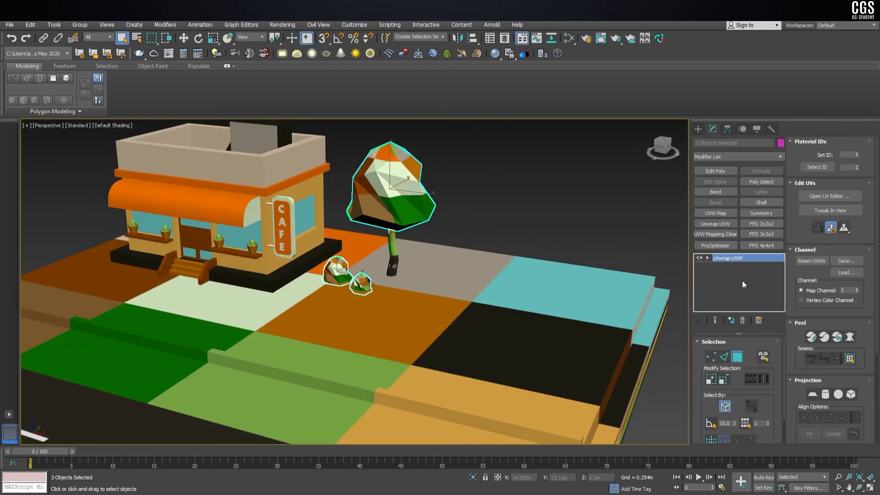
{"action": "left_click", "coordinate": [831, 198]}
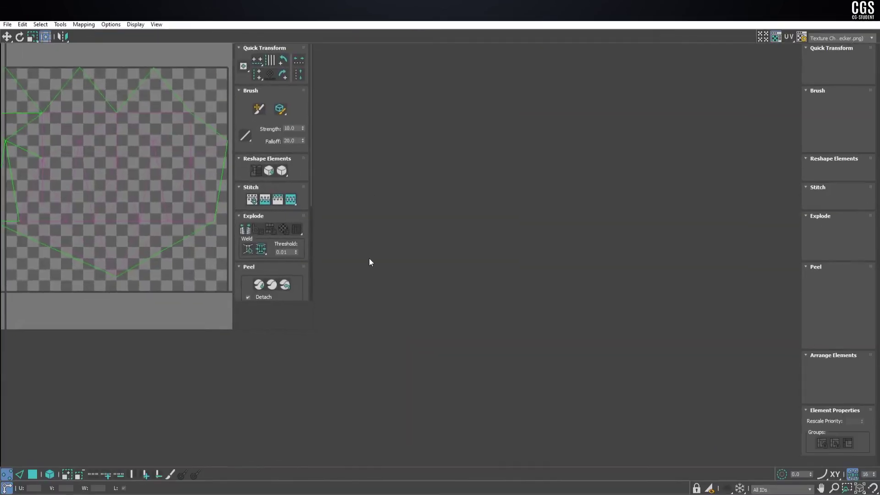
{"action": "key", "text": "3"}
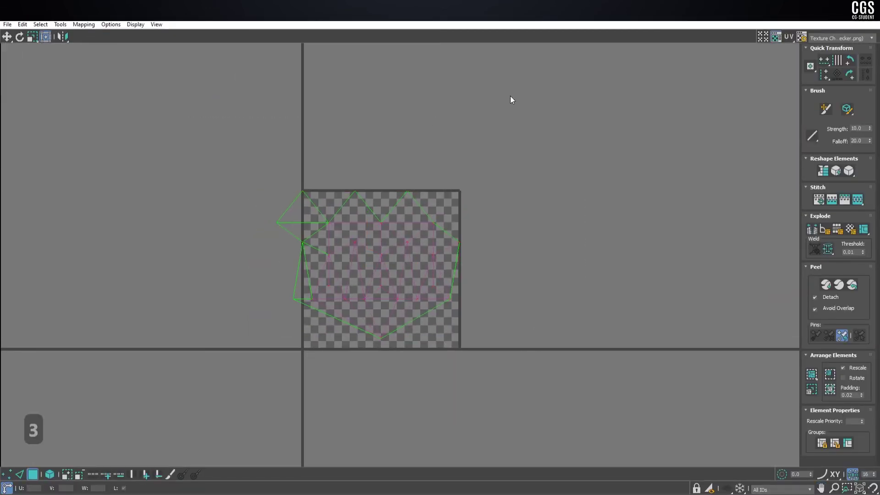
{"action": "left_click_drag", "start_coordinate": [563, 129], "coordinate": [145, 424]}
{"action": "left_click", "coordinate": [83, 24]}
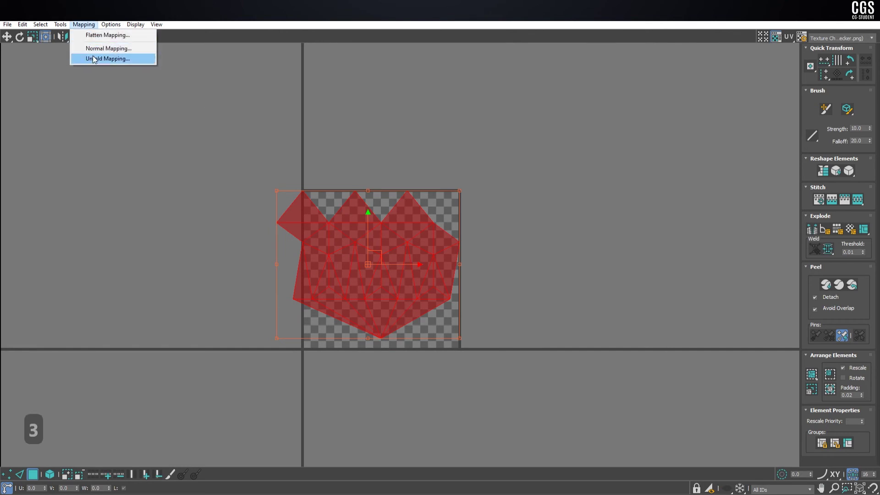
{"action": "left_click", "coordinate": [106, 35]}
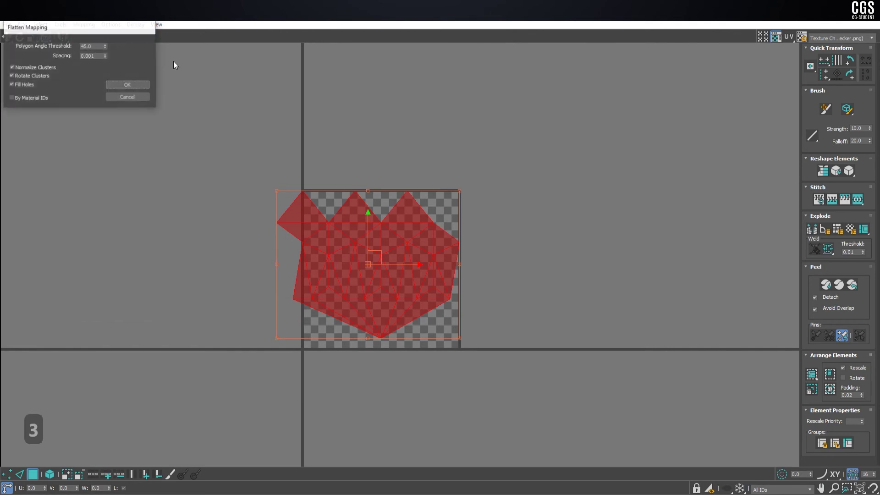
{"action": "left_click", "coordinate": [128, 85]}
- Display Map #2 and shrink the flattened UV clusters onto the olive green palette tile
{"action": "left_click_drag", "start_coordinate": [235, 417], "coordinate": [235, 416]}
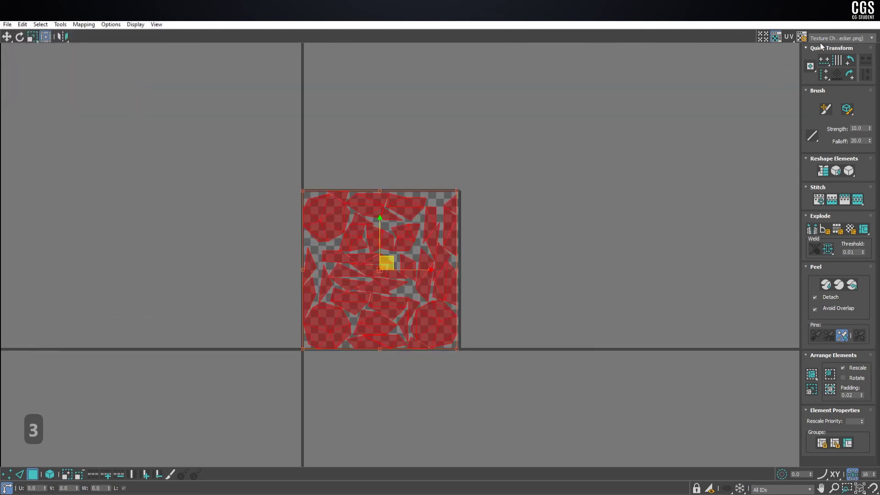
{"action": "left_click", "coordinate": [839, 38]}
{"action": "left_click", "coordinate": [838, 59]}
{"action": "scroll", "coordinate": [466, 243], "scroll_direction": "up", "scroll_amount": 3}
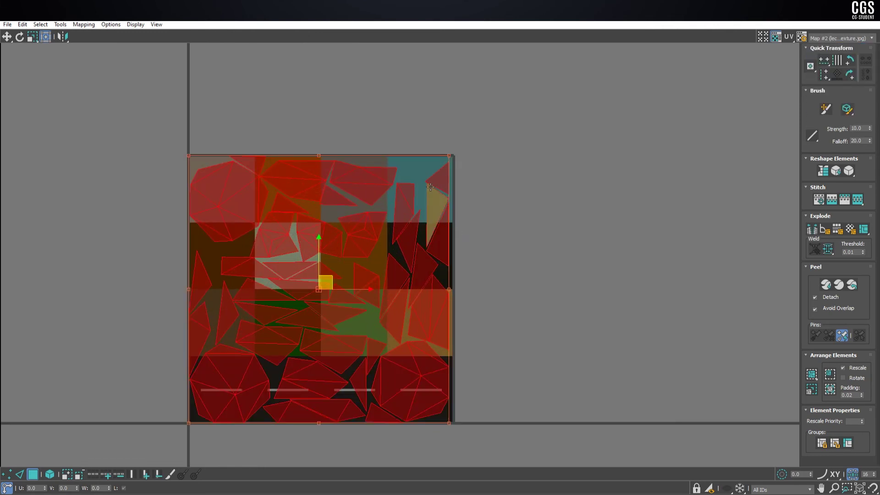
{"action": "left_click_drag", "start_coordinate": [450, 156], "coordinate": [234, 366]}
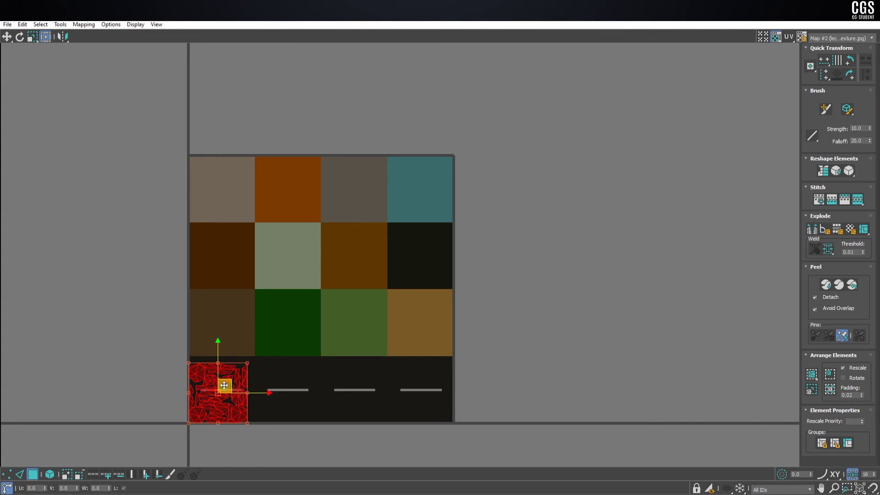
{"action": "left_click_drag", "start_coordinate": [226, 384], "coordinate": [361, 316]}
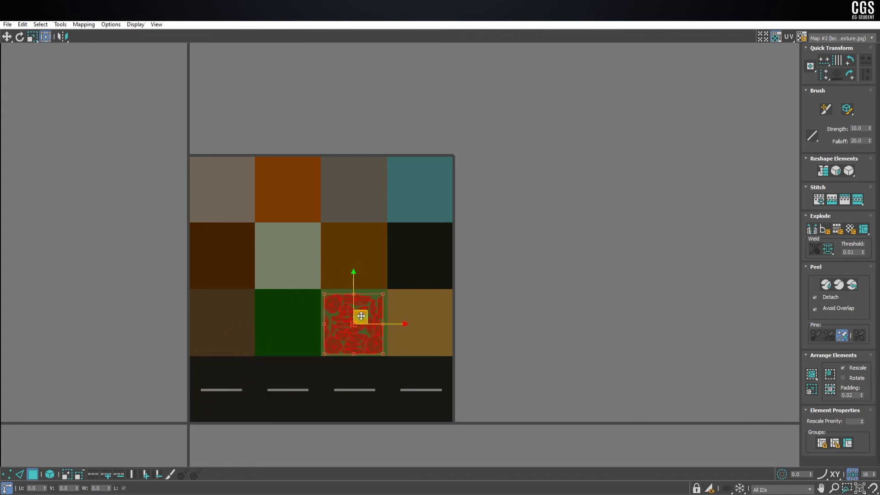
{"action": "left_click_drag", "start_coordinate": [426, 9], "coordinate": [708, 90]}
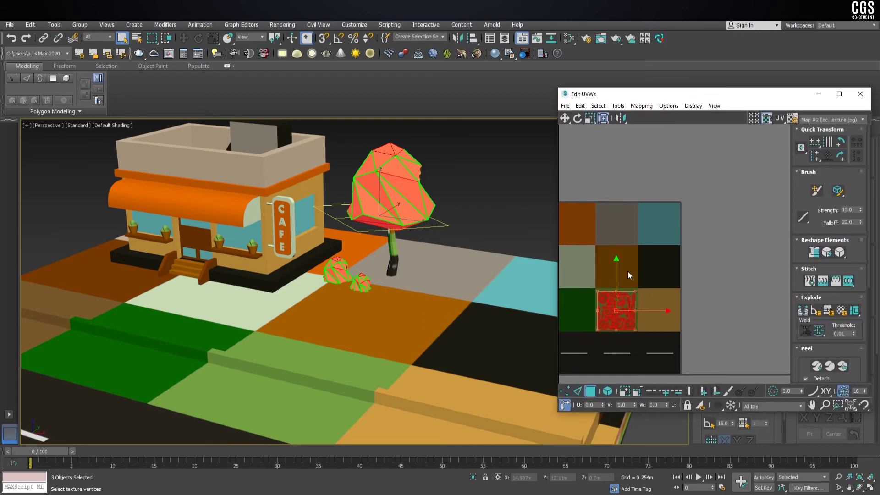
{"action": "middle_click_drag", "start_coordinate": [627, 275], "coordinate": [705, 219]}
{"action": "scroll", "coordinate": [375, 192], "scroll_direction": "up", "scroll_amount": 3}
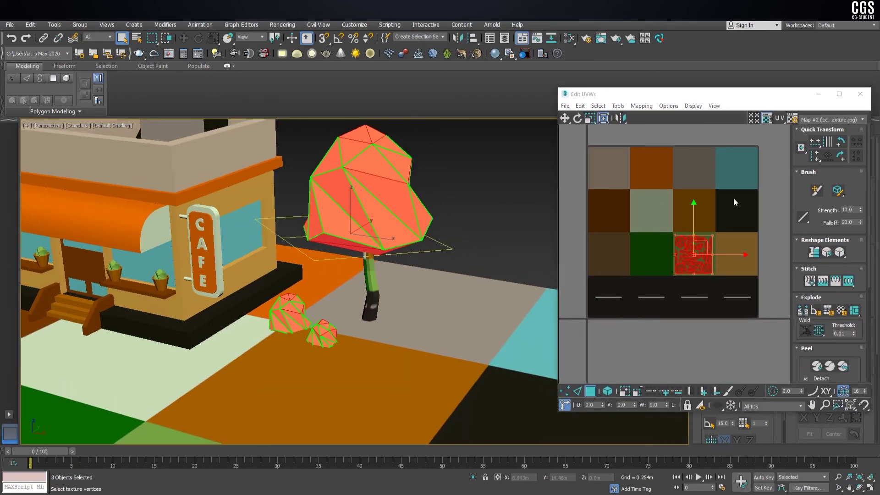
- Collapse the tree crown and bushes to Editable Poly
{"action": "left_click", "coordinate": [860, 93]}
{"action": "right_click", "coordinate": [387, 190]}
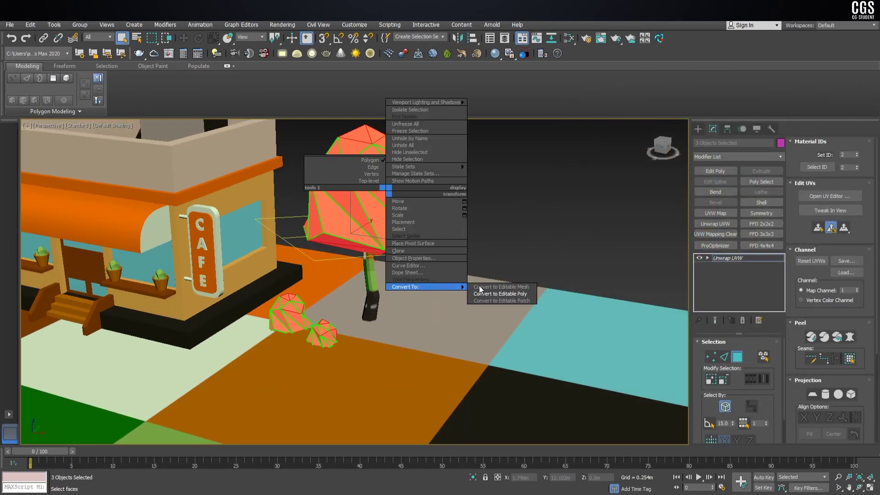
{"action": "left_click", "coordinate": [500, 296]}
{"action": "left_click", "coordinate": [477, 250]}
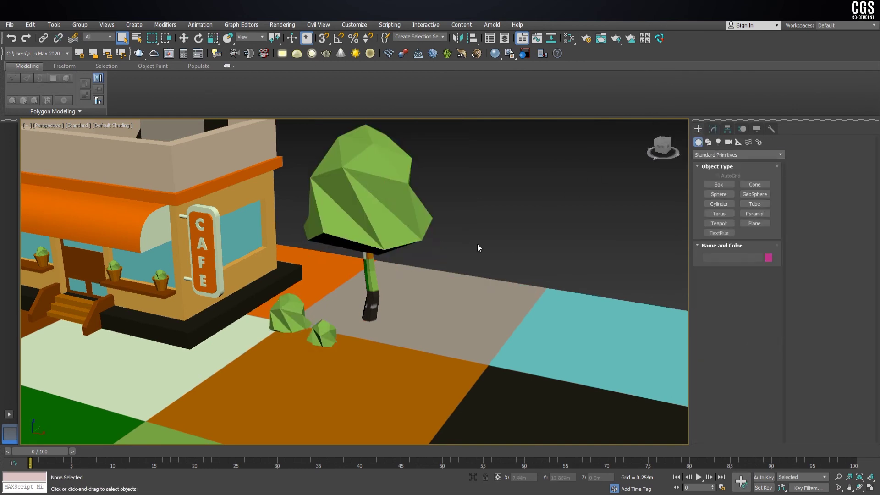
- Give the tree trunk an Unwrap UVW modifier and flatten-map its UVs
{"action": "left_click", "coordinate": [359, 278]}
{"action": "left_click", "coordinate": [714, 130]}
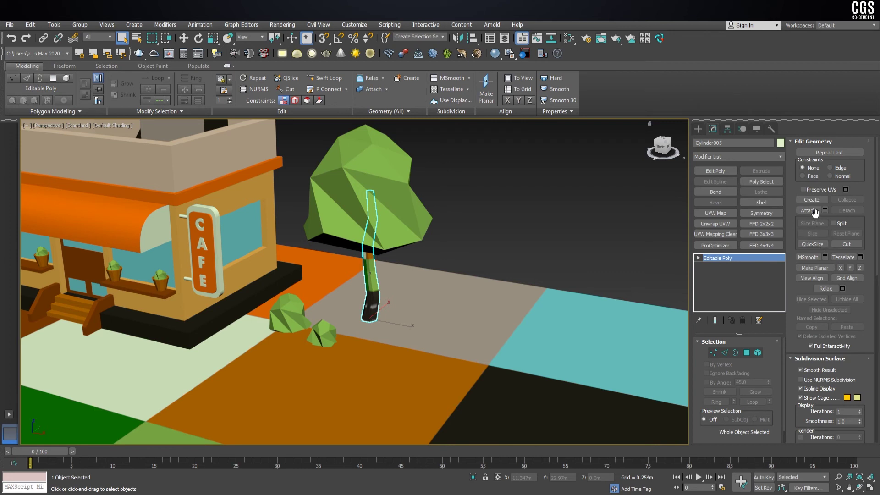
{"action": "left_click", "coordinate": [729, 226]}
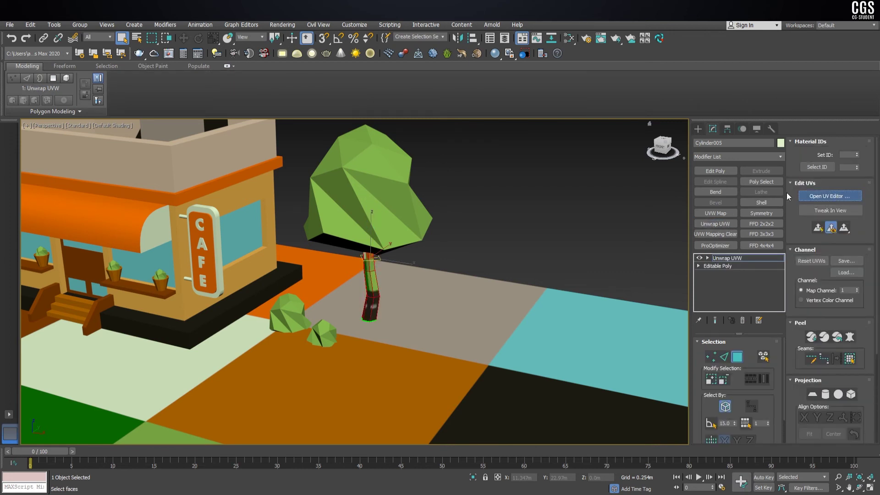
{"action": "left_click", "coordinate": [830, 196]}
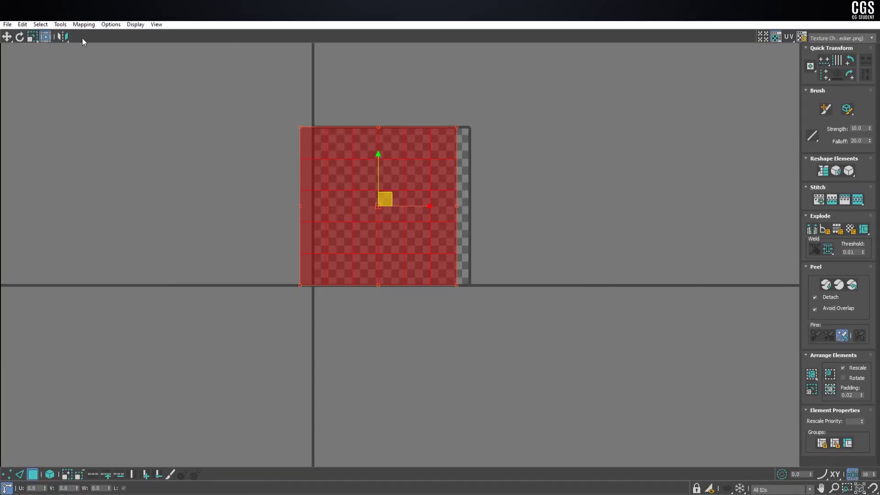
{"action": "left_click", "coordinate": [84, 24]}
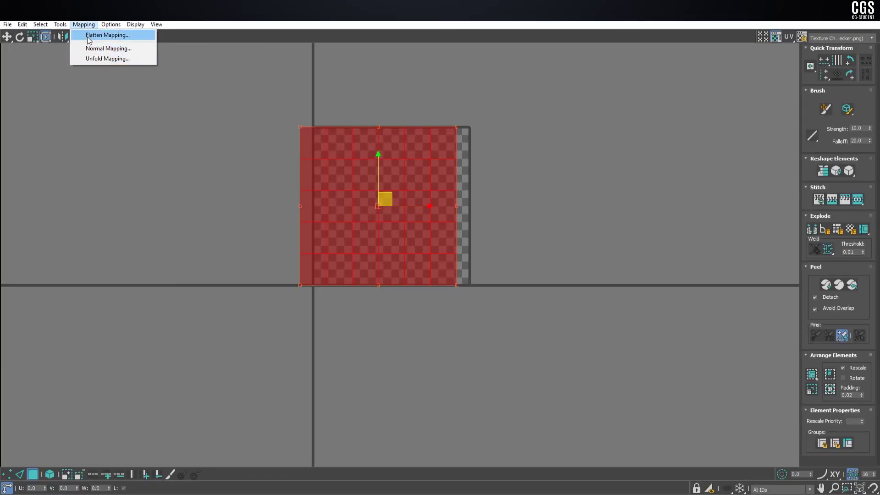
{"action": "left_click", "coordinate": [92, 36]}
{"action": "left_click", "coordinate": [123, 84]}
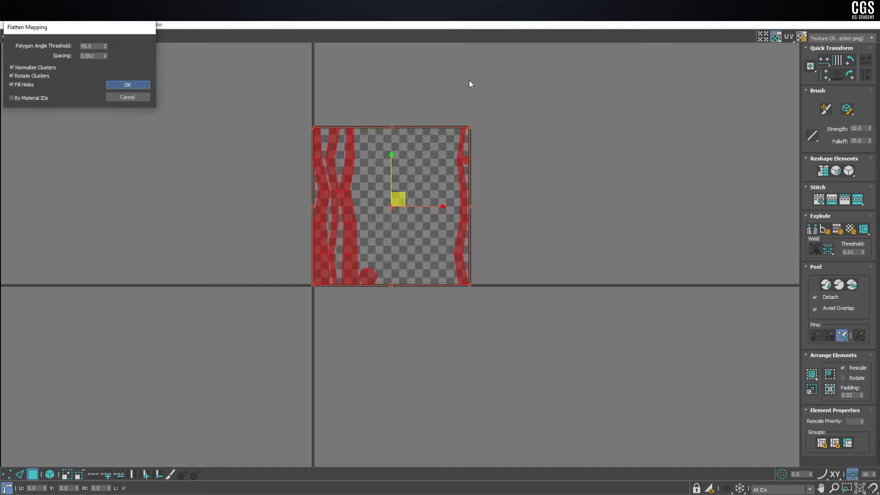
- Shrink the trunk UVs onto a brown Map #2 tile and collapse the trunk to Editable Poly
{"action": "left_click", "coordinate": [871, 39]}
{"action": "left_click", "coordinate": [845, 59]}
{"action": "scroll", "coordinate": [424, 169], "scroll_direction": "up", "scroll_amount": 2}
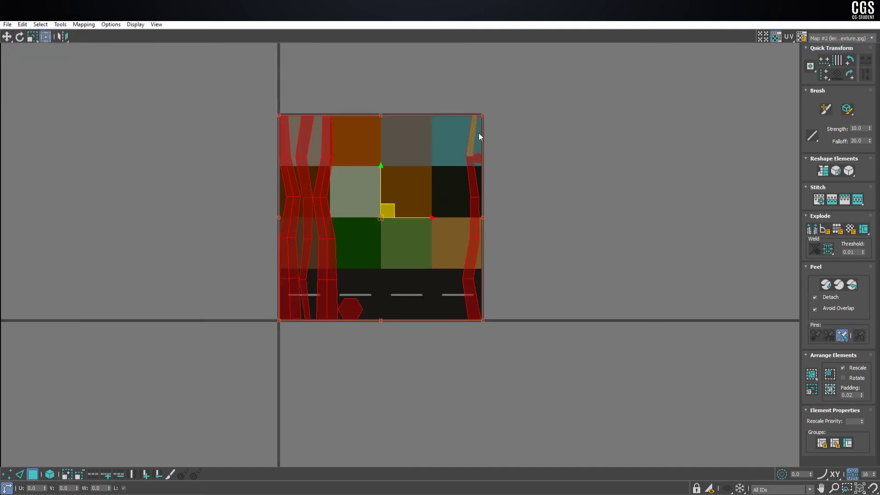
{"action": "mouse_move", "coordinate": [484, 116]}
{"action": "left_mouse_down"}
{"action": "mouse_move", "coordinate": [301, 297]}
{"action": "mouse_move", "coordinate": [417, 186]}
{"action": "left_mouse_up"}
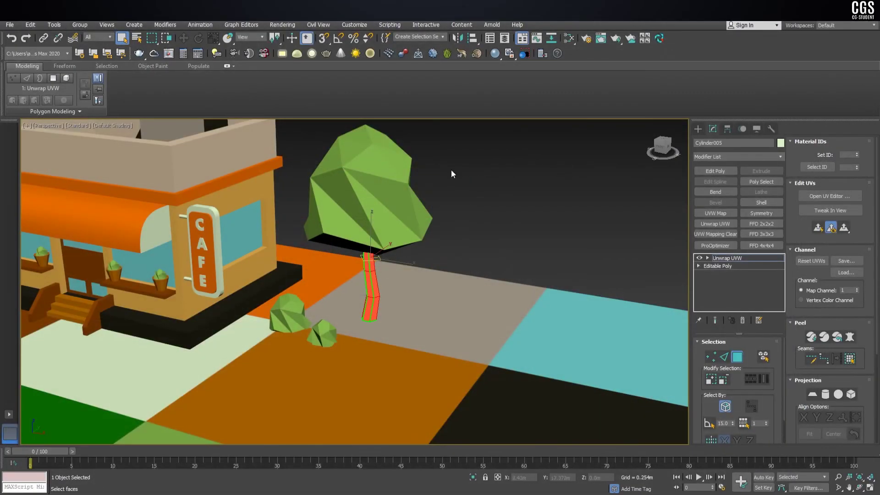
{"action": "right_click", "coordinate": [357, 243]}
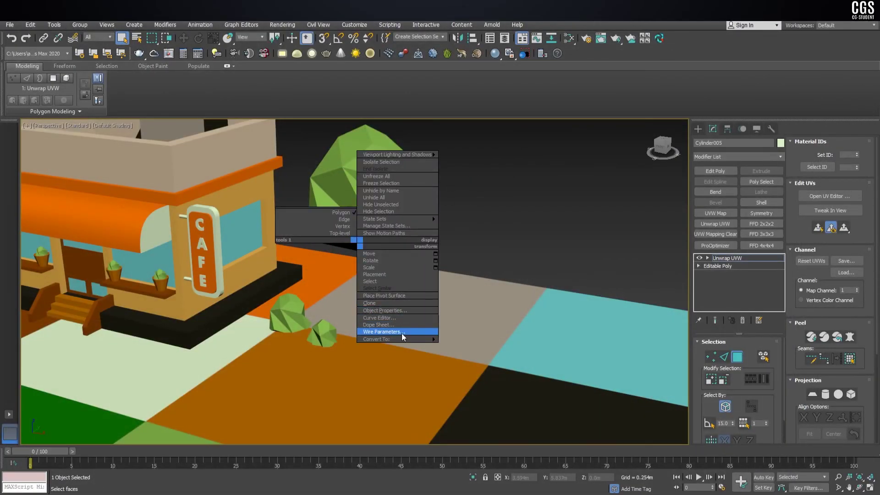
{"action": "left_click", "coordinate": [468, 346]}
{"action": "left_click", "coordinate": [538, 199]}
- In Polygon mode on the ground plane, select the road surface and the first kerb polygon
{"action": "key", "text": "z"}
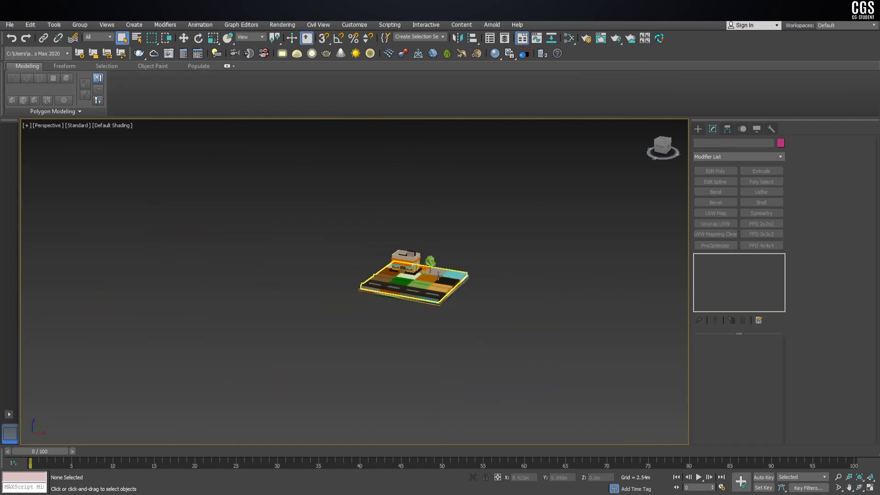
{"action": "scroll", "coordinate": [442, 282], "scroll_direction": "up", "scroll_amount": 5}
{"action": "left_click", "coordinate": [444, 267]}
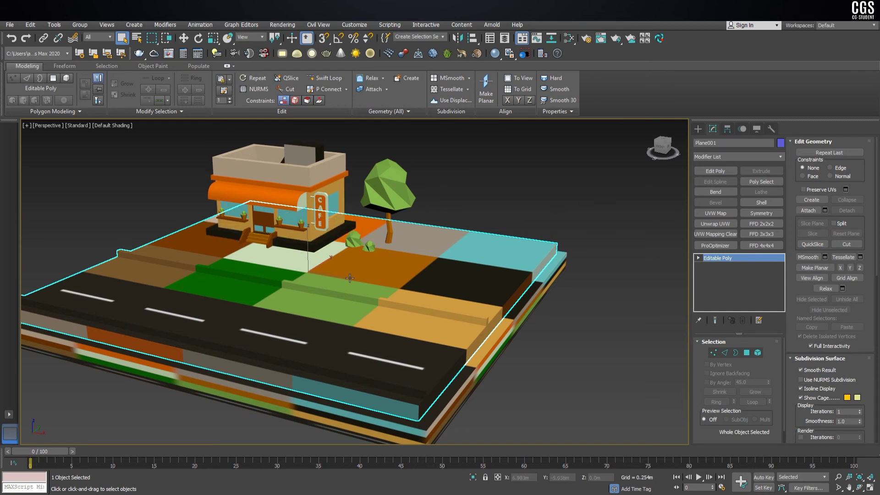
{"action": "left_click", "coordinate": [746, 353]}
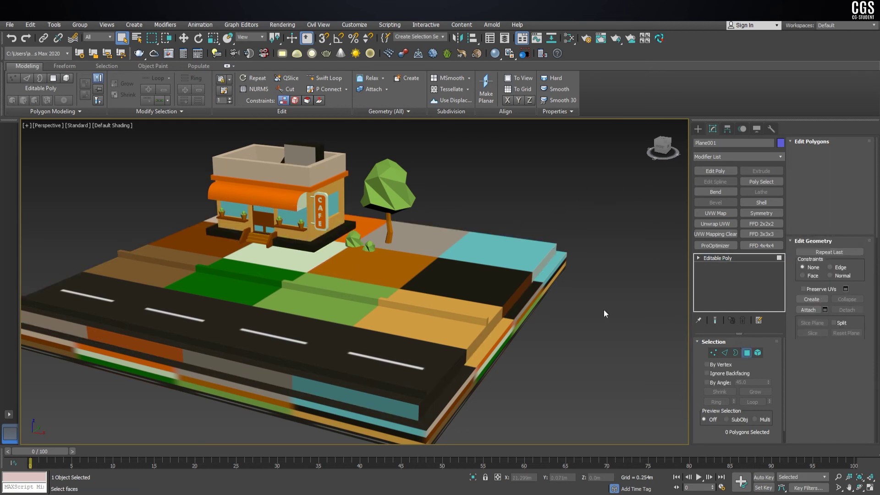
{"action": "left_click", "coordinate": [477, 282]}
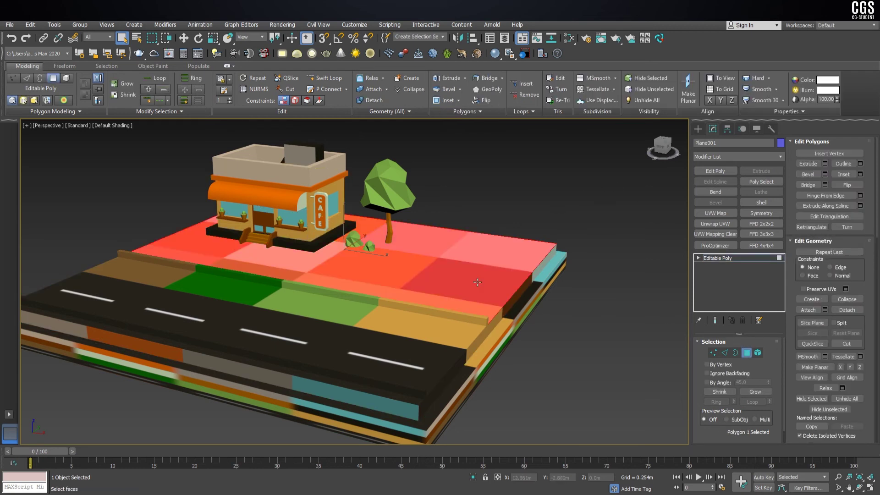
{"action": "left_click", "coordinate": [438, 343]}
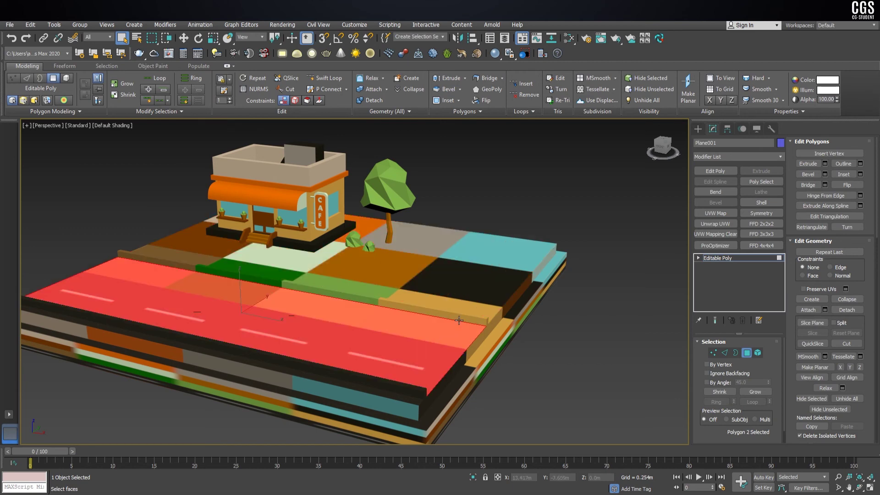
{"action": "scroll", "coordinate": [452, 320], "scroll_direction": "up", "scroll_amount": 3}
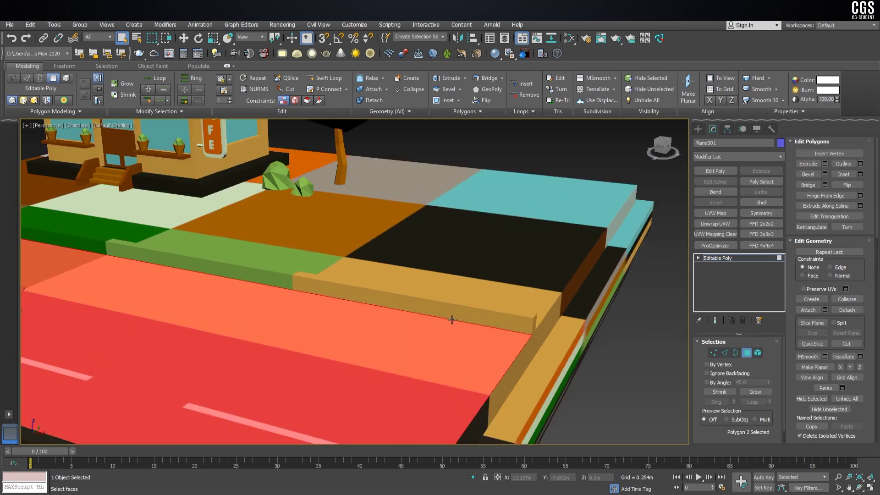
{"action": "left_click", "coordinate": [509, 316], "text": "ctrl"}
- Add the remaining kerb strips, then invert the selection to the 22 ground polygons
{"action": "middle_click_drag", "start_coordinate": [515, 316], "coordinate": [480, 318], "text": "alt"}
{"action": "scroll", "coordinate": [390, 316], "scroll_direction": "up", "scroll_amount": 5}
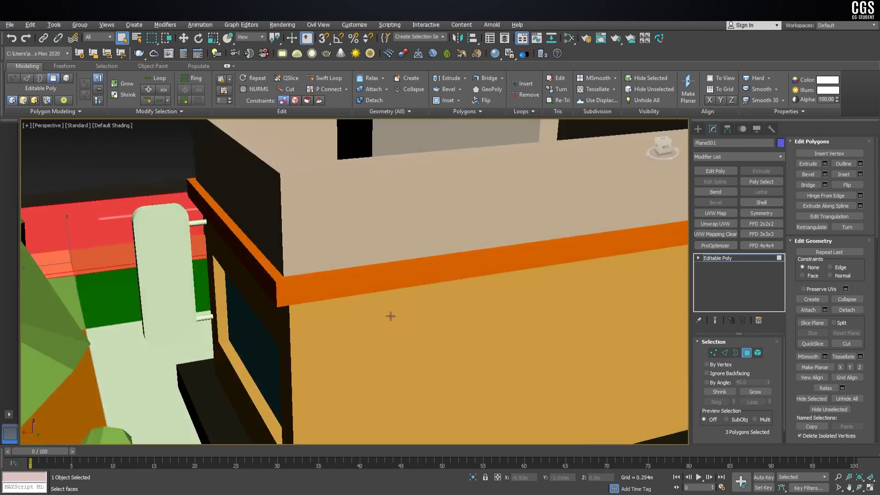
{"action": "mouse_move", "coordinate": [160, 298]}
{"action": "middle_mouse_down", "text": "alt"}
{"action": "mouse_move", "coordinate": [341, 289]}
{"action": "mouse_move", "coordinate": [379, 334]}
{"action": "middle_mouse_up", "text": "alt"}
{"action": "left_click", "coordinate": [111, 297], "text": "ctrl"}
{"action": "scroll", "coordinate": [194, 288], "scroll_direction": "down", "scroll_amount": 5}
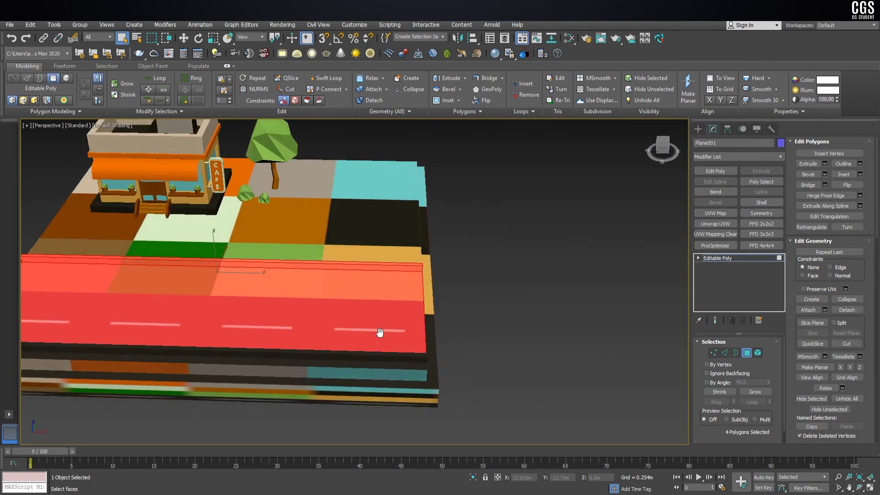
{"action": "scroll", "coordinate": [379, 334], "scroll_direction": "up", "scroll_amount": 4}
{"action": "left_click", "coordinate": [416, 364], "text": "ctrl"}
{"action": "middle_click_drag", "start_coordinate": [417, 356], "coordinate": [215, 260], "text": "alt"}
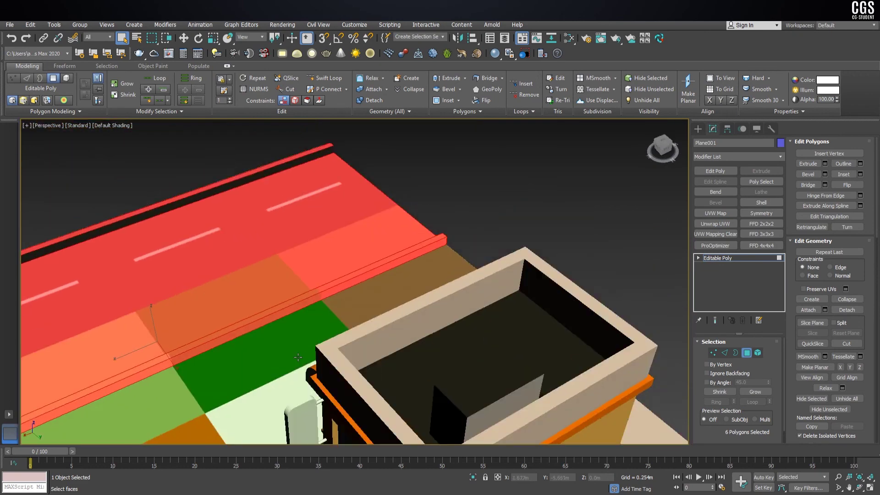
{"action": "left_click", "coordinate": [205, 217], "text": "ctrl"}
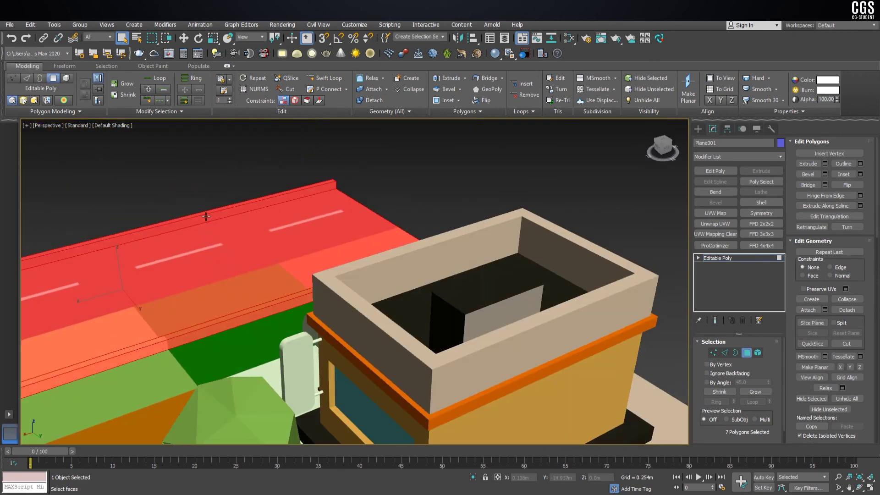
{"action": "scroll", "coordinate": [206, 216], "scroll_direction": "down", "scroll_amount": 6}
{"action": "mouse_move", "coordinate": [206, 216]}
{"action": "middle_mouse_down", "text": "alt"}
{"action": "mouse_move", "coordinate": [400, 311]}
{"action": "mouse_move", "coordinate": [668, 230]}
{"action": "middle_mouse_up", "text": "alt"}
{"action": "key", "text": "ctrl+i"}
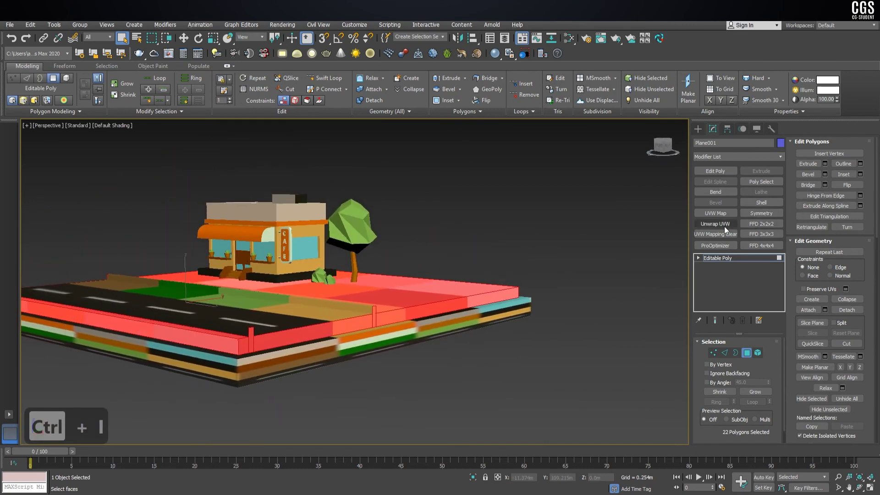
- Unwrap the grass faces with Flatten Mapping and shrink them onto the dark green Map #2 tile
{"action": "left_click", "coordinate": [715, 224]}
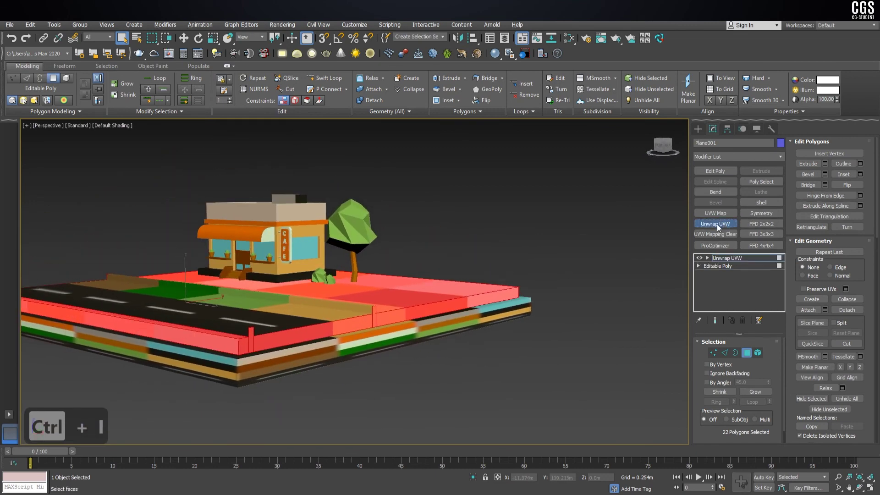
{"action": "left_click", "coordinate": [829, 196]}
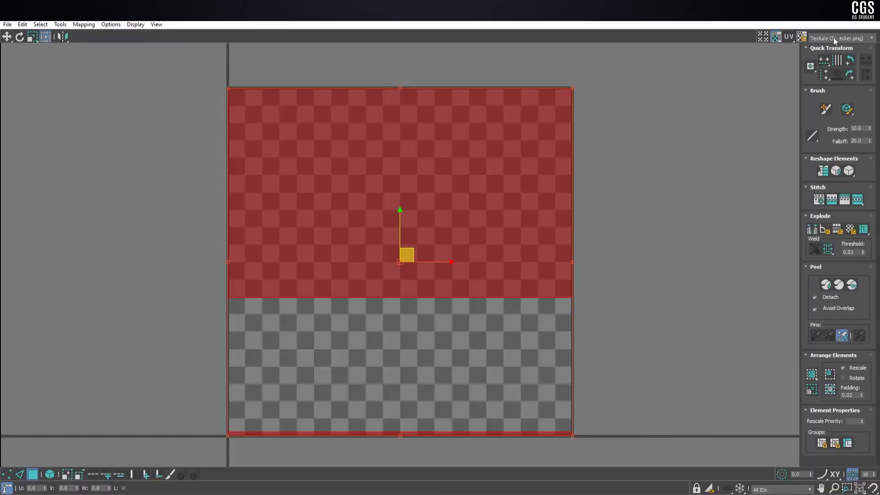
{"action": "left_click", "coordinate": [833, 38]}
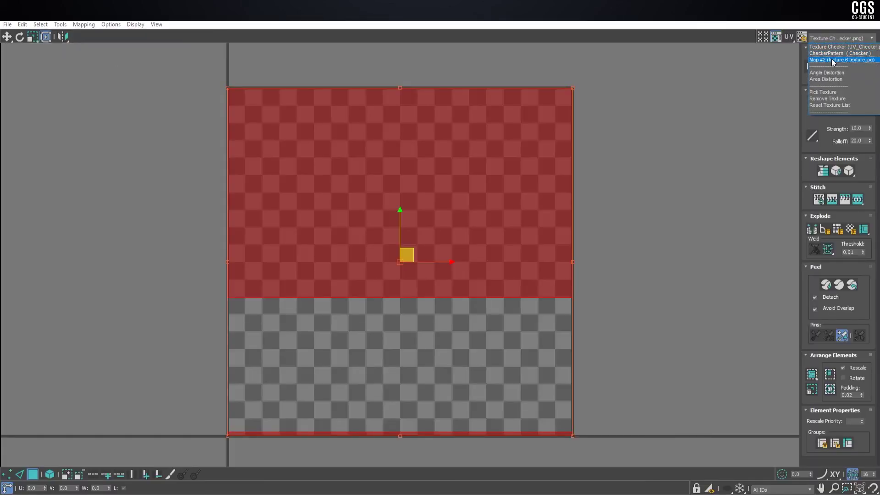
{"action": "left_click", "coordinate": [833, 60]}
{"action": "left_click", "coordinate": [84, 25]}
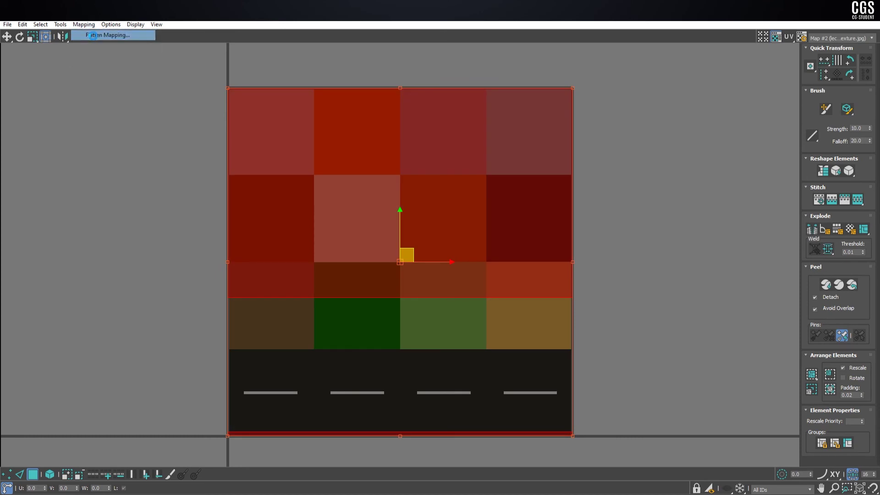
{"action": "left_click", "coordinate": [138, 84]}
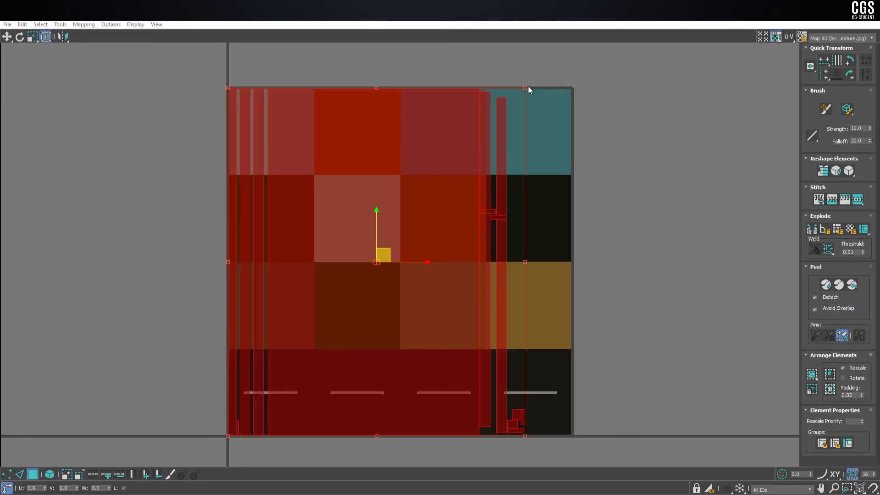
{"action": "left_click_drag", "start_coordinate": [526, 87], "coordinate": [287, 425]}
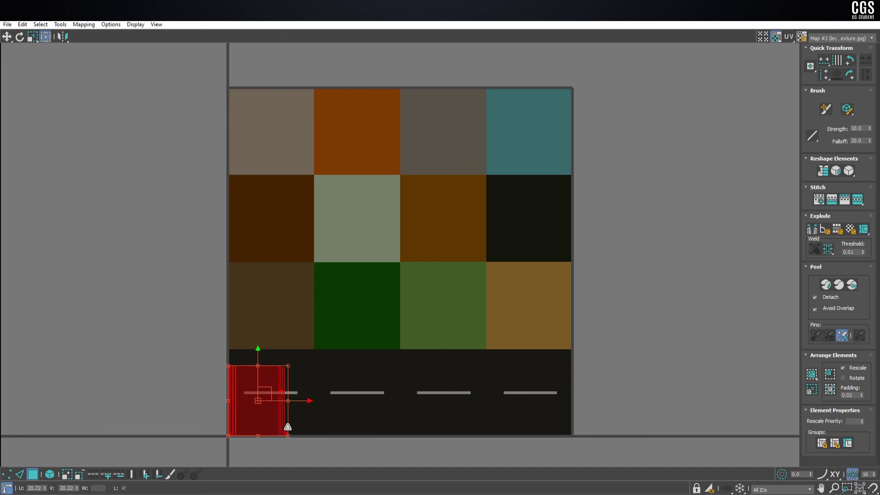
{"action": "left_click_drag", "start_coordinate": [268, 390], "coordinate": [347, 302]}
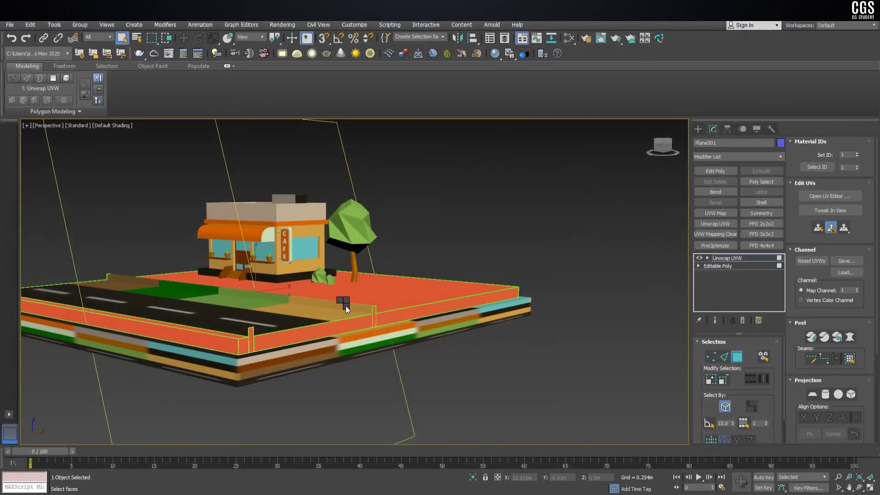
{"action": "right_click", "coordinate": [345, 307]}
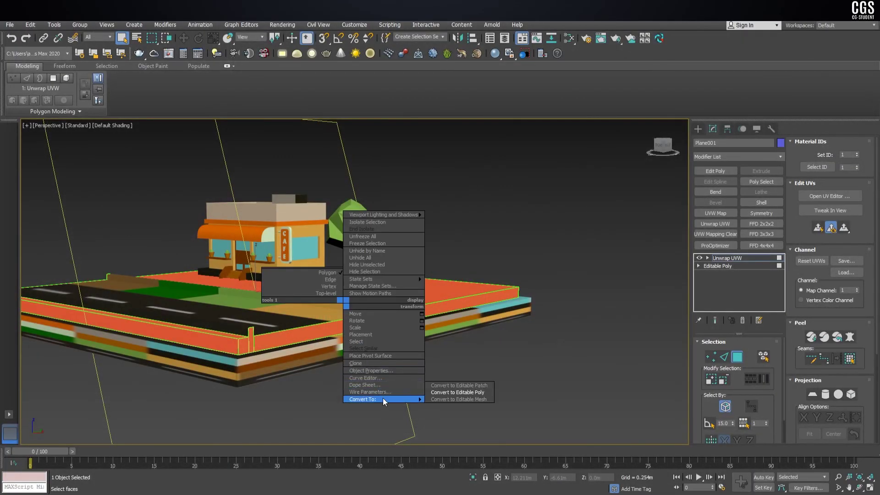
- Collapse the ground to Editable Poly and add Unwrap UVW to the road polygons
{"action": "left_click", "coordinate": [436, 399]}
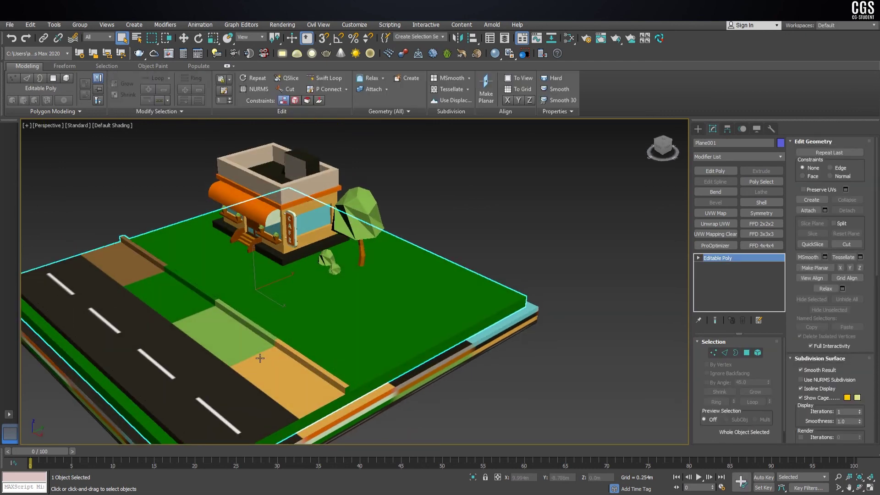
{"action": "scroll", "coordinate": [263, 360], "scroll_direction": "down", "scroll_amount": 5}
{"action": "scroll", "coordinate": [413, 329], "scroll_direction": "down", "scroll_amount": 2}
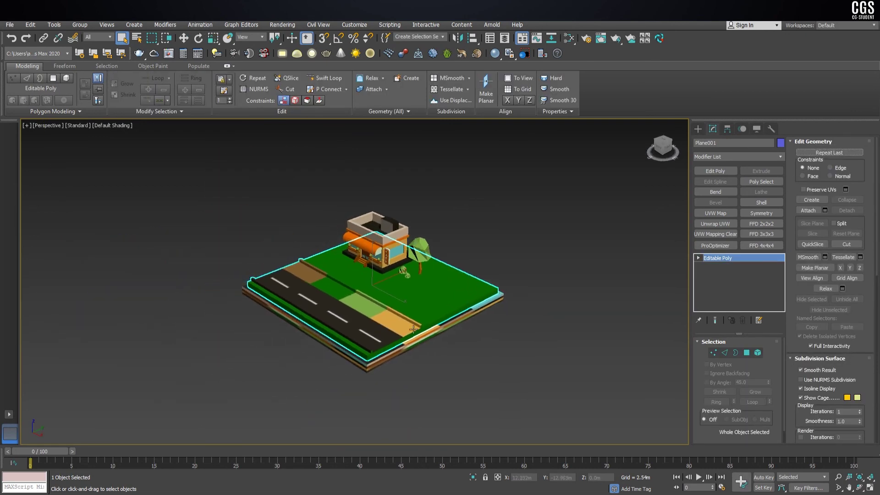
{"action": "left_click", "coordinate": [747, 353]}
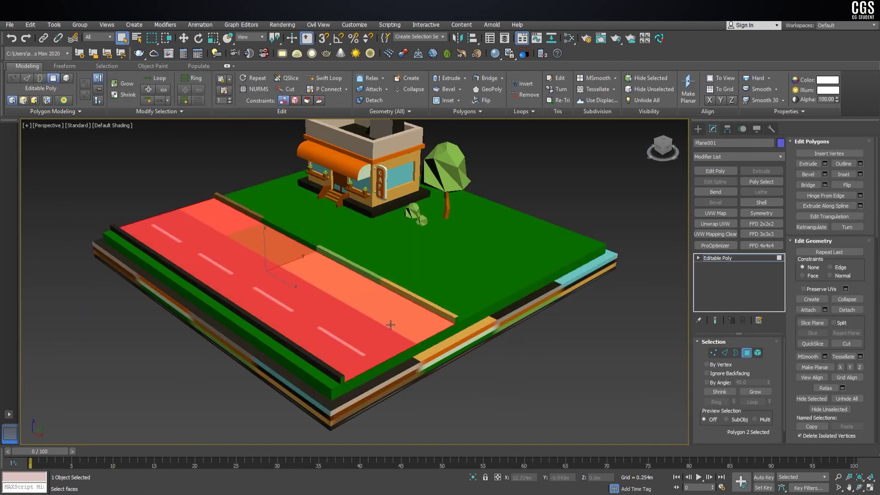
{"action": "left_click", "coordinate": [720, 224]}
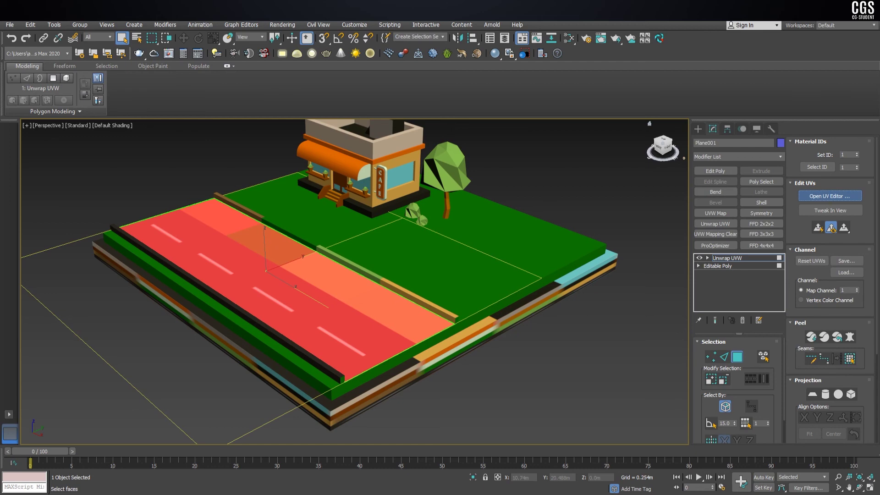
{"action": "left_click", "coordinate": [830, 196]}
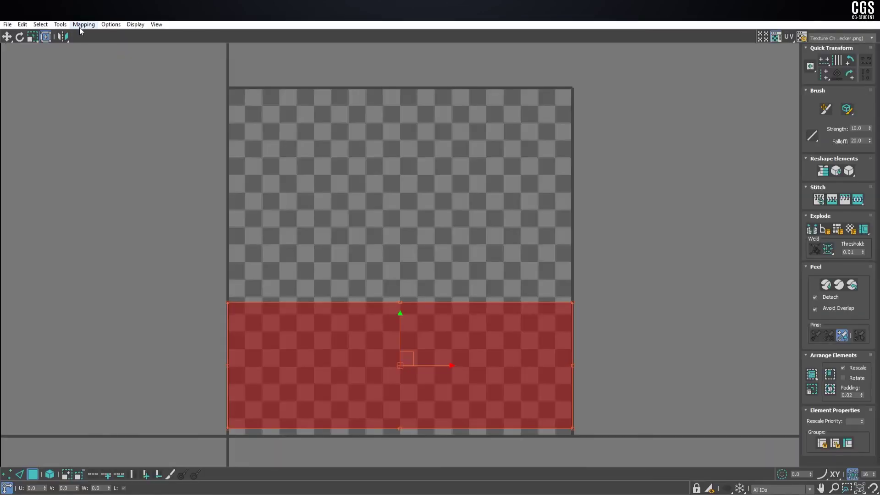
- Unfold the road UVs and squash them onto the Map #2 asphalt strip with lane dashes
{"action": "left_click", "coordinate": [80, 27]}
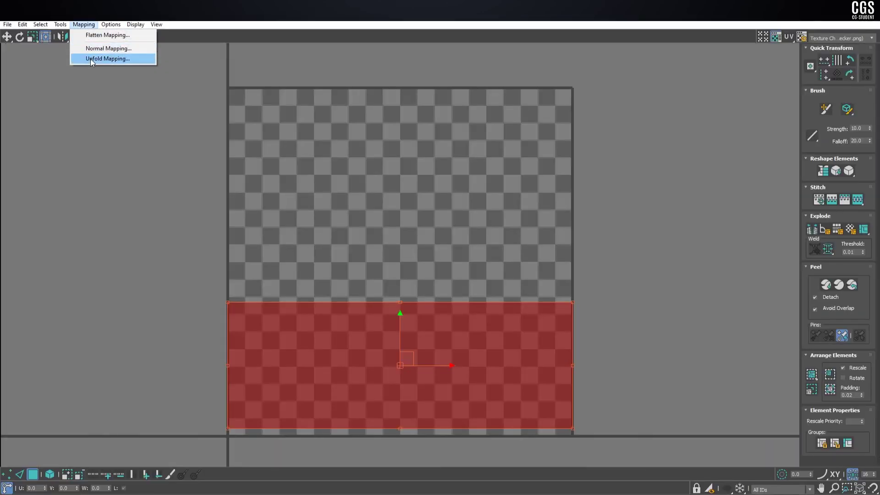
{"action": "left_click", "coordinate": [91, 58]}
{"action": "left_click", "coordinate": [128, 43]}
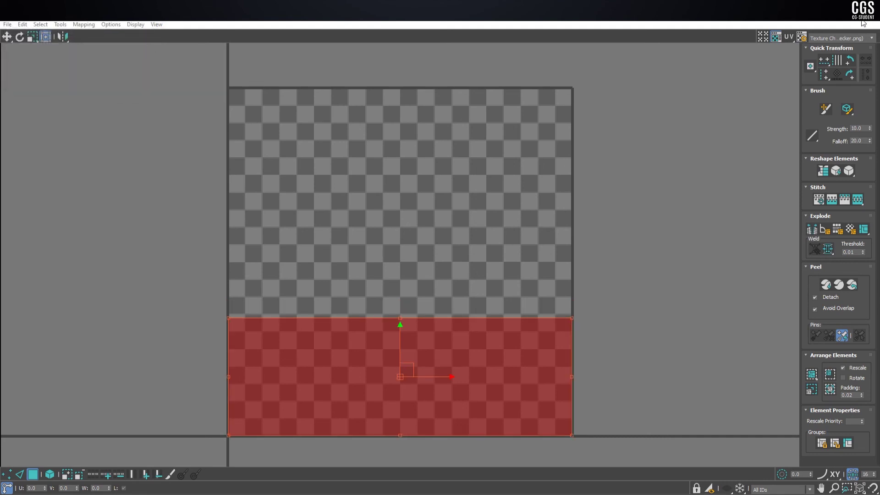
{"action": "left_click", "coordinate": [838, 38]}
{"action": "left_click", "coordinate": [832, 111]}
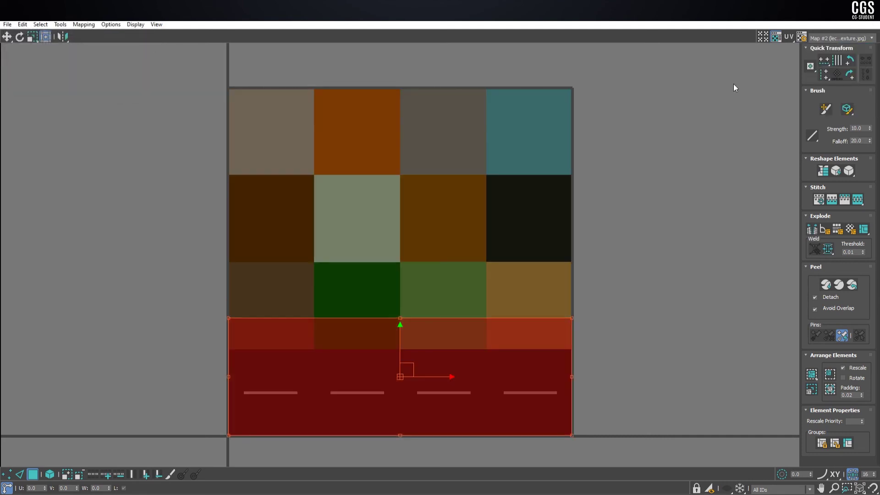
{"action": "left_click_drag", "start_coordinate": [574, 316], "coordinate": [573, 351]}
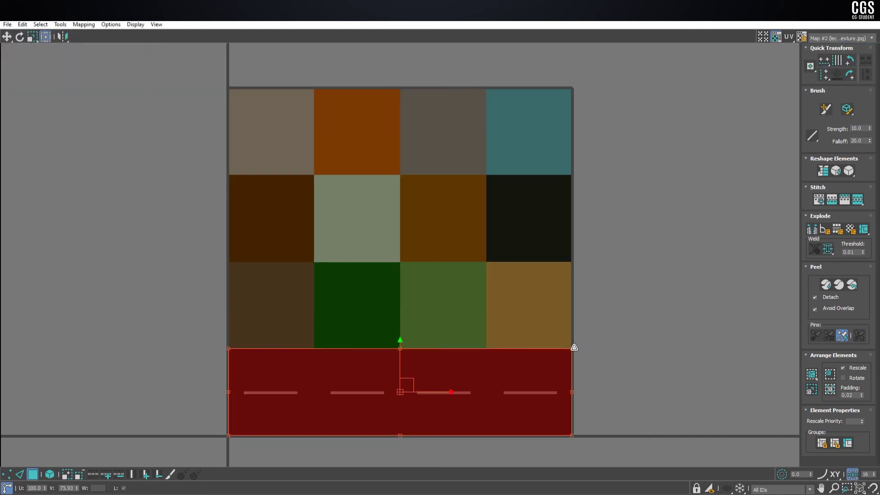
{"action": "scroll", "coordinate": [563, 359], "scroll_direction": "up", "scroll_amount": 5}
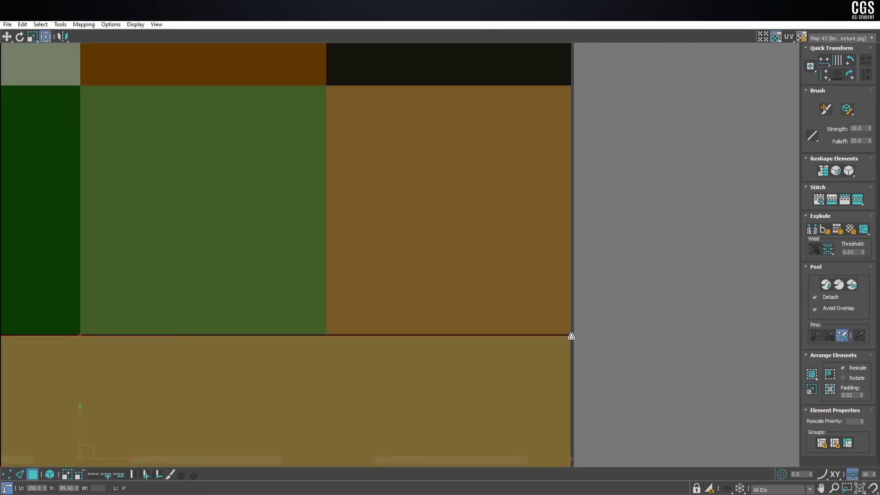
{"action": "scroll", "coordinate": [571, 334], "scroll_direction": "down", "scroll_amount": 5}
{"action": "scroll", "coordinate": [576, 416], "scroll_direction": "up", "scroll_amount": 5}
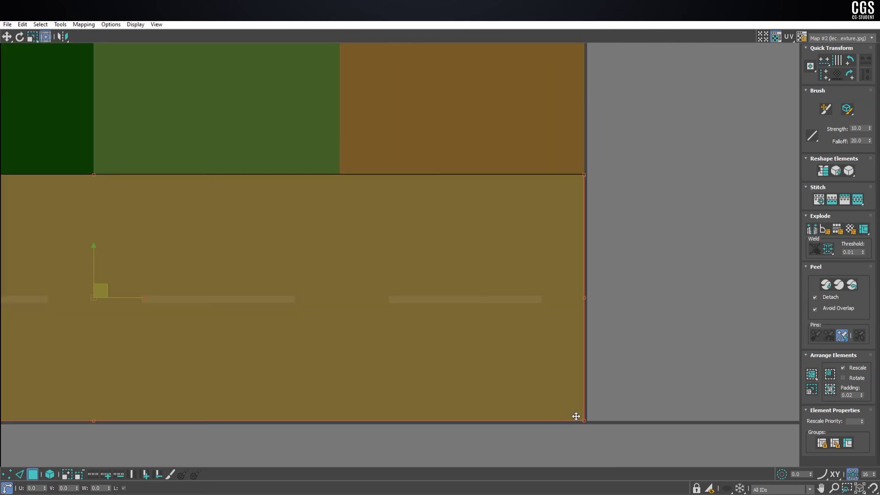
{"action": "left_click_drag", "start_coordinate": [568, 12], "coordinate": [677, 63]}
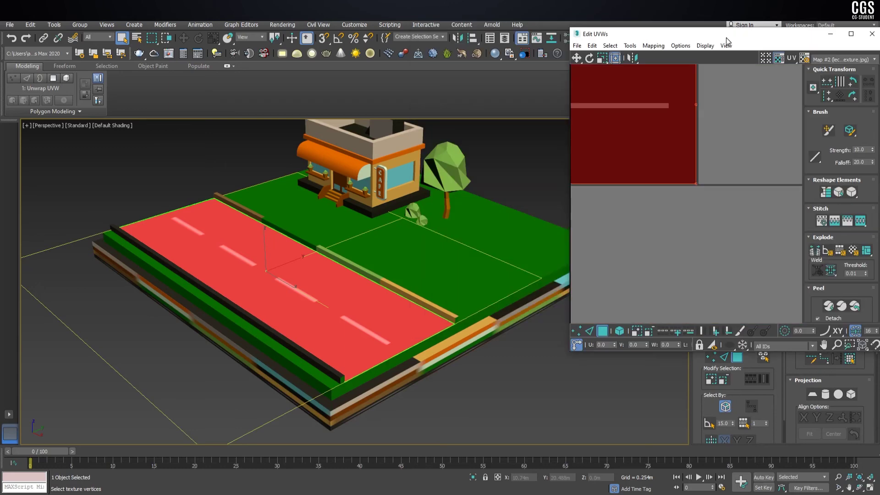
- Collapse the road's Unwrap UVW into the Editable Poly
{"action": "left_click", "coordinate": [814, 60]}
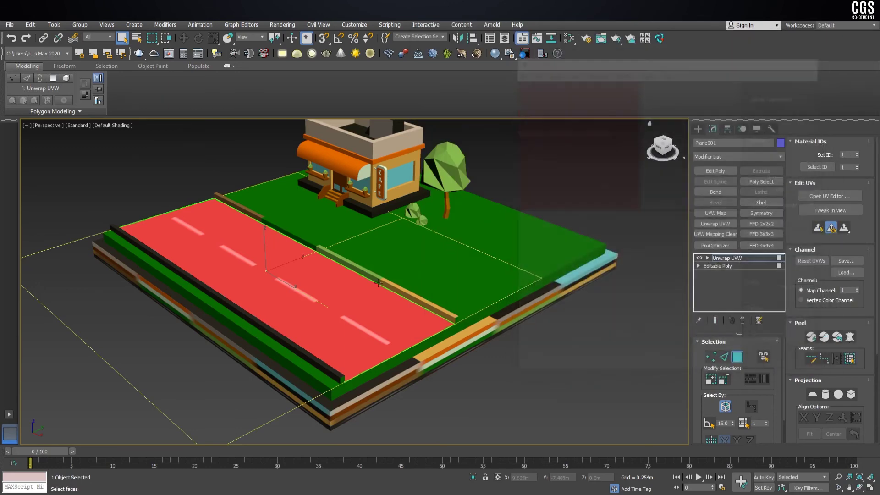
{"action": "right_click", "coordinate": [336, 275]}
{"action": "left_click", "coordinate": [449, 378]}
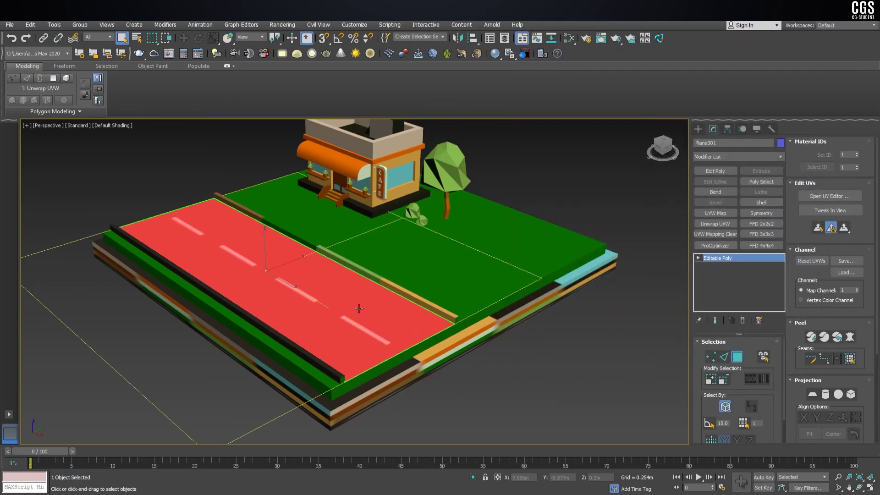
{"action": "mouse_move", "coordinate": [413, 348]}
{"action": "middle_mouse_down", "text": "alt"}
{"action": "mouse_move", "coordinate": [354, 307]}
{"action": "mouse_move", "coordinate": [572, 279]}
{"action": "middle_mouse_up", "text": "alt"}
{"action": "scroll", "coordinate": [571, 279], "scroll_direction": "up", "scroll_amount": 3}
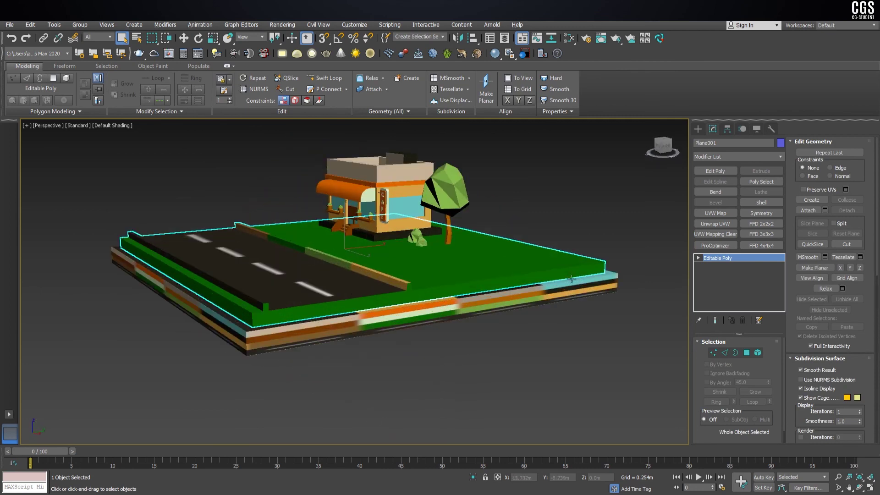
- In Polygon mode, select the kerb's top, end and front faces plus a second kerb strip
{"action": "left_click", "coordinate": [746, 353]}
{"action": "scroll", "coordinate": [377, 284], "scroll_direction": "up", "scroll_amount": 4}
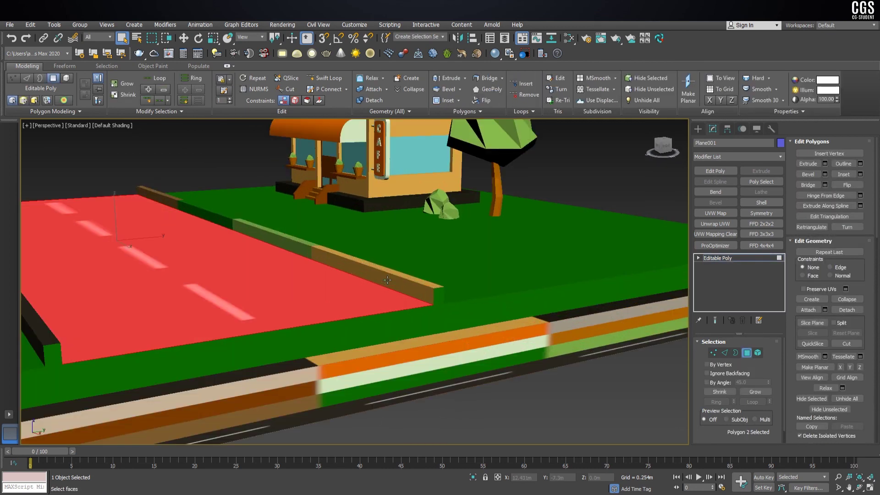
{"action": "left_click", "coordinate": [387, 279]}
{"action": "left_click", "coordinate": [438, 299], "text": "ctrl"}
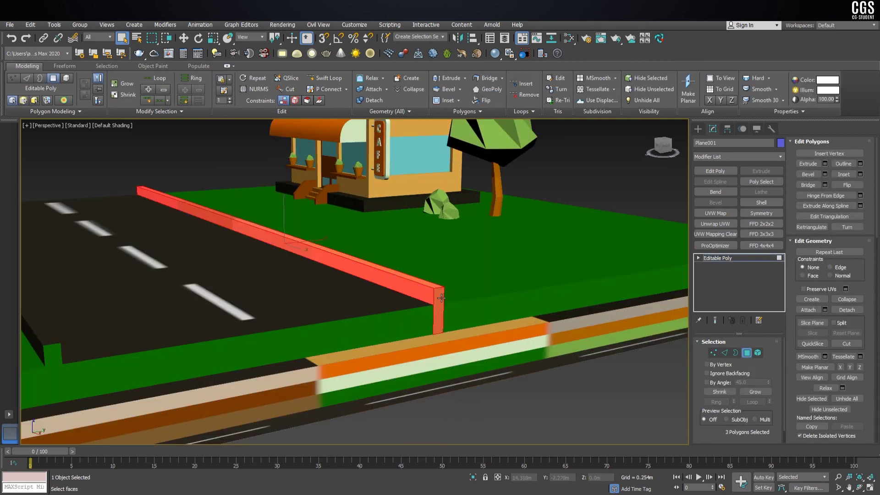
{"action": "mouse_move", "coordinate": [438, 299]}
{"action": "middle_mouse_down", "text": "alt"}
{"action": "mouse_move", "coordinate": [205, 251]}
{"action": "mouse_move", "coordinate": [357, 274]}
{"action": "mouse_move", "coordinate": [275, 291]}
{"action": "mouse_move", "coordinate": [179, 267]}
{"action": "middle_mouse_up", "text": "alt"}
{"action": "left_click", "coordinate": [205, 250], "text": "ctrl"}
{"action": "scroll", "coordinate": [205, 250], "scroll_direction": "down", "scroll_amount": 5}
{"action": "left_click", "coordinate": [275, 291], "text": "ctrl"}
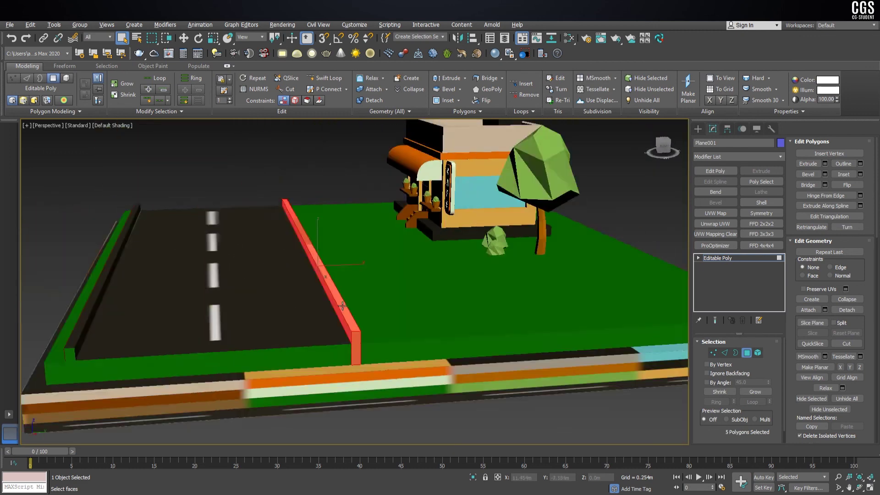
- Add the remaining kerb strips and deselect the end face, leaving six kerb polygons
{"action": "scroll", "coordinate": [178, 267], "scroll_direction": "up", "scroll_amount": 5}
{"action": "scroll", "coordinate": [178, 267], "scroll_direction": "down", "scroll_amount": 5}
{"action": "left_click", "coordinate": [138, 215], "text": "ctrl"}
{"action": "middle_click_drag", "start_coordinate": [138, 216], "coordinate": [146, 301], "text": "alt"}
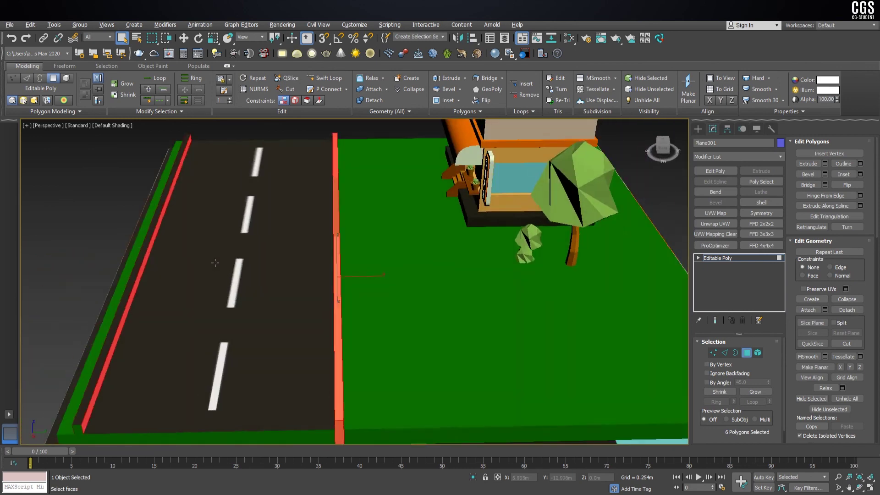
{"action": "left_click", "coordinate": [152, 296], "text": "ctrl"}
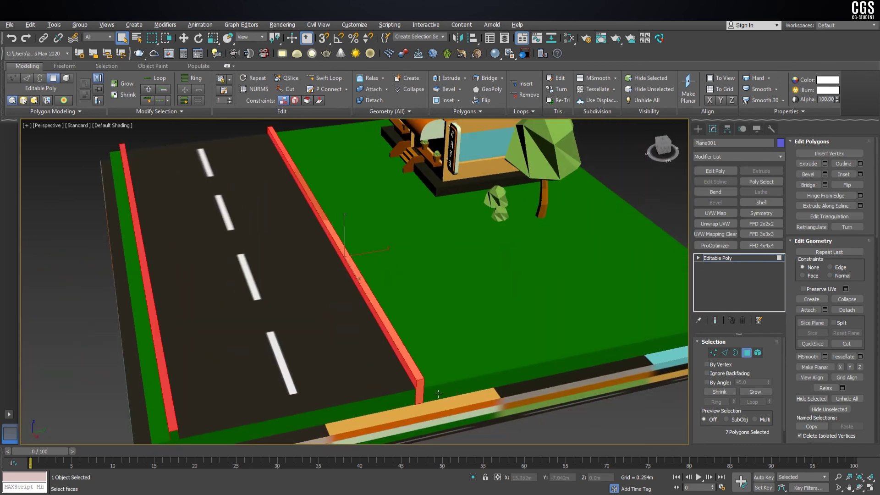
{"action": "left_click", "coordinate": [419, 389], "text": "alt"}
{"action": "scroll", "coordinate": [418, 390], "scroll_direction": "down", "scroll_amount": 8}
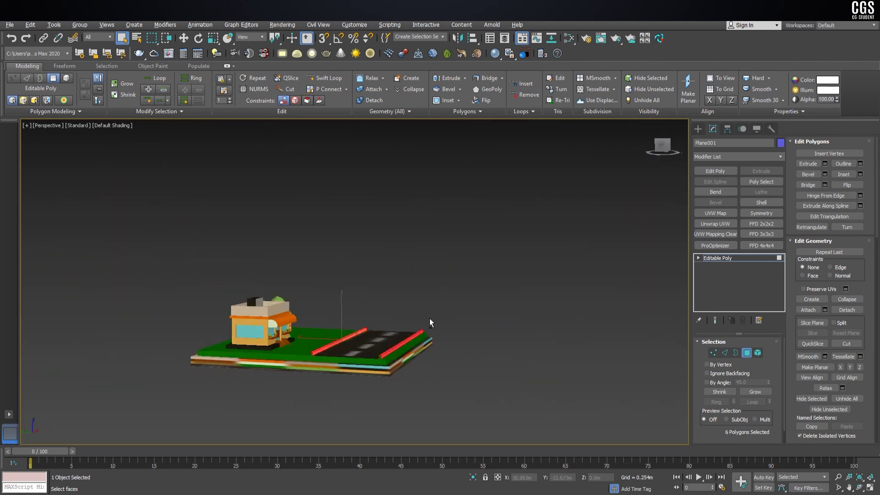
{"action": "middle_click_drag", "start_coordinate": [418, 390], "coordinate": [322, 329], "text": "alt"}
{"action": "scroll", "coordinate": [439, 339], "scroll_direction": "up", "scroll_amount": 3}
{"action": "scroll", "coordinate": [439, 338], "scroll_direction": "up", "scroll_amount": 2}
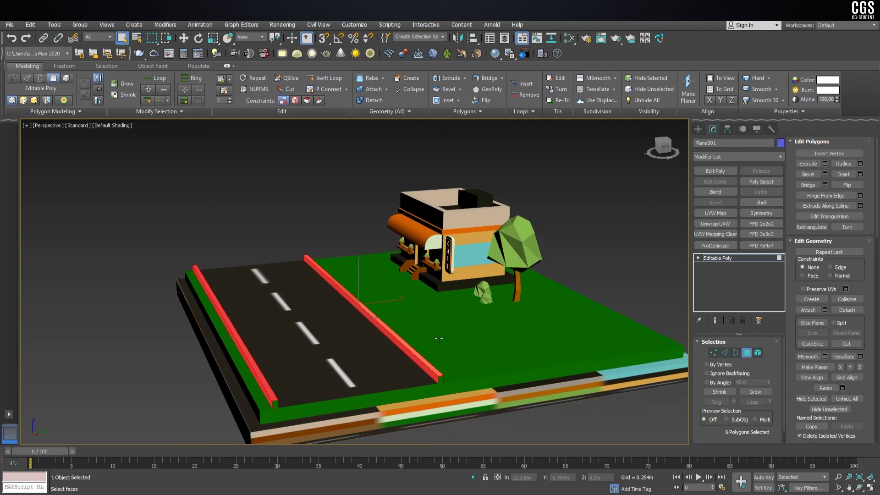
- Add Unwrap UVW to the kerb faces and unfold them into a flat strip
{"action": "left_click", "coordinate": [726, 222]}
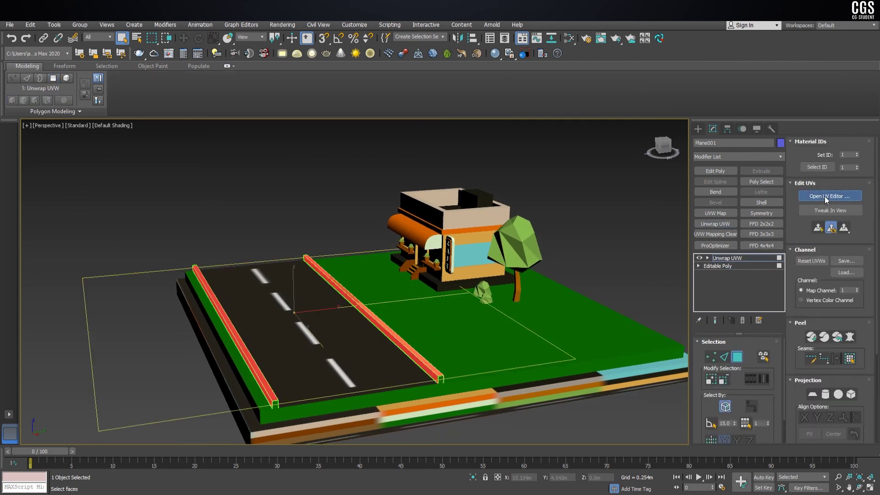
{"action": "left_click", "coordinate": [830, 196]}
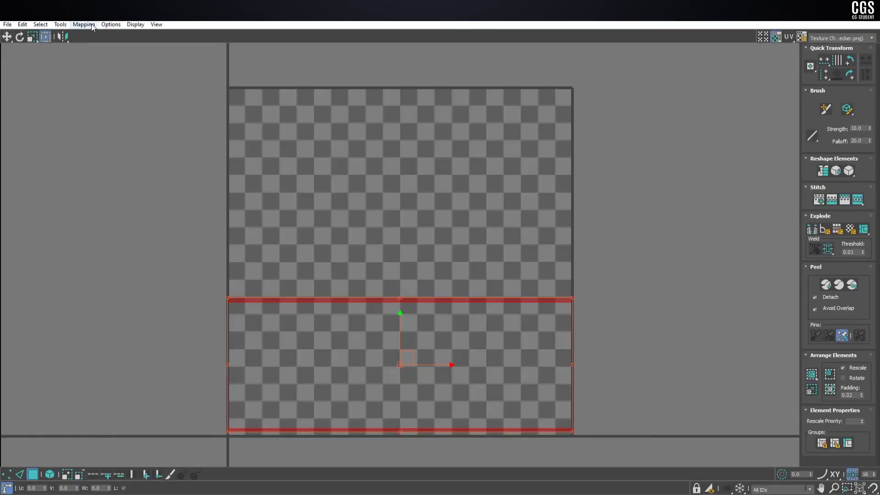
{"action": "left_click", "coordinate": [84, 24]}
{"action": "left_click", "coordinate": [100, 59]}
{"action": "left_click", "coordinate": [128, 48]}
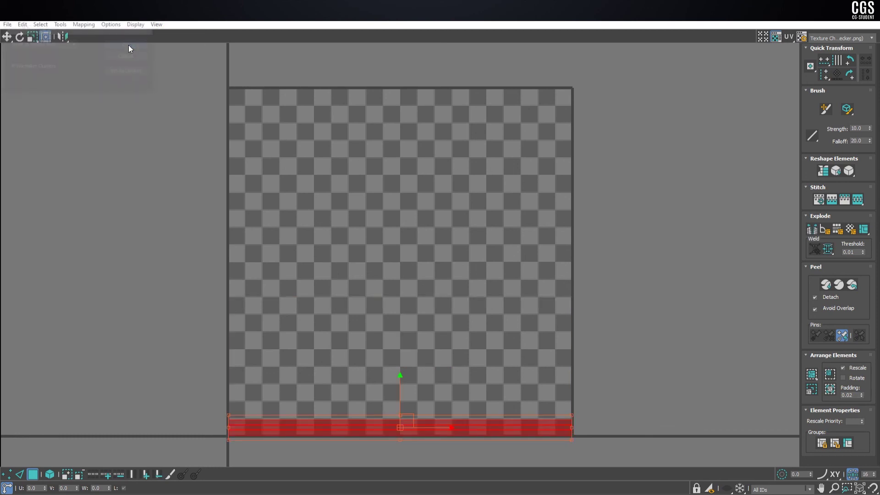
- Display Map #2 and shrink the kerb strip onto the grey-brown top-row cell
{"action": "left_click", "coordinate": [820, 38]}
{"action": "left_click", "coordinate": [832, 61]}
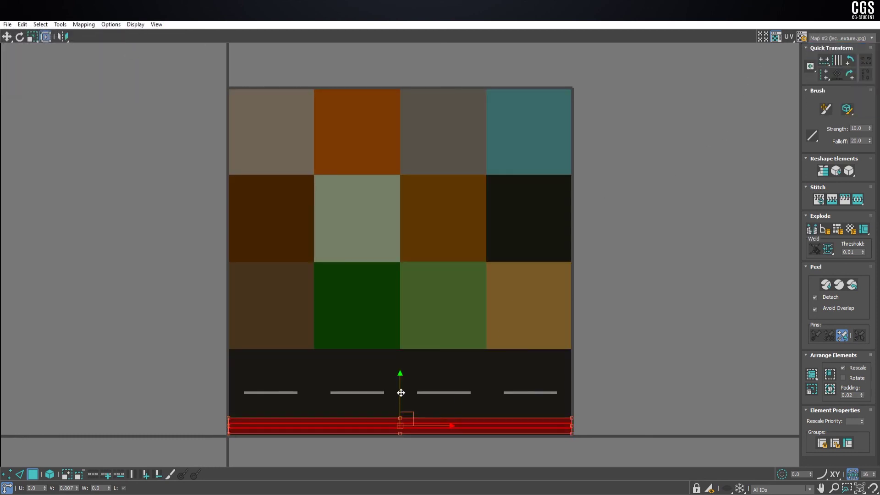
{"action": "left_click_drag", "start_coordinate": [402, 408], "coordinate": [458, 196]}
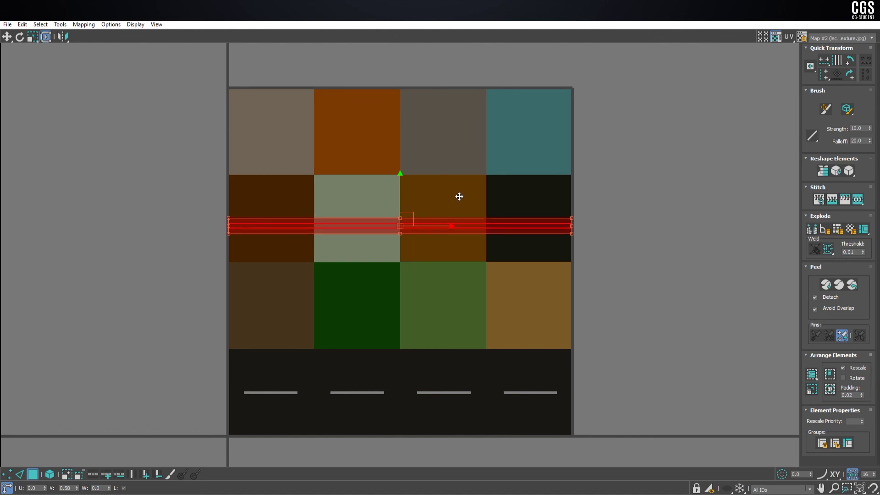
{"action": "left_click_drag", "start_coordinate": [459, 196], "coordinate": [455, 224]}
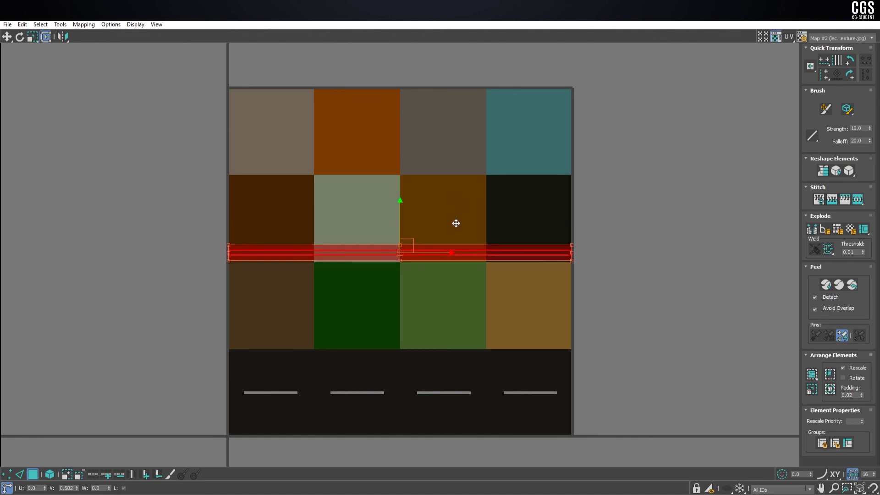
{"action": "mouse_move", "coordinate": [574, 267]}
{"action": "left_mouse_down"}
{"action": "mouse_move", "coordinate": [297, 252]}
{"action": "mouse_move", "coordinate": [461, 127]}
{"action": "left_mouse_up"}
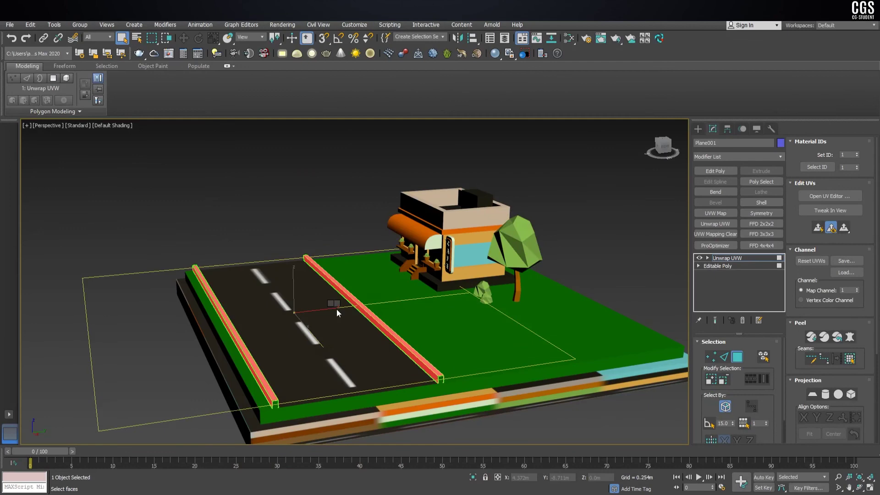
- Convert the ground plane to Editable Poly
{"action": "right_click", "coordinate": [337, 308]}
{"action": "mouse_move", "coordinate": [364, 402]}
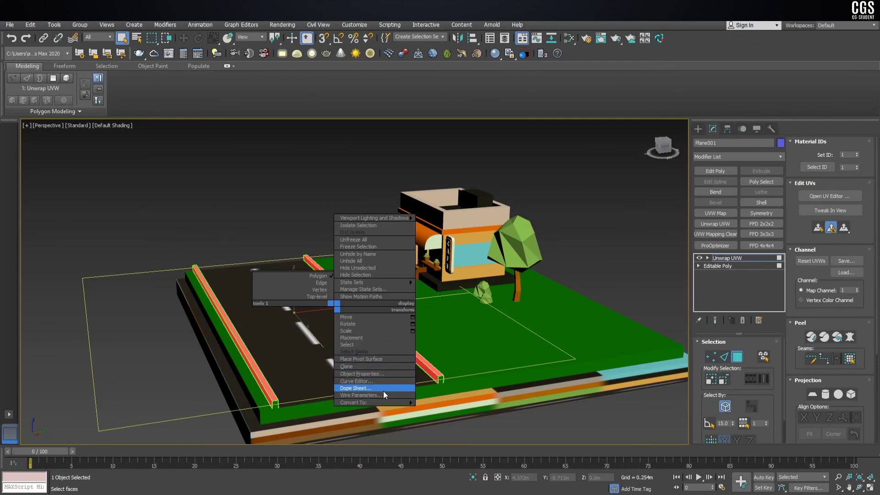
{"action": "left_click", "coordinate": [460, 396]}
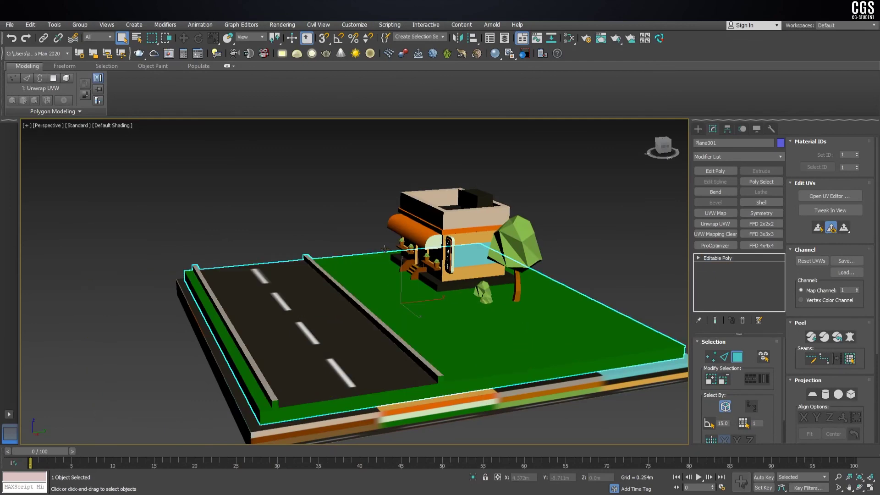
{"action": "scroll", "coordinate": [378, 262], "scroll_direction": "down", "scroll_amount": 3}
{"action": "mouse_move", "coordinate": [379, 261]}
{"action": "middle_mouse_down", "text": "alt"}
{"action": "mouse_move", "coordinate": [397, 308]}
{"action": "mouse_move", "coordinate": [458, 339]}
{"action": "middle_mouse_up", "text": "alt"}
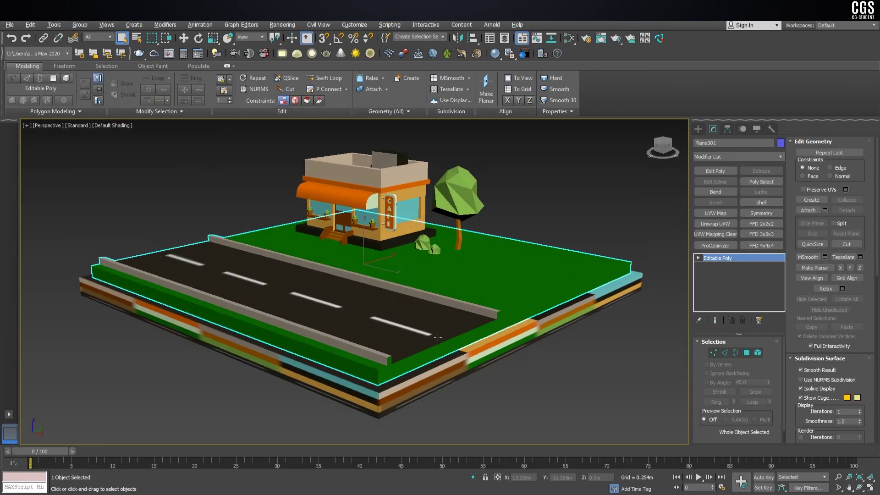
{"action": "scroll", "coordinate": [477, 357], "scroll_direction": "up", "scroll_amount": 4}
- Give the base box Box008 UVW Mapping Clear and Unwrap UVW, and open its UV editor
{"action": "left_click", "coordinate": [507, 357]}
{"action": "scroll", "coordinate": [507, 357], "scroll_direction": "down", "scroll_amount": 3}
{"action": "scroll", "coordinate": [507, 358], "scroll_direction": "down", "scroll_amount": 1}
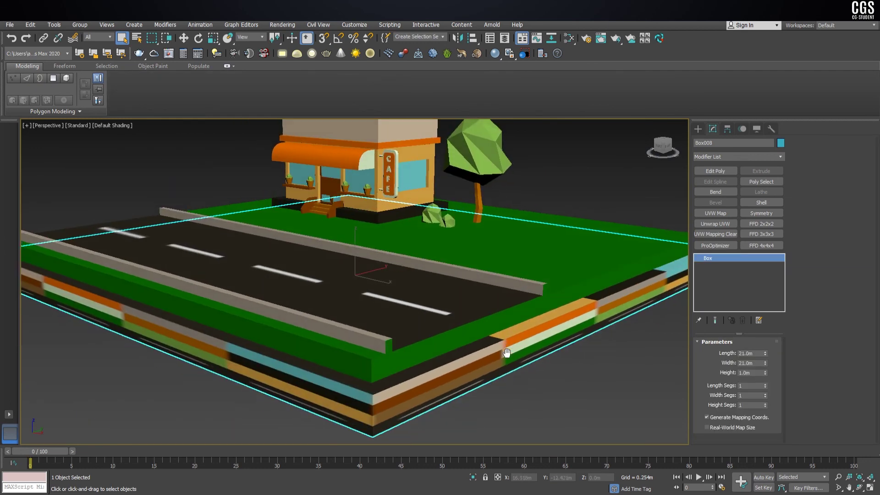
{"action": "left_click", "coordinate": [721, 232]}
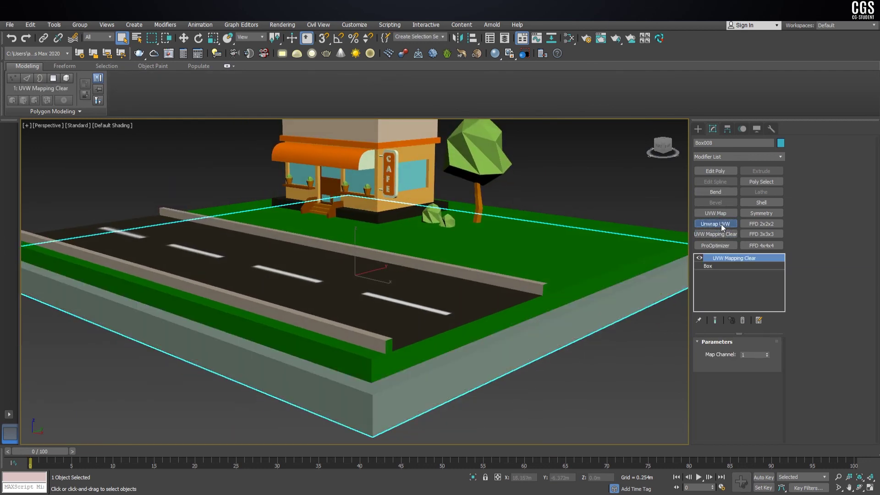
{"action": "left_click", "coordinate": [721, 224]}
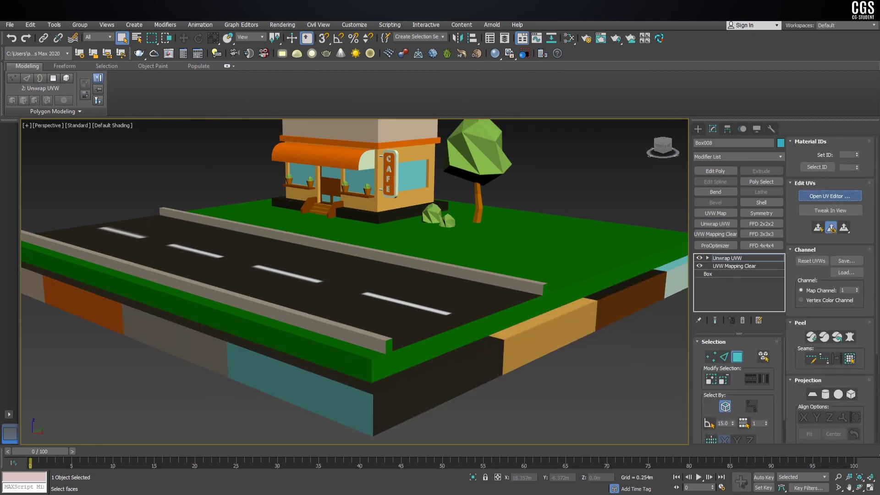
{"action": "left_click", "coordinate": [816, 197]}
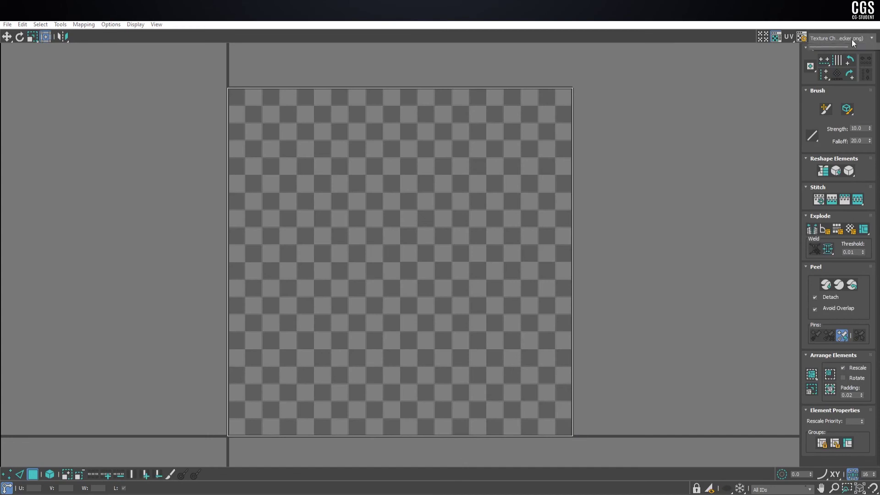
- Unfold all the base box's UVs over the Map #2 palette and shrink them onto the dark brown cell
{"action": "left_click", "coordinate": [851, 40]}
{"action": "left_click", "coordinate": [846, 62]}
{"action": "key", "text": "ctrl+a"}
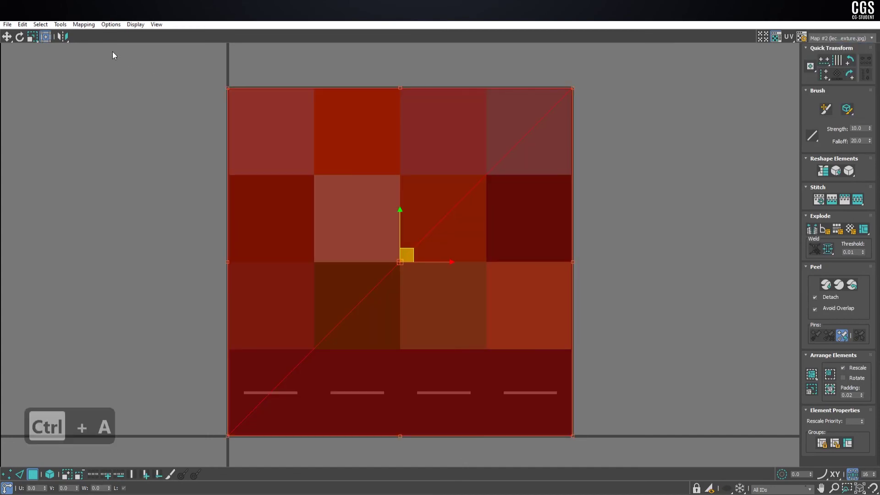
{"action": "left_click", "coordinate": [83, 24]}
{"action": "left_click", "coordinate": [101, 59]}
{"action": "left_click", "coordinate": [131, 43]}
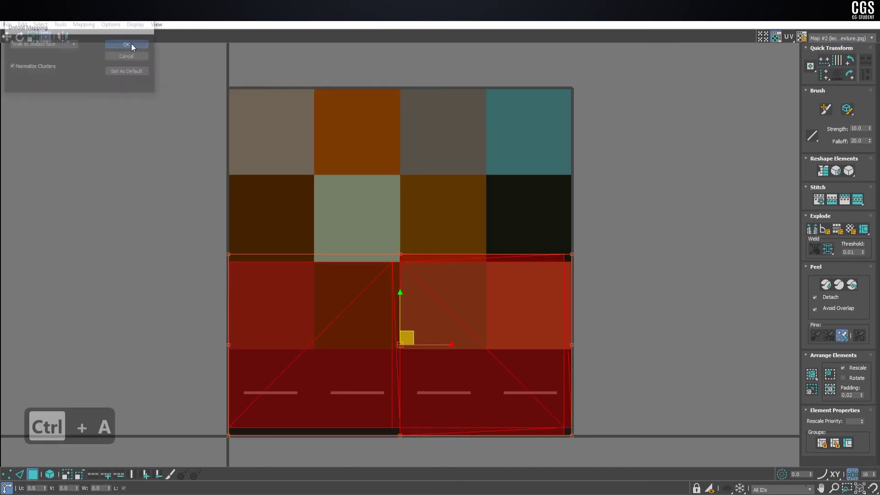
{"action": "mouse_move", "coordinate": [570, 253]}
{"action": "left_mouse_down"}
{"action": "mouse_move", "coordinate": [425, 321]}
{"action": "mouse_move", "coordinate": [298, 399]}
{"action": "mouse_move", "coordinate": [283, 354]}
{"action": "mouse_move", "coordinate": [276, 190]}
{"action": "left_mouse_up"}
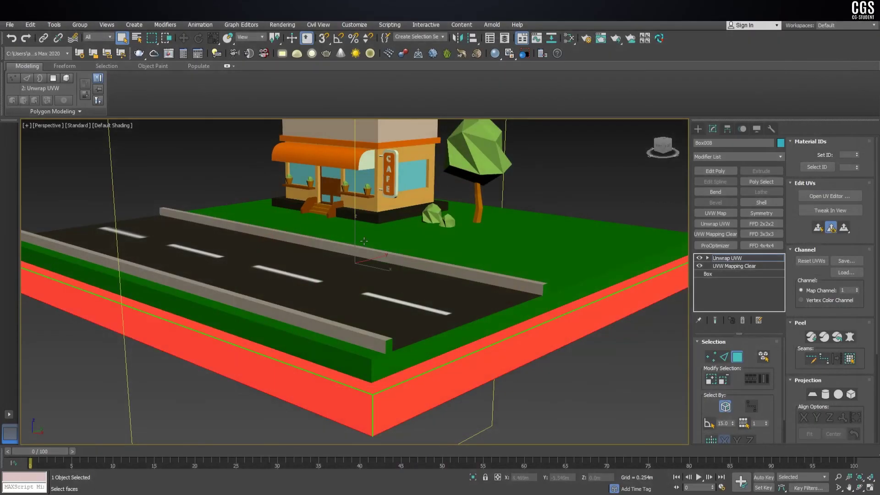
{"action": "right_click", "coordinate": [363, 241]}
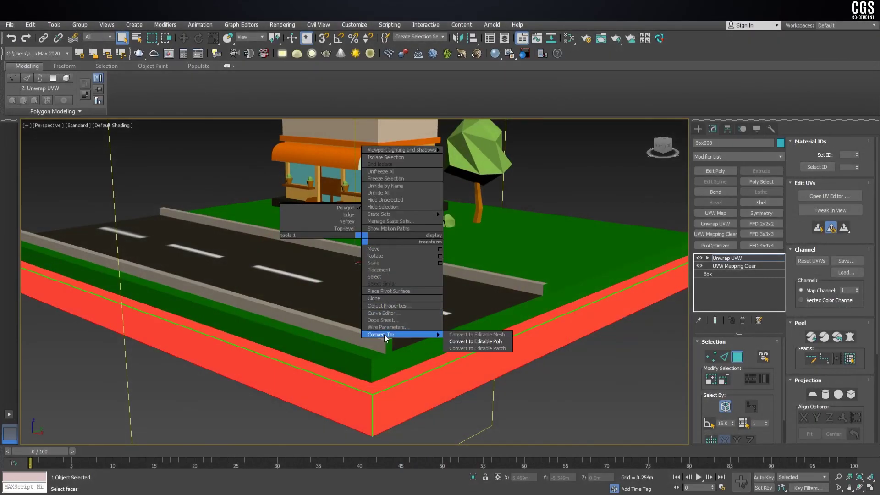
- Convert the base box to an Editable Poly, deselect it and save the scene
{"action": "left_click", "coordinate": [486, 344]}
{"action": "middle_click_drag", "start_coordinate": [437, 274], "coordinate": [404, 238], "text": "alt"}
{"action": "scroll", "coordinate": [412, 257], "scroll_direction": "down", "scroll_amount": 3}
{"action": "scroll", "coordinate": [400, 241], "scroll_direction": "up", "scroll_amount": 2}
{"action": "scroll", "coordinate": [403, 238], "scroll_direction": "down", "scroll_amount": 3}
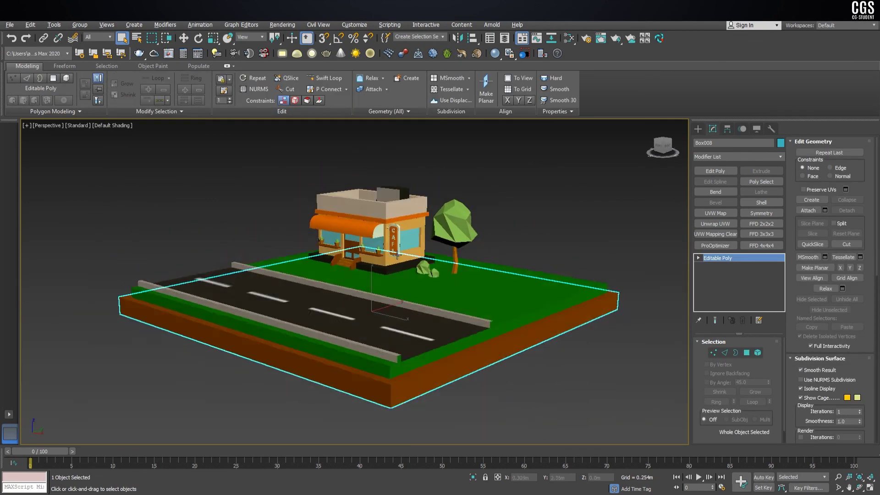
{"action": "left_click", "coordinate": [493, 213]}
{"action": "key", "text": "ctrl+s"}
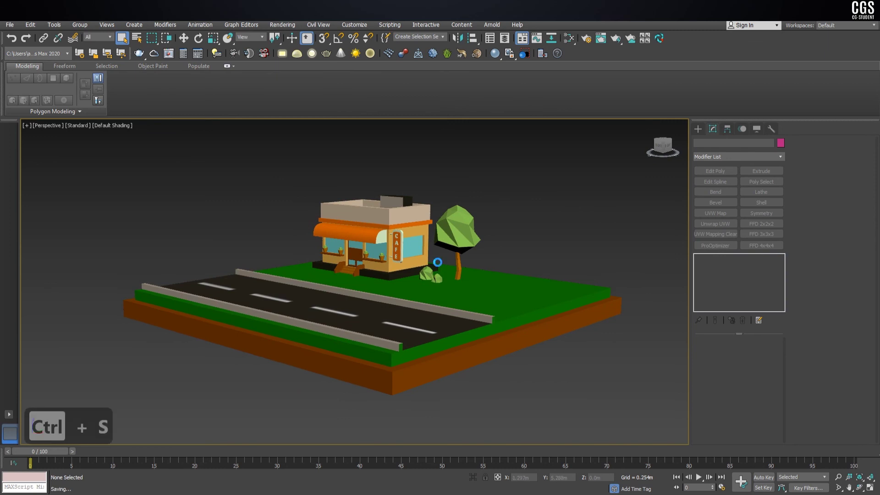
- Zoom and orbit around the finished cafe diorama to inspect it, saving again
{"action": "scroll", "coordinate": [431, 255], "scroll_direction": "up", "scroll_amount": 5}
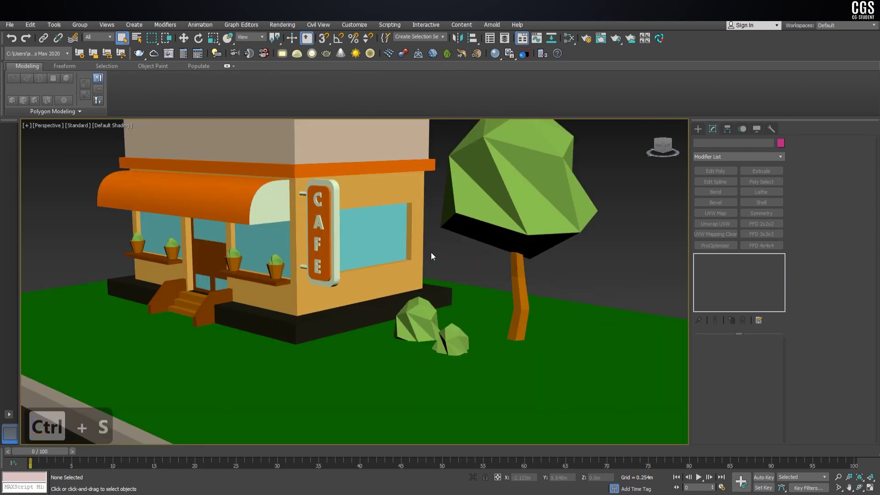
{"action": "scroll", "coordinate": [431, 252], "scroll_direction": "down", "scroll_amount": 2}
{"action": "scroll", "coordinate": [439, 250], "scroll_direction": "up", "scroll_amount": 4}
{"action": "scroll", "coordinate": [480, 208], "scroll_direction": "down", "scroll_amount": 2}
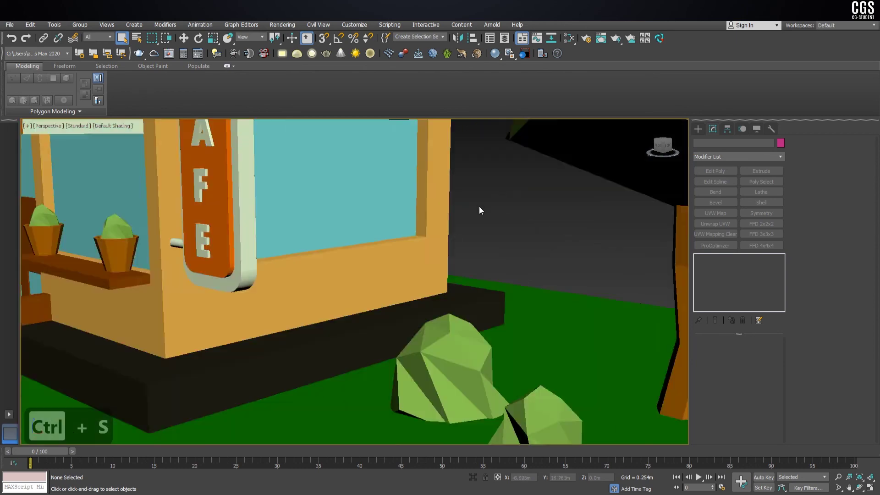
{"action": "scroll", "coordinate": [402, 195], "scroll_direction": "down", "scroll_amount": 5}
{"action": "scroll", "coordinate": [413, 202], "scroll_direction": "up", "scroll_amount": 2}
{"action": "scroll", "coordinate": [439, 206], "scroll_direction": "up", "scroll_amount": 2}
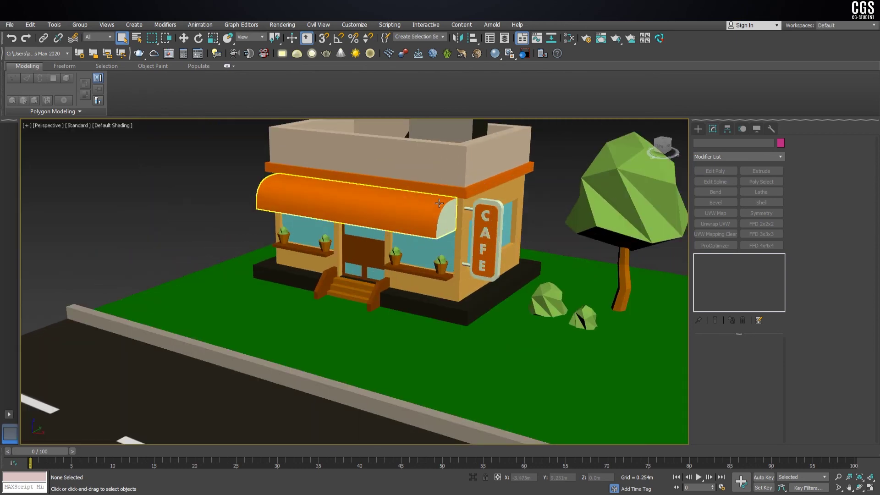
{"action": "scroll", "coordinate": [476, 215], "scroll_direction": "down", "scroll_amount": 2}
{"action": "scroll", "coordinate": [477, 215], "scroll_direction": "down", "scroll_amount": 4}
{"action": "scroll", "coordinate": [479, 215], "scroll_direction": "up", "scroll_amount": 4}
{"action": "scroll", "coordinate": [481, 215], "scroll_direction": "down", "scroll_amount": 2}
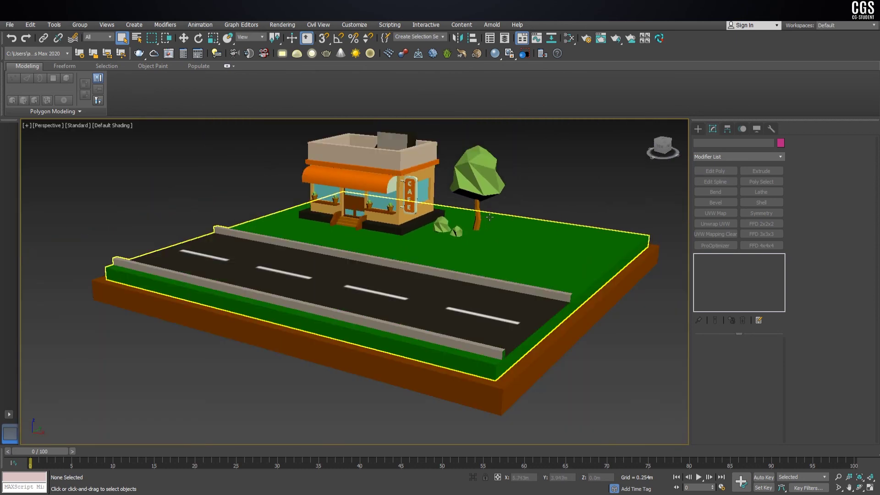
{"action": "scroll", "coordinate": [485, 214], "scroll_direction": "up", "scroll_amount": 1}
{"action": "scroll", "coordinate": [482, 215], "scroll_direction": "down", "scroll_amount": 2}
{"action": "middle_click_drag", "start_coordinate": [483, 216], "coordinate": [415, 177], "text": "alt"}
{"action": "scroll", "coordinate": [415, 177], "scroll_direction": "up", "scroll_amount": 2}
{"action": "scroll", "coordinate": [416, 177], "scroll_direction": "down", "scroll_amount": 1}
{"action": "scroll", "coordinate": [394, 184], "scroll_direction": "up", "scroll_amount": 1}
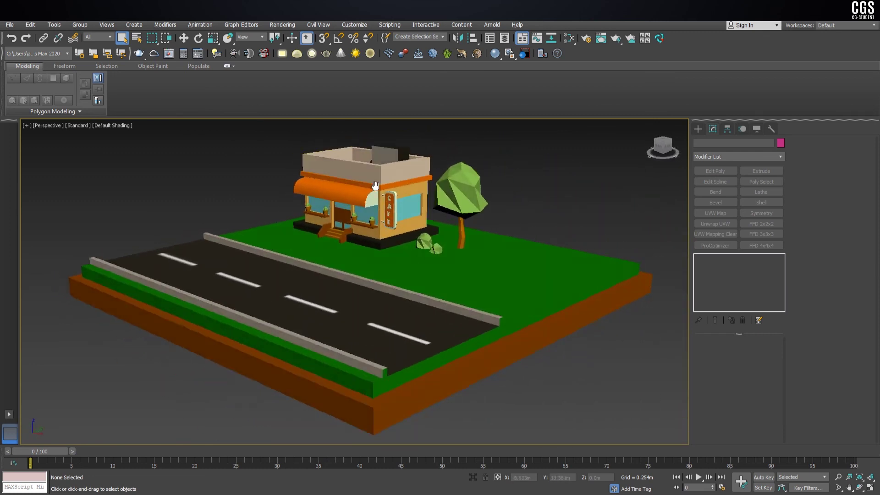
{"action": "scroll", "coordinate": [380, 188], "scroll_direction": "down", "scroll_amount": 1}
{"action": "scroll", "coordinate": [364, 193], "scroll_direction": "up", "scroll_amount": 1}
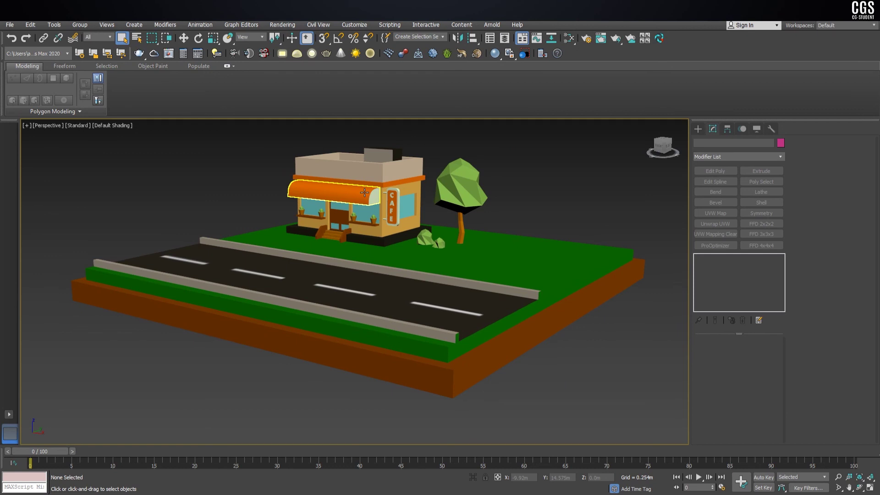
{"action": "key", "text": "ctrl+s"}
{"action": "scroll", "coordinate": [365, 192], "scroll_direction": "down", "scroll_amount": 2}
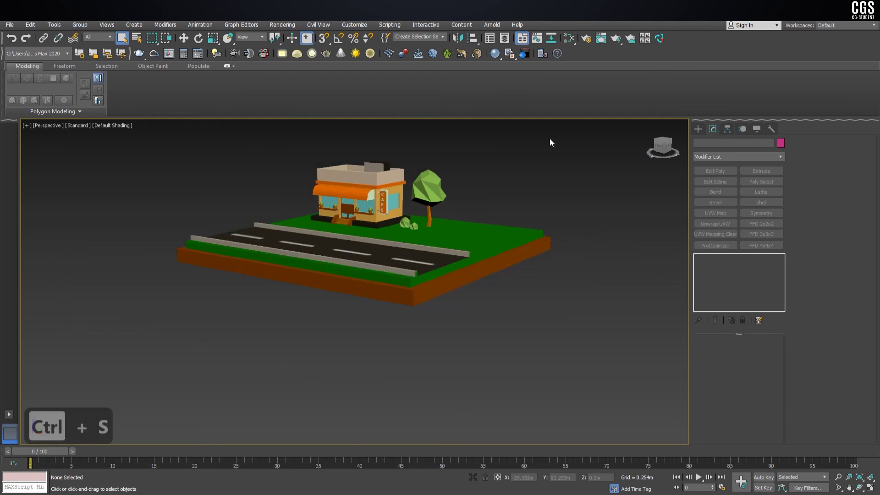